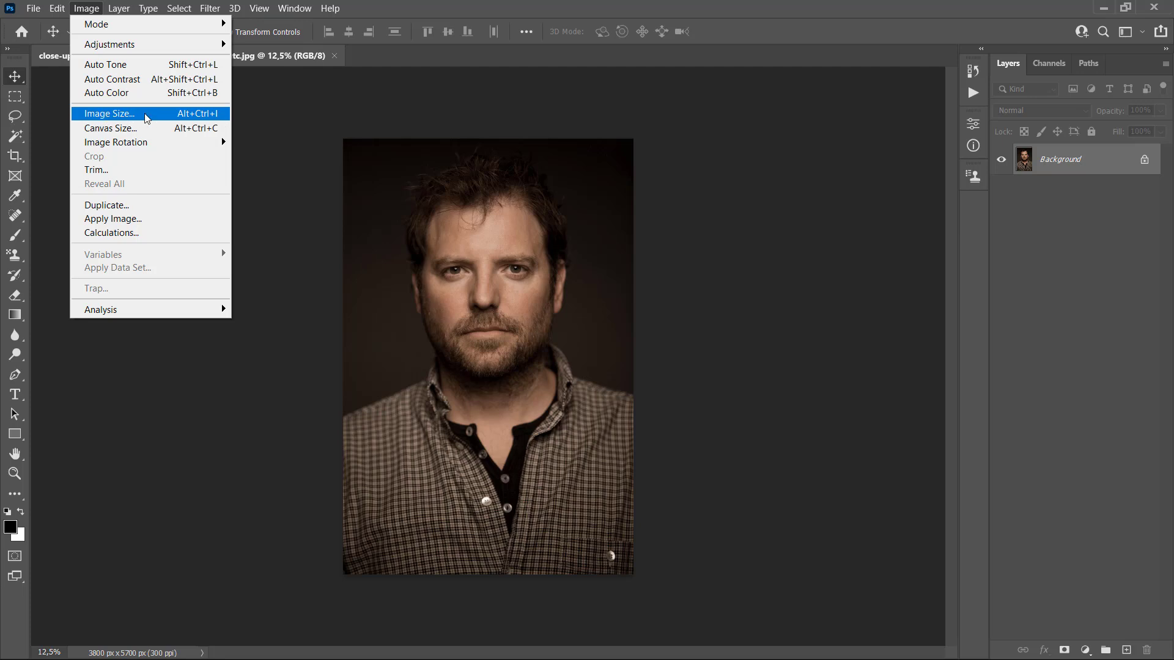
# Resize the image proportionally to a height of 3700 pixels.
pyautogui.click(123, 116)
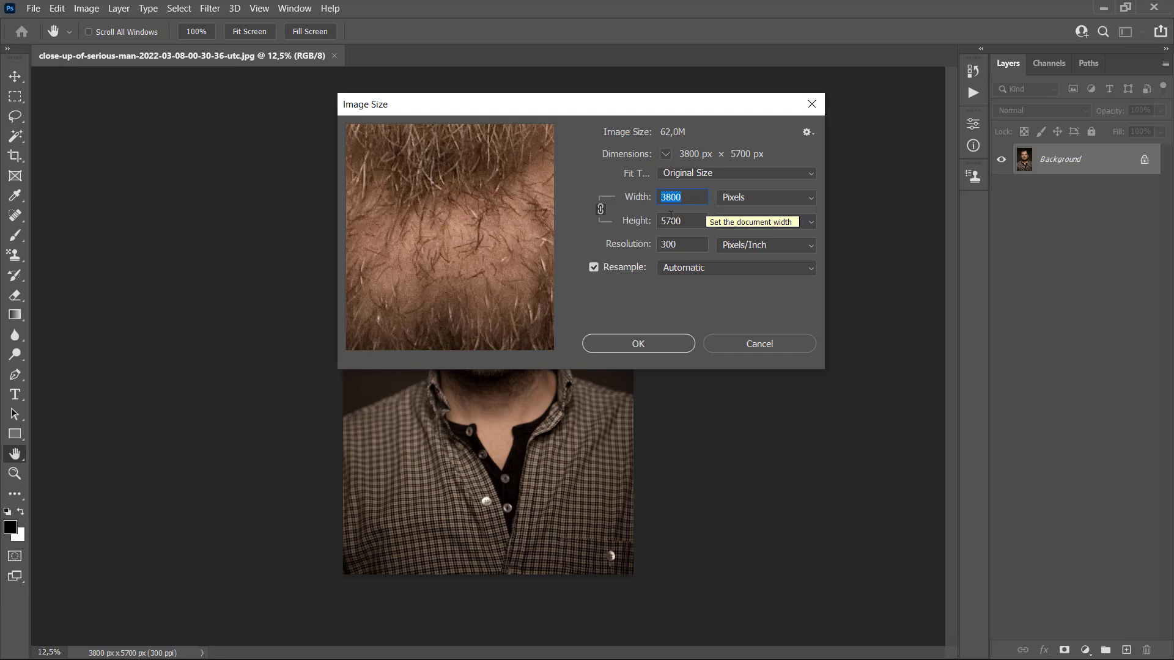
pyautogui.moveTo(665, 221); pyautogui.dragTo(651, 220)
pyautogui.write('3')
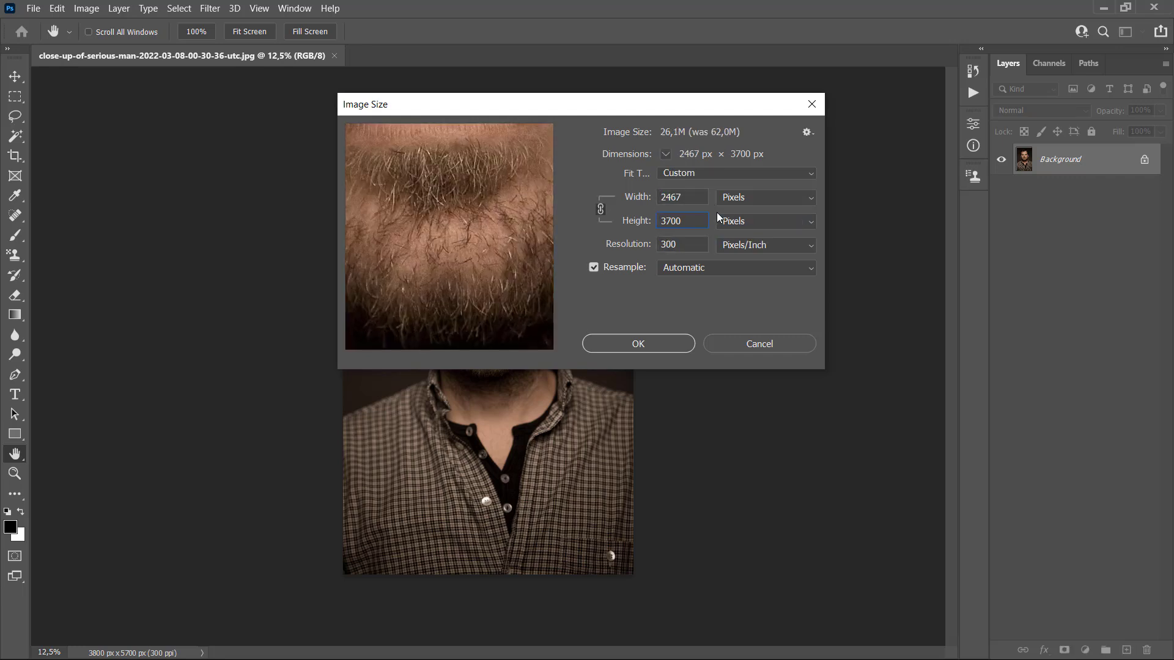
pyautogui.click(659, 340)
pyautogui.press('z')
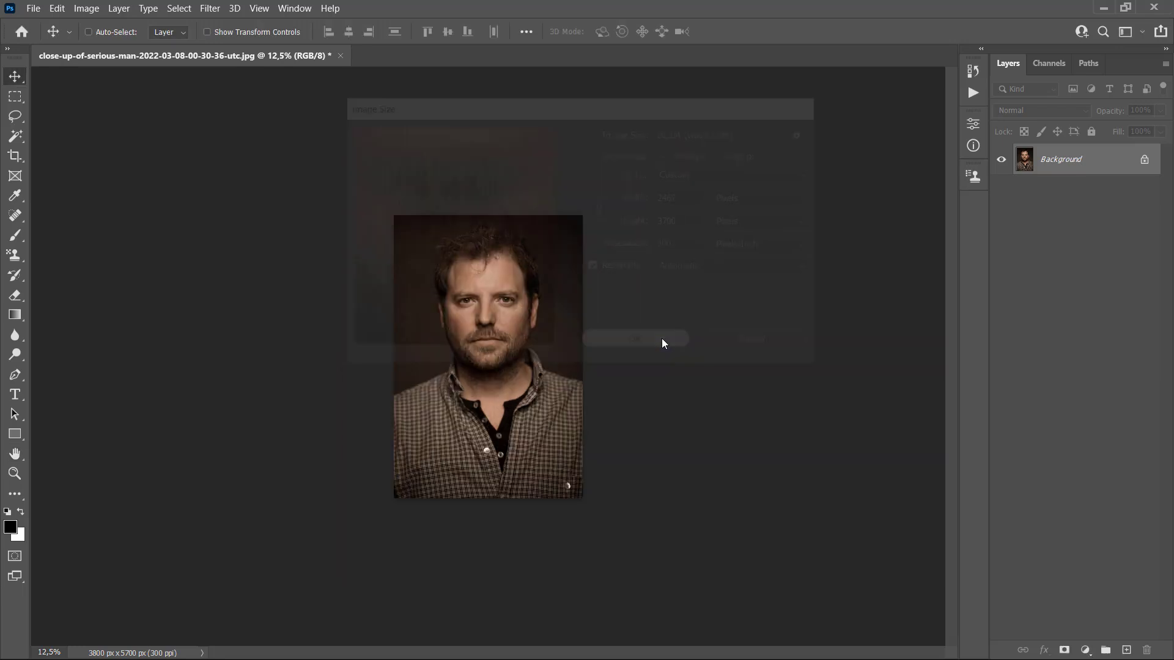
pyautogui.click(526, 301)
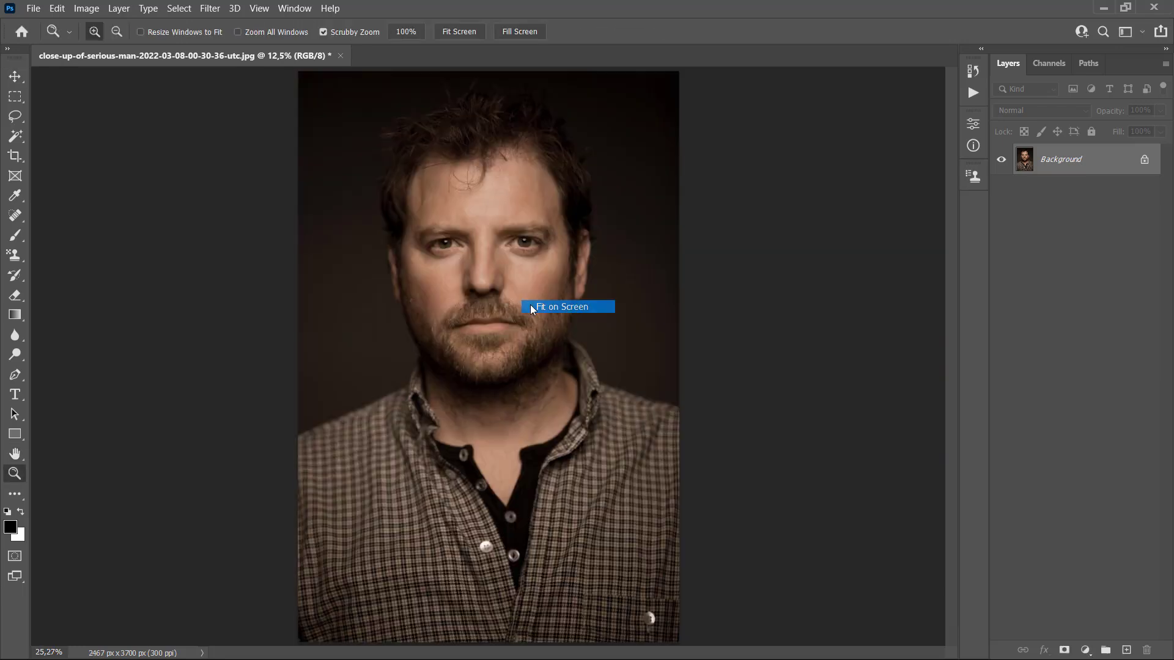
pyautogui.press('v')
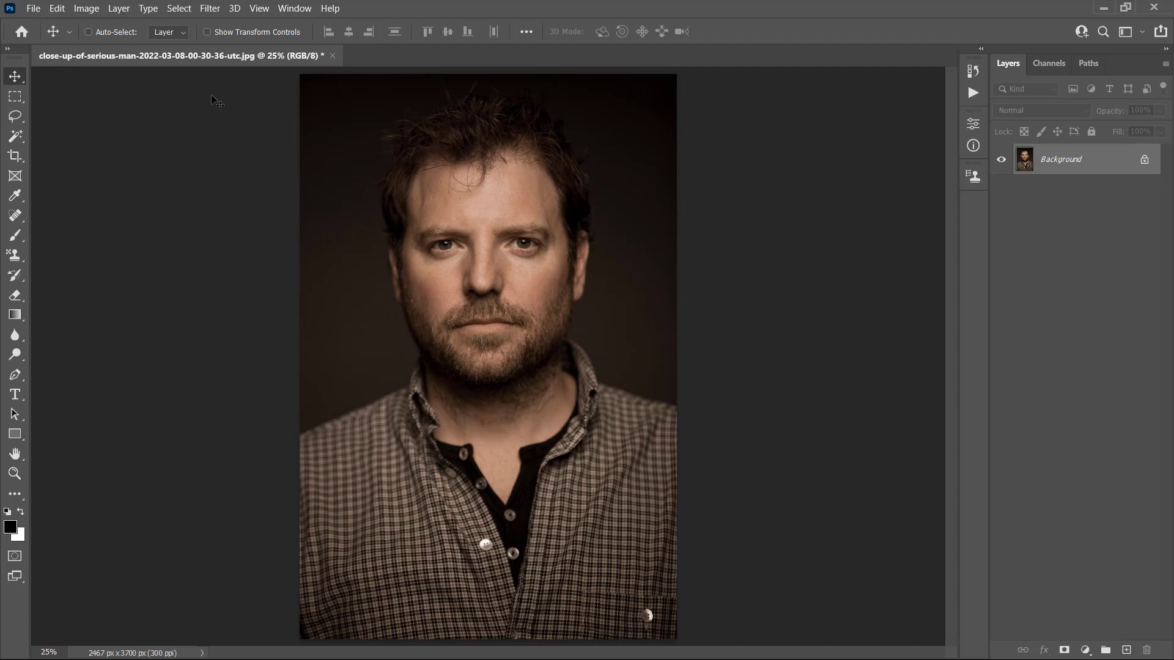
# Select the man in the portrait automatically with the Select Subject command.
pyautogui.click(178, 9)
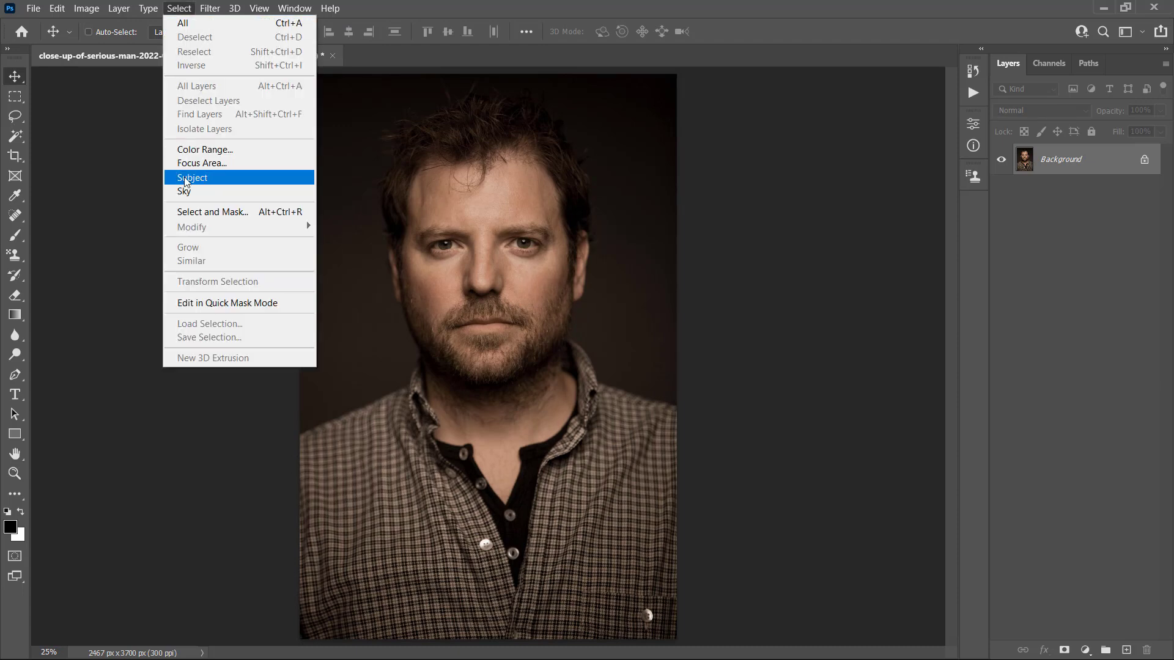
pyautogui.click(234, 184)
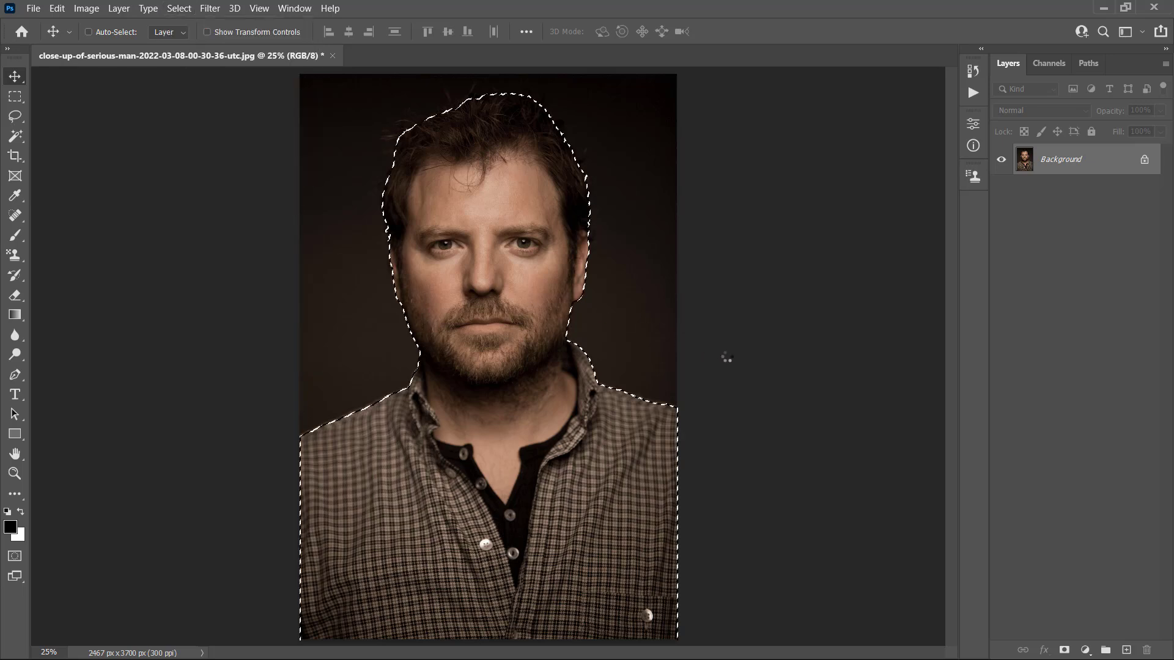
pyautogui.click(15, 135)
pyautogui.click(83, 152)
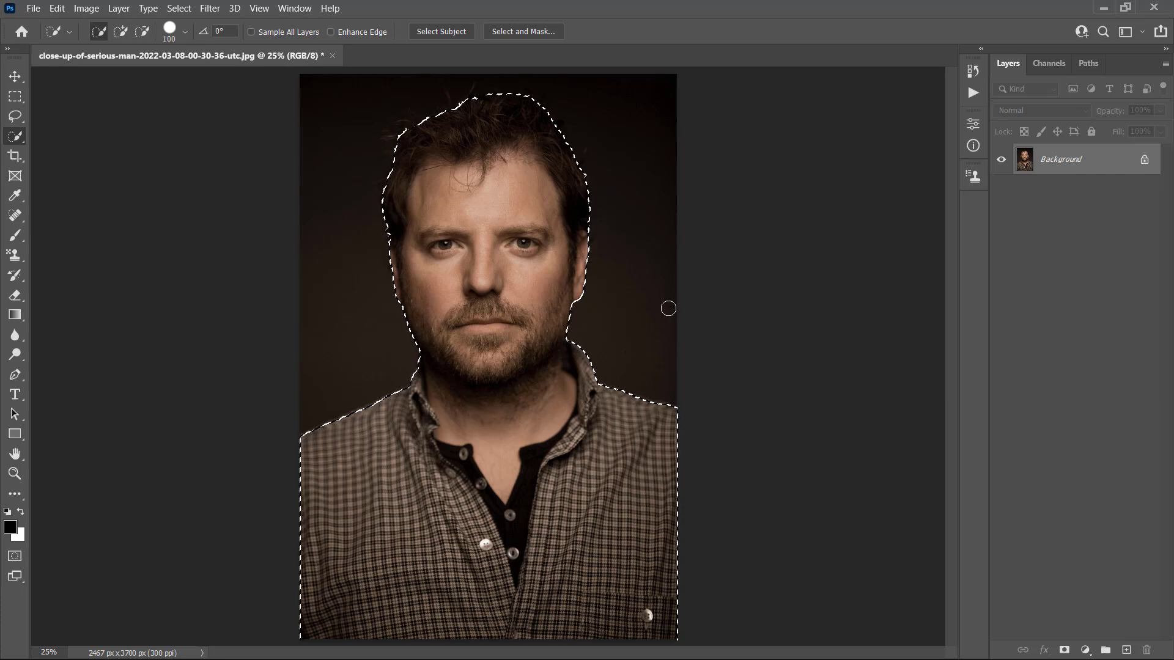
pyautogui.press('v')
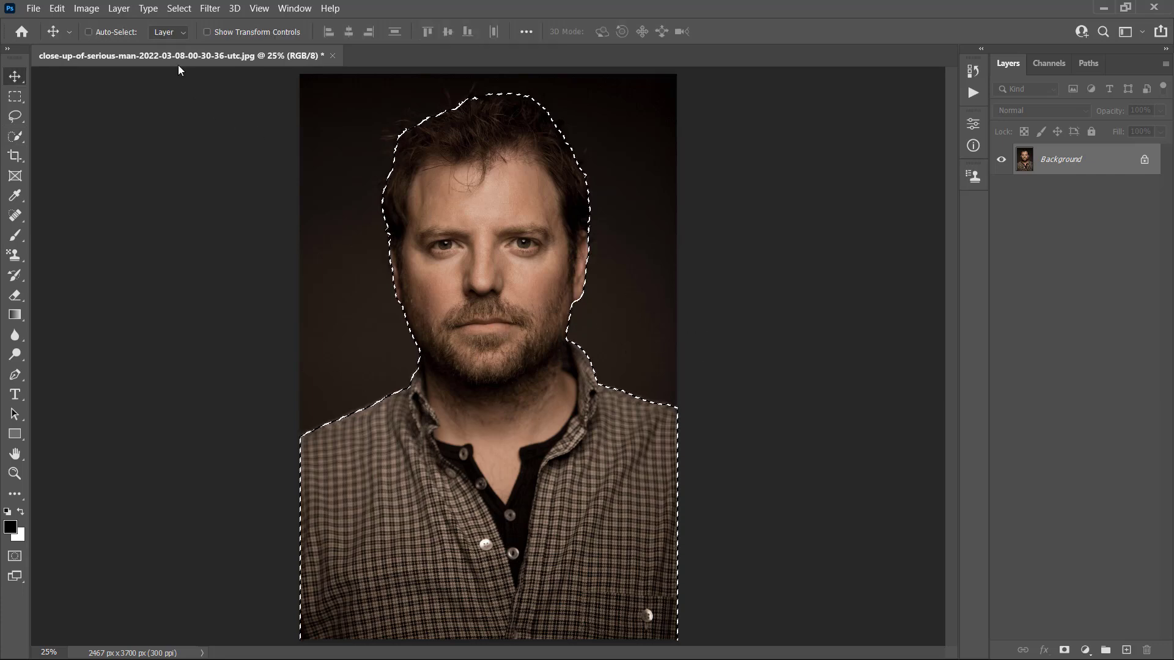
# Smooth the selection around the man with a sample radius of 2 pixels.
pyautogui.click(178, 9)
pyautogui.moveTo(186, 231)
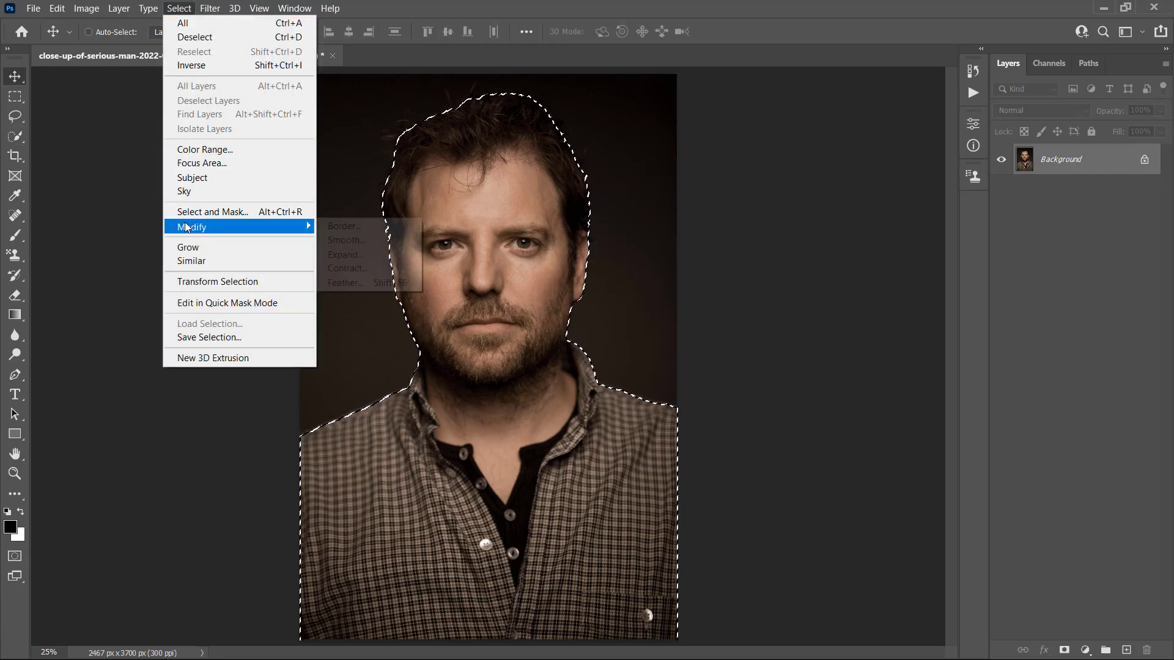
pyautogui.click(366, 241)
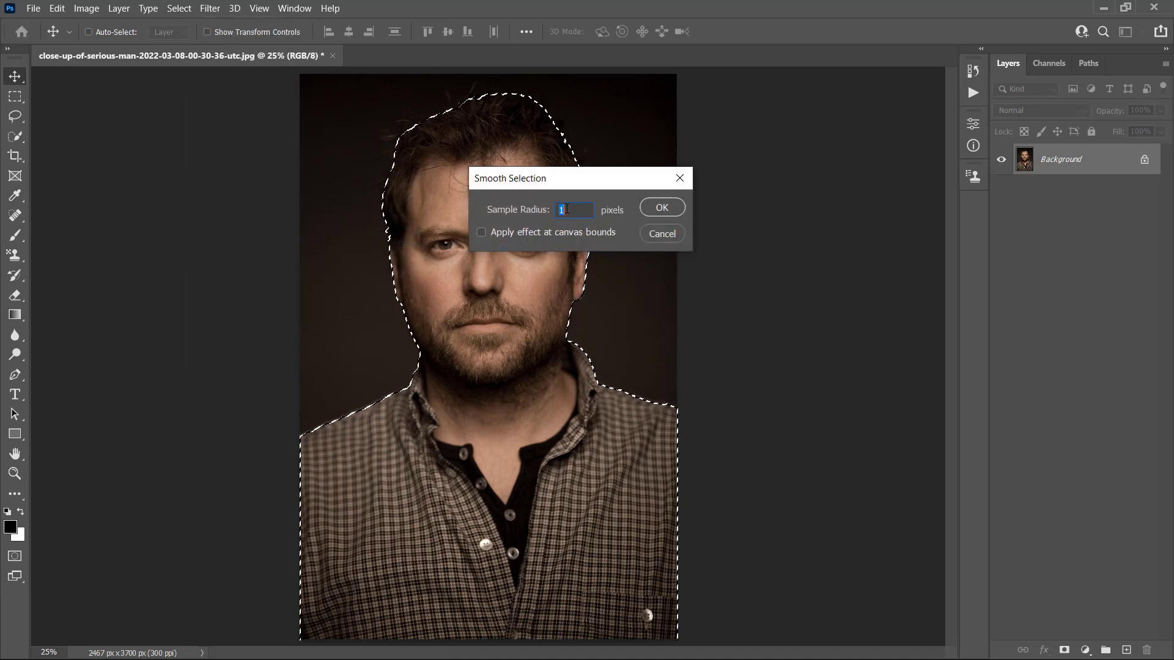
pyautogui.write('2')
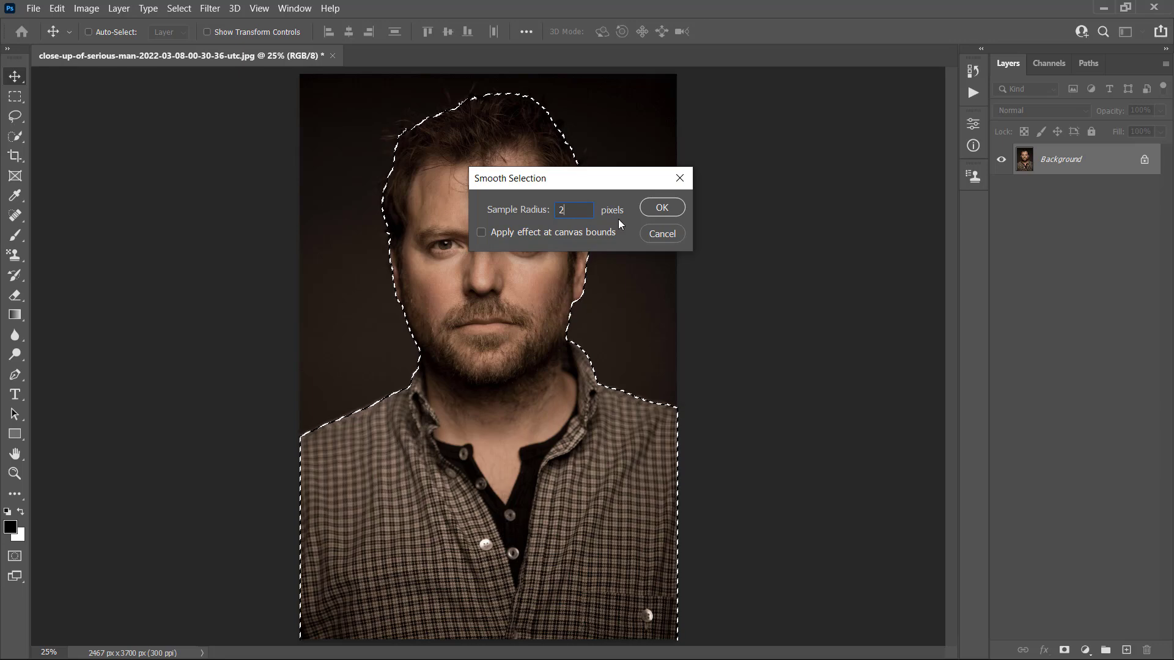
pyautogui.click(653, 208)
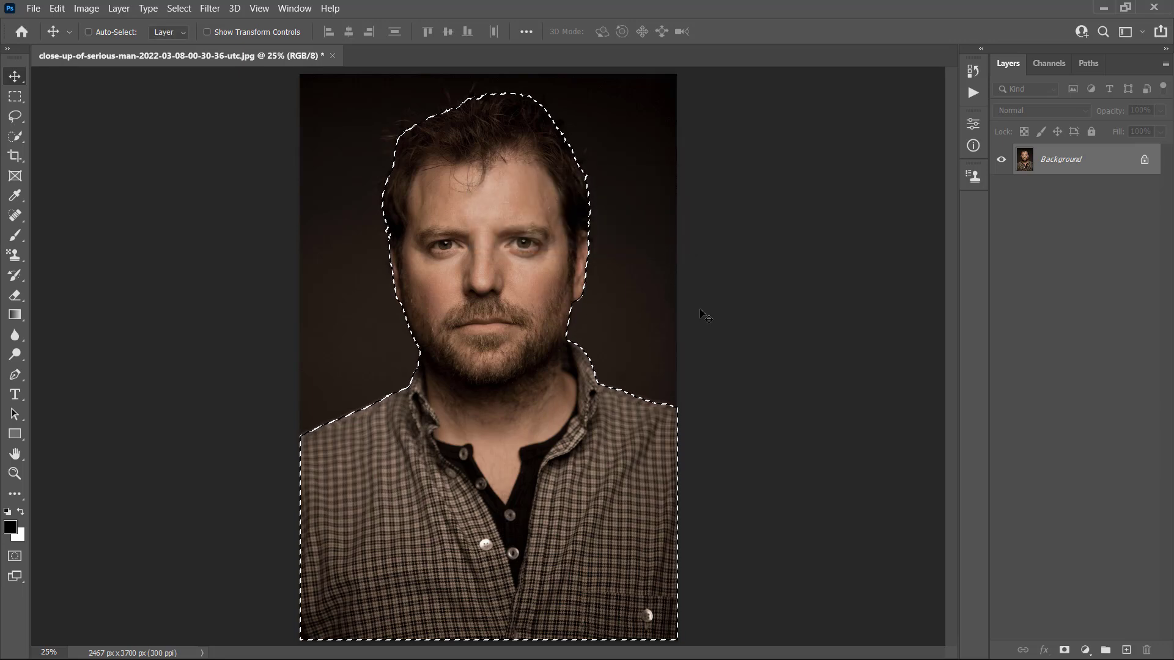
# Contract the selection around the man by 1 pixel.
pyautogui.click(179, 8)
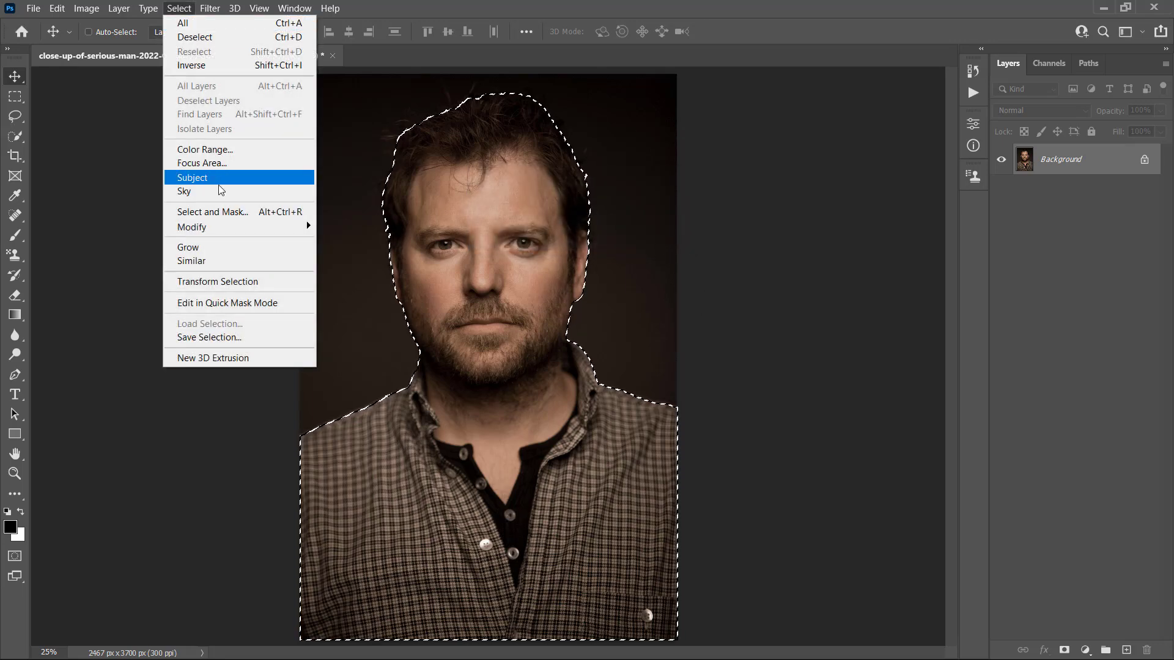
pyautogui.moveTo(281, 226)
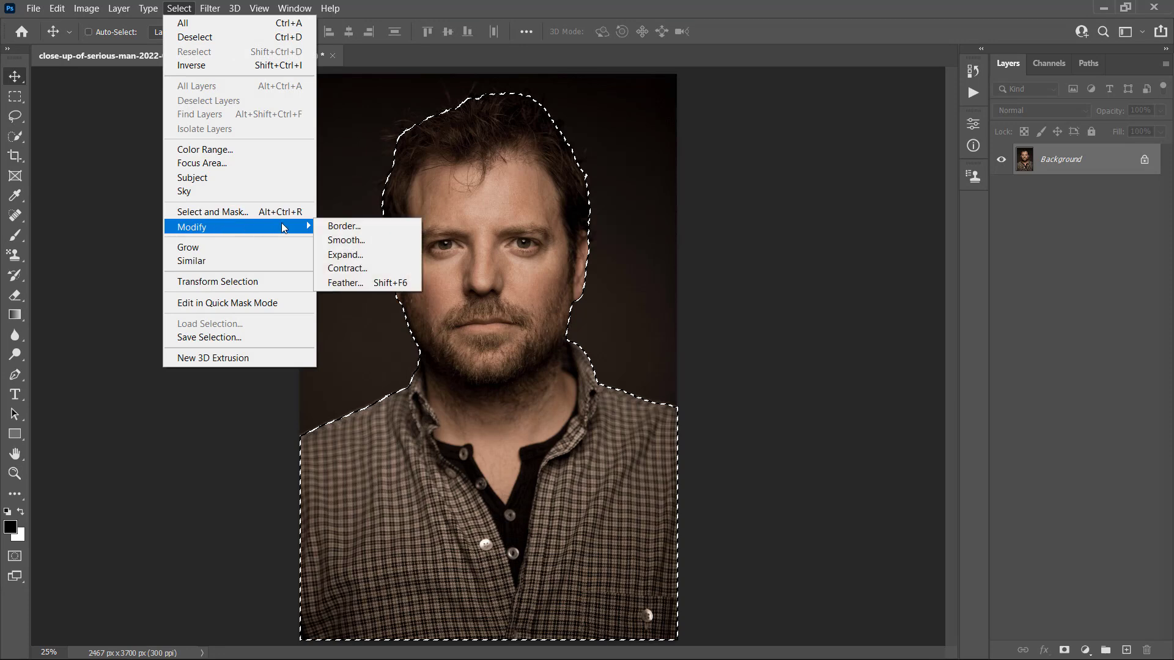
pyautogui.click(371, 268)
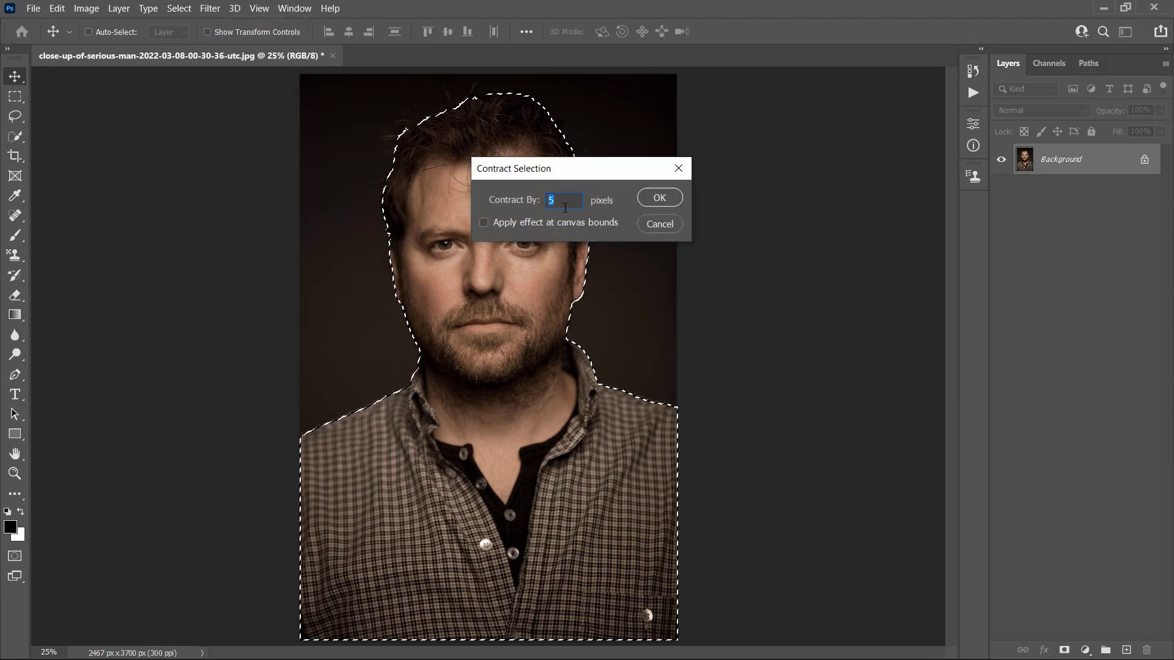
pyautogui.write('1')
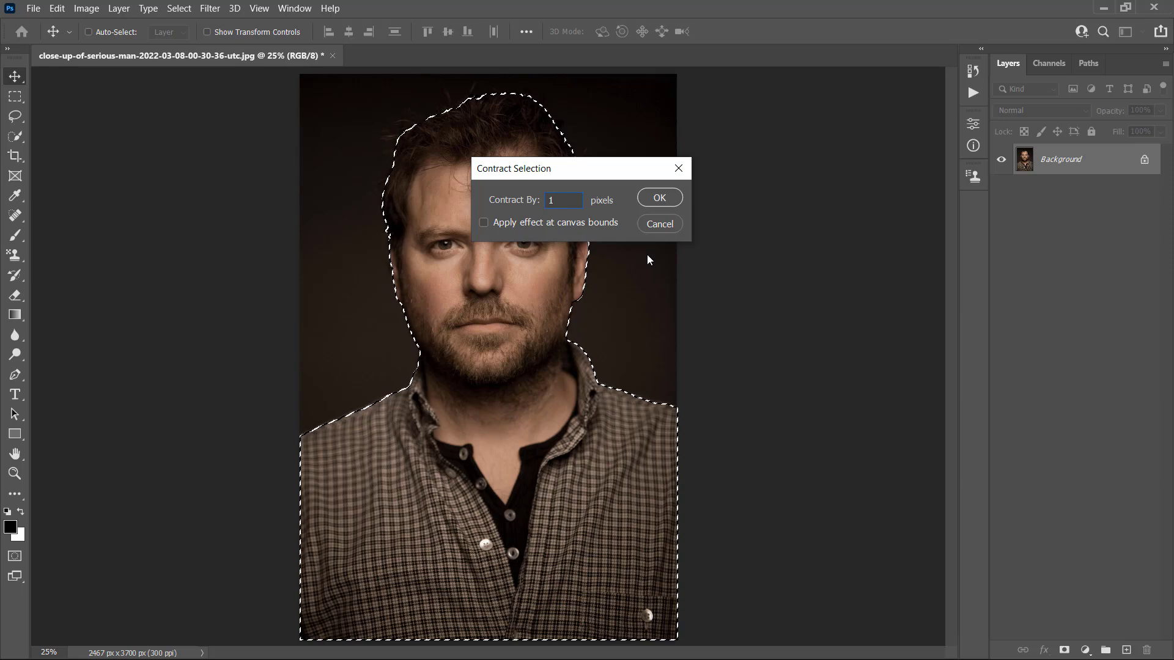
pyautogui.click(659, 198)
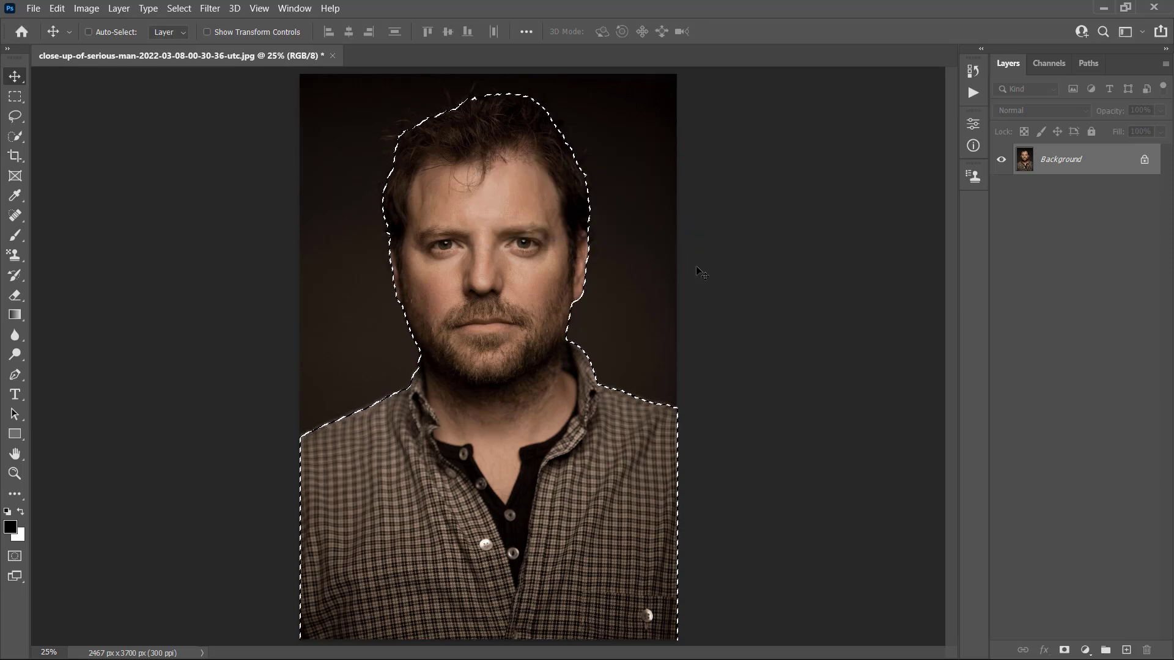
# Feather the selection around the man with a radius of 1 pixel.
pyautogui.click(179, 8)
pyautogui.moveTo(218, 226)
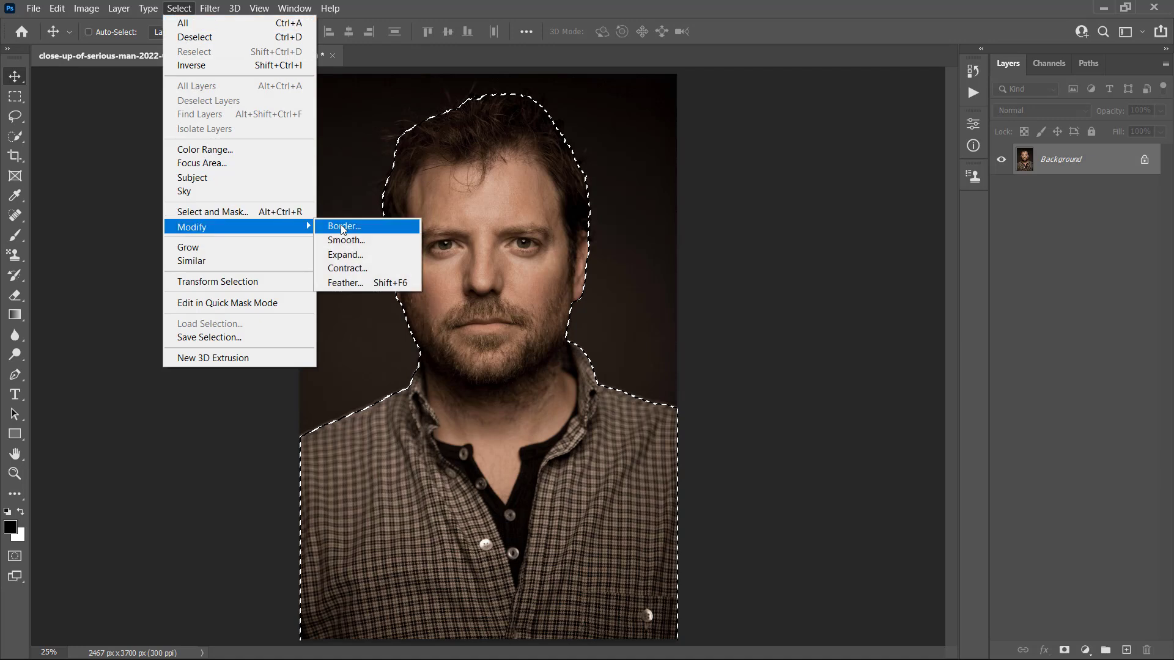
pyautogui.click(360, 281)
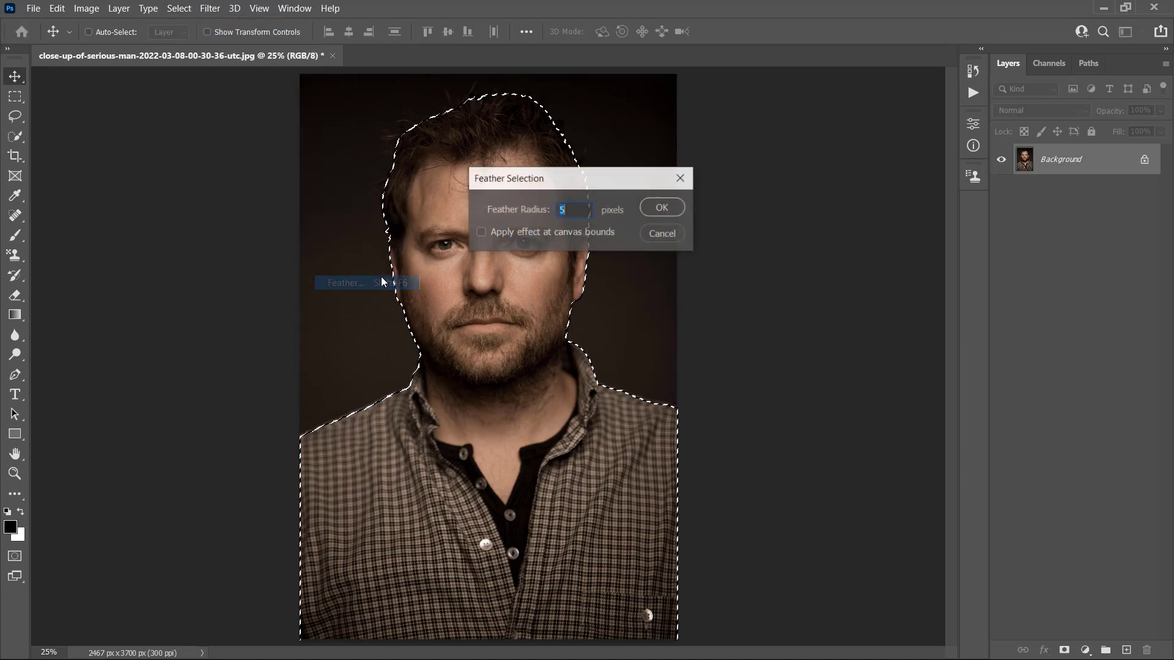
pyautogui.write('1')
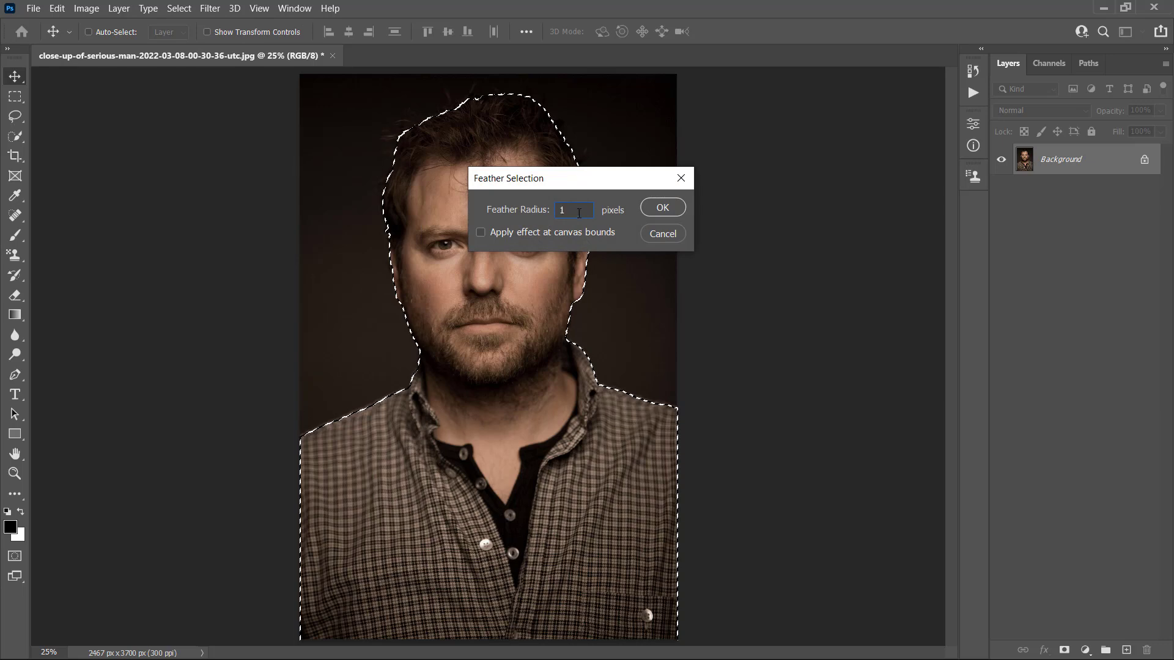
pyautogui.click(660, 208)
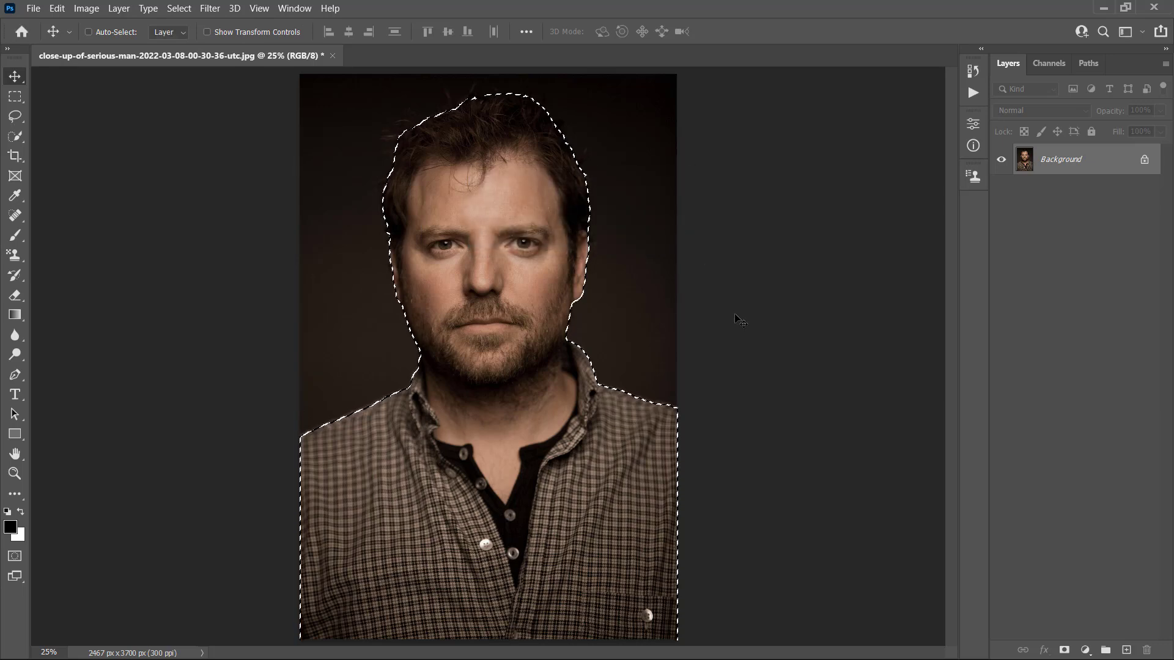
# Copy the selected man to a new layer and name it Subject.
pyautogui.hotkey('ctrl', 'j')
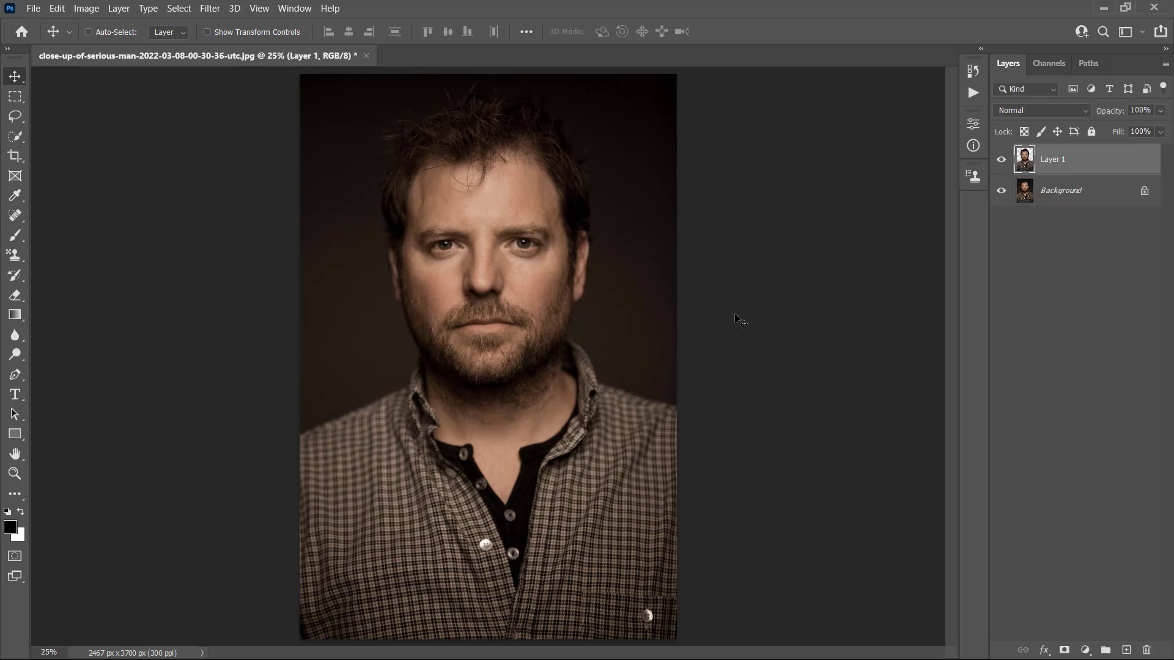
pyautogui.doubleClick(1057, 159)
pyautogui.write('Subject')
pyautogui.press('Return')
# Add a solid color fill layer named Background Color directly above the Background layer, using the color 000013.
pyautogui.click(1095, 202)
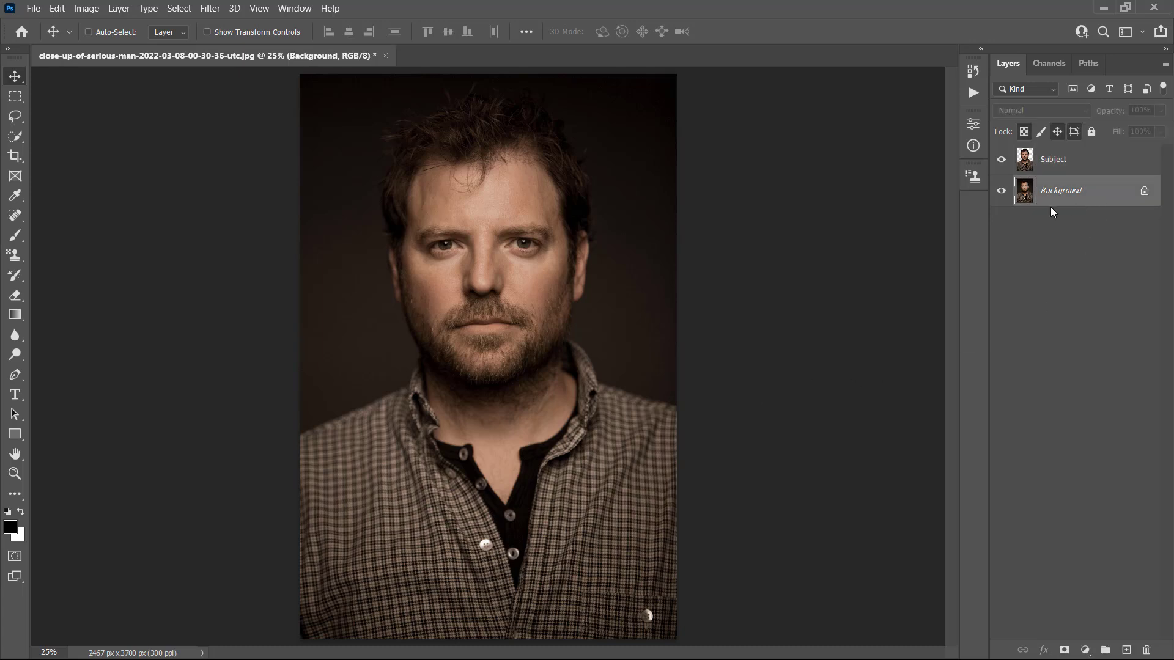
pyautogui.click(119, 9)
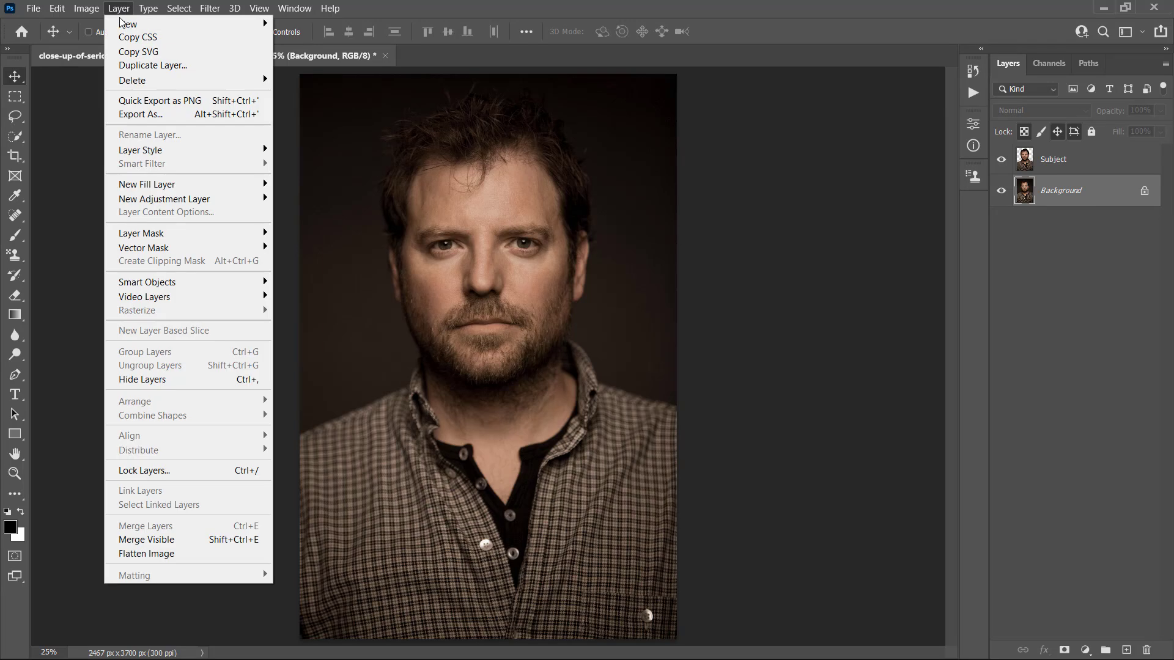
pyautogui.moveTo(222, 185)
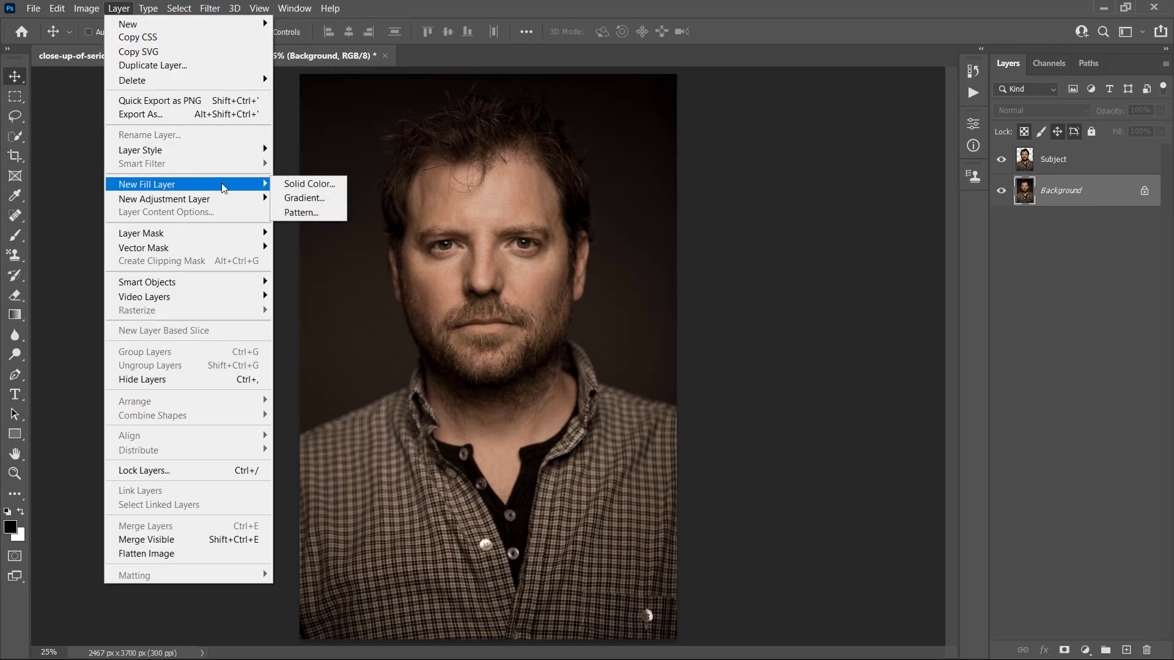
pyautogui.click(297, 190)
pyautogui.write('Background Color')
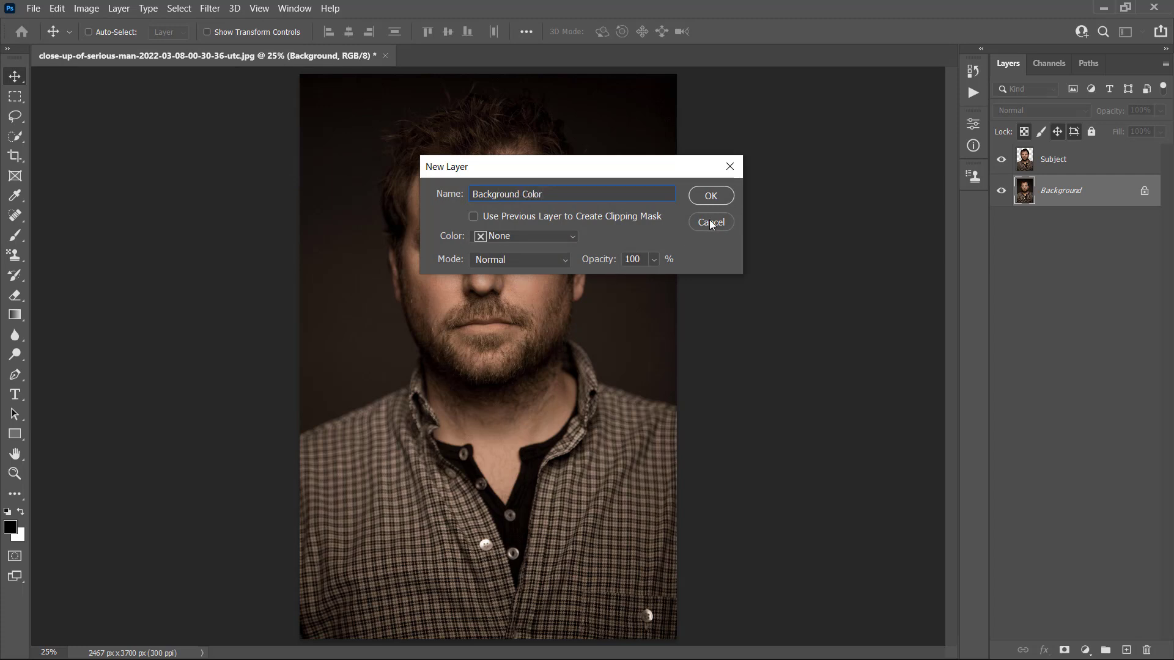
pyautogui.click(711, 196)
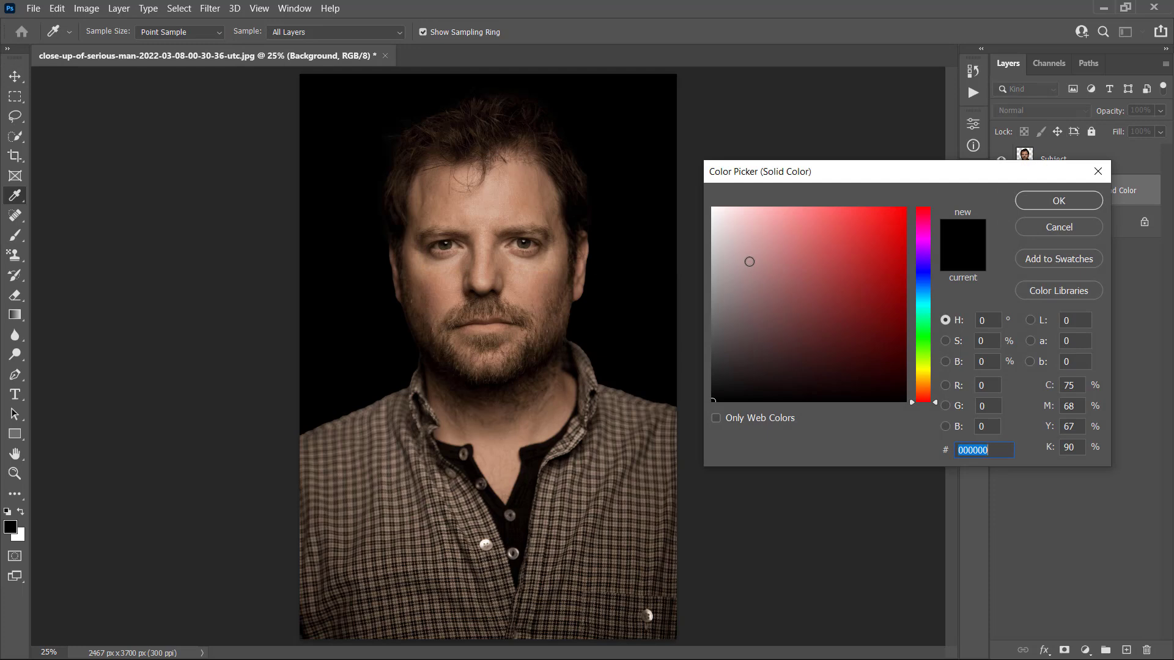
pyautogui.write('000013')
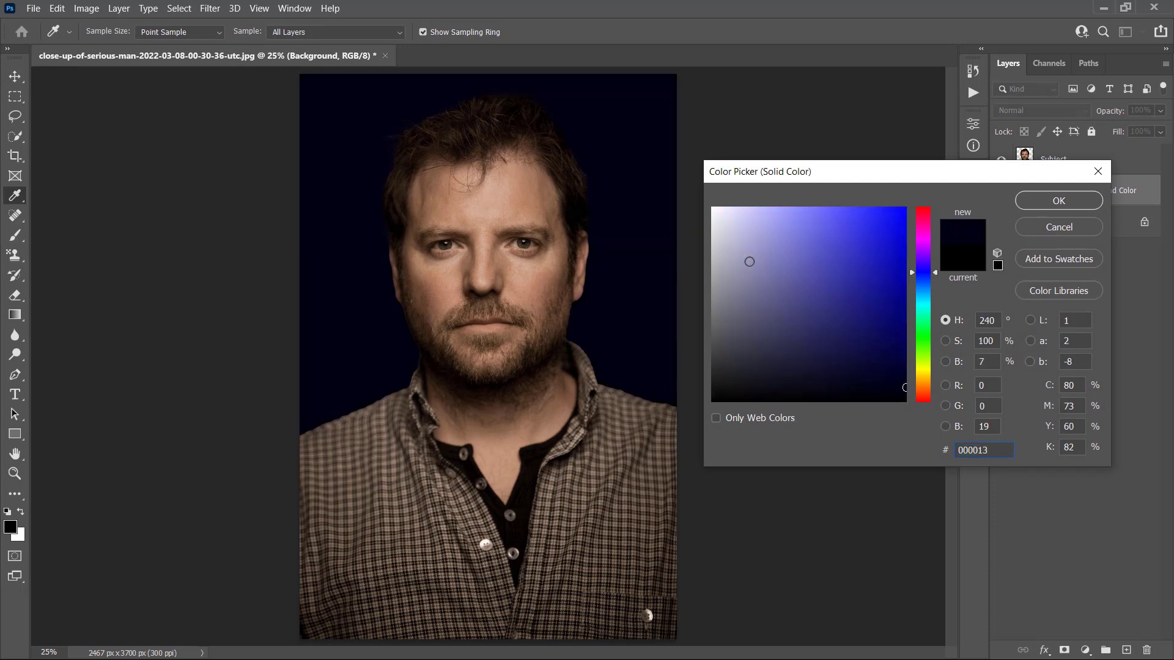
pyautogui.click(1042, 204)
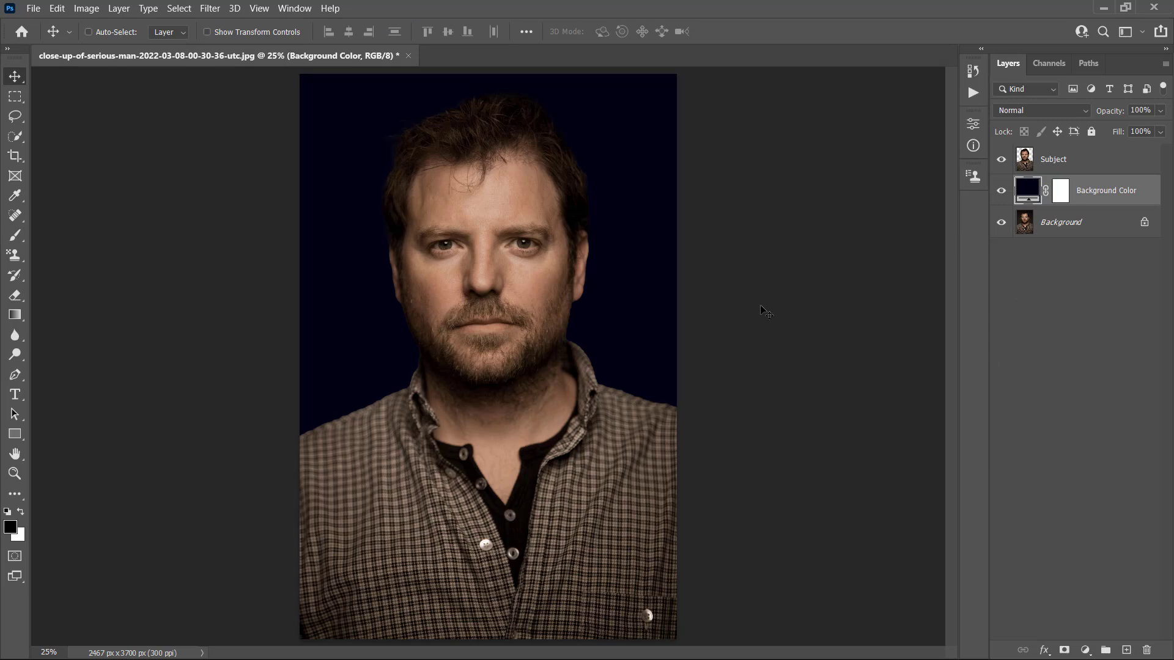
# Add a Gradient Overlay to the Background Color layer at 40% opacity, using the Foreground to Background preset from Basics.
pyautogui.rightClick(1142, 200)
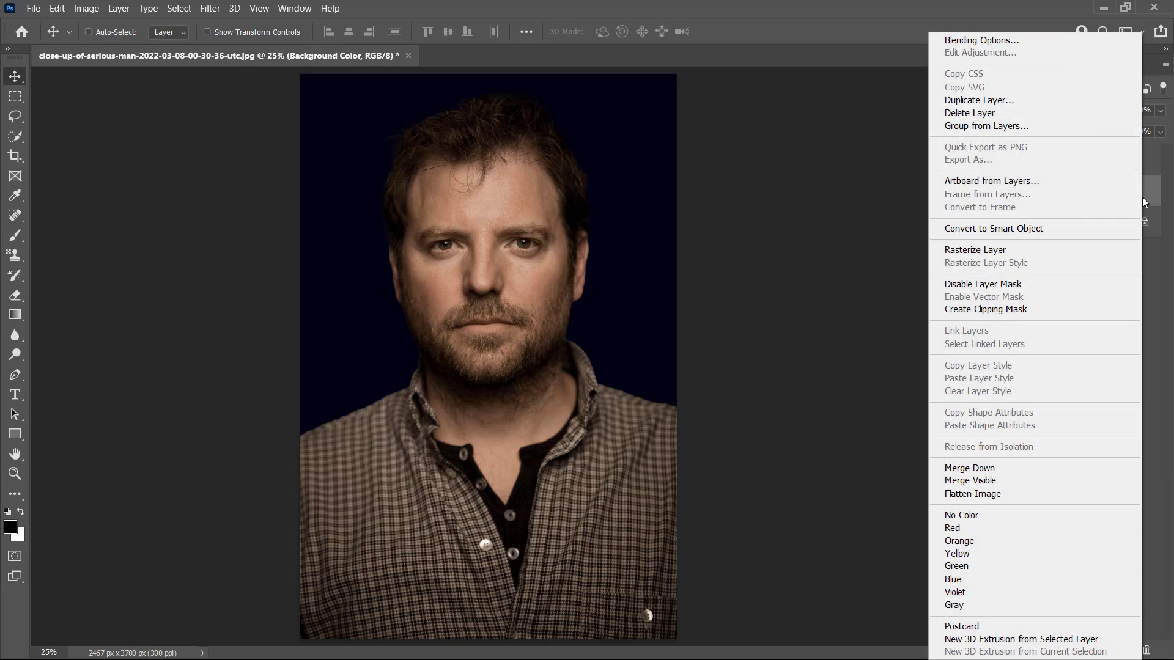
pyautogui.click(978, 41)
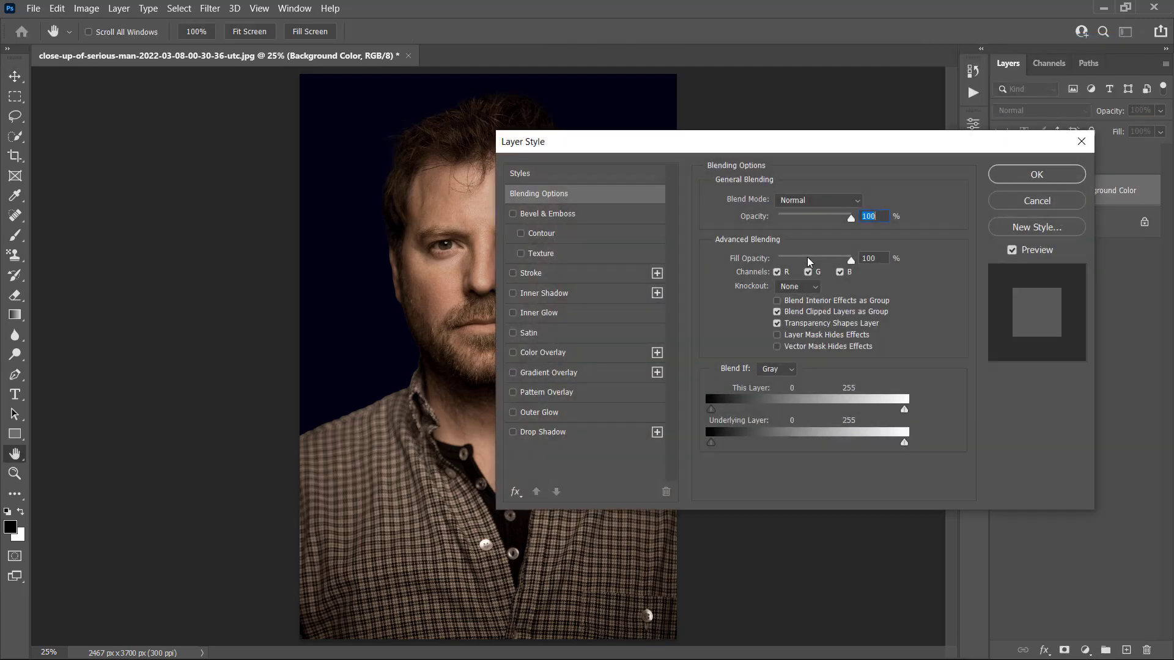
pyautogui.click(569, 373)
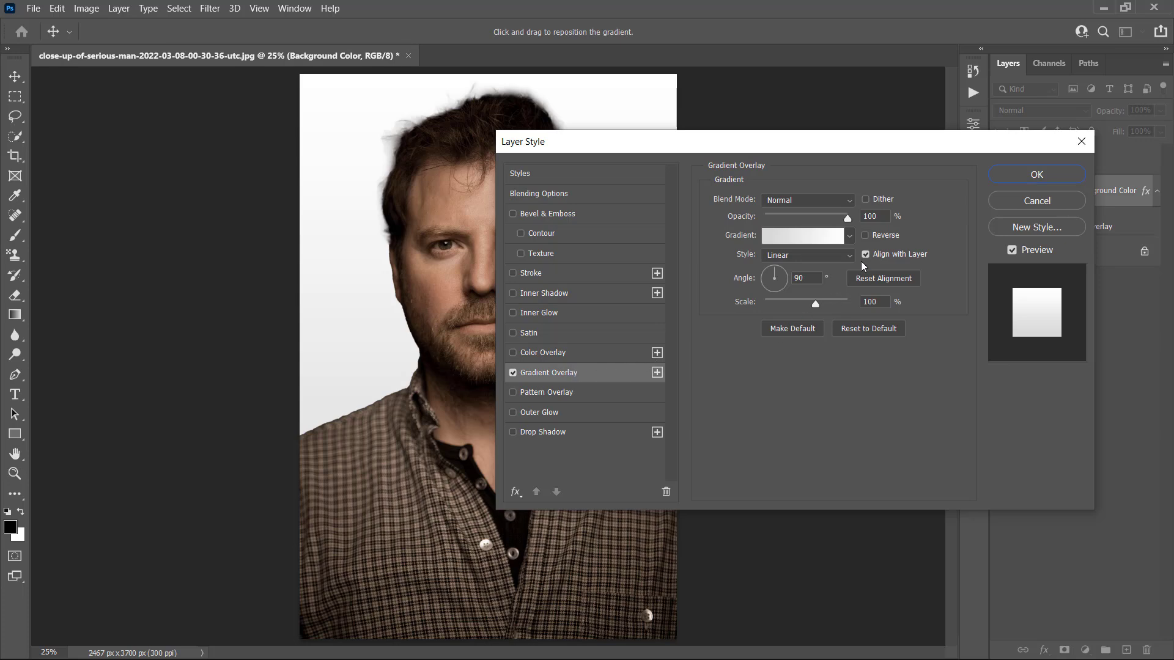
pyautogui.doubleClick(872, 215)
pyautogui.write('40')
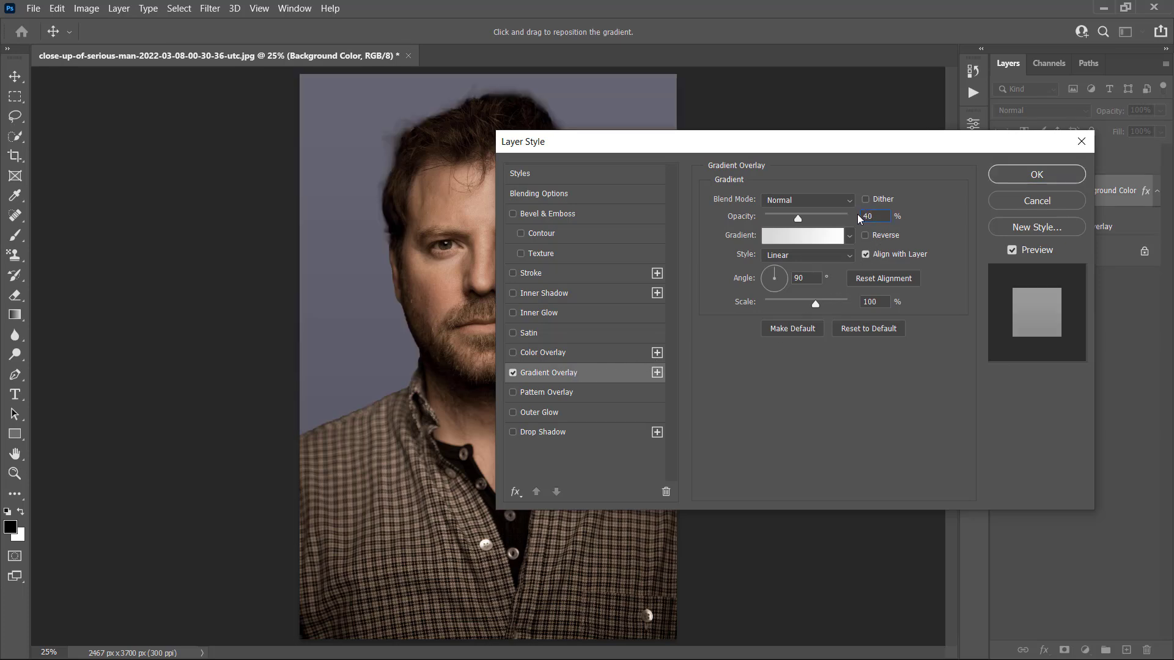
pyautogui.click(803, 233)
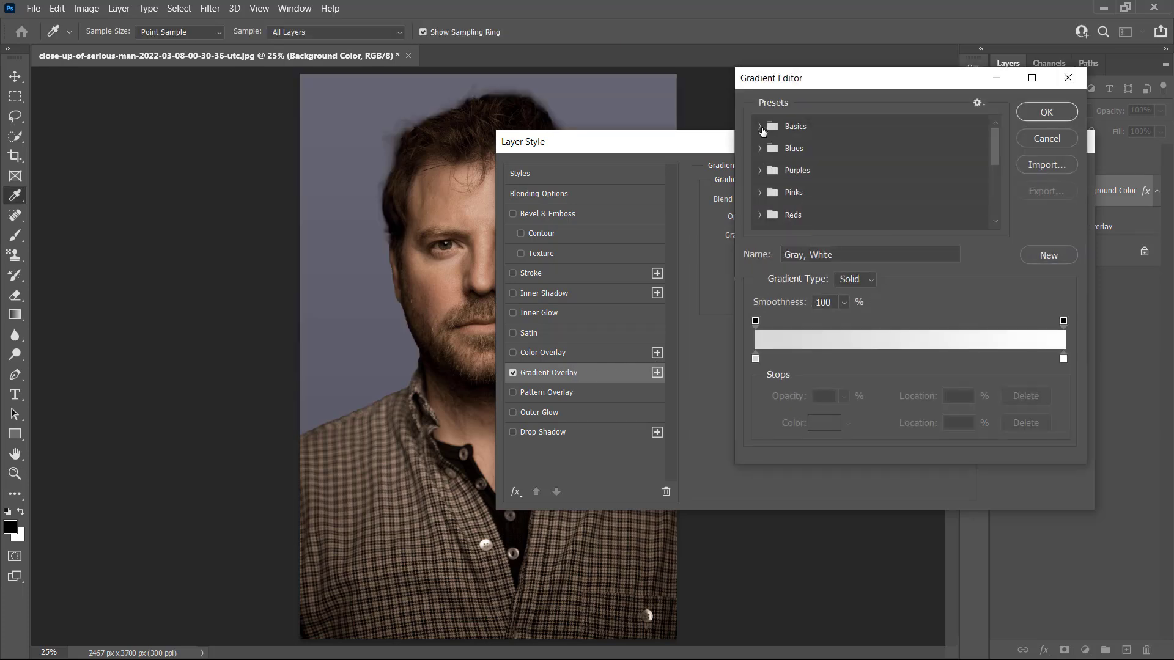
pyautogui.click(778, 149)
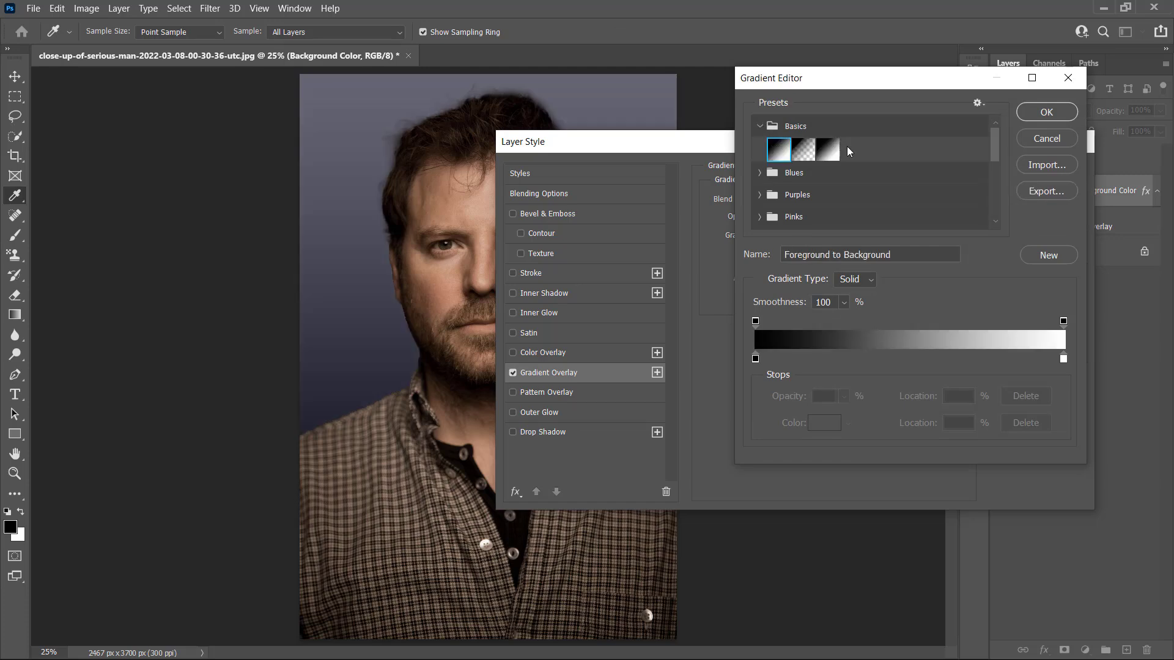
pyautogui.click(1029, 112)
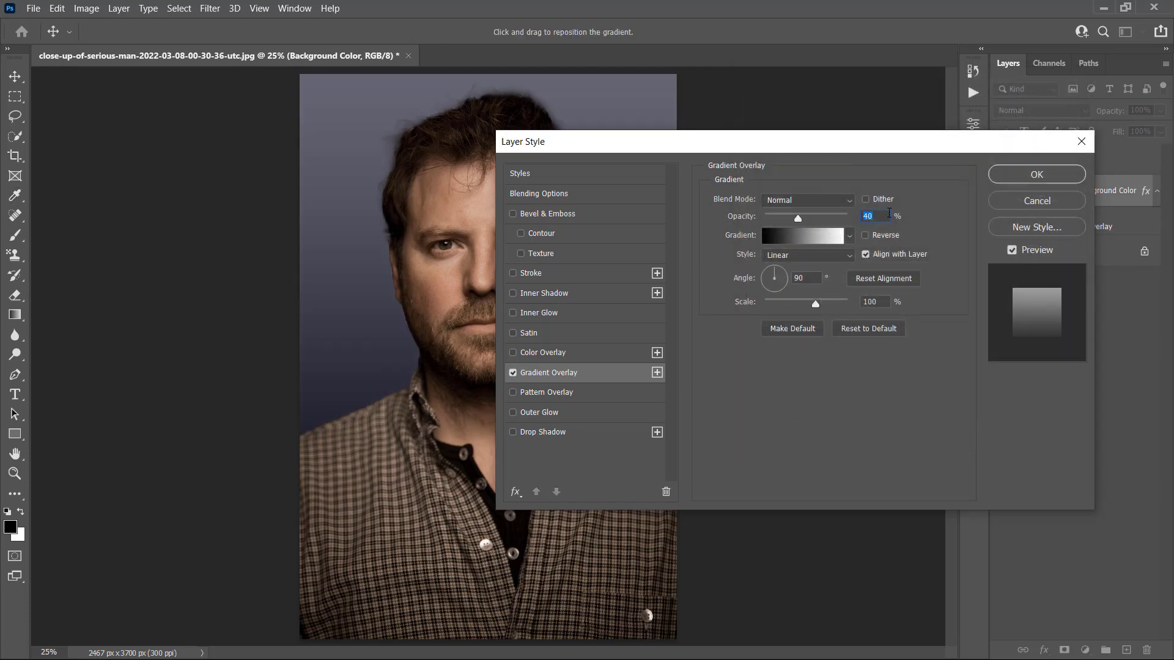
# Reverse the overlay gradient, make it Radial with a scale of 150%, and apply the layer style.
pyautogui.click(877, 234)
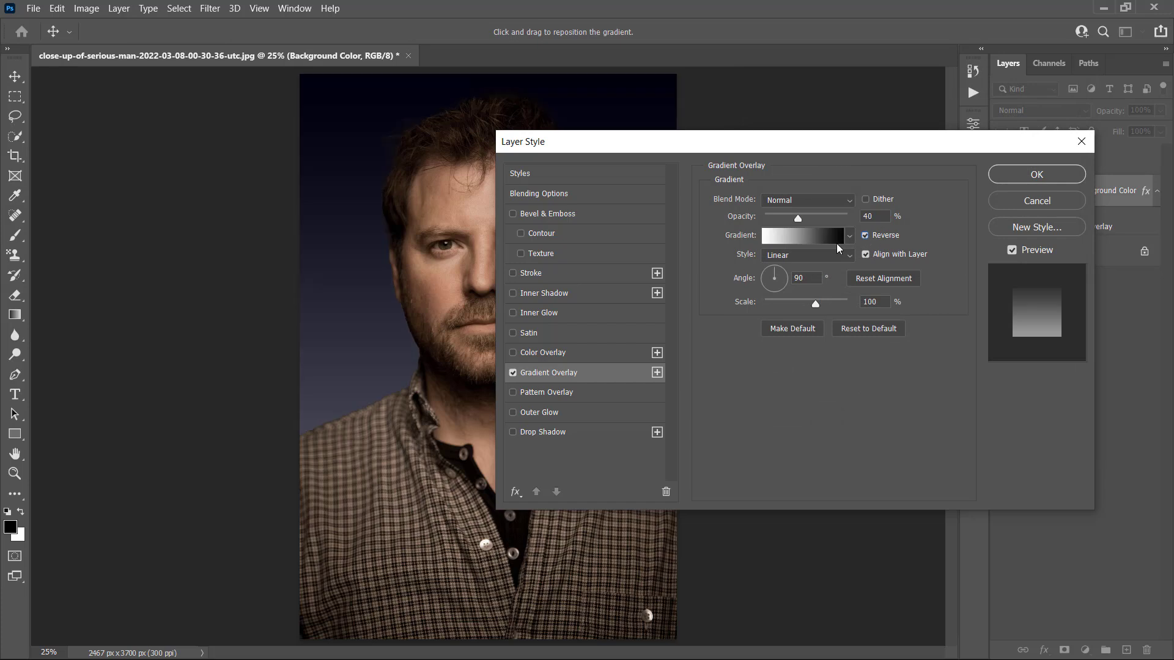
pyautogui.click(791, 256)
pyautogui.click(788, 280)
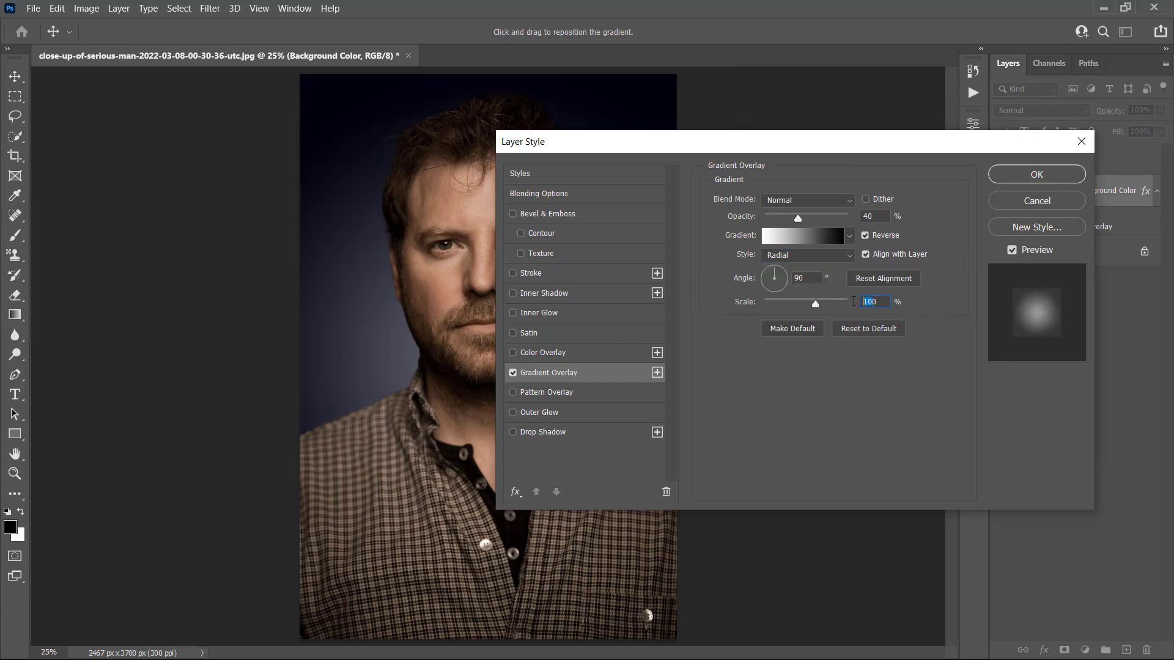
pyautogui.write('150')
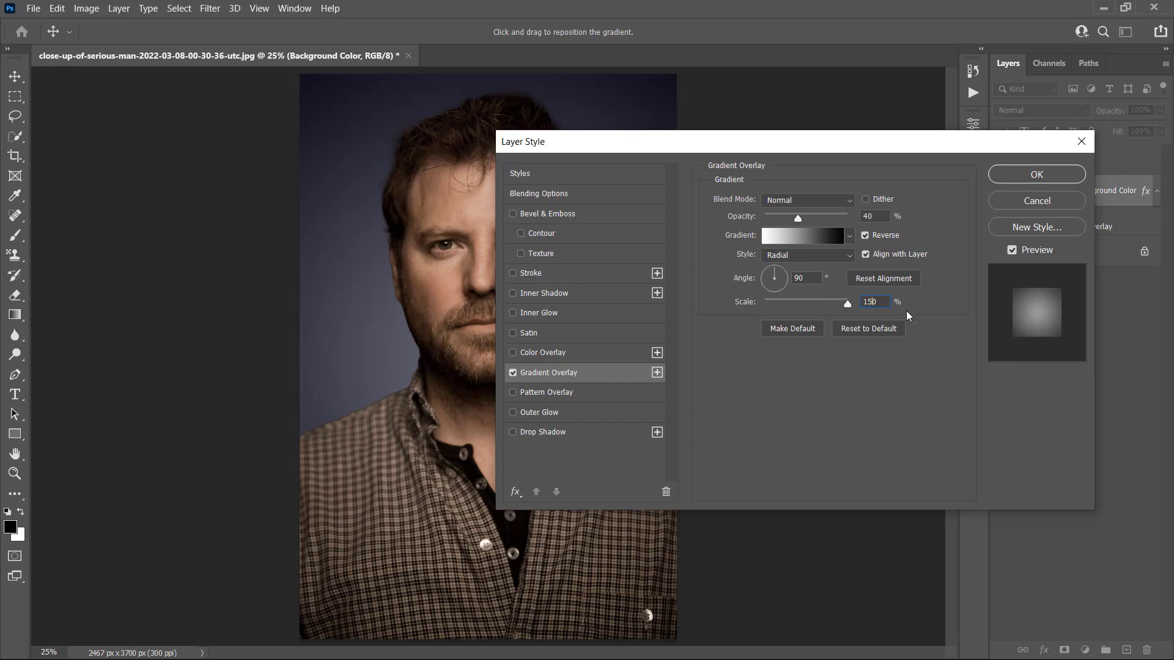
pyautogui.click(1008, 177)
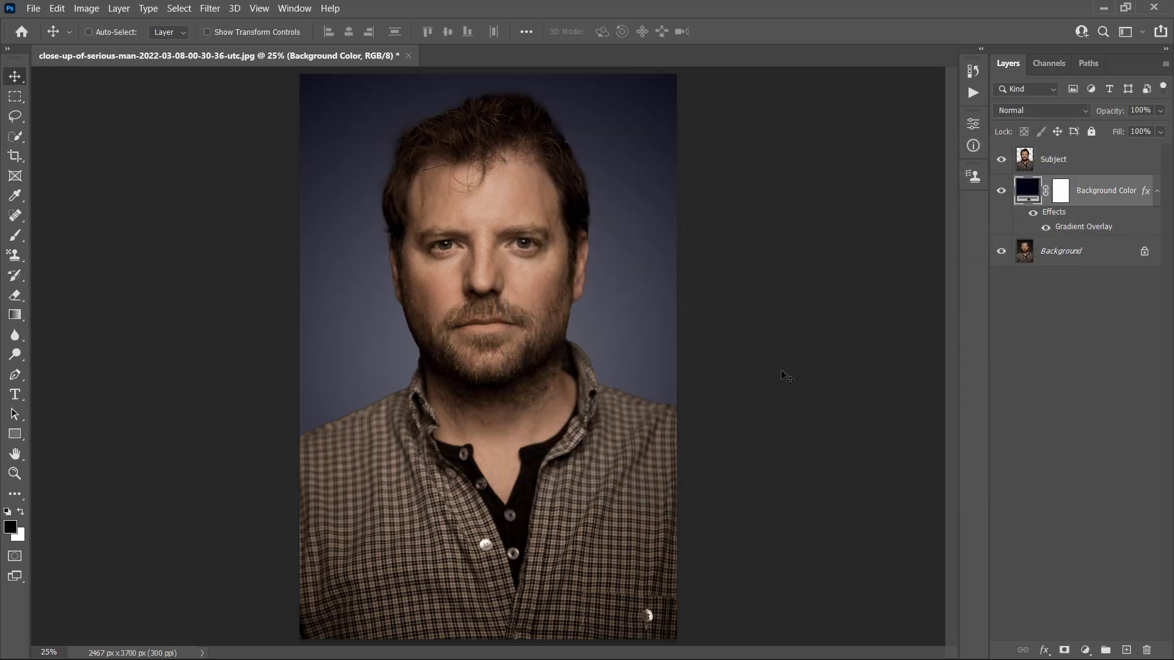
# Place image 8 as an embedded layer above Background Color and scale it to 123.33% so it covers the canvas height.
pyautogui.click(35, 9)
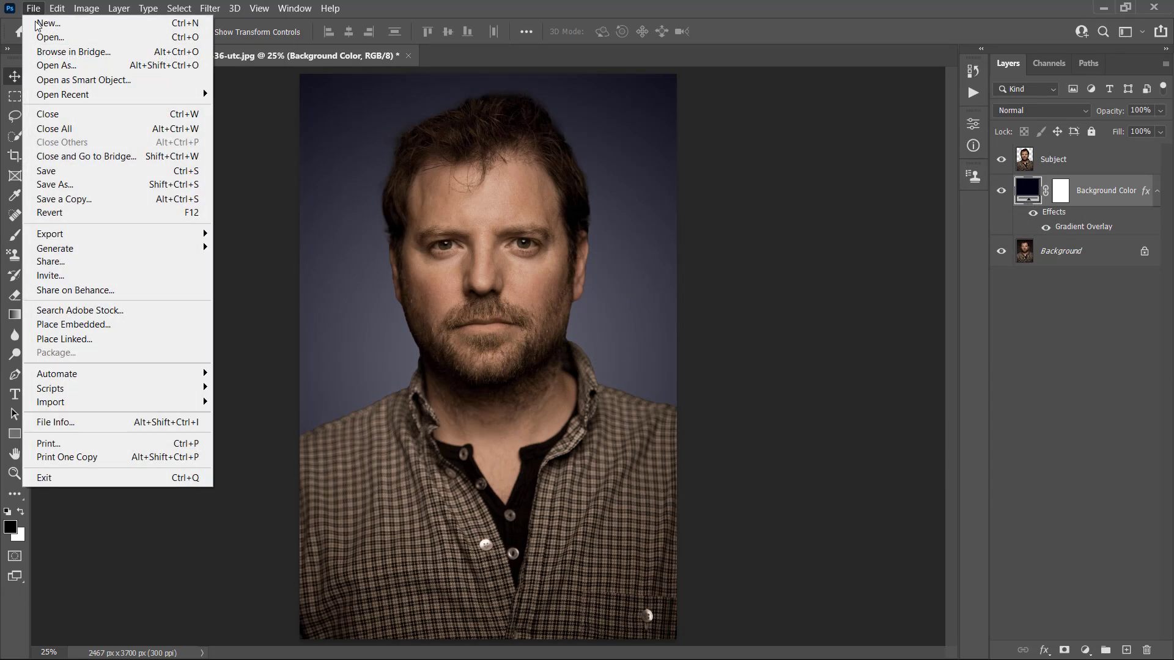
pyautogui.click(67, 327)
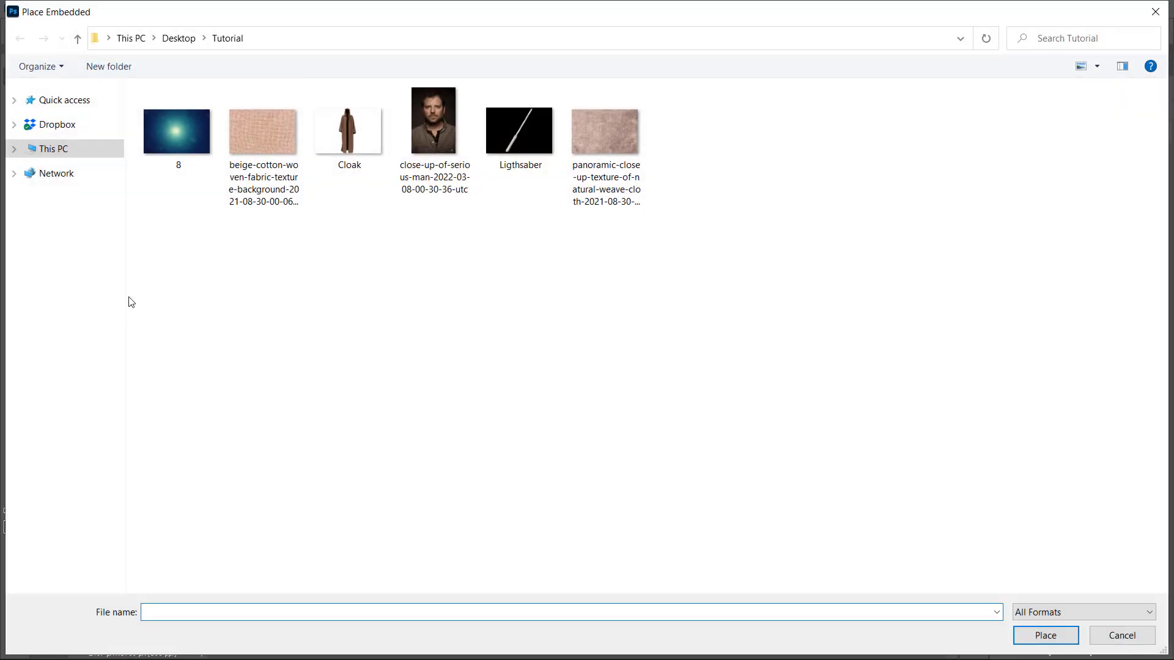
pyautogui.click(185, 136)
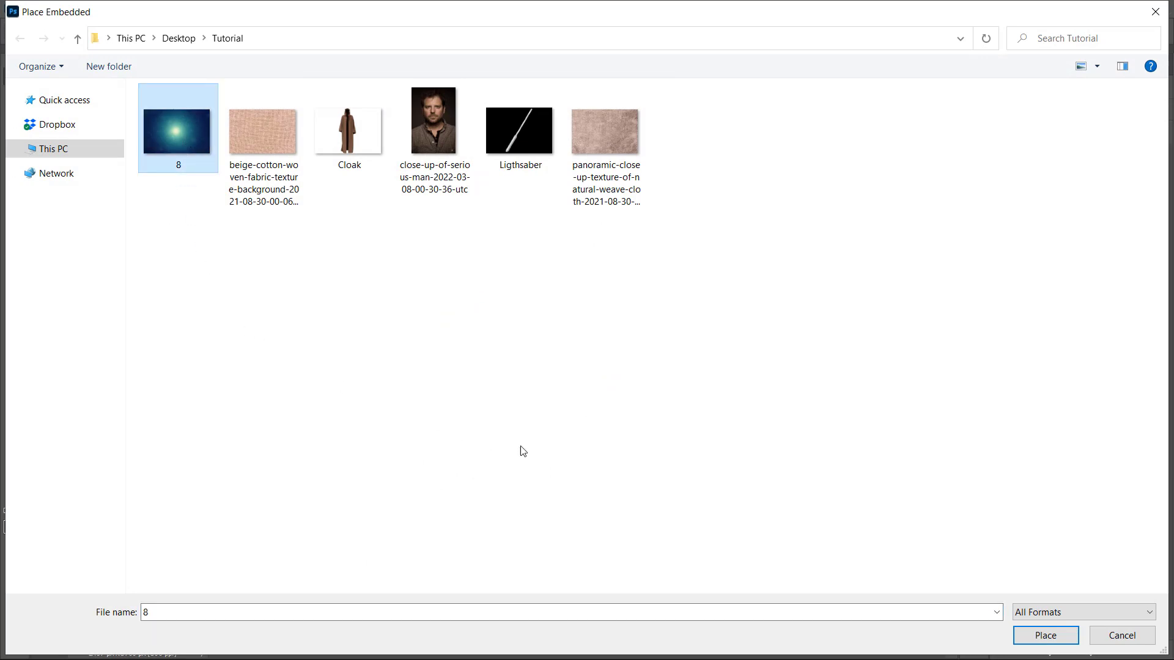
pyautogui.click(1045, 635)
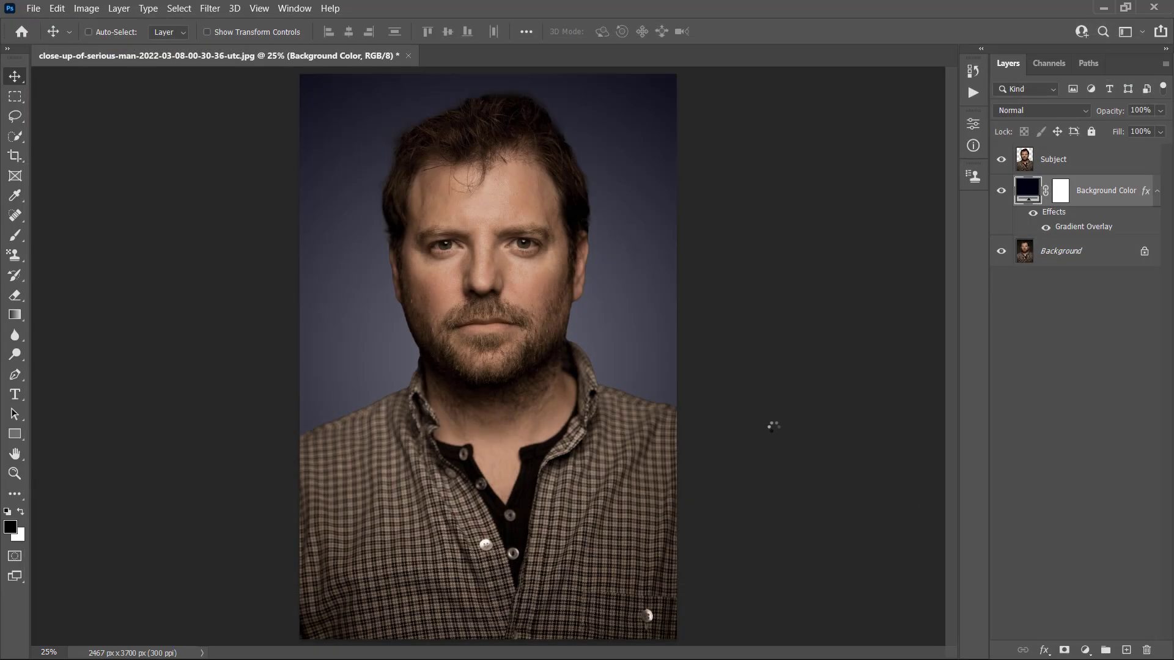
pyautogui.scroll(-2, 661, 392)
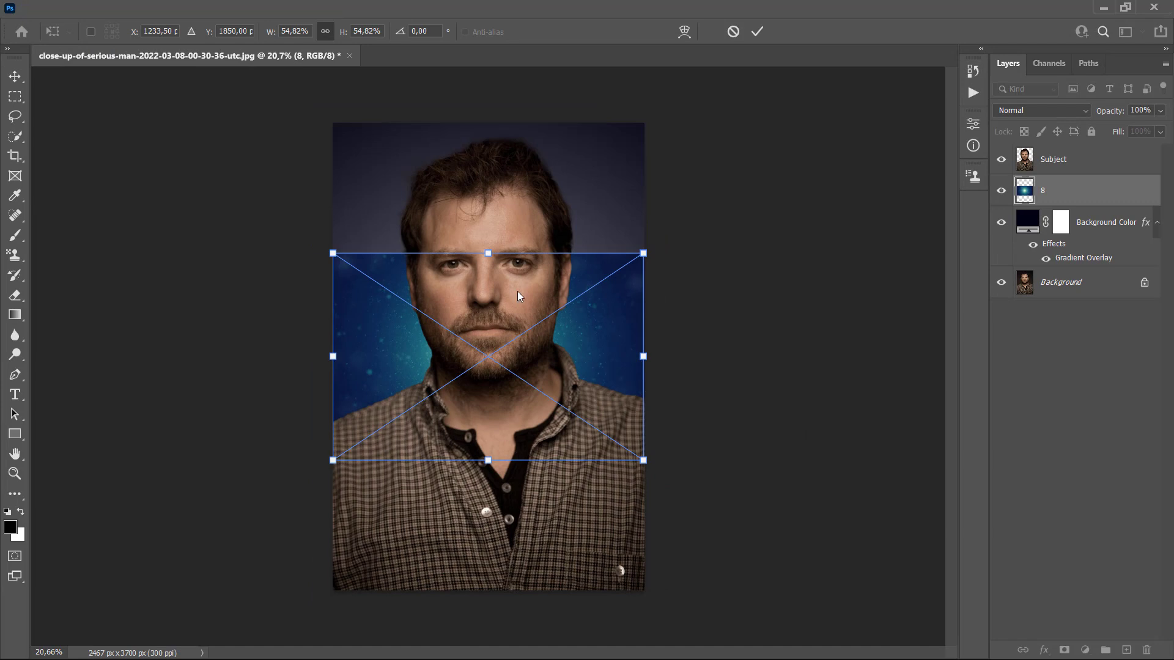
pyautogui.moveTo(488, 253); pyautogui.dragTo(487, 123)
pyautogui.moveTo(488, 461); pyautogui.dragTo(488, 589)
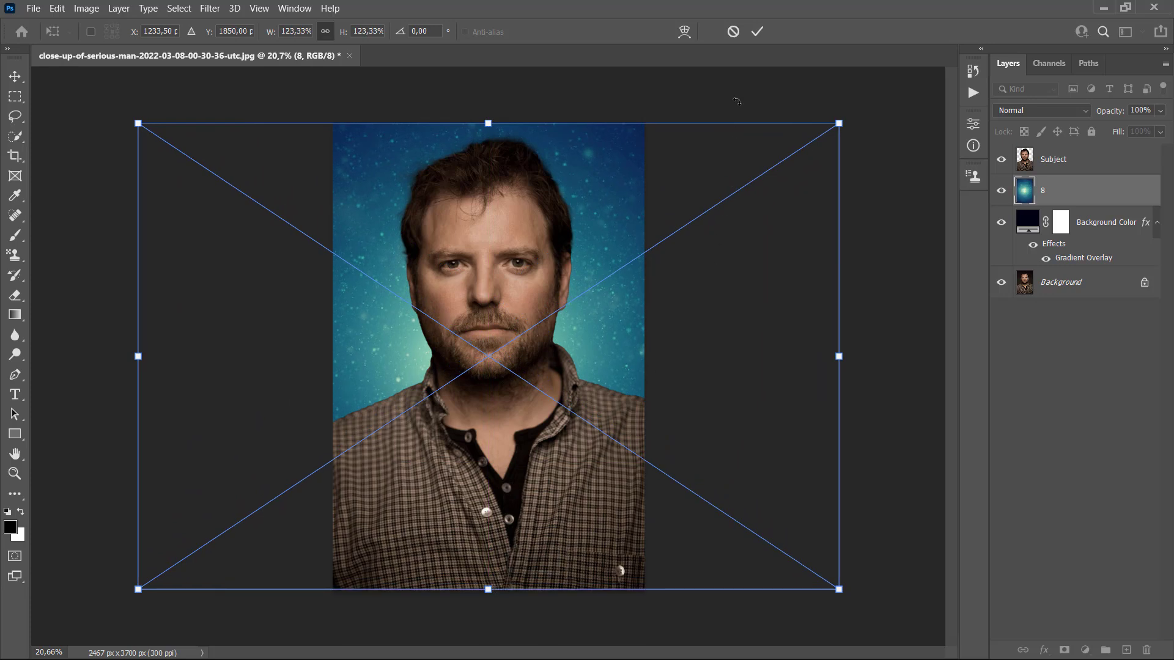
pyautogui.click(755, 35)
pyautogui.moveTo(528, 417); pyautogui.dragTo(524, 413)
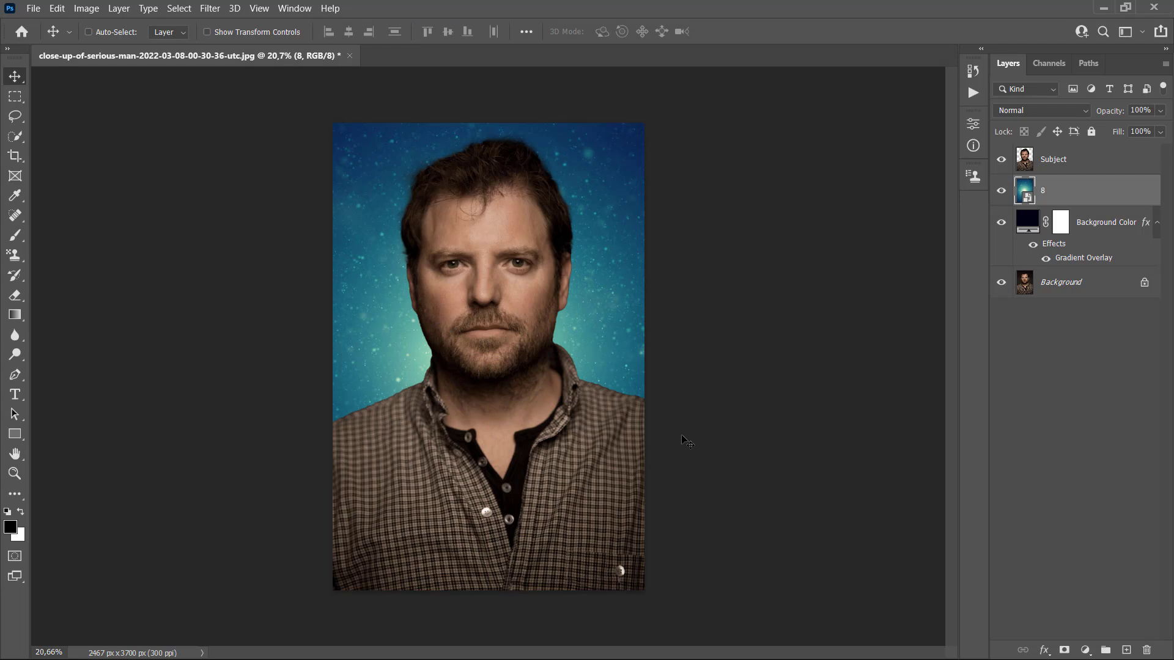
# Set the placed particle texture layer's blend mode to Soft Light and rename the layer BT_1.
pyautogui.click(1049, 110)
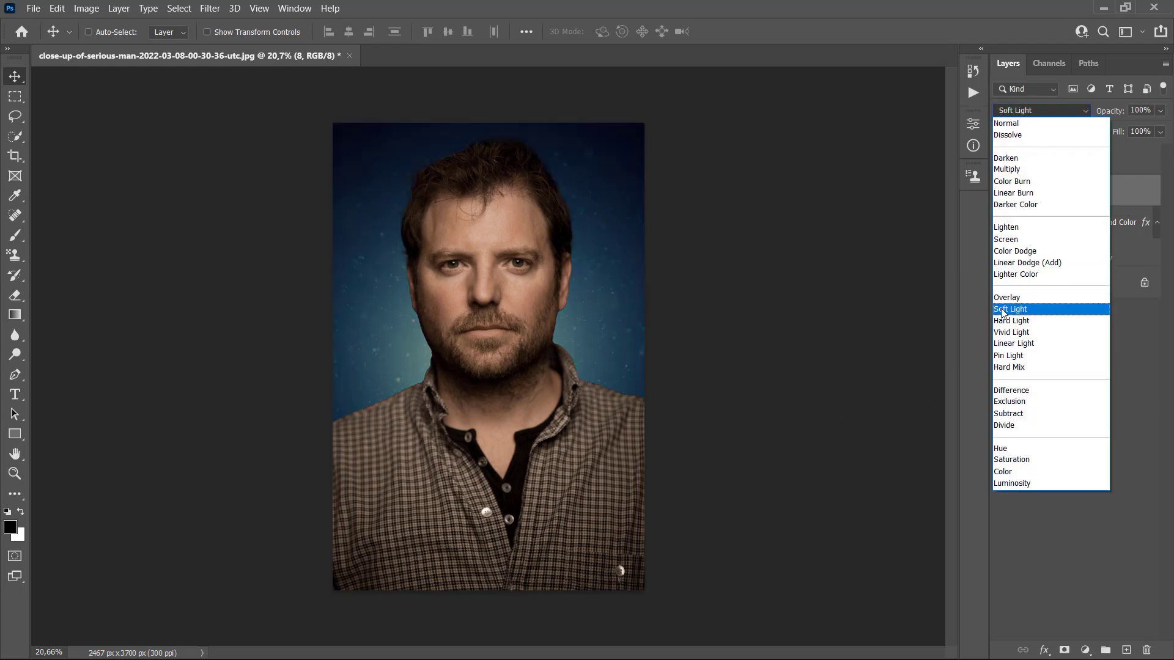
pyautogui.click(1037, 310)
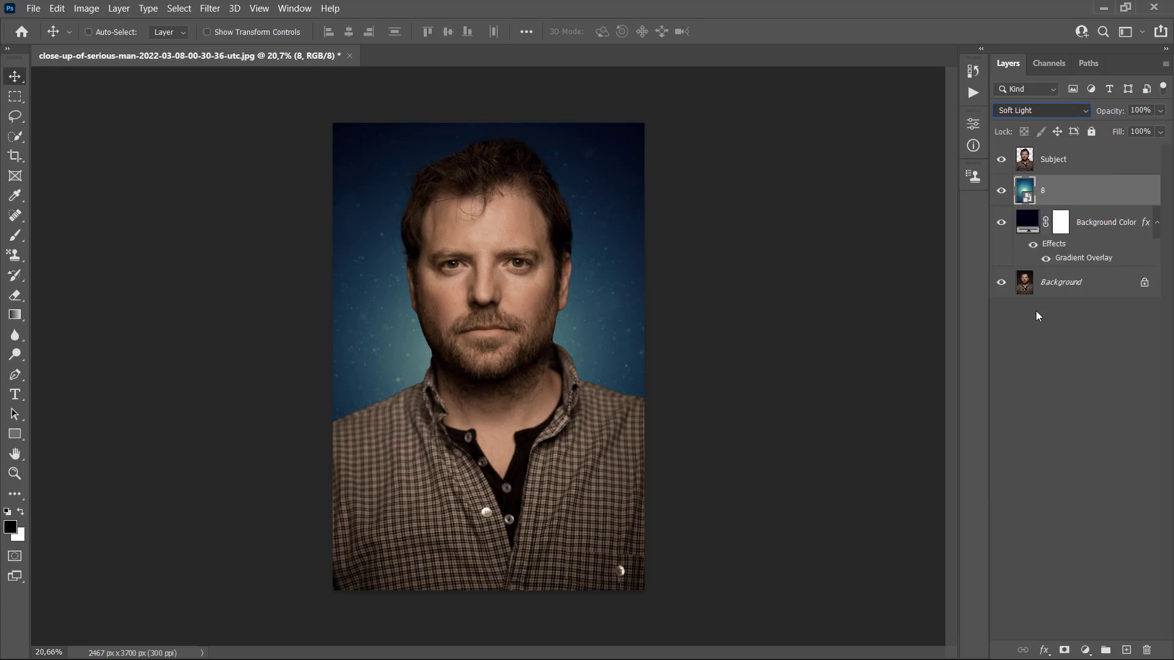
pyautogui.doubleClick(1044, 193)
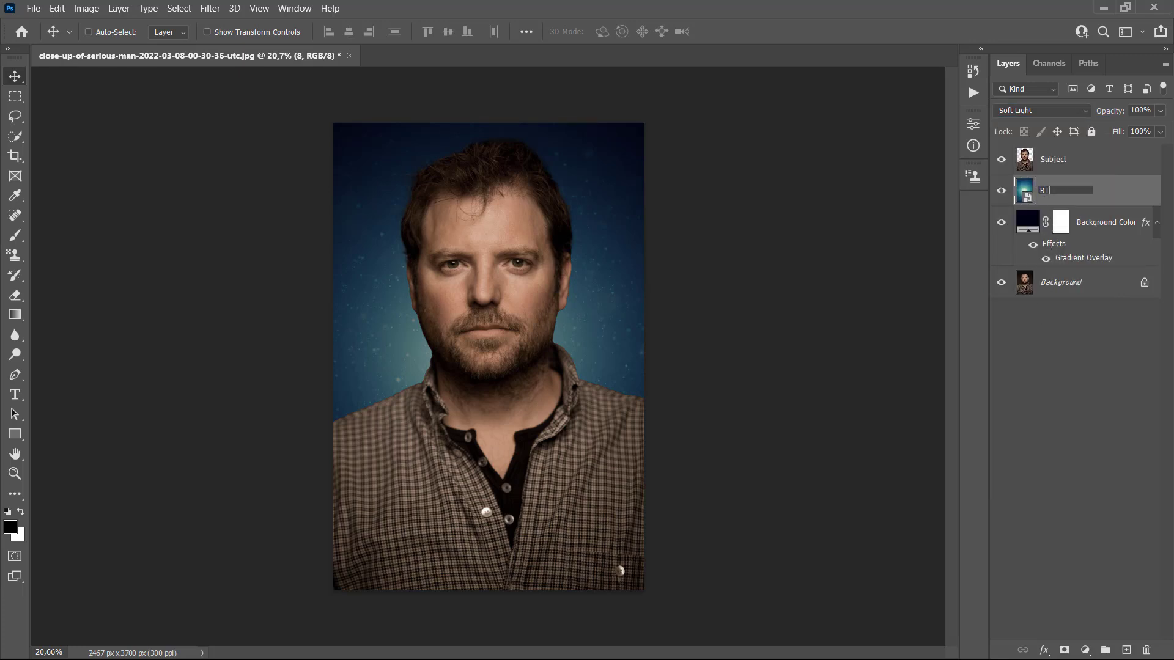
pyautogui.press('Return')
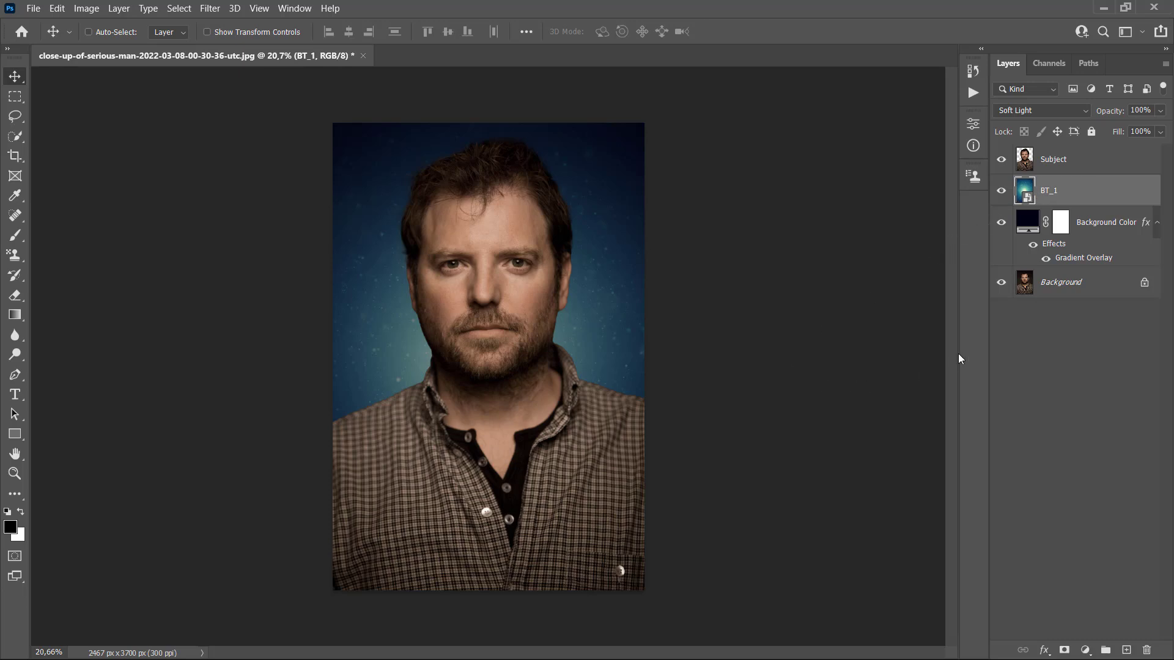
# Desaturate the contents of the BT_1 smart object, then save and close its file.
pyautogui.doubleClick(1027, 195)
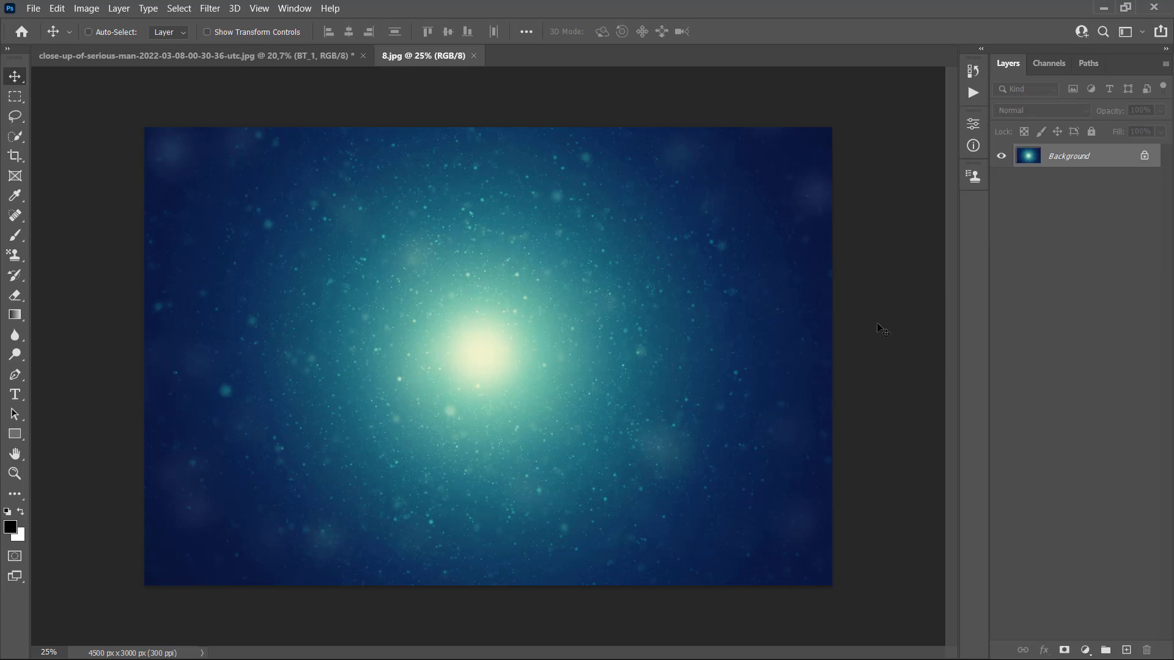
pyautogui.hotkey('ctrl', 'shift', 'u')
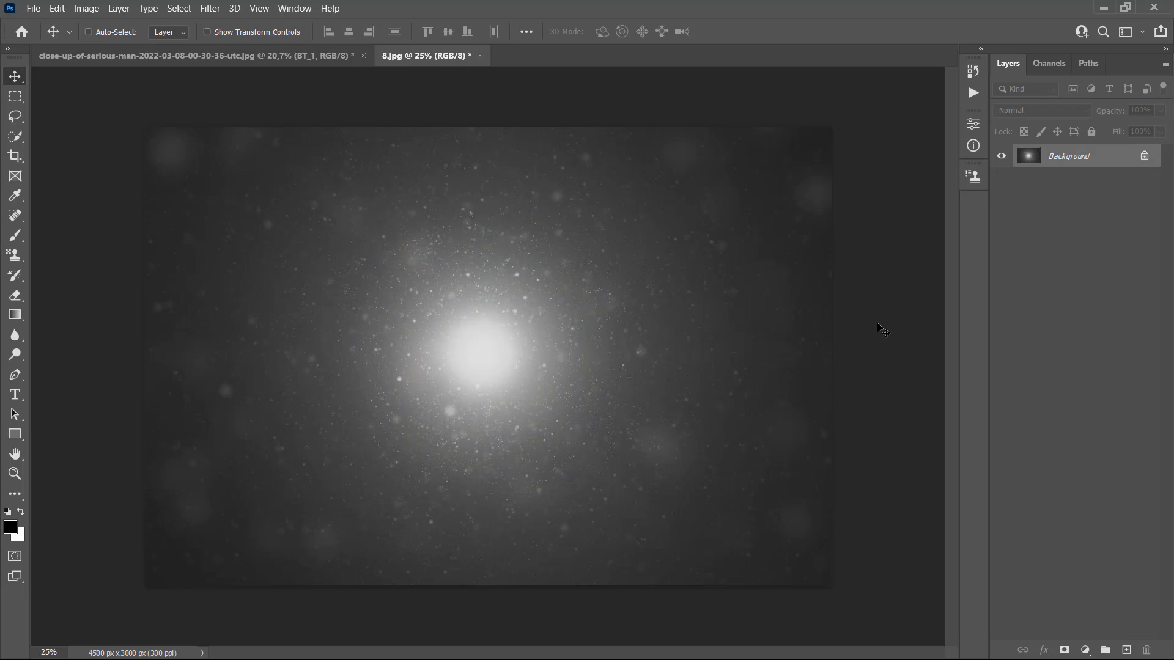
pyautogui.hotkey('ctrl', 's')
pyautogui.click(474, 55)
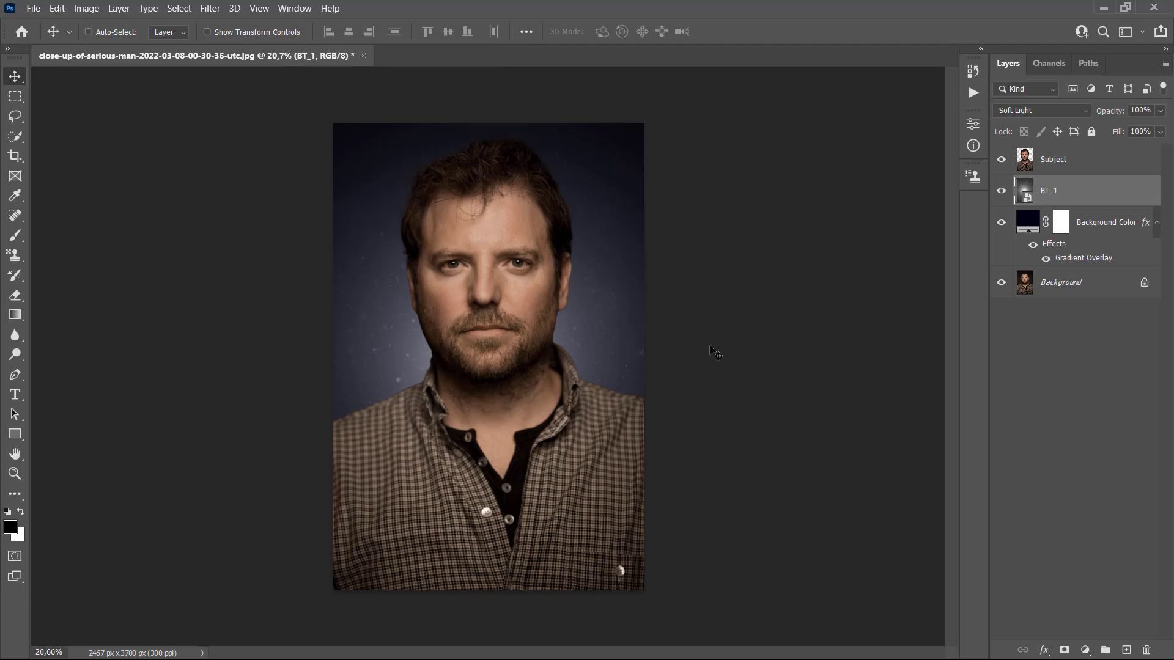
# Create a new layer directly above Background Color and fill it with the Clouds render filter.
pyautogui.click(1105, 227)
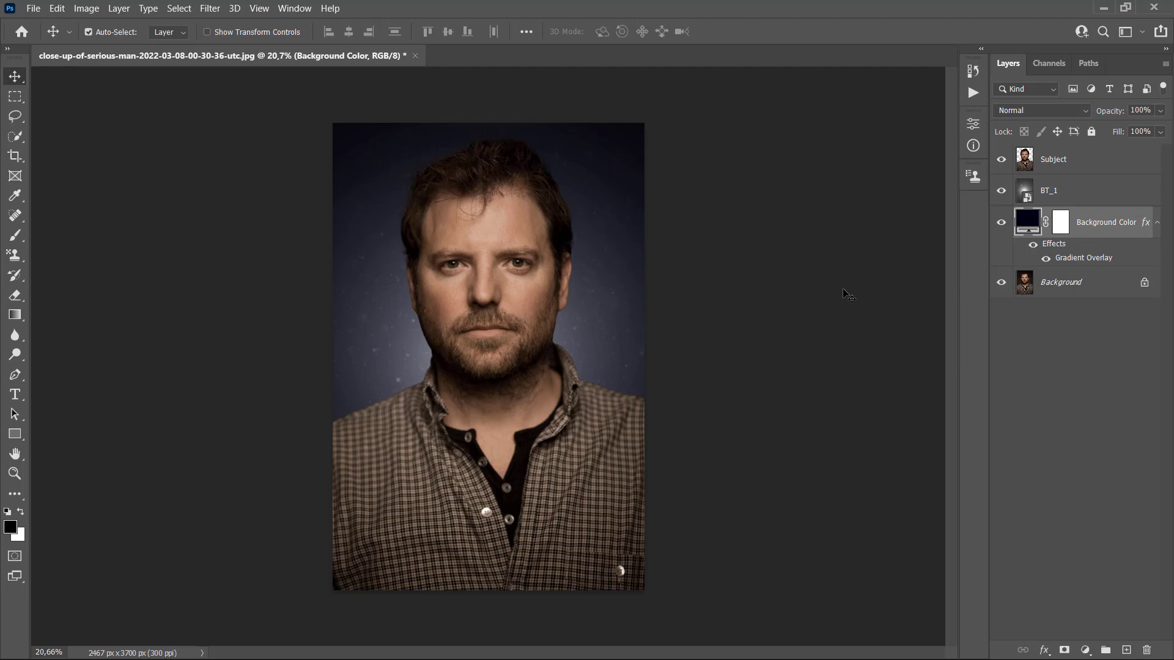
pyautogui.hotkey('ctrl', 'shift', 'n')
pyautogui.click(711, 196)
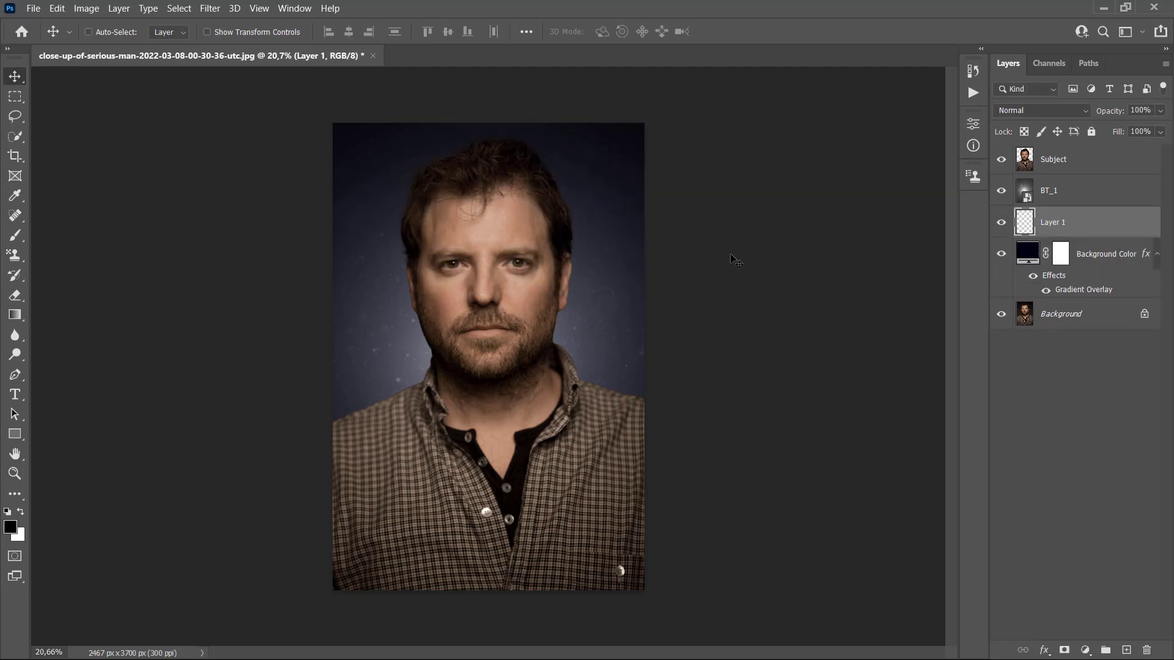
pyautogui.click(209, 9)
pyautogui.moveTo(226, 262)
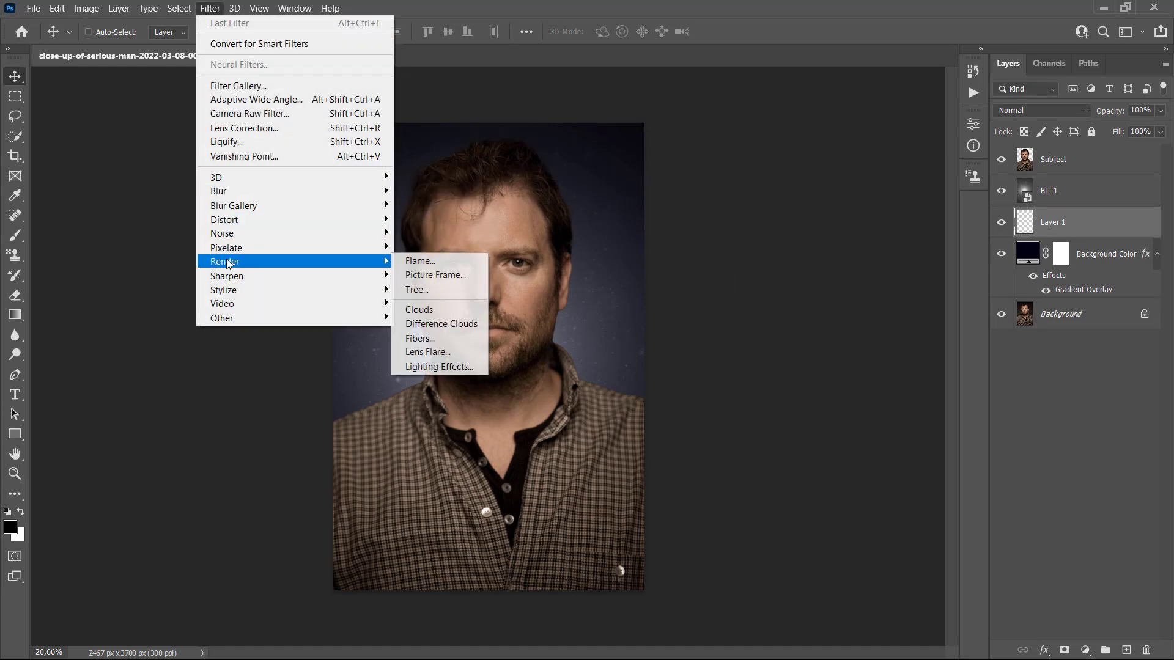
pyautogui.click(437, 310)
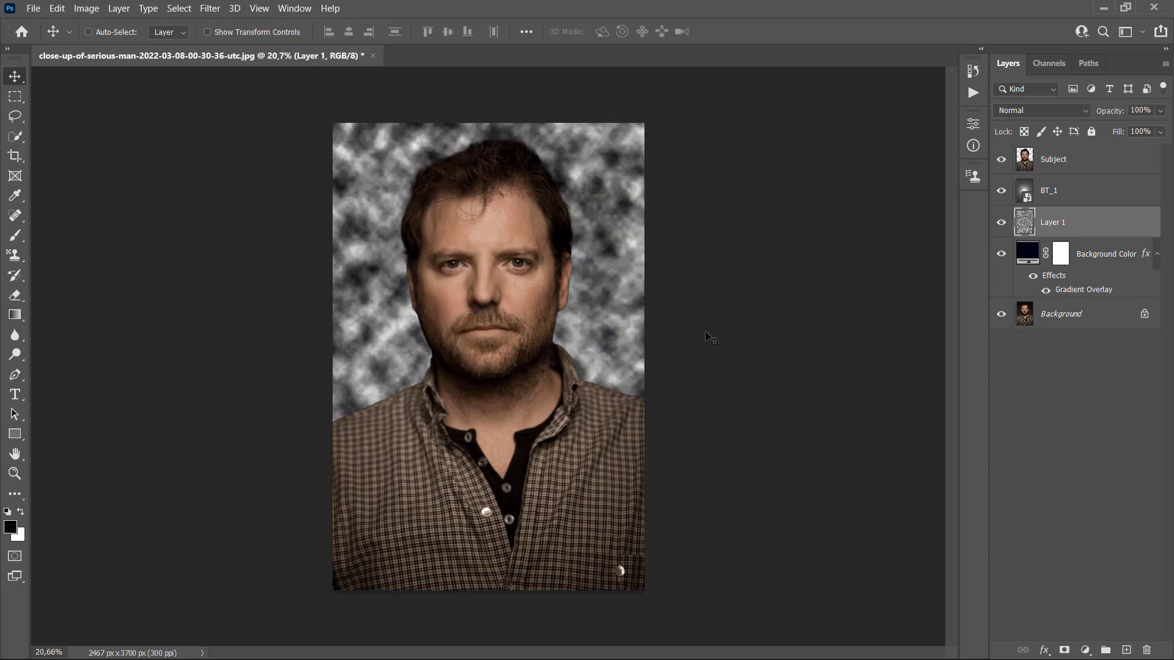
# Scale the clouds layer to 150% in width and height with Free Transform.
pyautogui.hotkey('ctrl', 't')
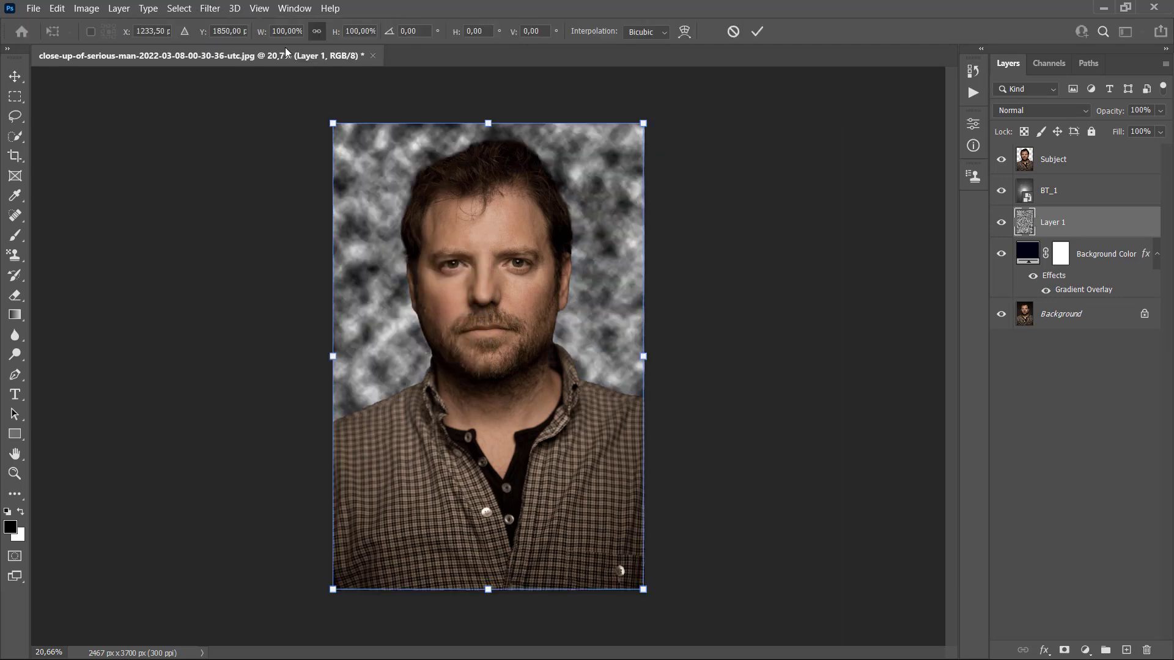
pyautogui.write('150')
pyautogui.press('Return')
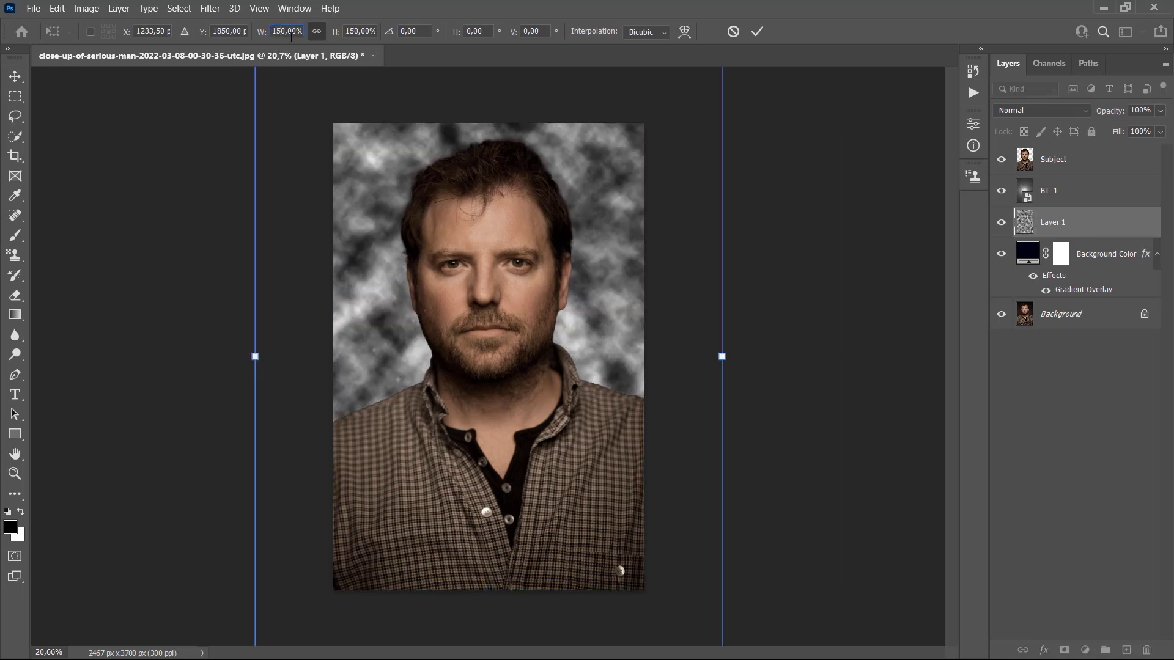
pyautogui.click(758, 32)
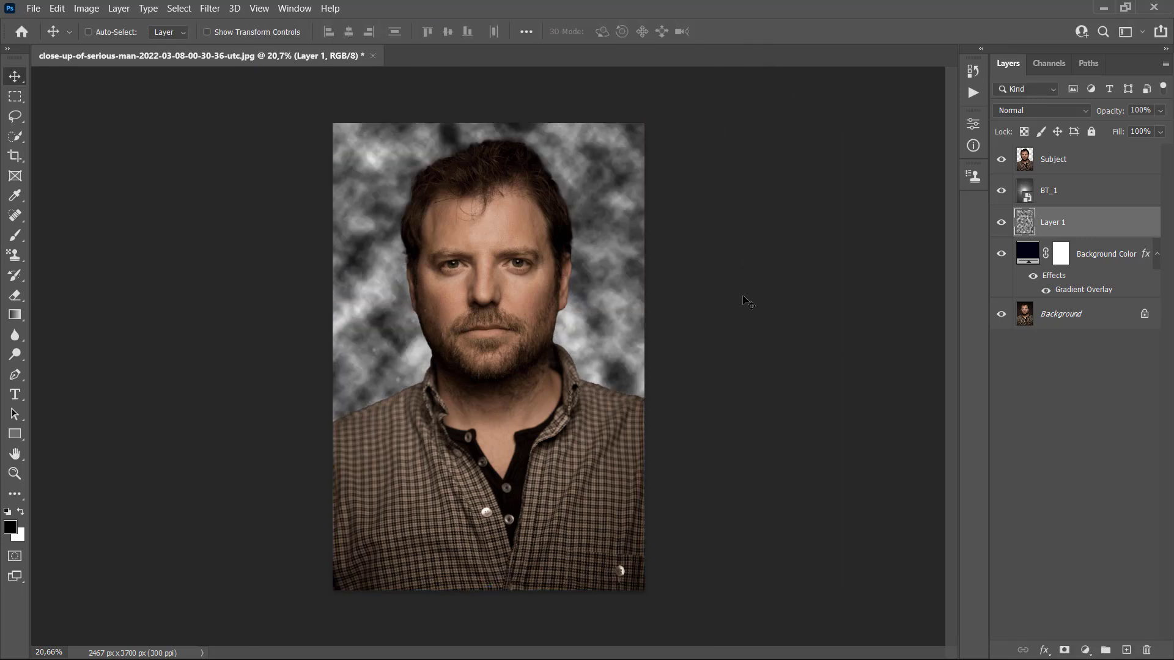
# Set the clouds layer's blend mode to Soft Light and its opacity to 30%.
pyautogui.click(1039, 110)
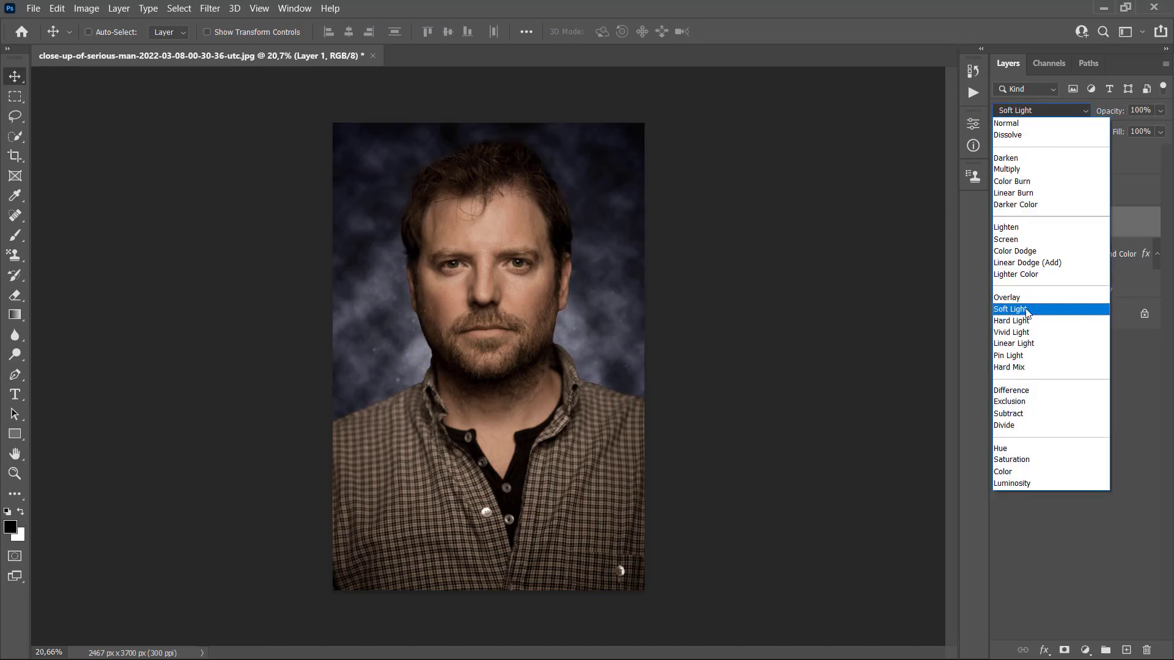
pyautogui.click(1027, 311)
pyautogui.moveTo(1139, 110); pyautogui.dragTo(1121, 113)
pyautogui.write('3')
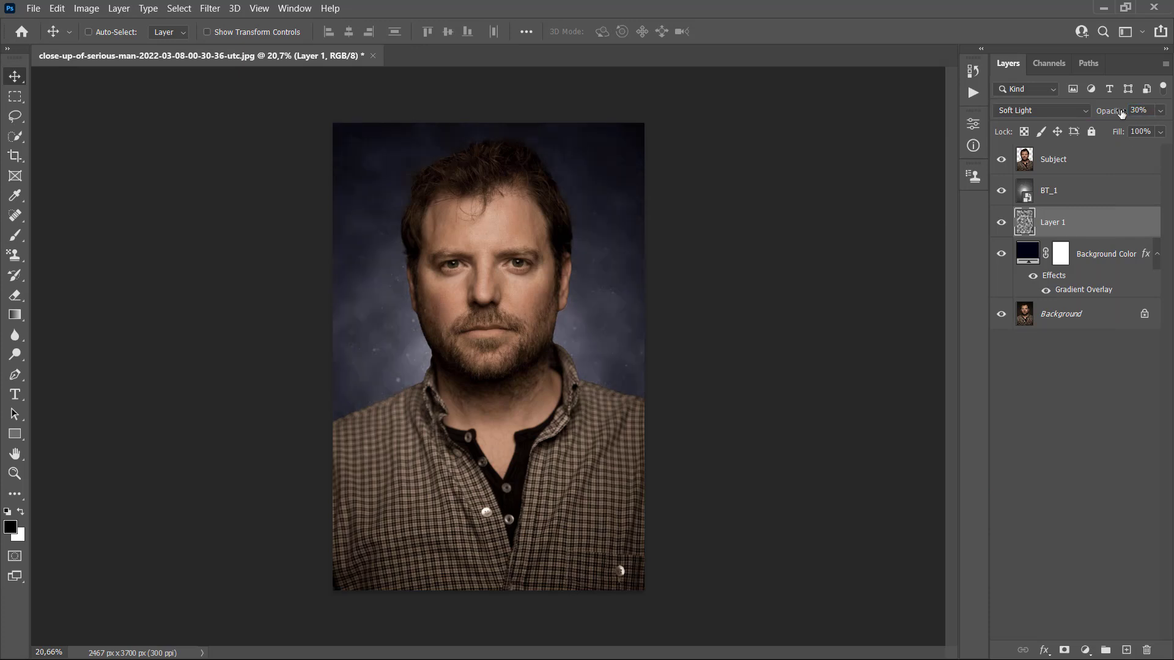
# Rename the clouds layer BT_2.
pyautogui.doubleClick(1064, 221)
pyautogui.write('BT_2')
pyautogui.press('Return')
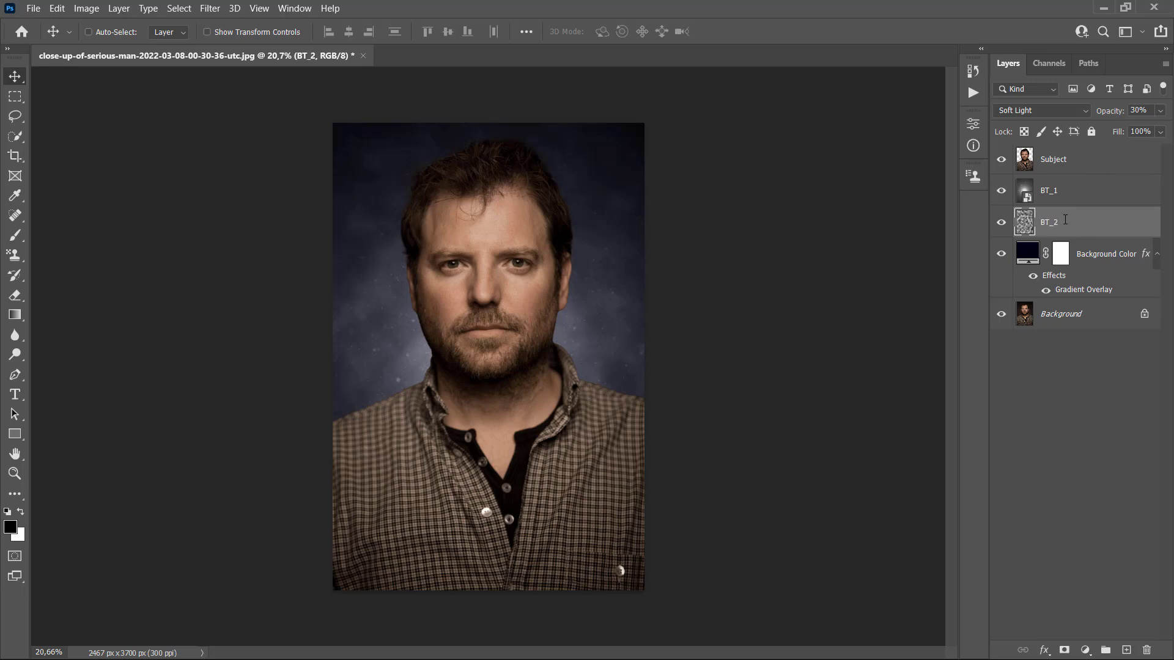
# Fit the whole image on screen and review the Gradient Overlay settings of the Background Color layer.
pyautogui.press('z')
pyautogui.rightClick(508, 242)
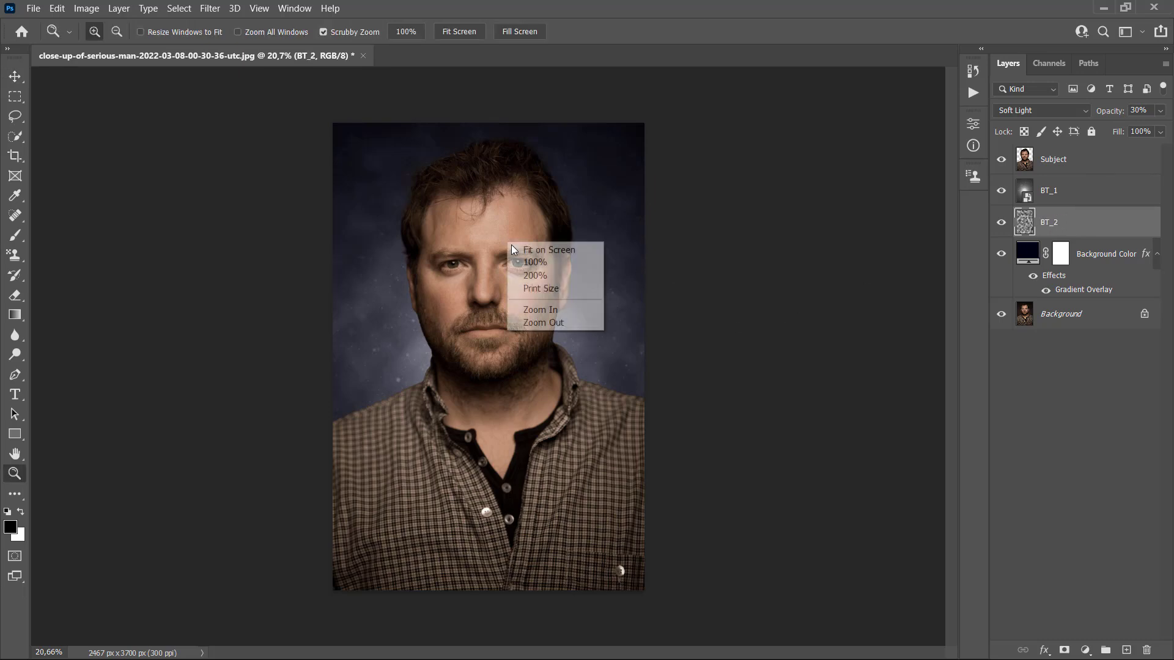
pyautogui.click(515, 248)
pyautogui.press('v')
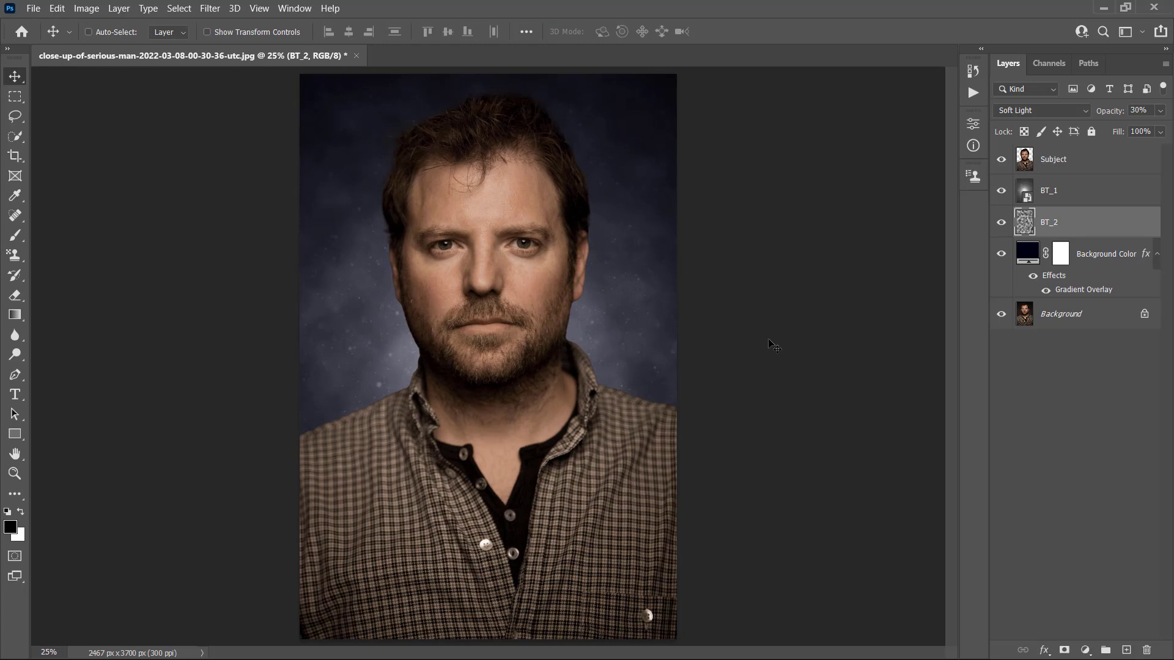
pyautogui.click(1096, 292)
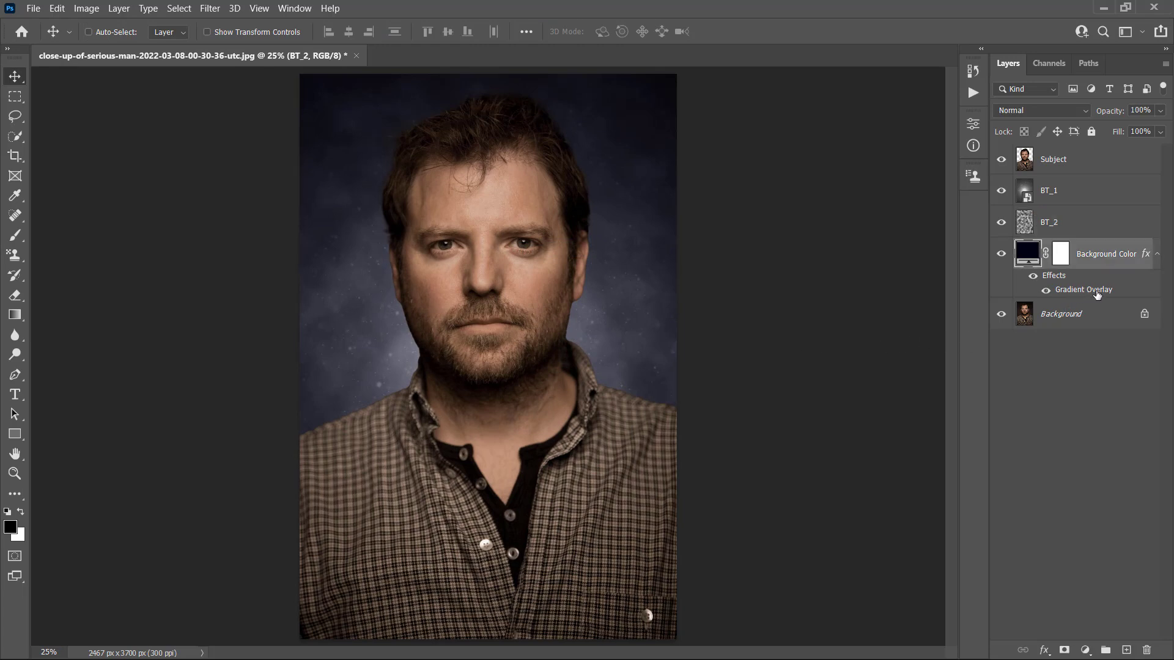
pyautogui.doubleClick(1096, 292)
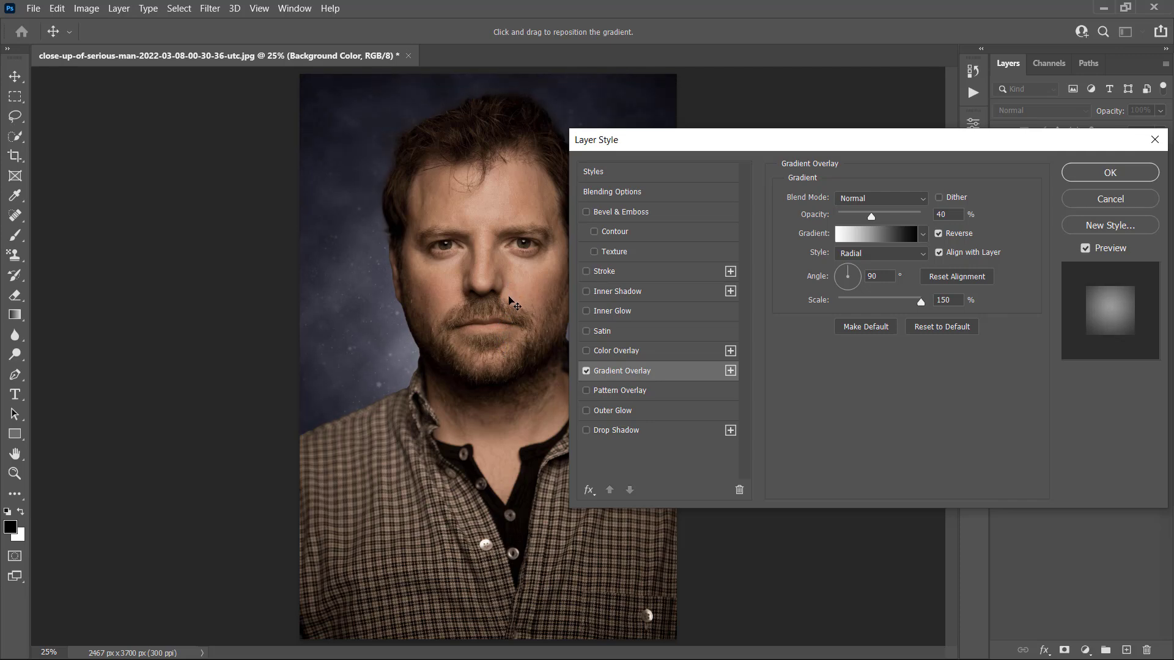
pyautogui.click(1068, 175)
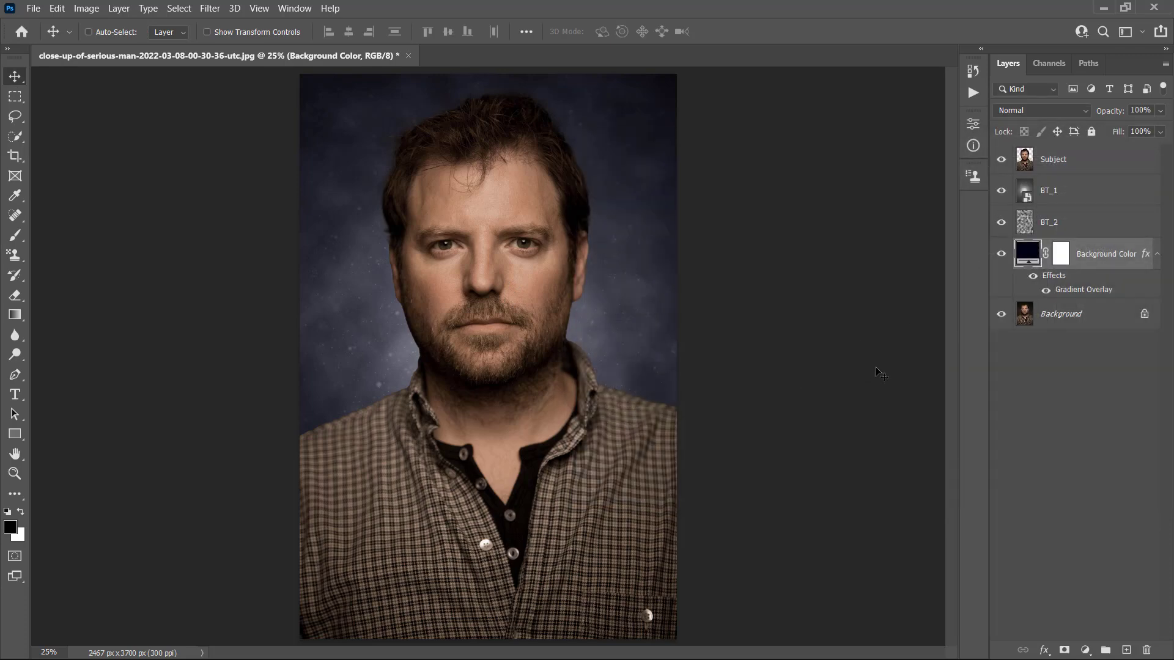
# Place the Cloak image as an embedded object directly above the Subject layer.
pyautogui.click(1087, 166)
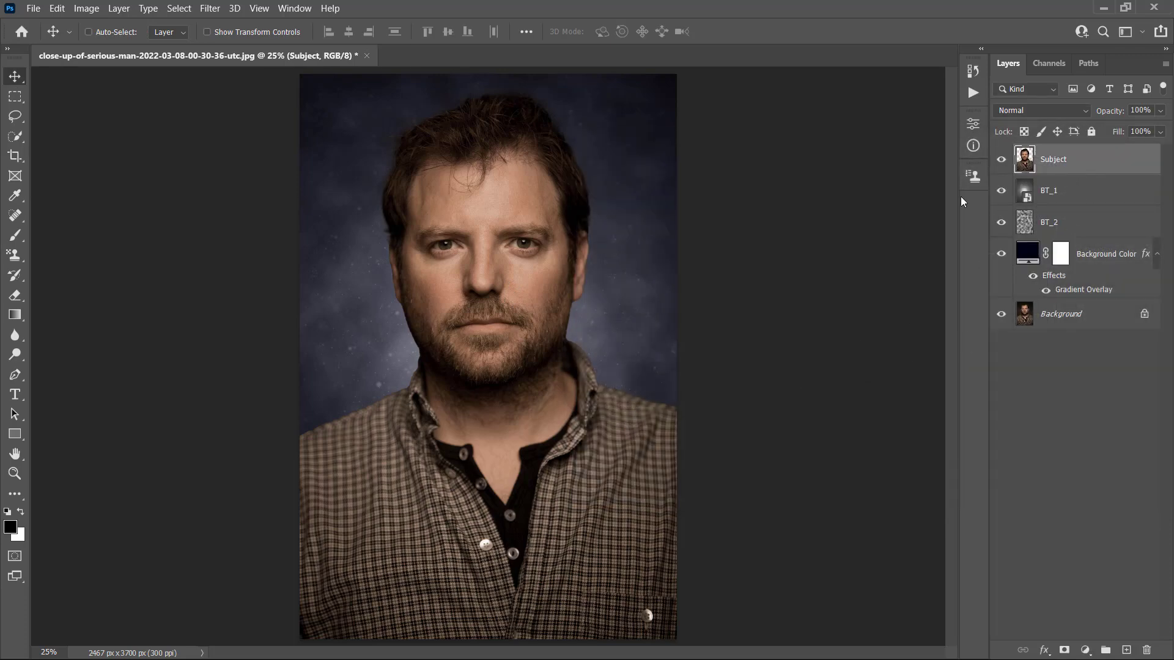
pyautogui.click(33, 8)
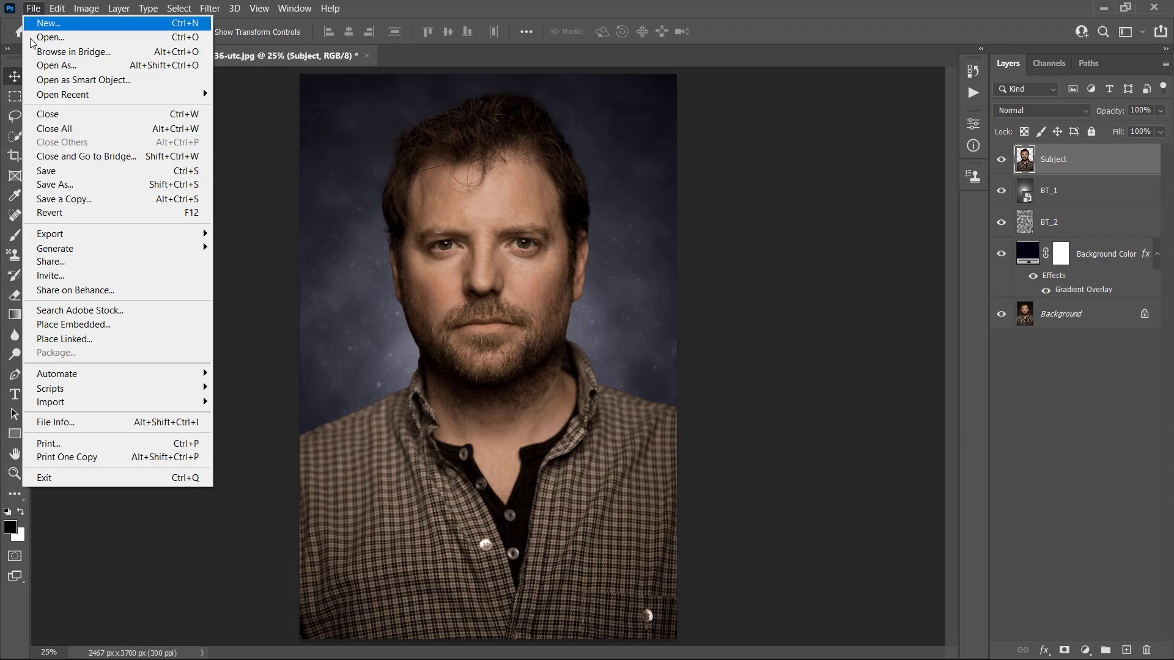
pyautogui.click(124, 331)
pyautogui.click(342, 147)
pyautogui.click(1045, 636)
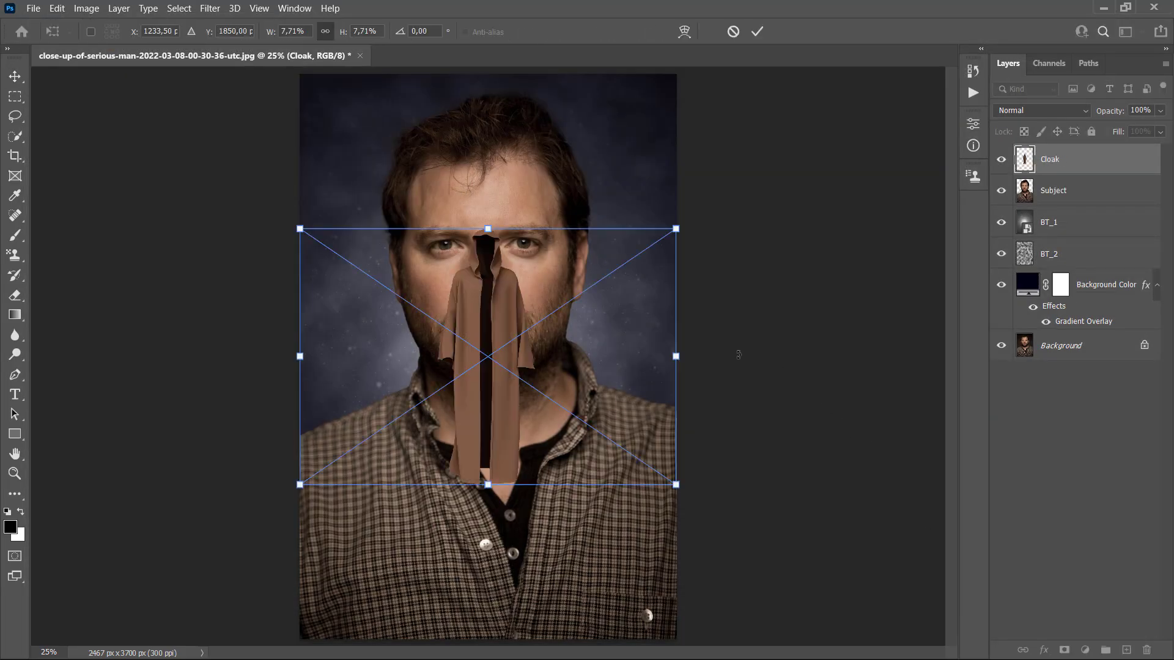
# Scale the placed cloak to 72% and move it so its hood covers the man's head.
pyautogui.doubleClick(292, 30)
pyautogui.write('72')
pyautogui.moveTo(508, 150); pyautogui.dragTo(537, 434)
pyautogui.moveTo(527, 197); pyautogui.dragTo(534, 297)
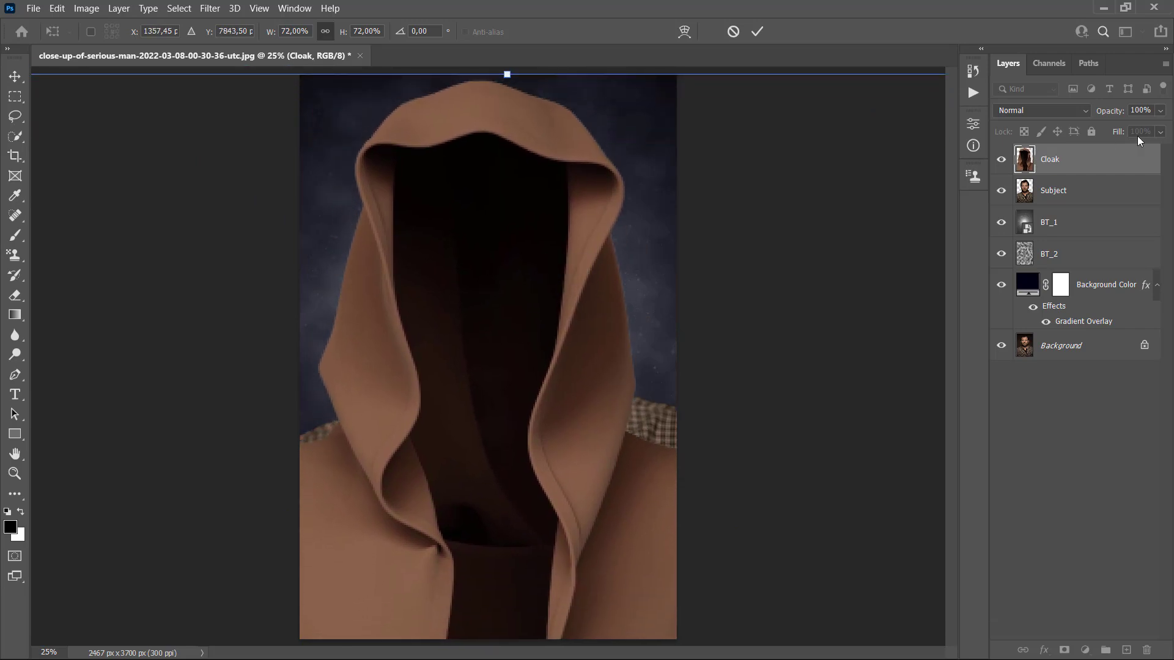
# Align the hood with the face at X 1382 px using a temporary 50% opacity, and apply the placement at 100% opacity.
pyautogui.doubleClick(1140, 109)
pyautogui.write('50')
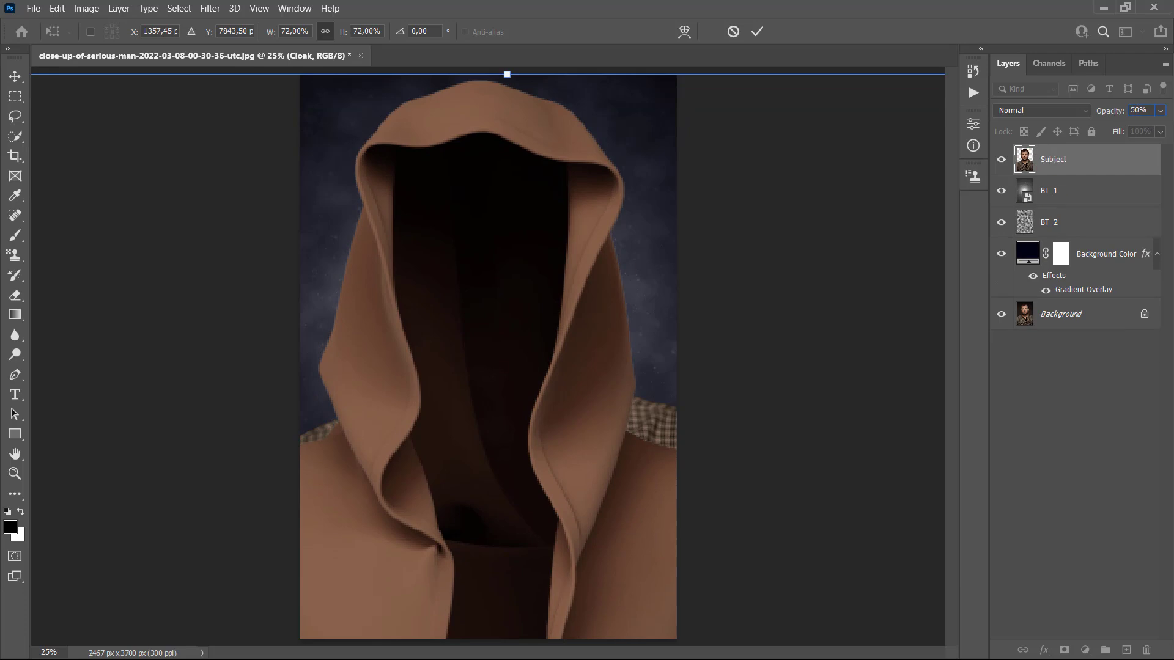
pyautogui.press('Return')
pyautogui.moveTo(540, 267); pyautogui.dragTo(542, 260)
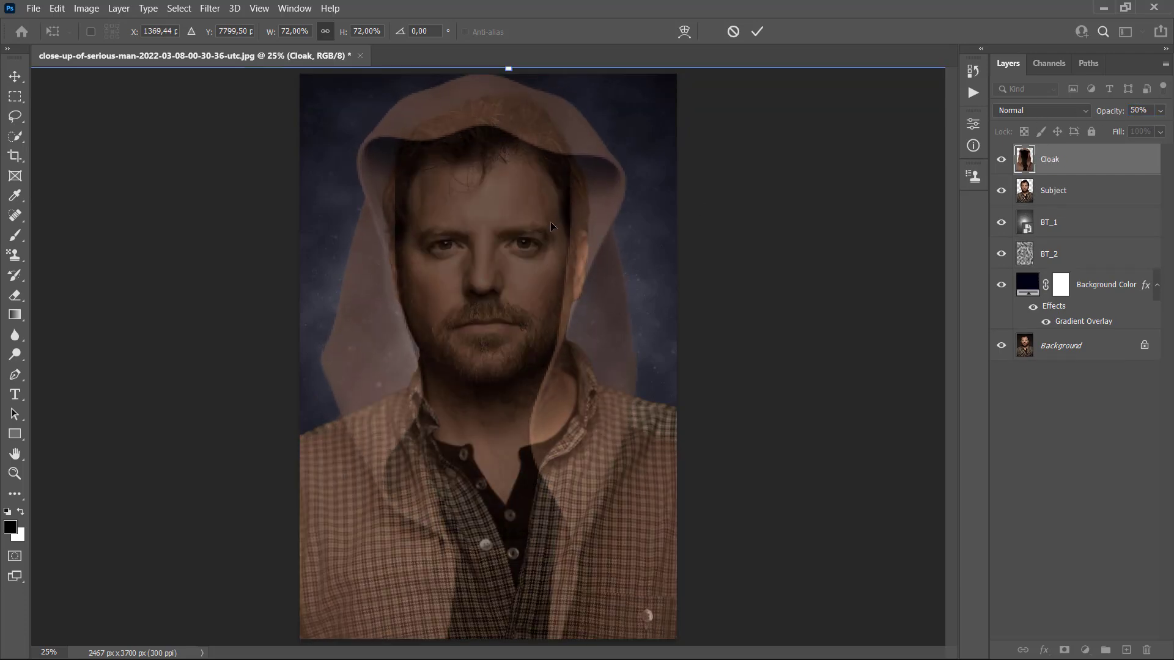
pyautogui.moveTo(166, 31); pyautogui.dragTo(248, 50)
pyautogui.write('1382')
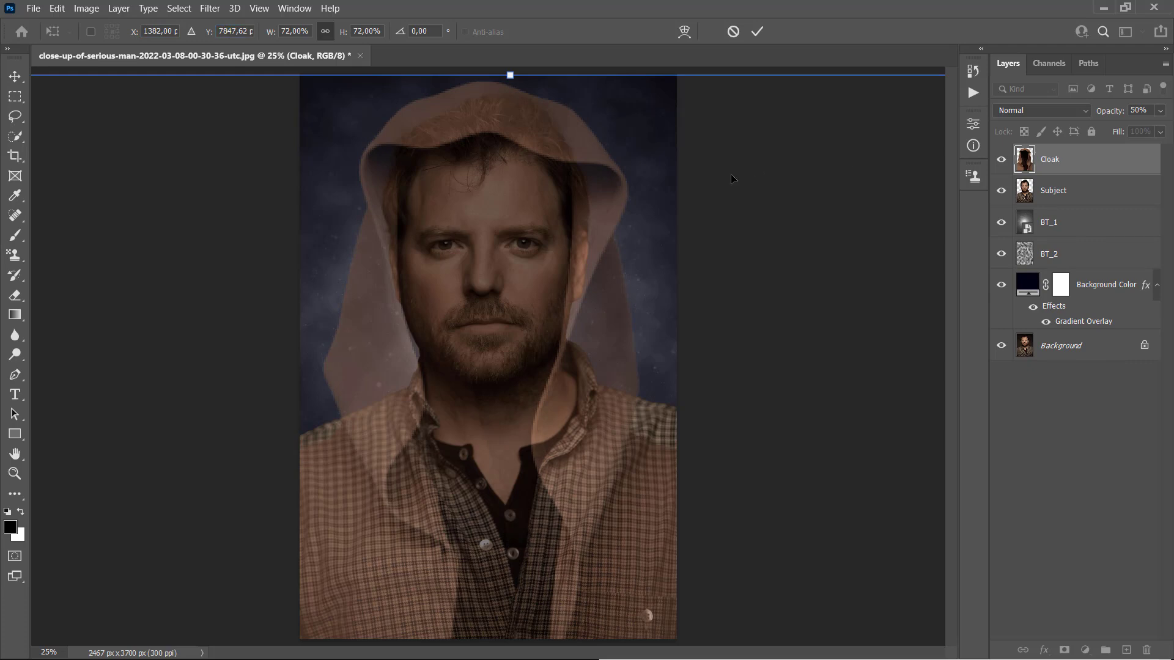
pyautogui.moveTo(1100, 113); pyautogui.dragTo(1122, 120)
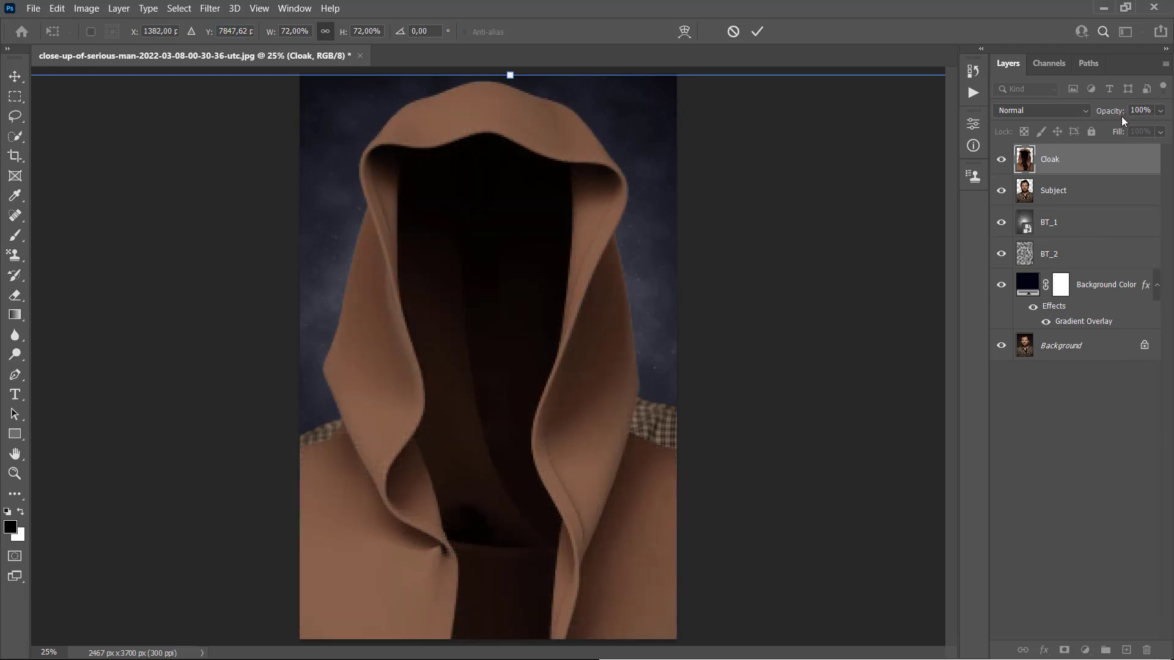
pyautogui.click(758, 34)
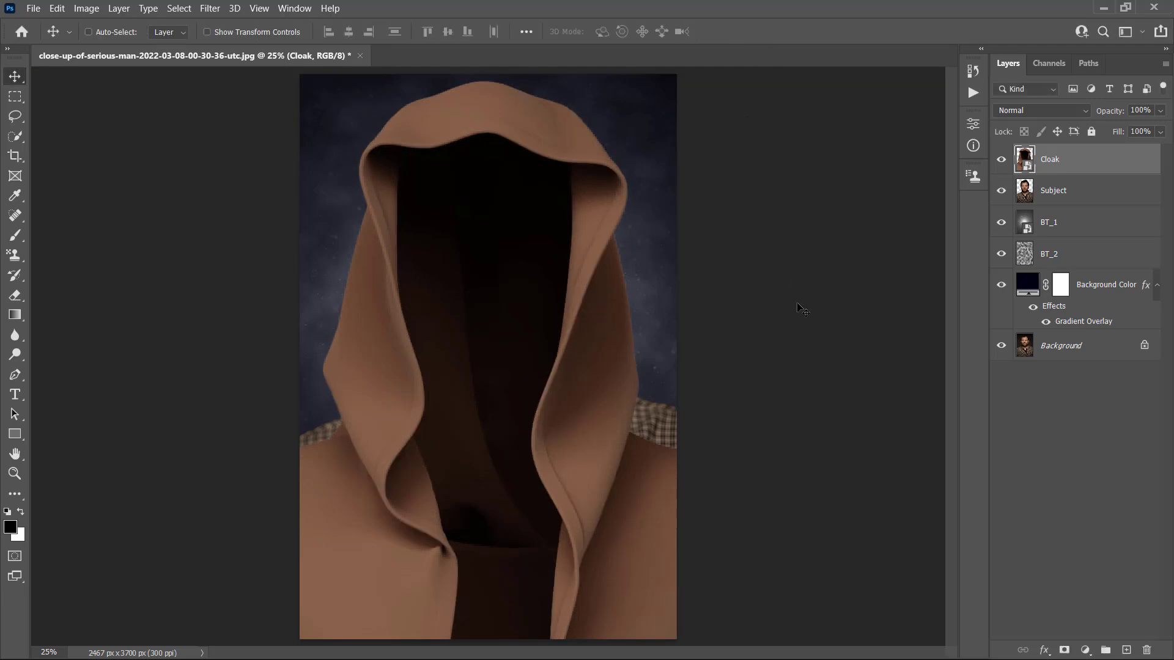
# Add a Reveal All layer mask to the Cloak layer.
pyautogui.click(118, 8)
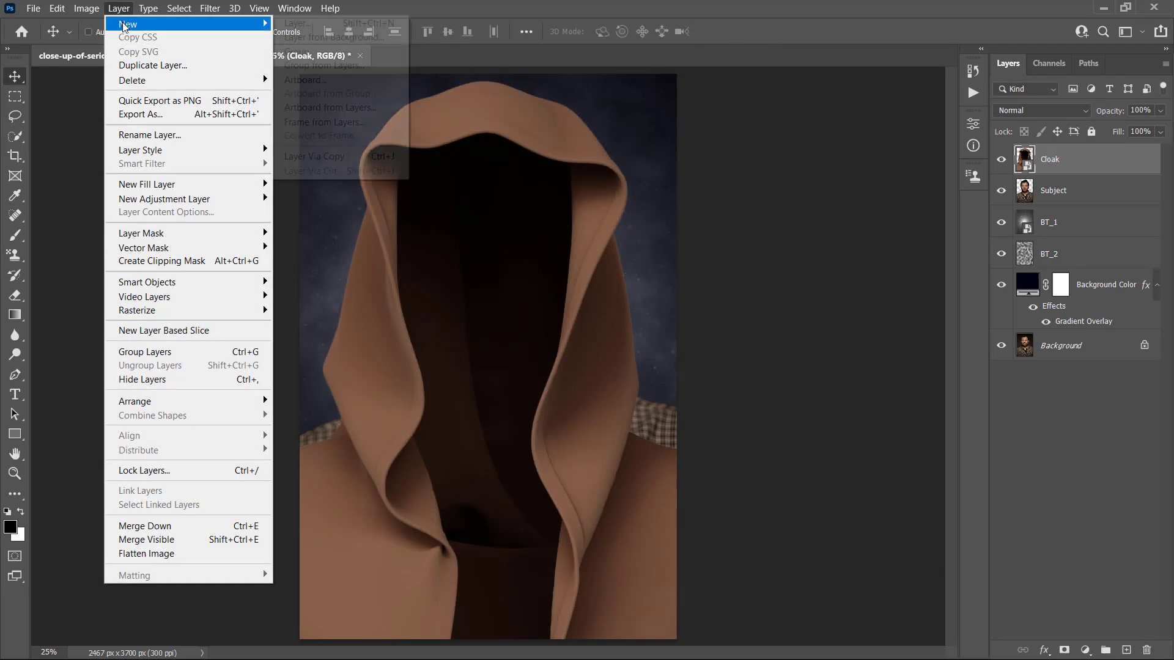
pyautogui.moveTo(160, 233)
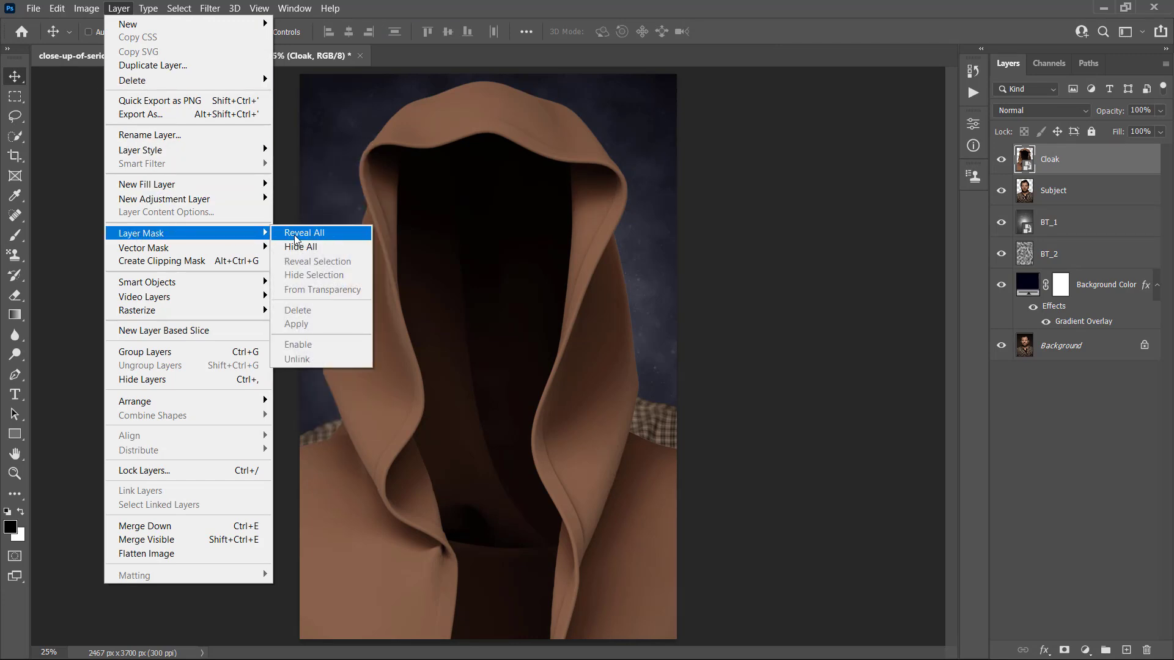
pyautogui.click(330, 238)
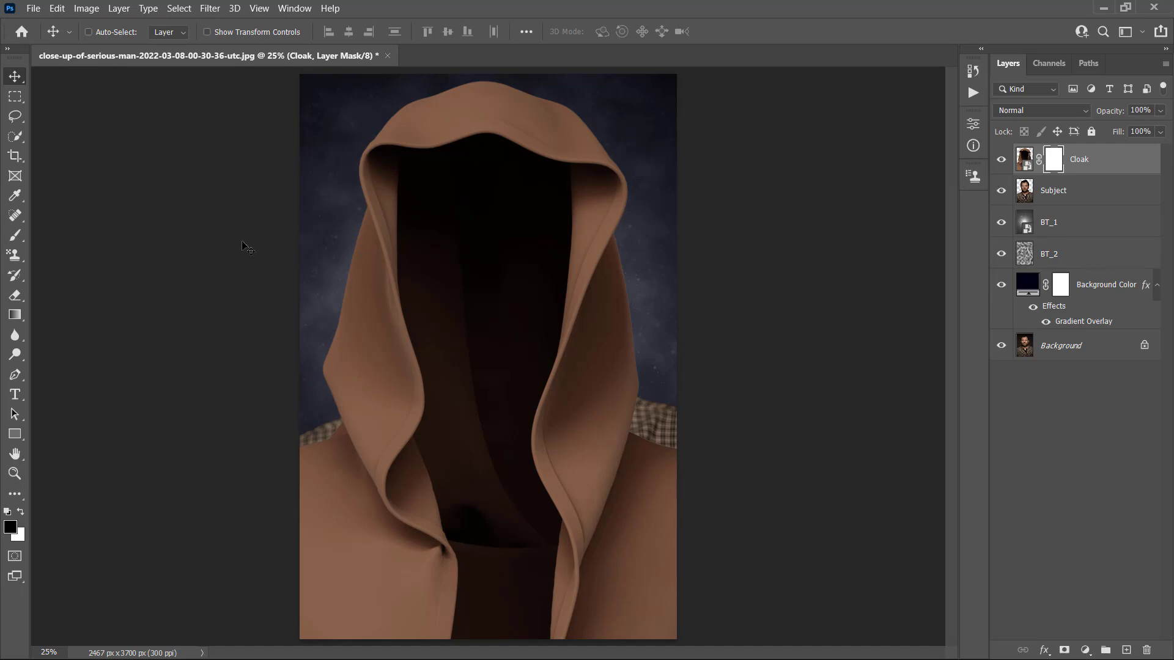
# Paint black on the Cloak mask with a Soft Round brush to uncover the face, neck and shirt inside the hood.
pyautogui.click(15, 235)
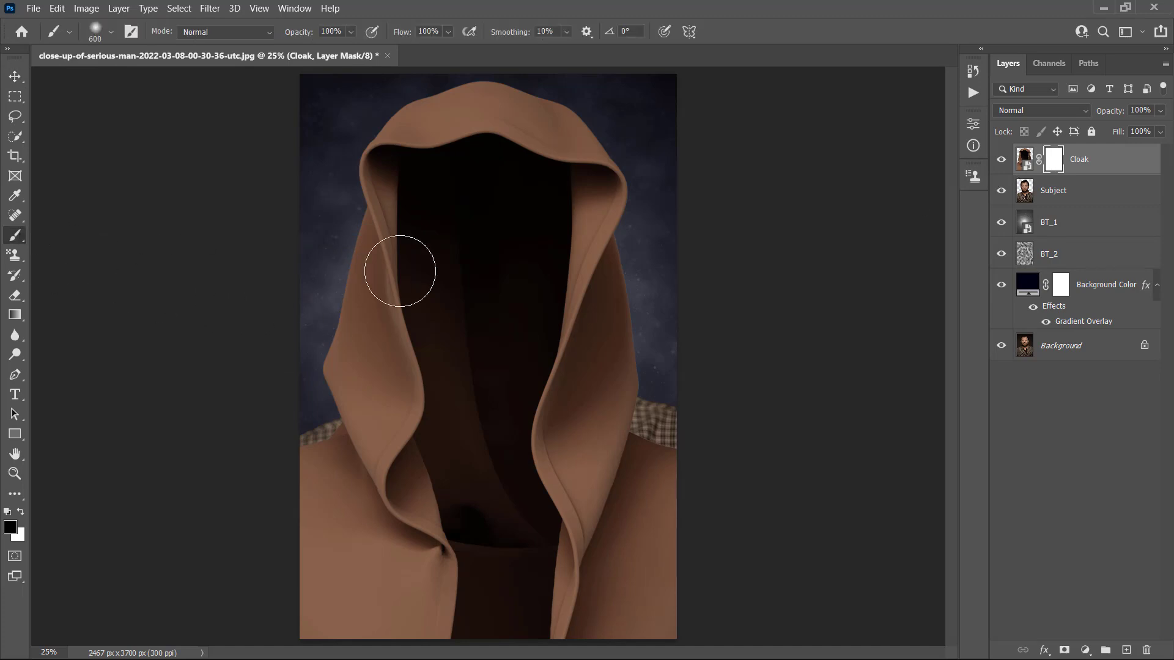
pyautogui.rightClick(427, 250)
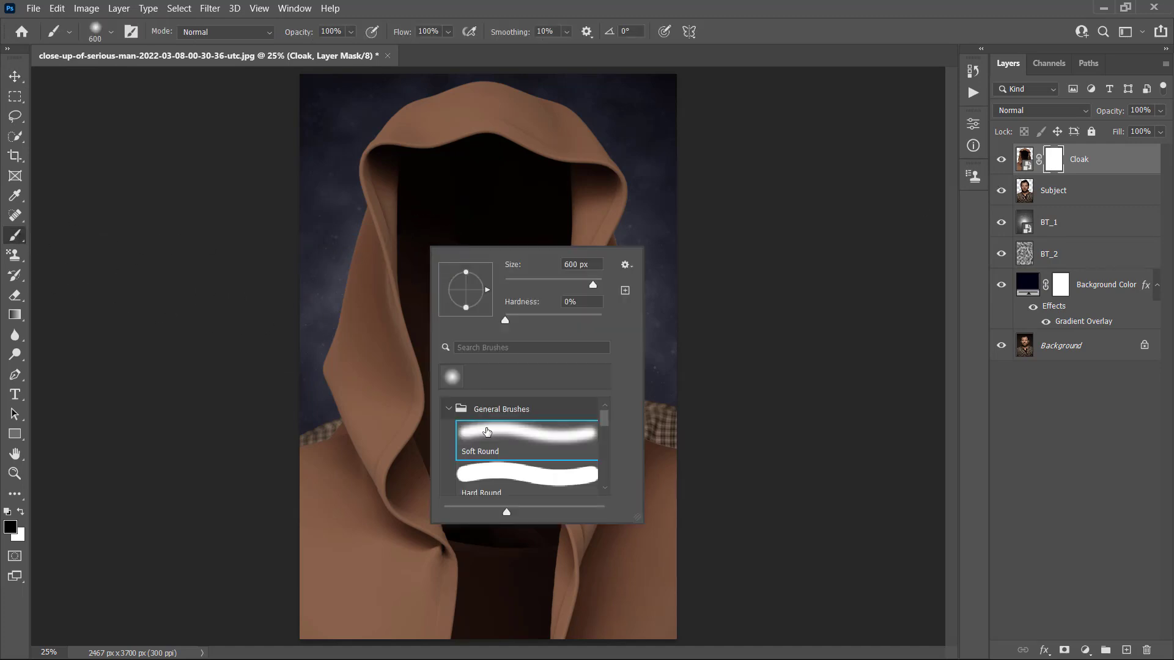
pyautogui.doubleClick(485, 428)
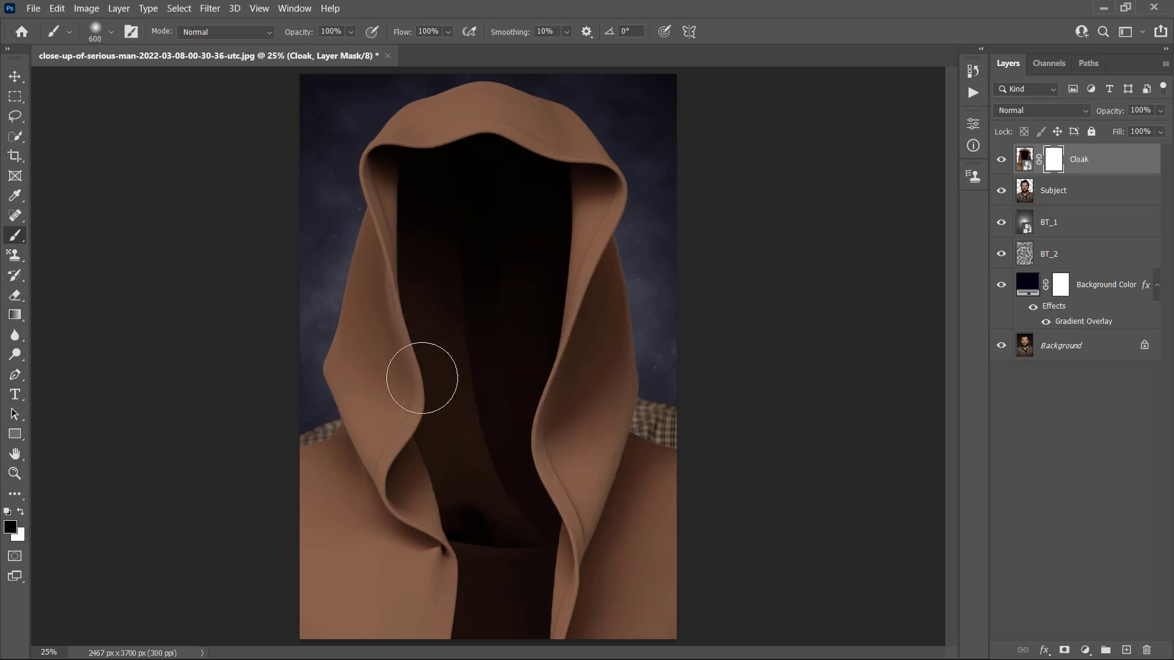
pyautogui.press('[')
pyautogui.moveTo(478, 275)
pyautogui.mouseDown()
pyautogui.moveTo(474, 252)
pyautogui.moveTo(487, 262)
pyautogui.moveTo(495, 244)
pyautogui.moveTo(480, 286)
pyautogui.moveTo(486, 336)
pyautogui.mouseUp()
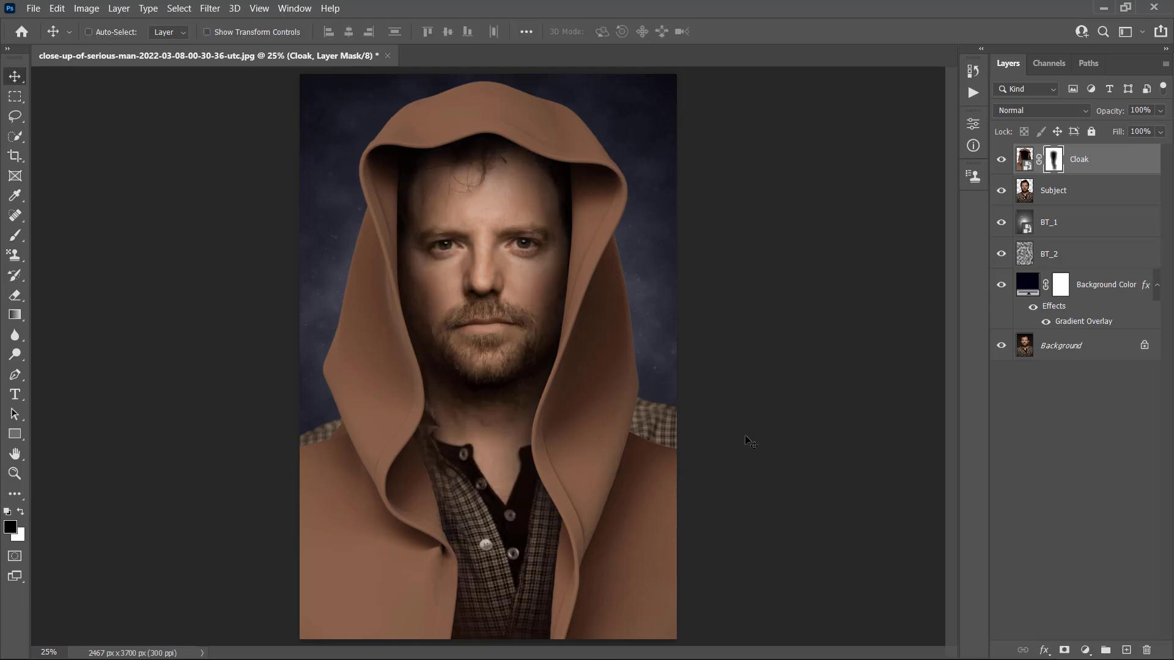
# Add a Drop Shadow to the Cloak layer with 50% opacity, -90° angle, 0 px distance and 250 px size.
pyautogui.rightClick(1110, 171)
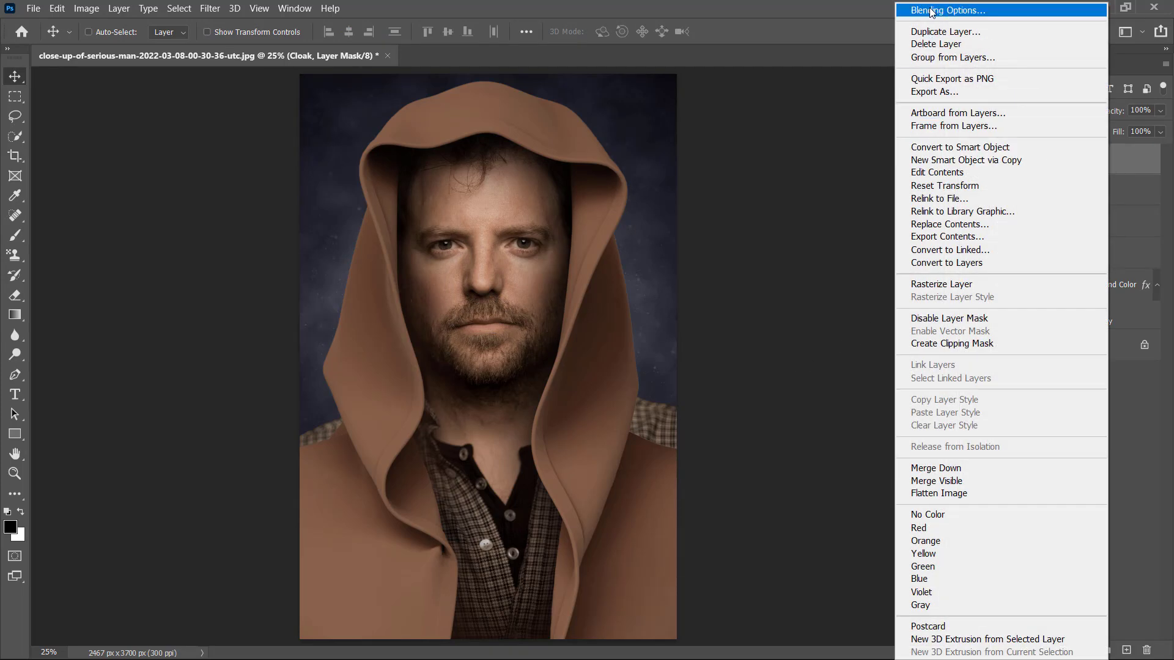
pyautogui.click(952, 11)
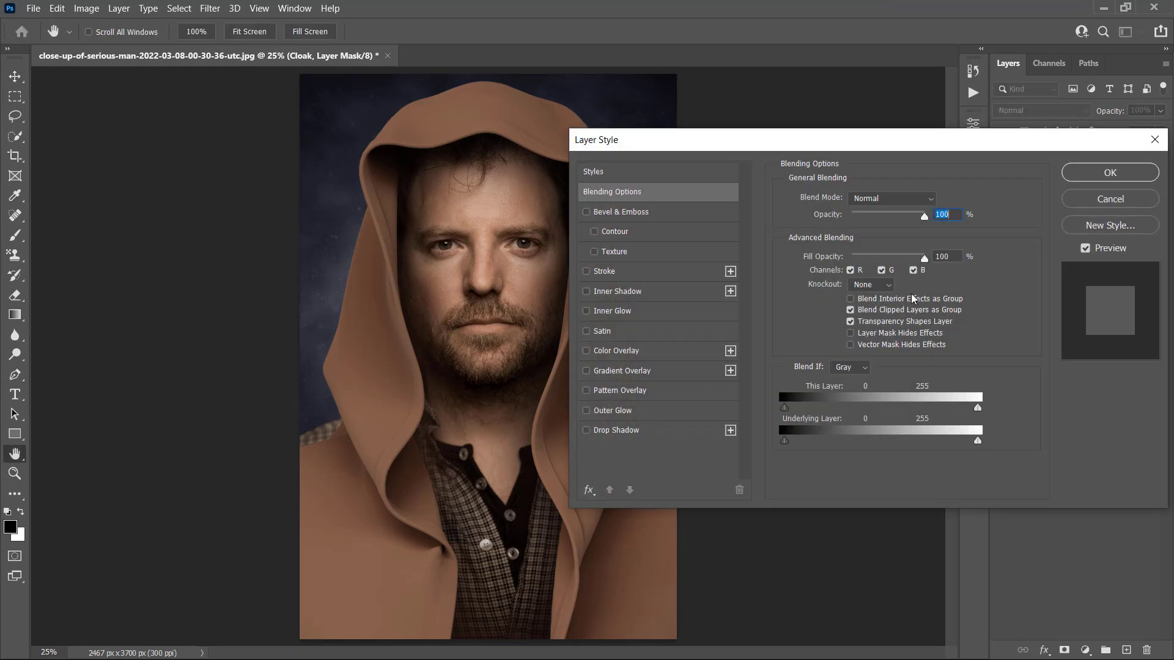
pyautogui.click(631, 432)
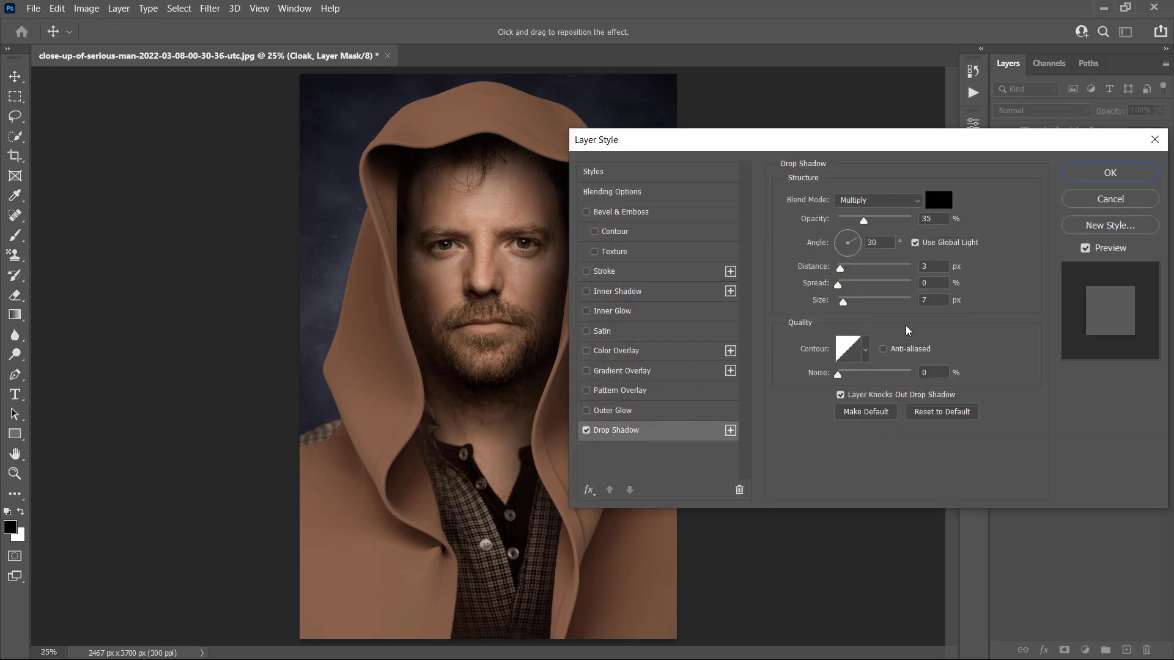
pyautogui.doubleClick(932, 218)
pyautogui.write('50')
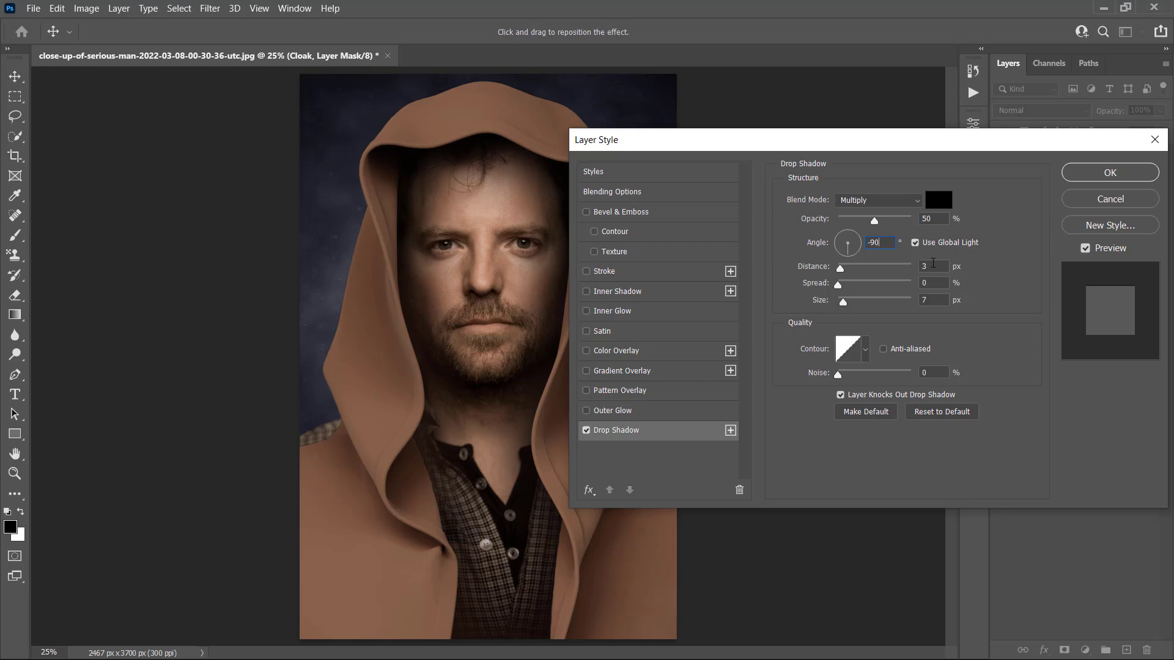
pyautogui.write('0250')
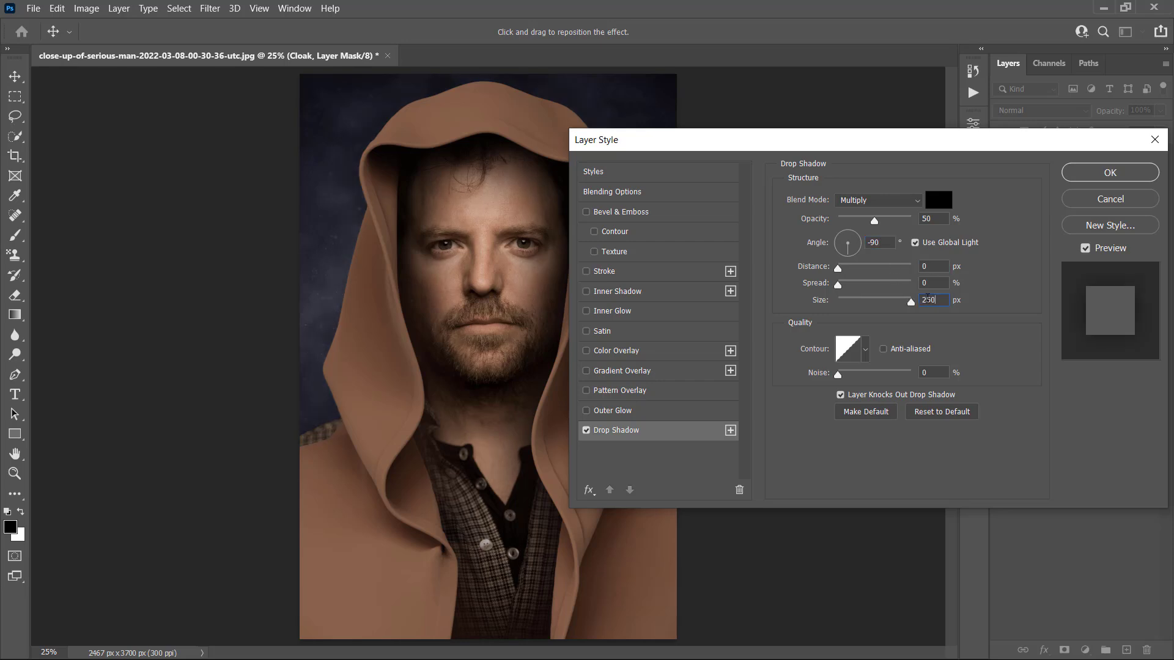
pyautogui.click(1073, 174)
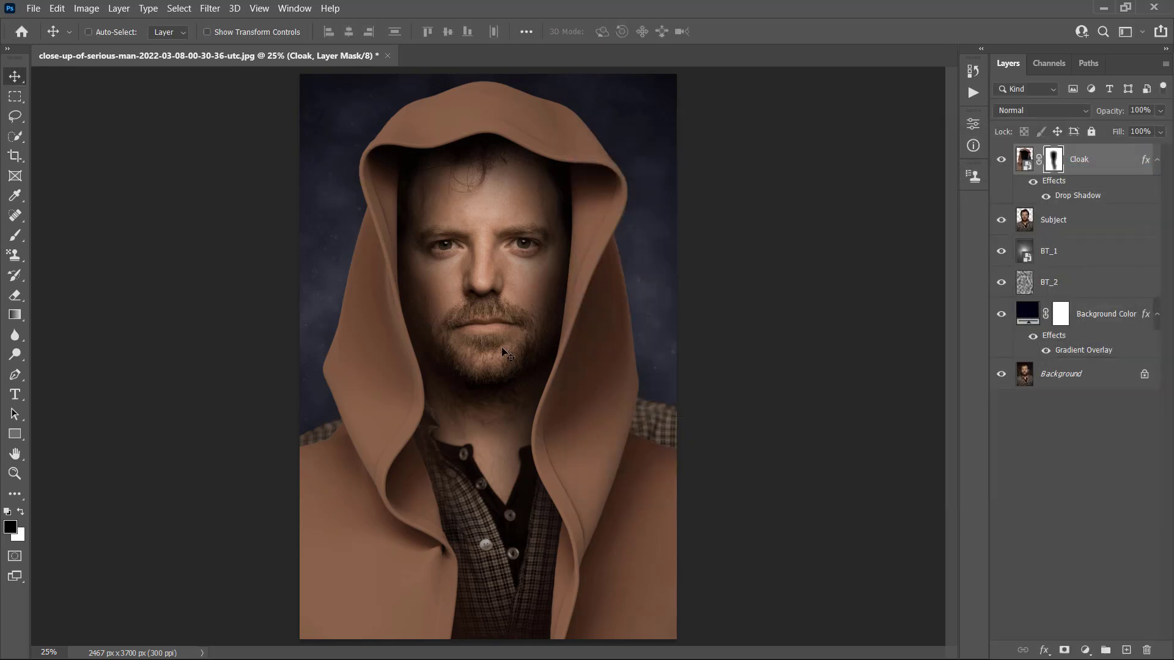
# Place the panoramic close-up natural weave cloth texture as an embedded image above the Cloak layer.
pyautogui.click(33, 8)
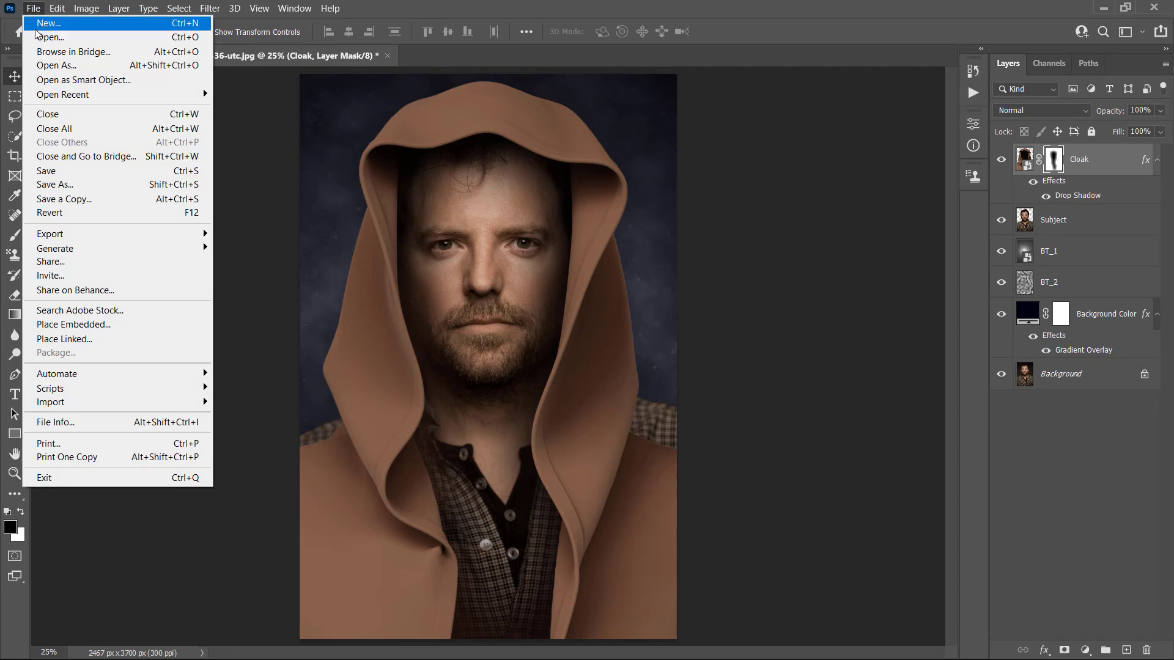
pyautogui.click(87, 324)
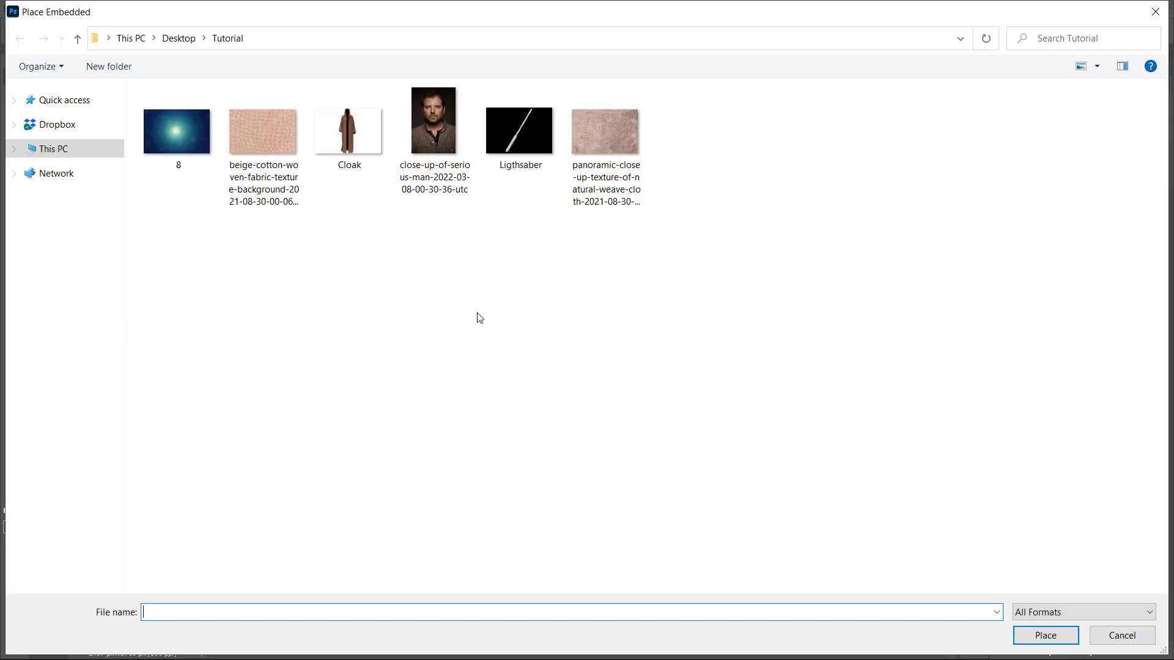
pyautogui.click(596, 193)
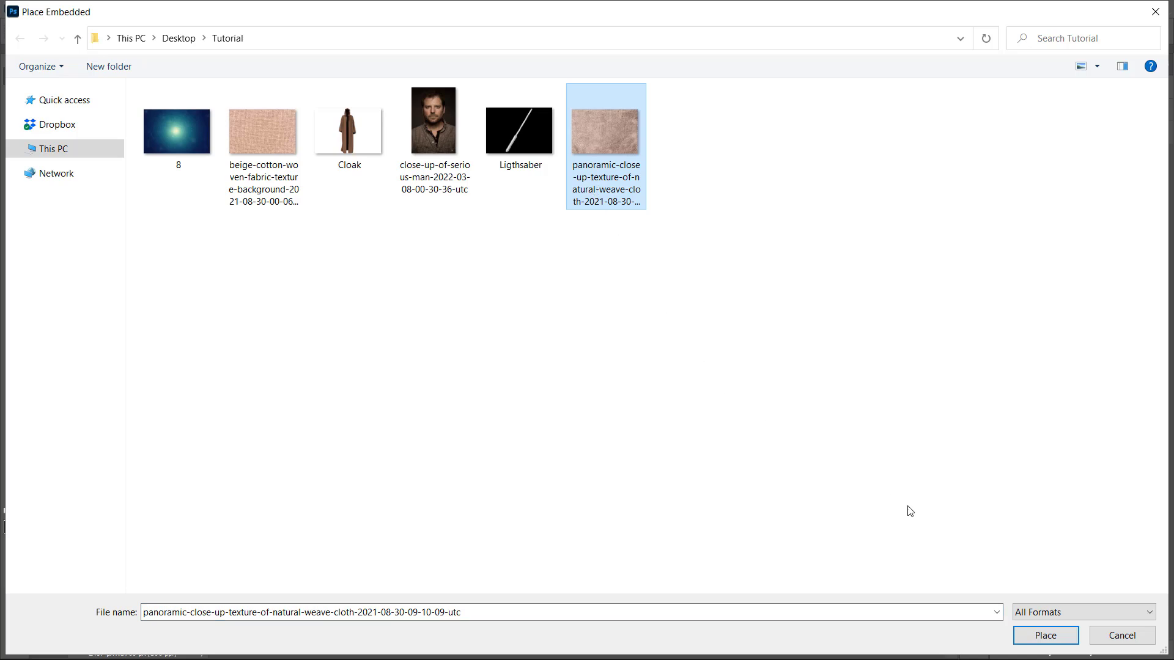
pyautogui.click(1045, 634)
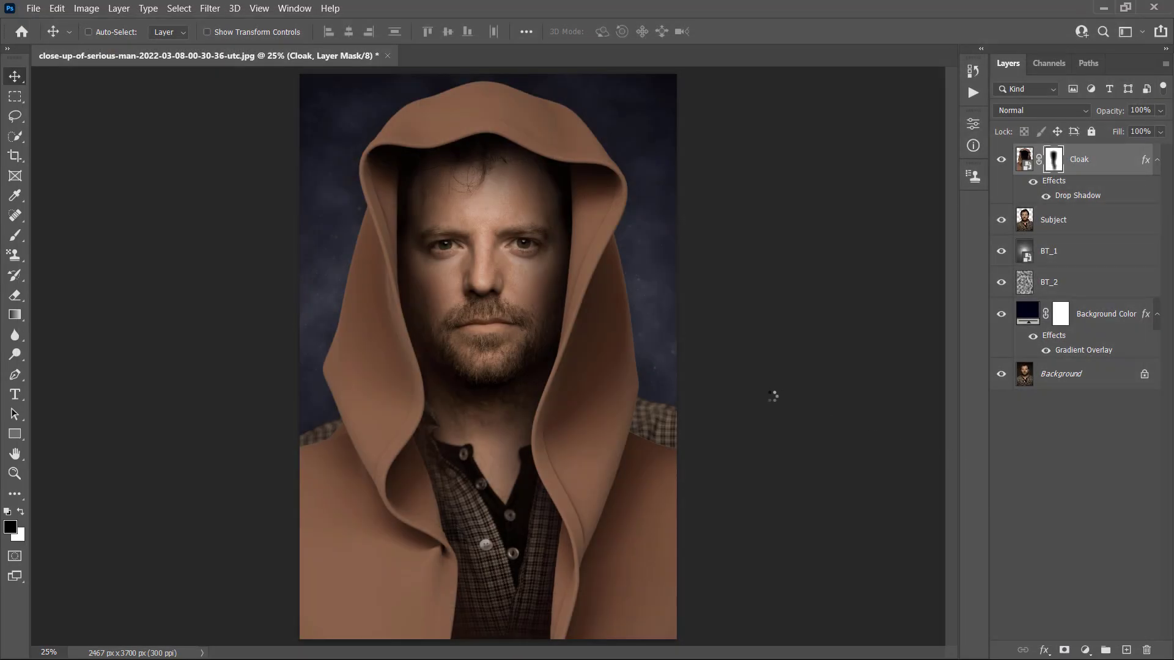
# Rotate the cloth texture 90° and scale it to 61.67% so it fills the whole canvas.
pyautogui.moveTo(551, 168); pyautogui.dragTo(672, 380)
pyautogui.moveTo(488, 167); pyautogui.dragTo(488, 74)
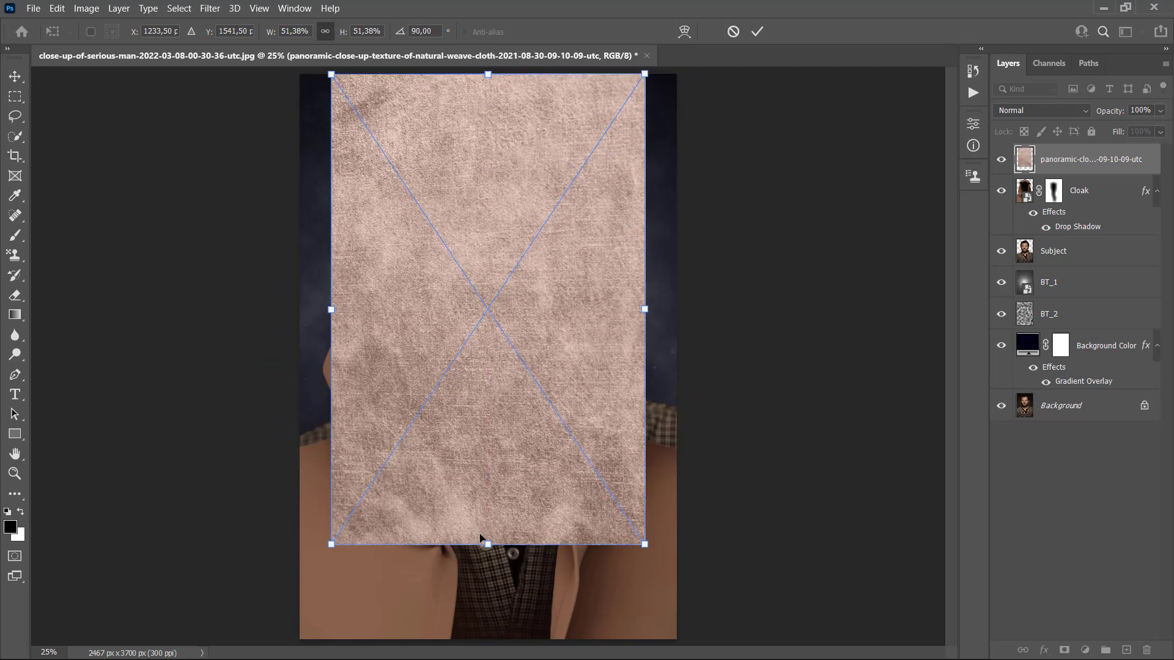
pyautogui.moveTo(488, 543); pyautogui.dragTo(494, 636)
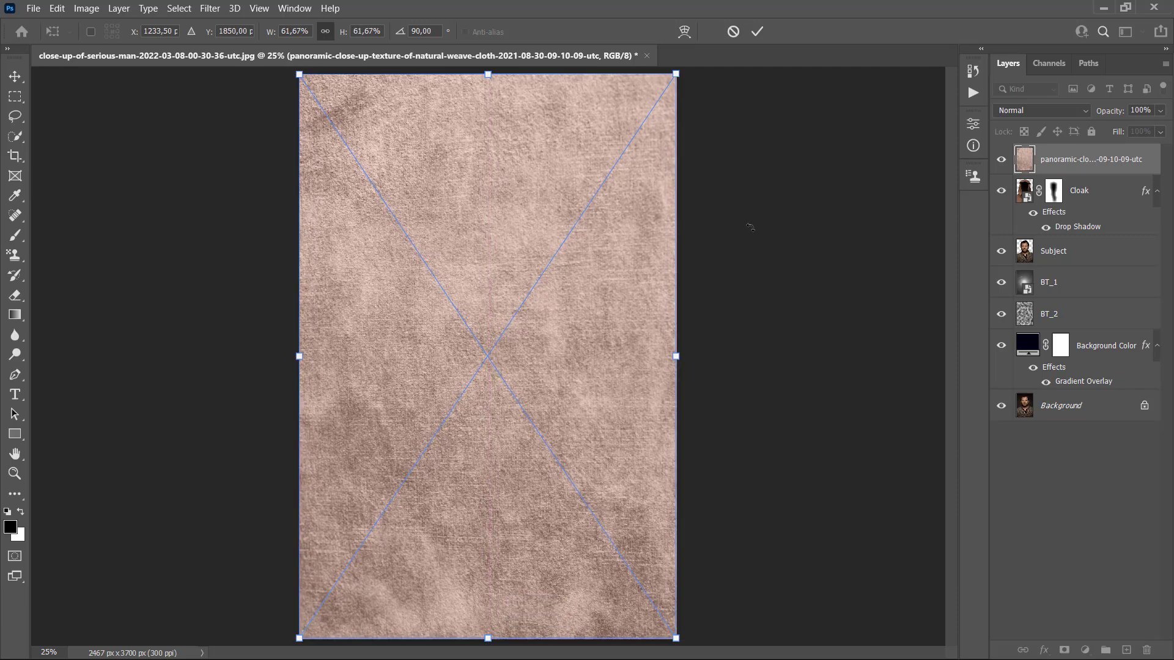
pyautogui.click(756, 34)
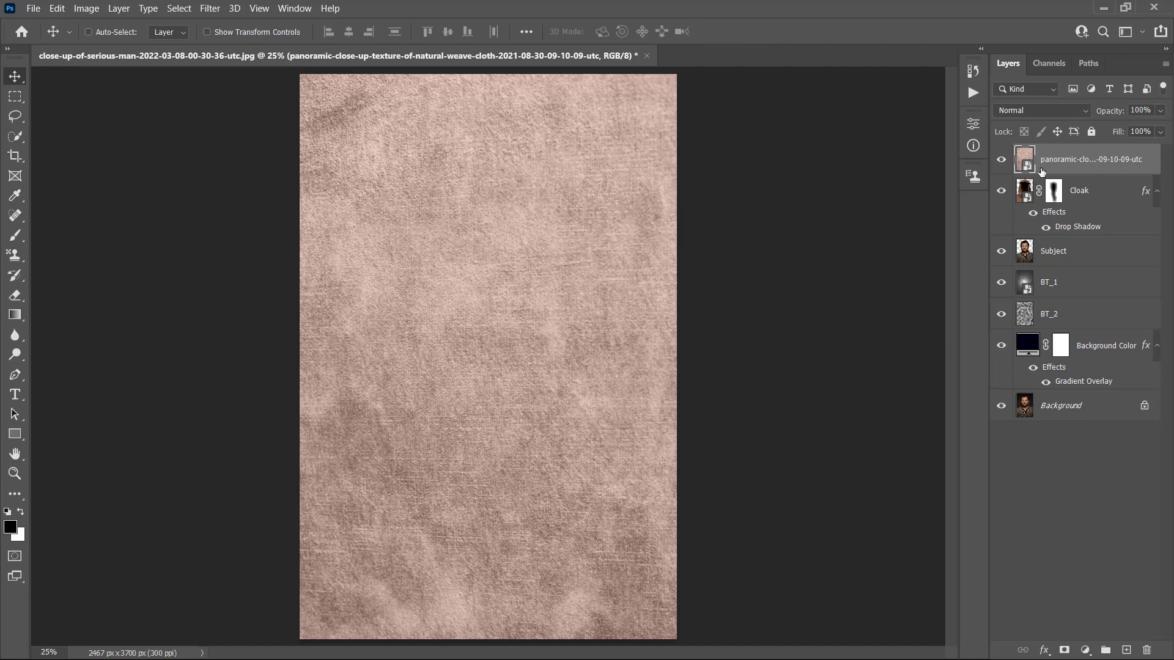
# Set the cloth texture layer's blend mode to Overlay and its opacity to 80%.
pyautogui.click(1038, 112)
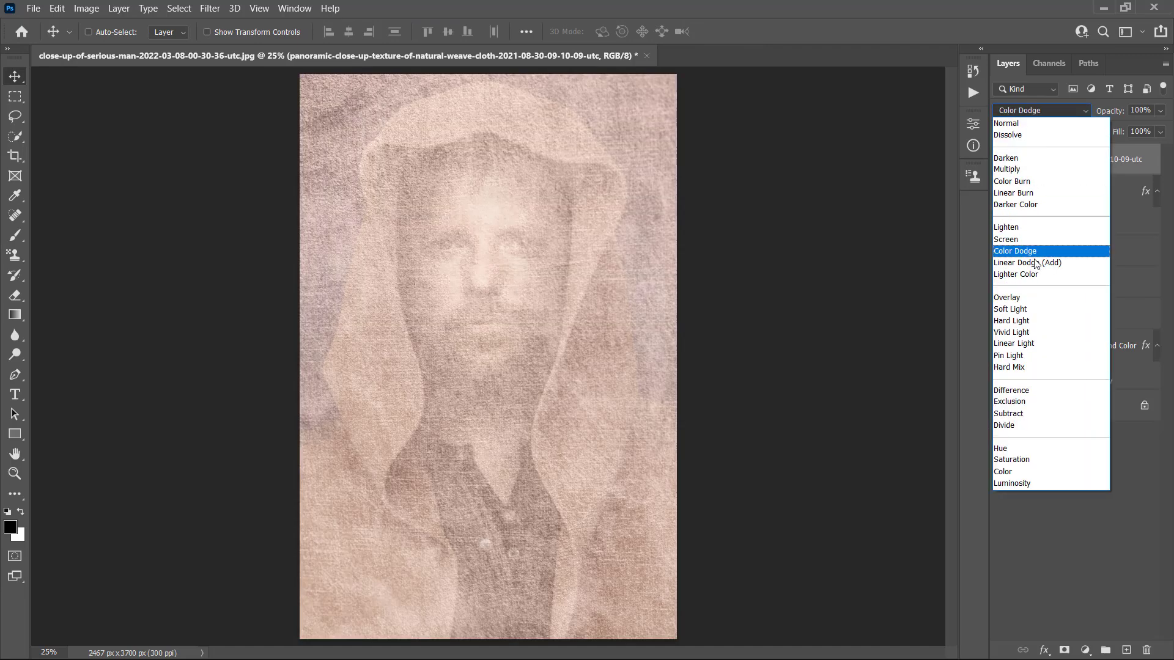
pyautogui.click(998, 298)
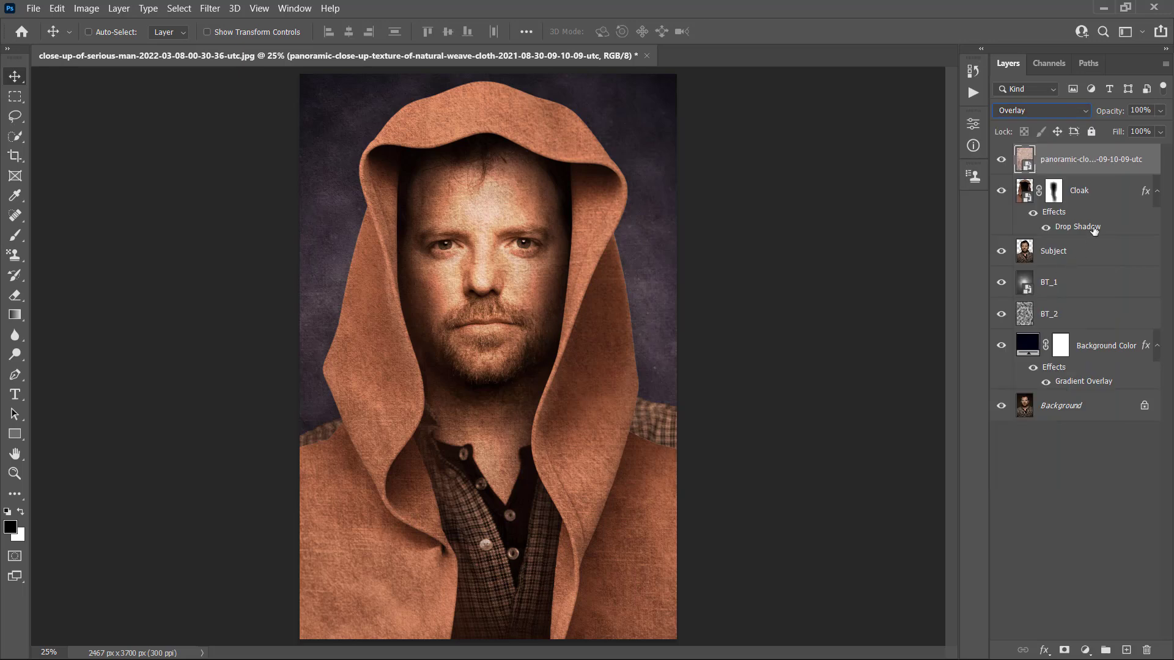
pyautogui.write('80')
pyautogui.press('Return')
# Rename the cloth texture layer CT_1 and clip it to the Cloak layer.
pyautogui.doubleClick(1083, 160)
pyautogui.write('CT_1')
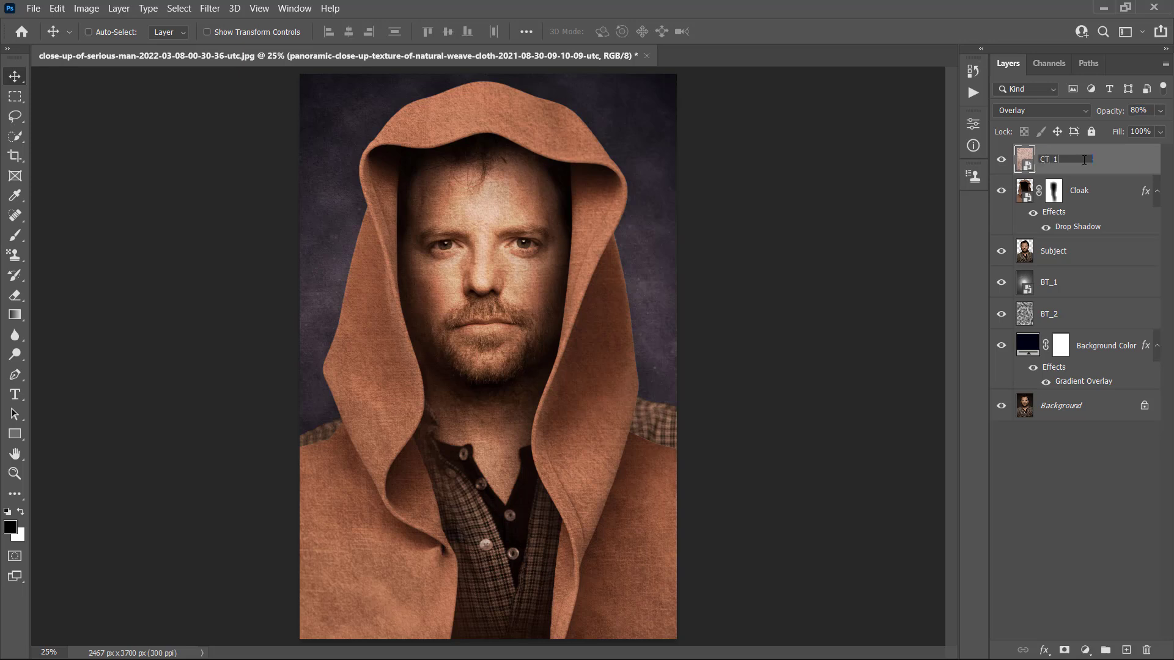
pyautogui.press('Return')
pyautogui.press('Return')
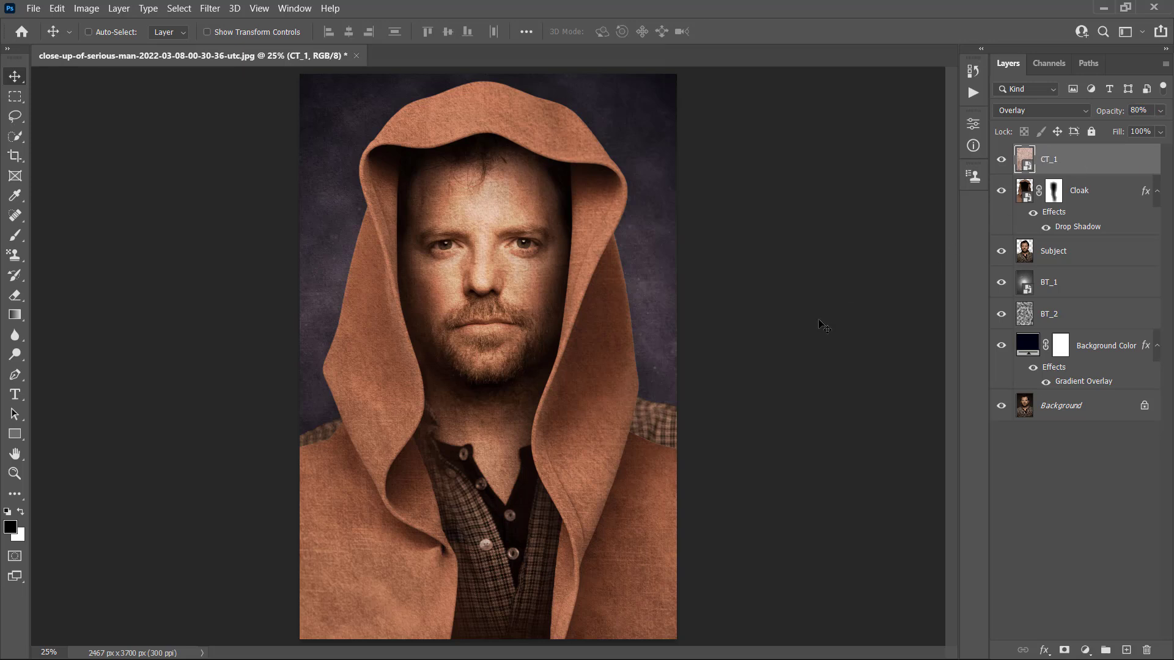
pyautogui.press('ctrl')
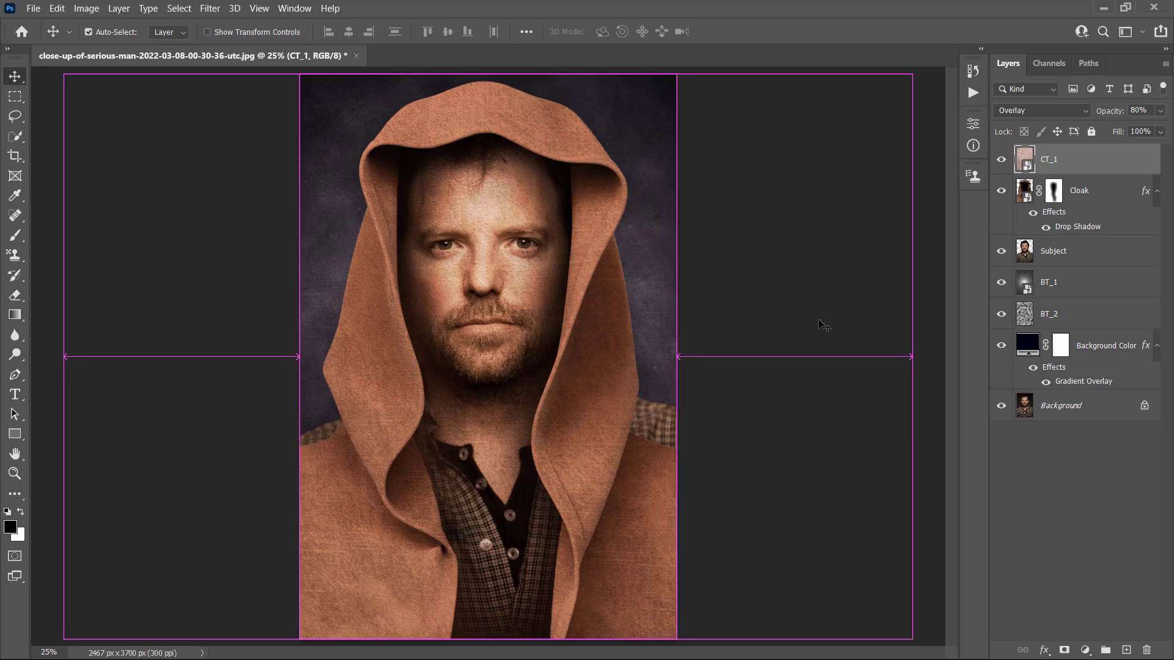
pyautogui.hotkey('ctrl', 'alt', 'g')
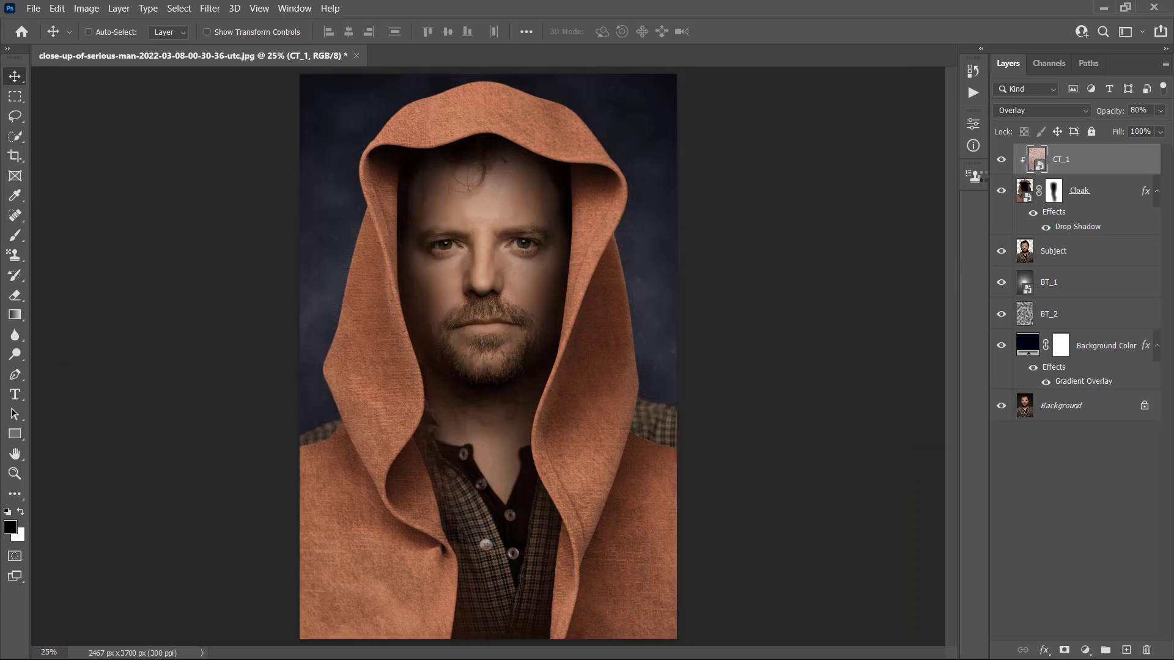
# Desaturate the contents of the CT_1 smart object, save them and return to the portrait document.
pyautogui.doubleClick(1037, 160)
pyautogui.hotkey('ctrl', 'shift', 'u')
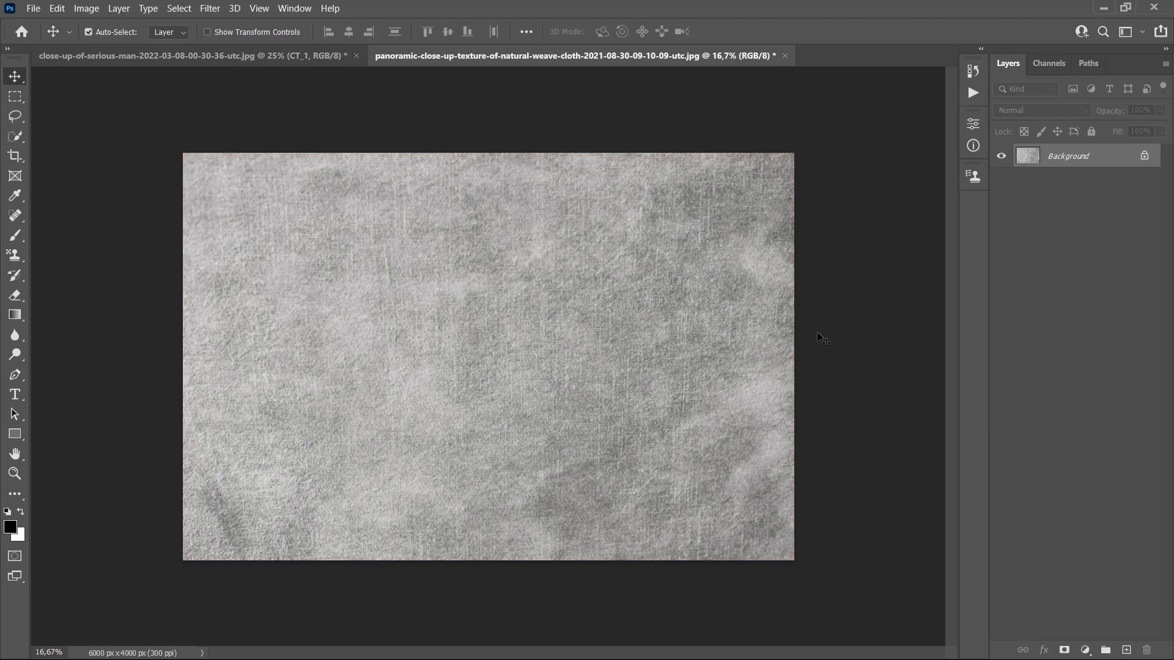
pyautogui.hotkey('ctrl', 's')
pyautogui.click(778, 56)
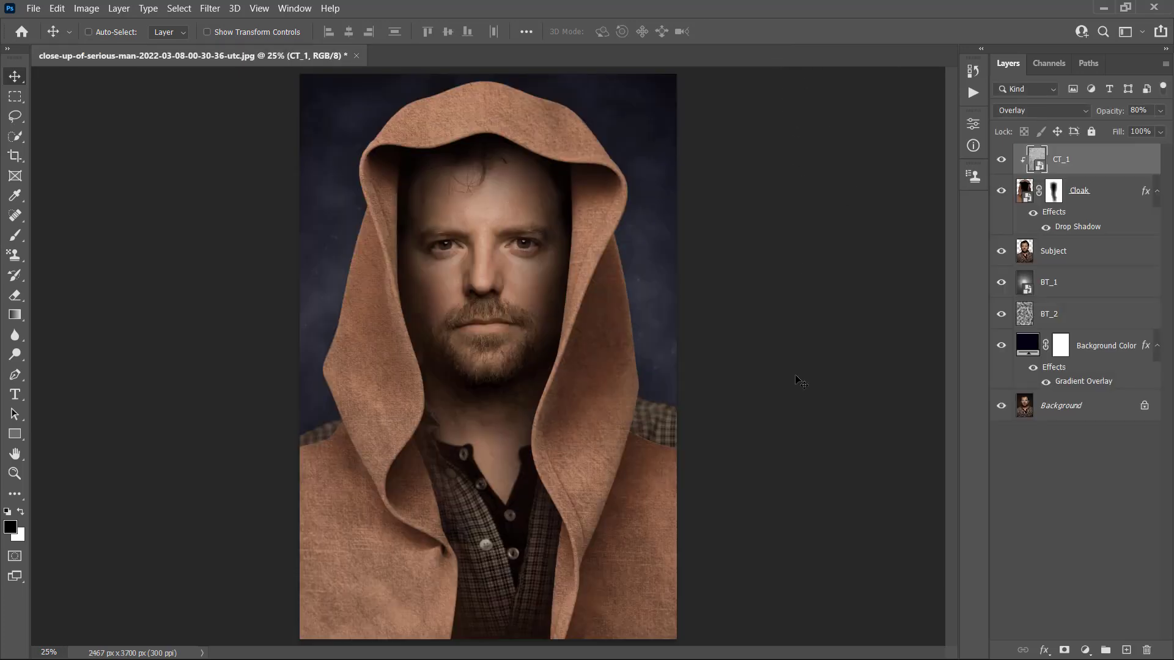
# Place the beige cotton woven fabric texture as an embedded image directly above the Cloak layer.
pyautogui.click(1100, 193)
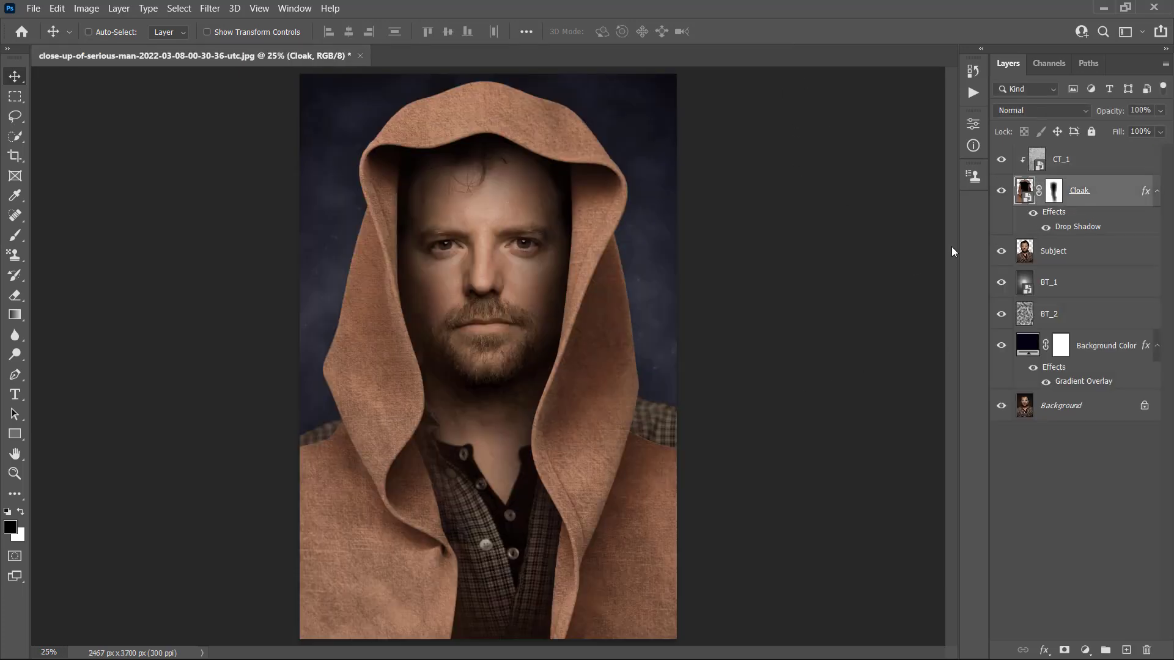
pyautogui.click(39, 11)
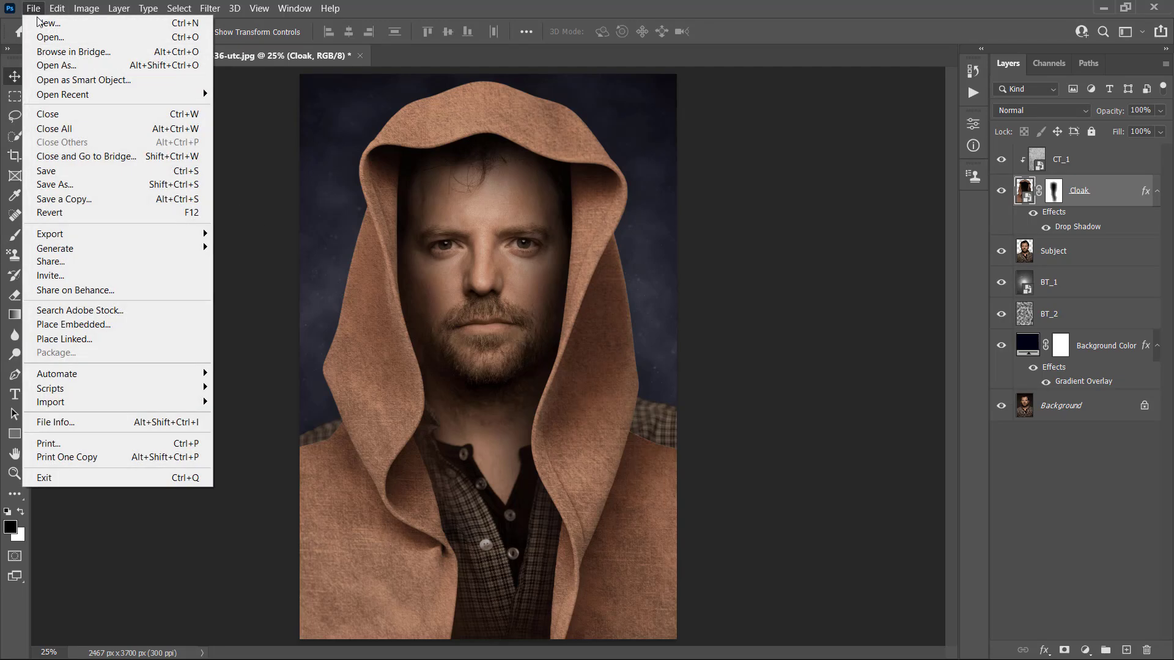
pyautogui.click(101, 324)
pyautogui.click(252, 178)
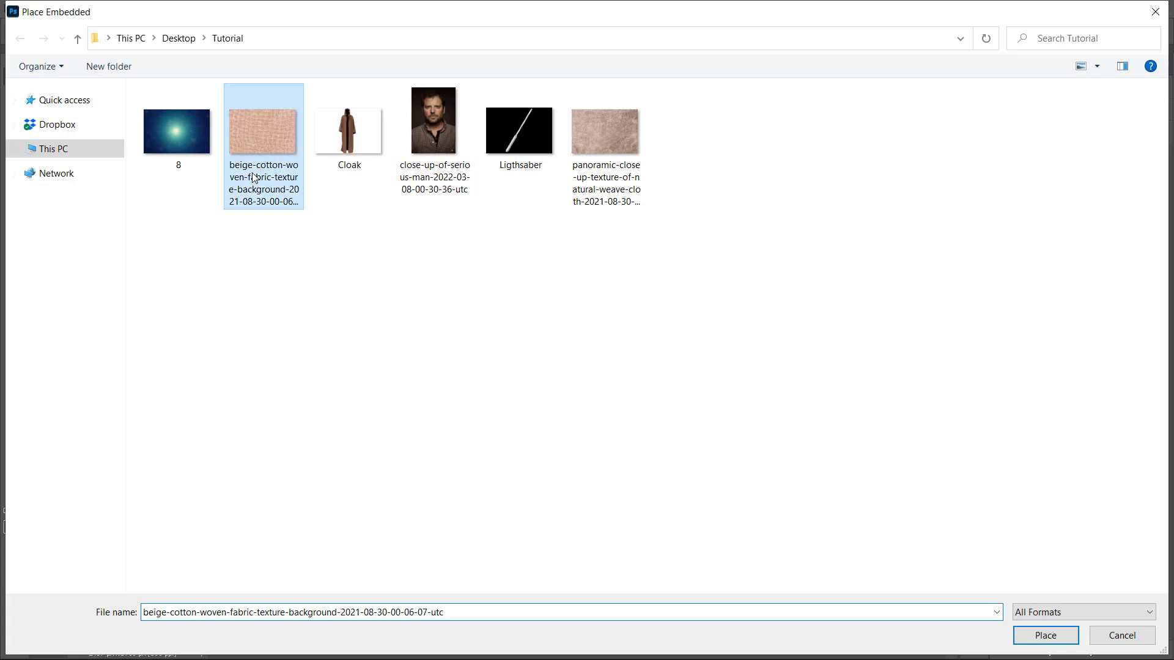
pyautogui.click(1043, 634)
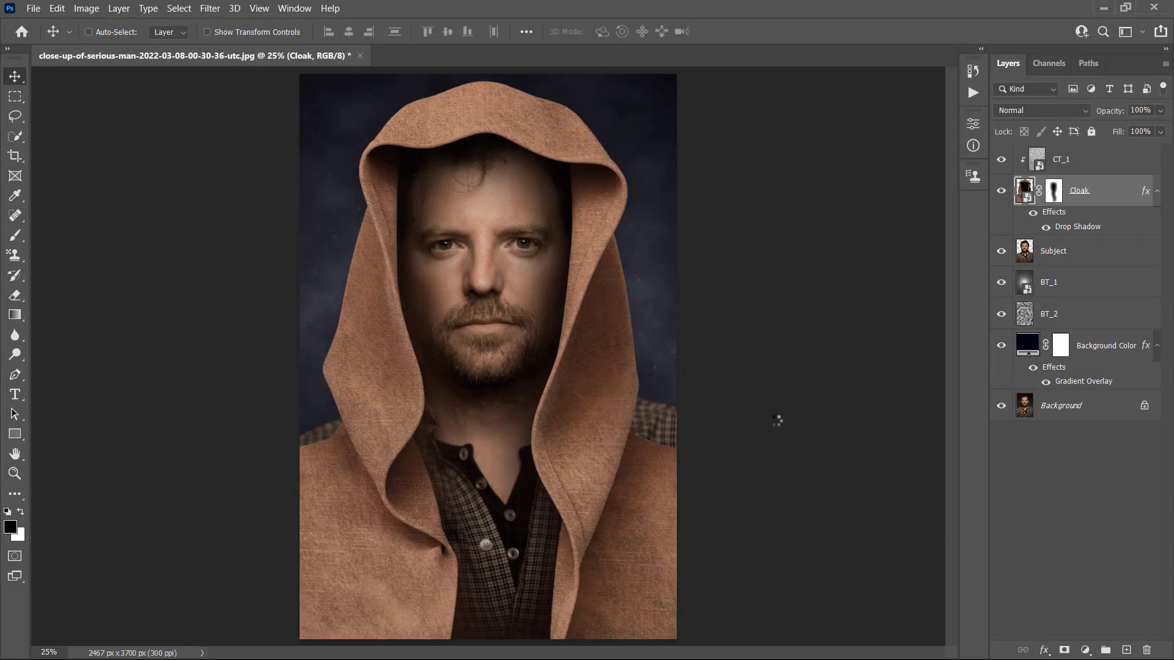
# Rotate the beige fabric texture to portrait orientation and scale it so it fills the whole canvas.
pyautogui.moveTo(705, 204); pyautogui.dragTo(639, 492)
pyautogui.moveTo(487, 171); pyautogui.dragTo(488, 72)
pyautogui.moveTo(490, 541); pyautogui.dragTo(492, 637)
pyautogui.click(757, 33)
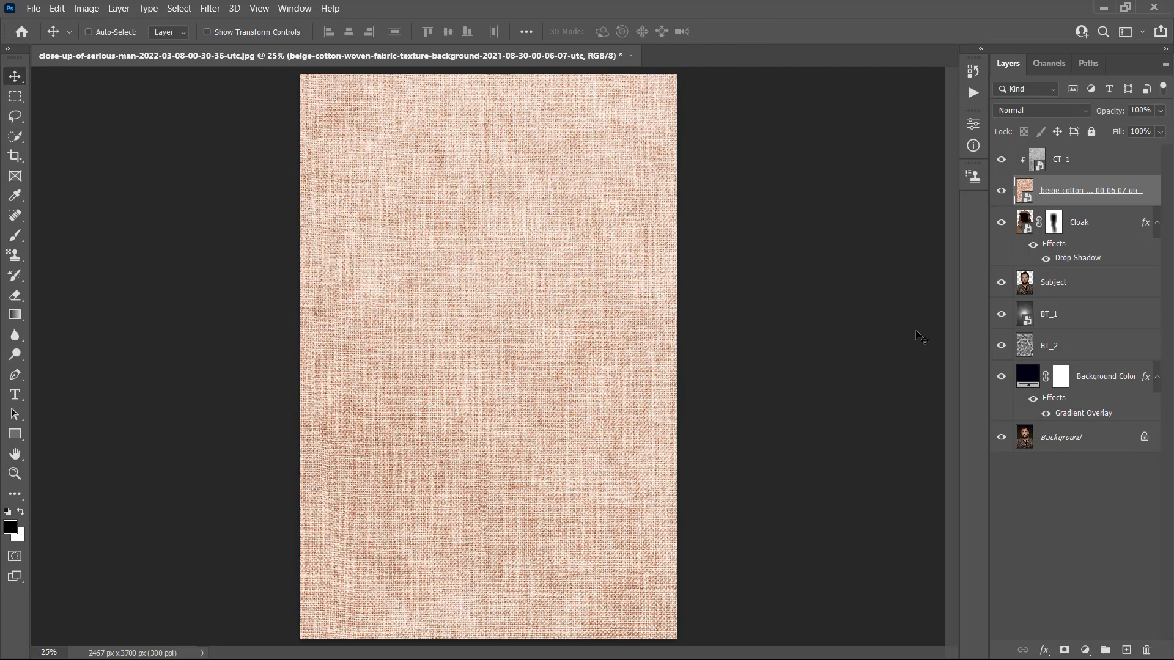
# Set the beige fabric layer's blend mode to Overlay and its opacity to 10%.
pyautogui.click(1042, 109)
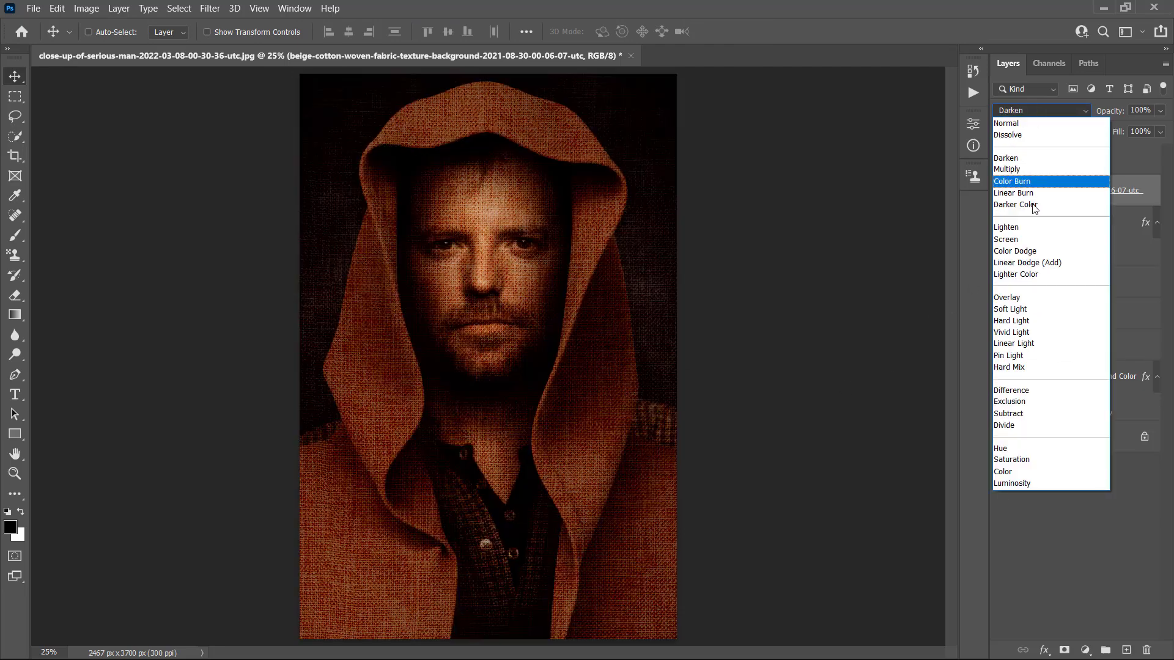
pyautogui.click(1020, 300)
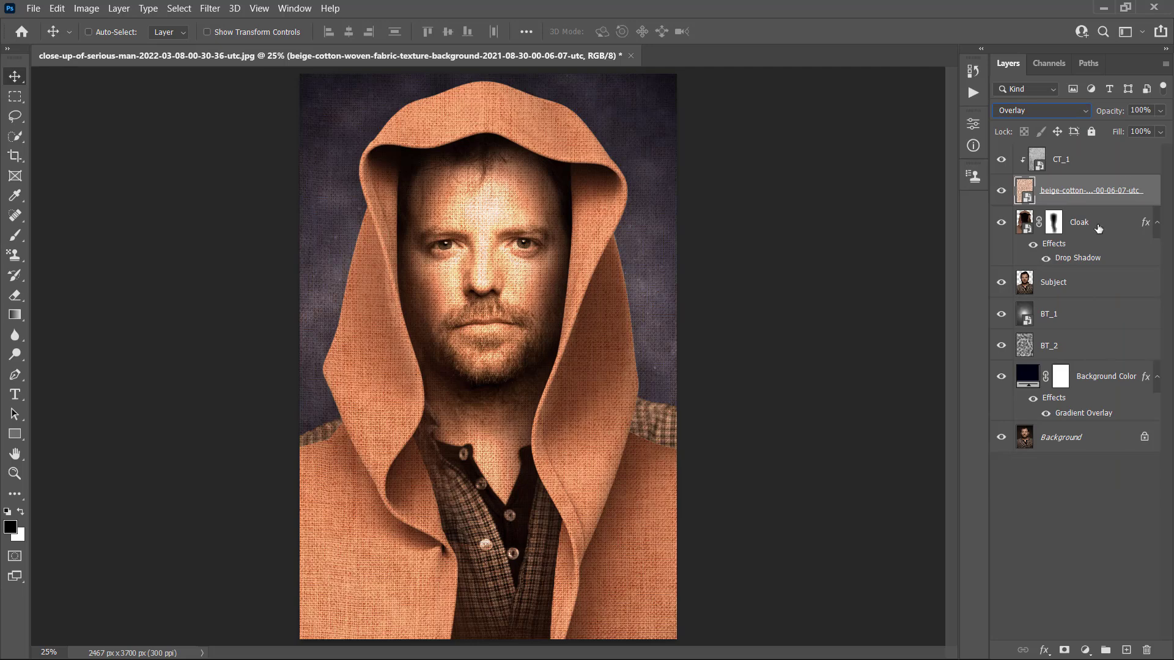
pyautogui.press('Return')
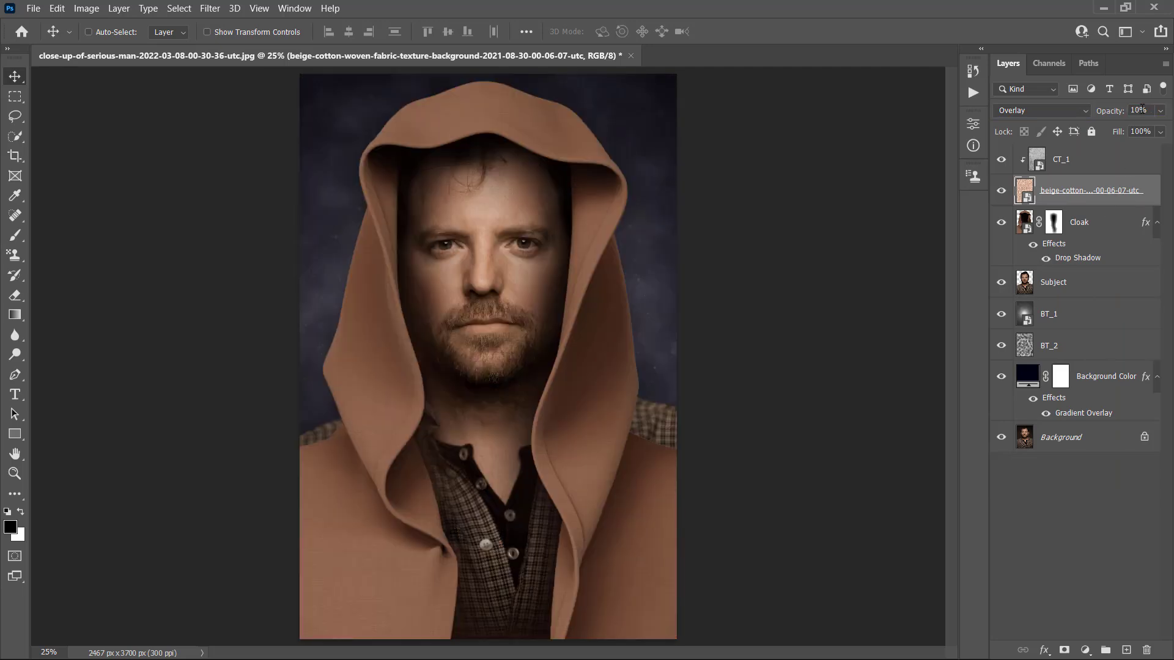
# Rename the beige fabric layer CT_2 and clip it to the Cloak layer.
pyautogui.doubleClick(1087, 191)
pyautogui.write('CT_2')
pyautogui.press('Return')
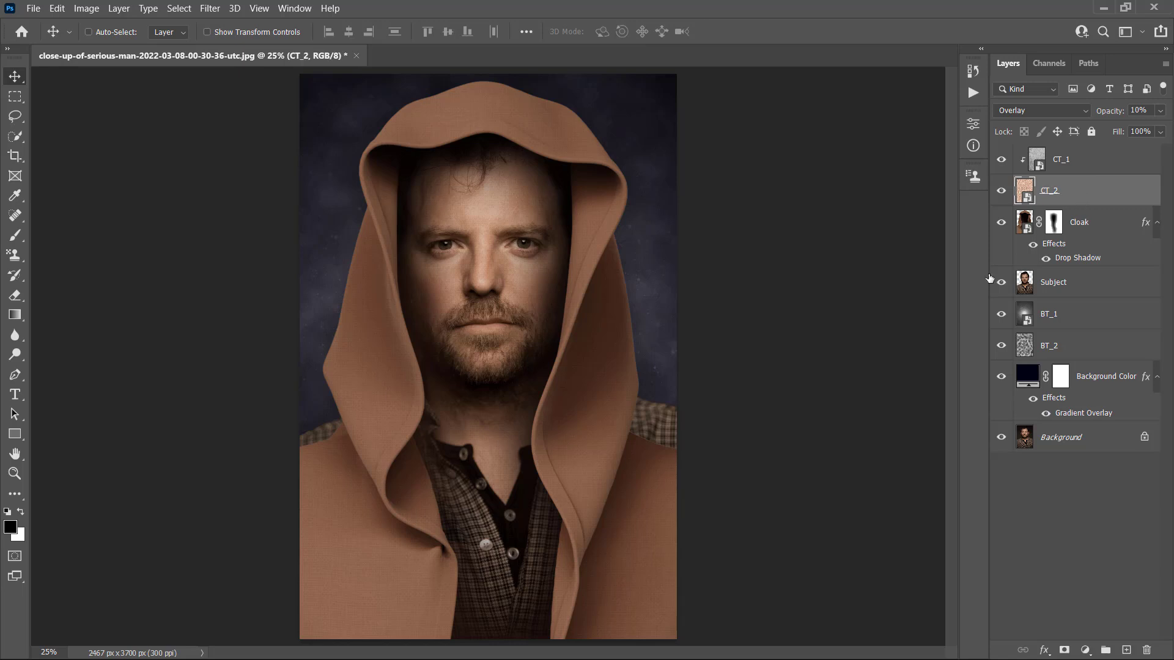
pyautogui.press('ctrl')
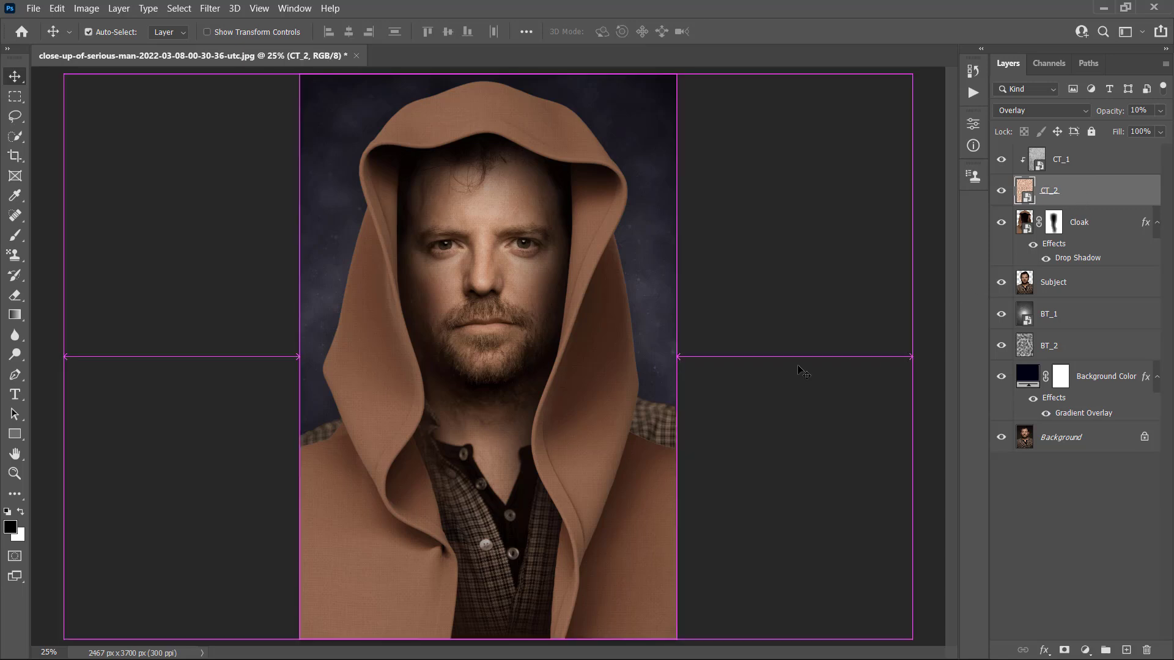
pyautogui.hotkey('ctrl', 'alt', 'g')
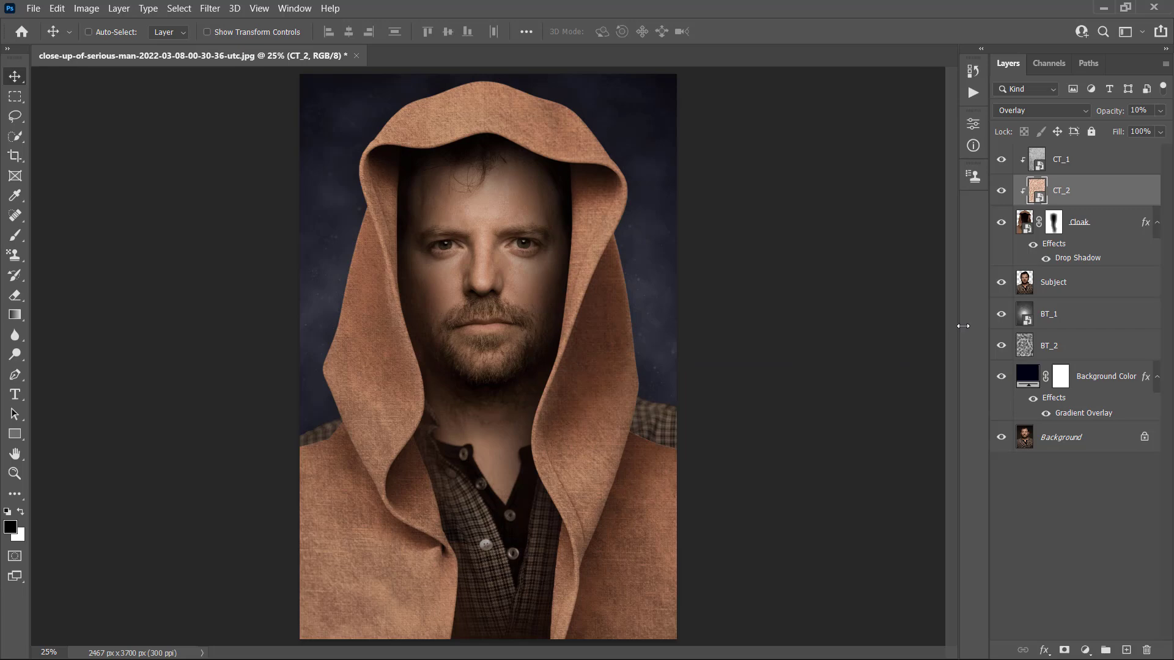
# Desaturate the contents of the CT_2 smart object, save them and return to the portrait document.
pyautogui.doubleClick(1036, 192)
pyautogui.hotkey('ctrl', 'shift', 'u')
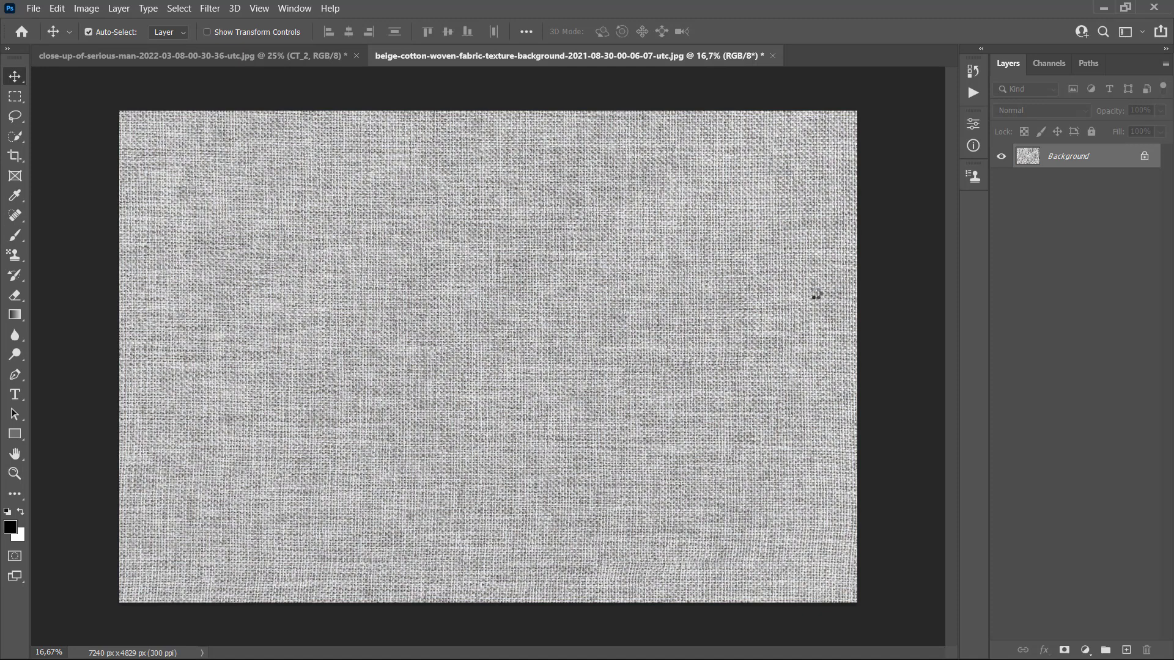
pyautogui.hotkey('ctrl', 's')
pyautogui.click(766, 55)
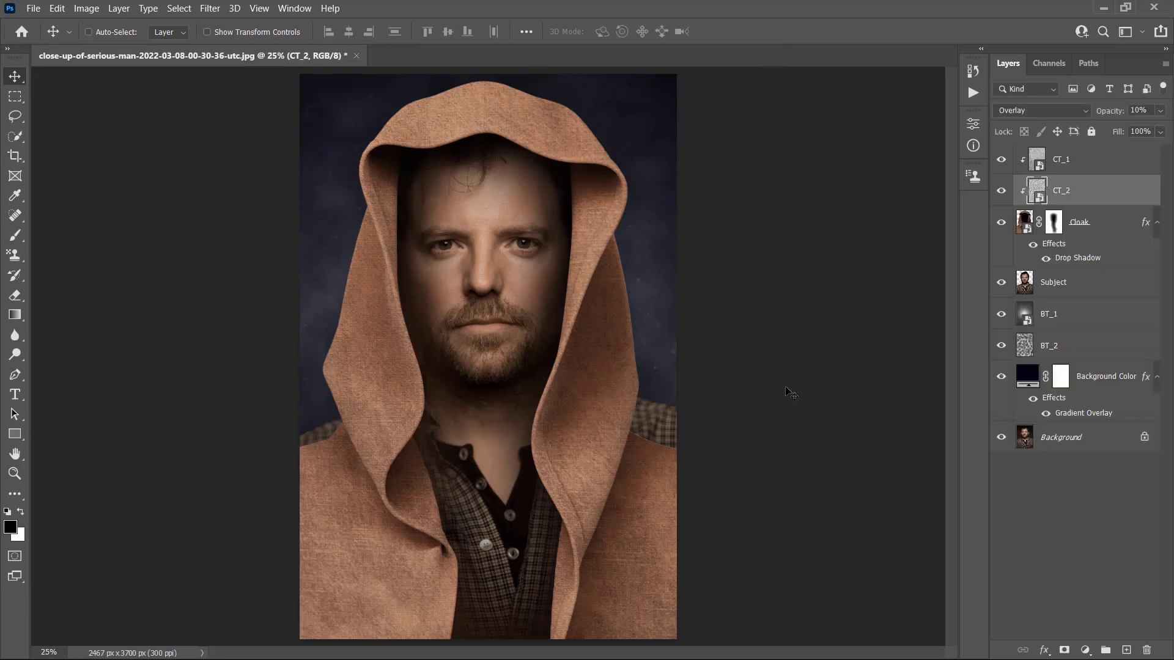
# Add a Levels adjustment layer named Cloak_Brightness above CT_1 and clip it to the cloak layers.
pyautogui.click(1093, 173)
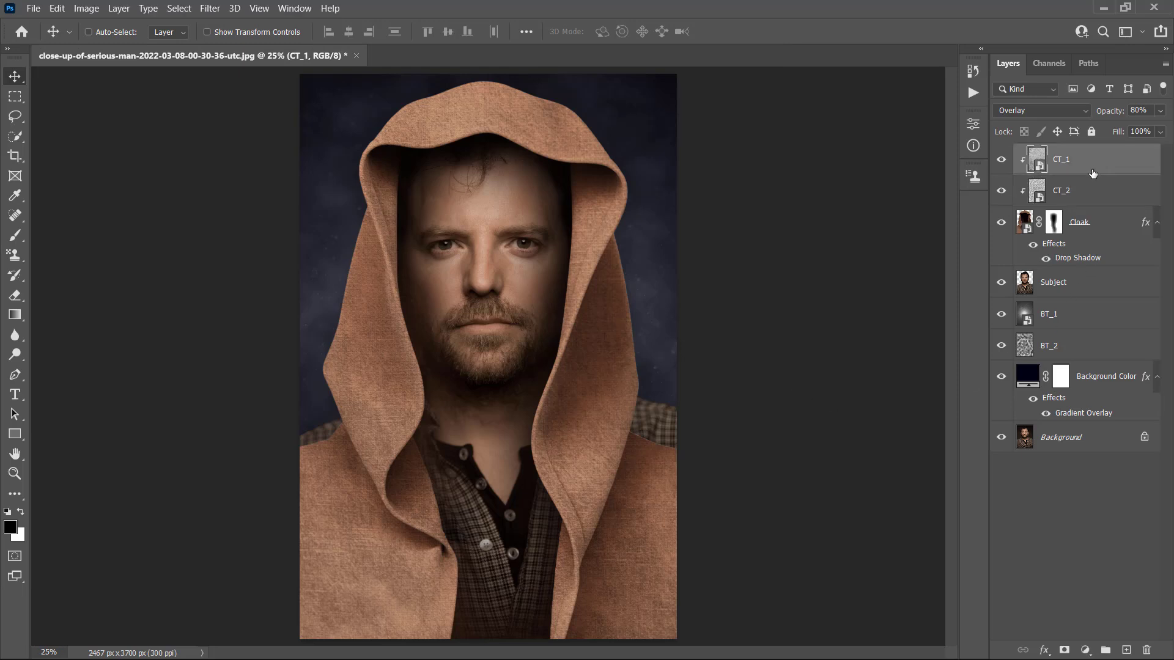
pyautogui.click(117, 9)
pyautogui.moveTo(136, 200)
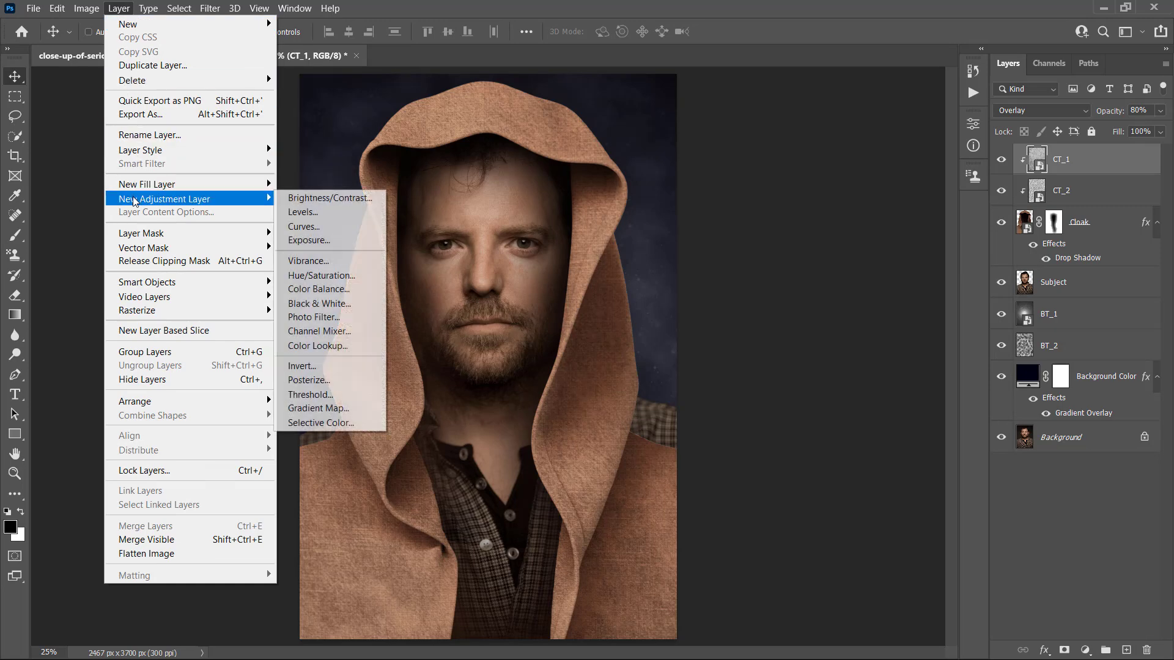
pyautogui.click(305, 211)
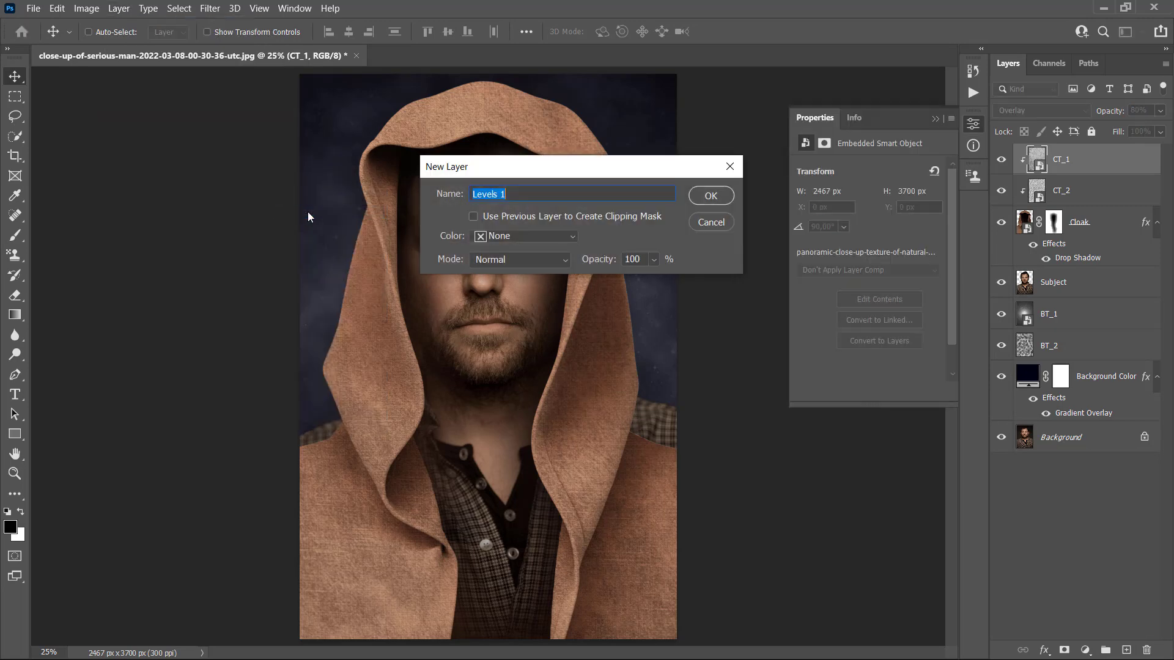
pyautogui.write('Cloak_Brightness')
pyautogui.click(711, 196)
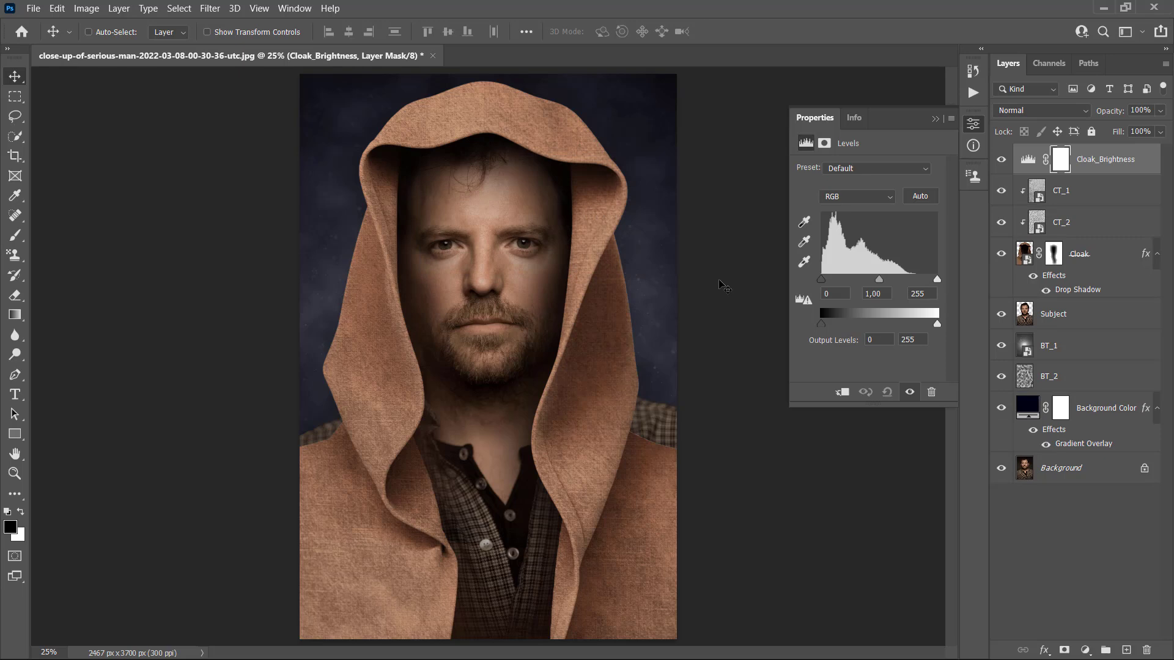
pyautogui.hotkey('ctrl', 'alt', 'g')
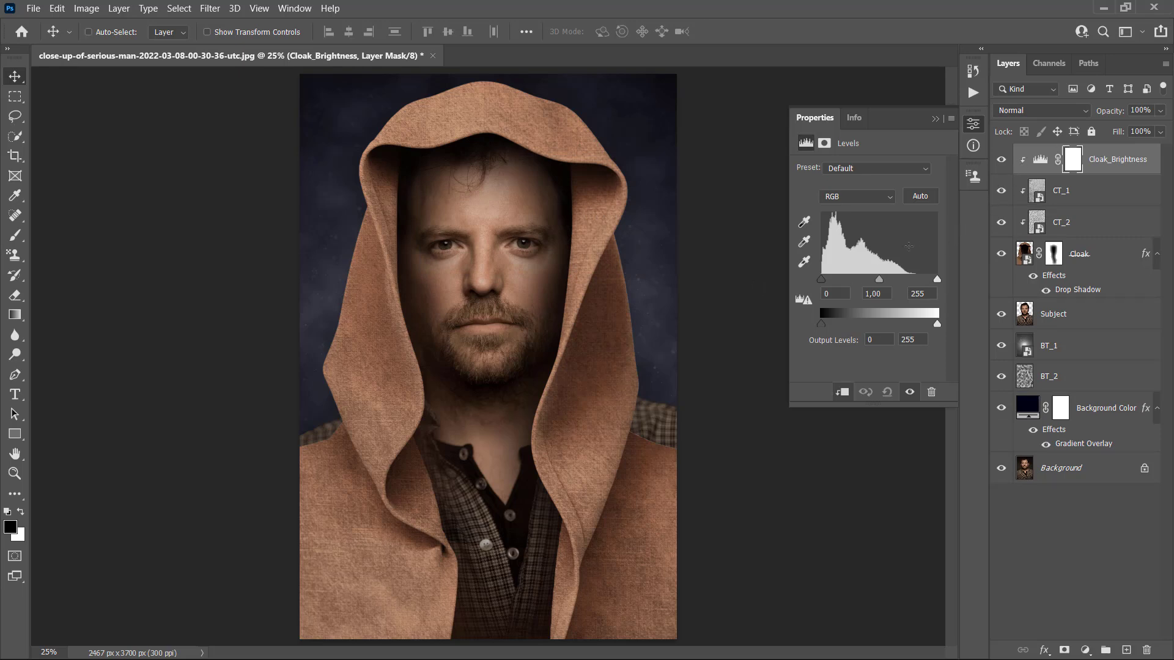
# Darken the cloak in the Cloak_Brightness Levels with a midtone input of 0,7 and a white output level of 110.
pyautogui.click(884, 291)
pyautogui.write('0,7')
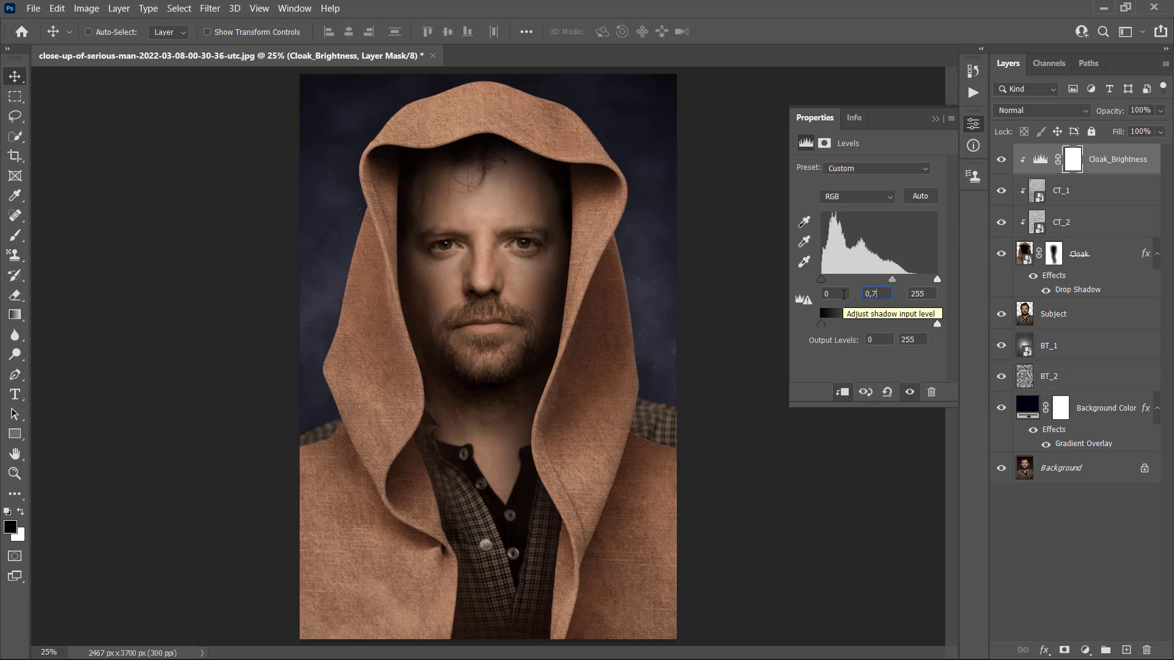
pyautogui.doubleClick(919, 339)
pyautogui.write('110')
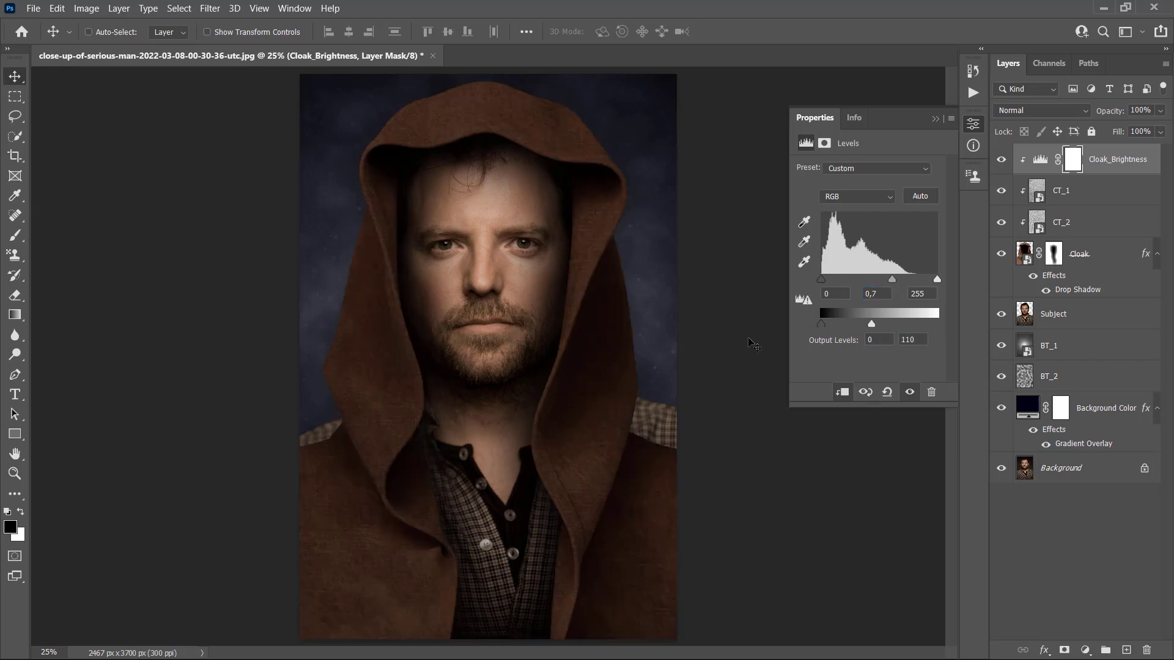
pyautogui.click(936, 119)
# Group the Cloak layer with CT_2, CT_1 and Cloak_Brightness and name the group Jedi Cloak.
pyautogui.click(1123, 255)
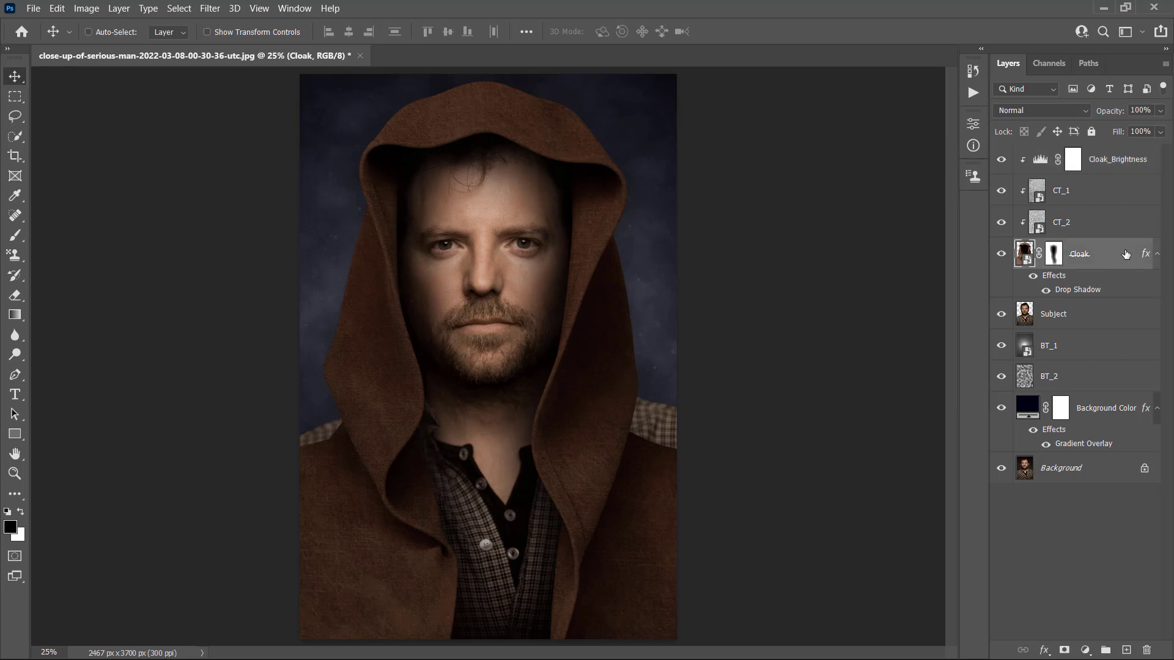
pyautogui.keyDown('shift'); pyautogui.click(1116, 167); pyautogui.keyUp('shift')
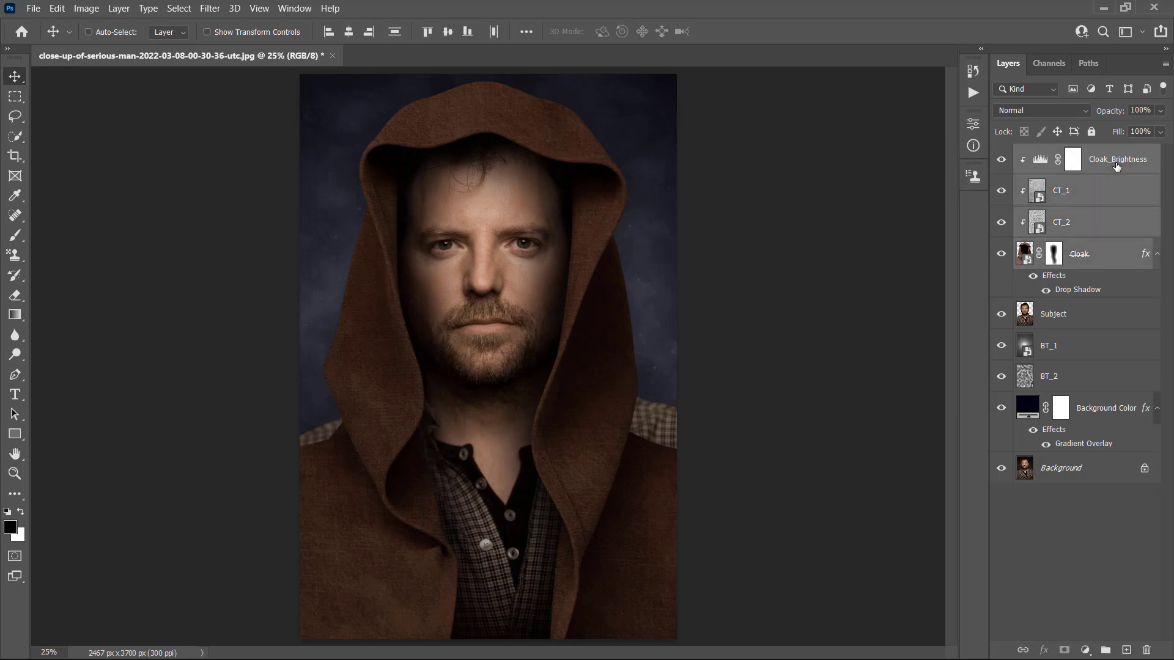
pyautogui.hotkey('ctrl', 'g')
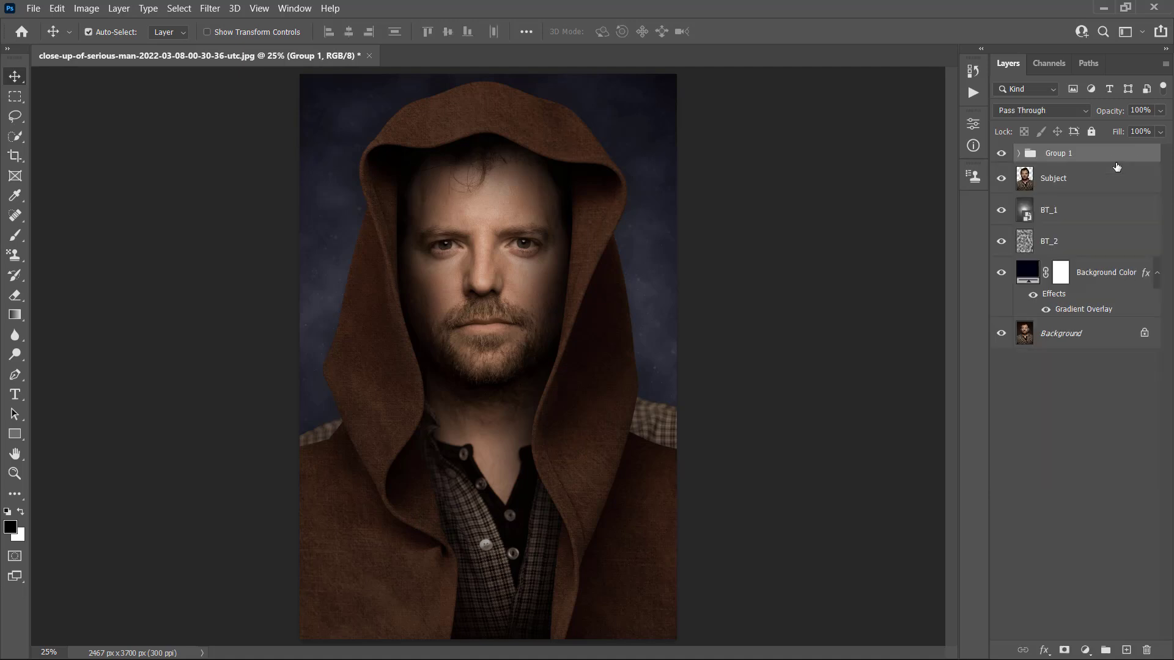
pyautogui.doubleClick(1061, 154)
pyautogui.write('Jedi Cloak')
pyautogui.press('Return')
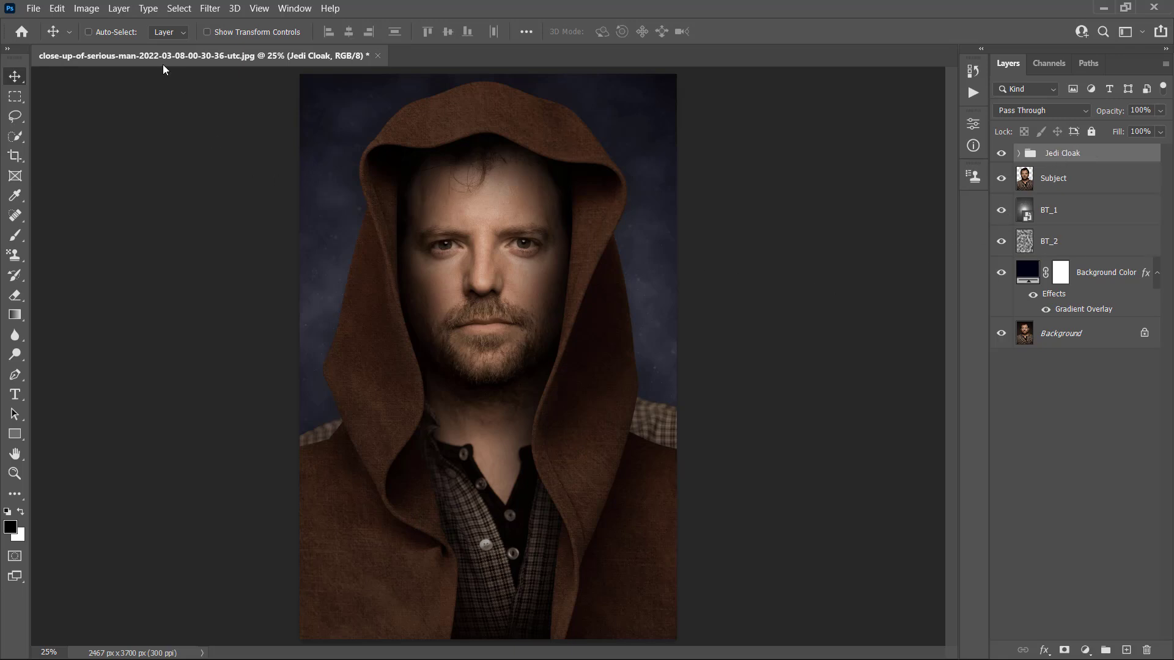
# Add a Reveal All layer mask to the Jedi Cloak group.
pyautogui.click(118, 13)
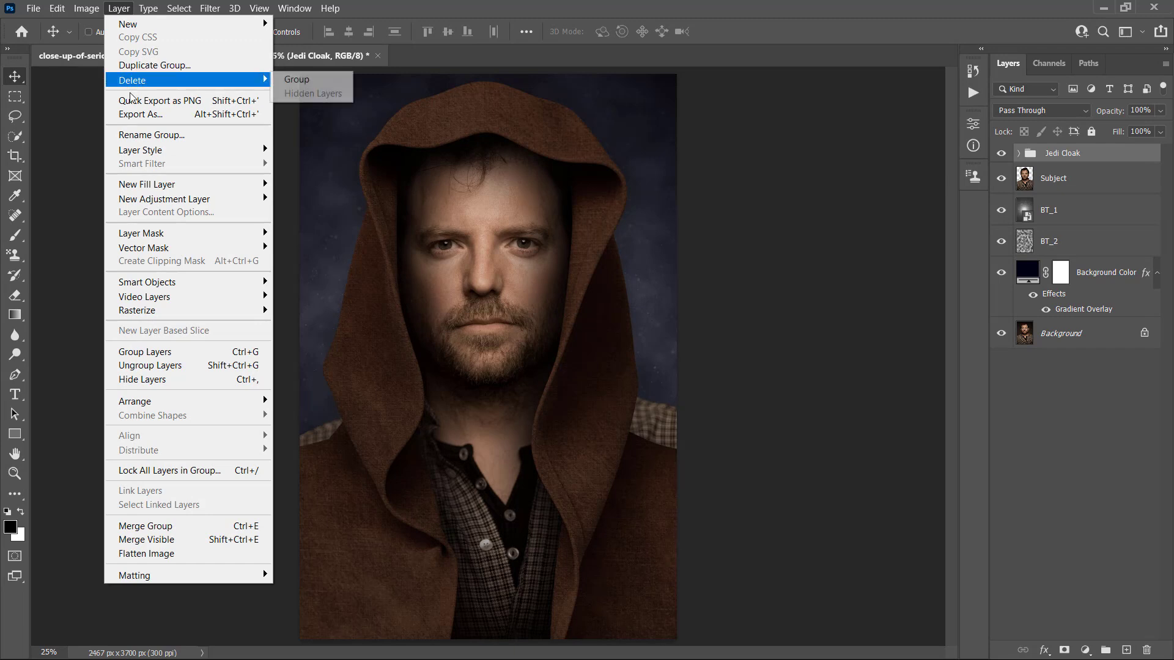
pyautogui.moveTo(148, 235)
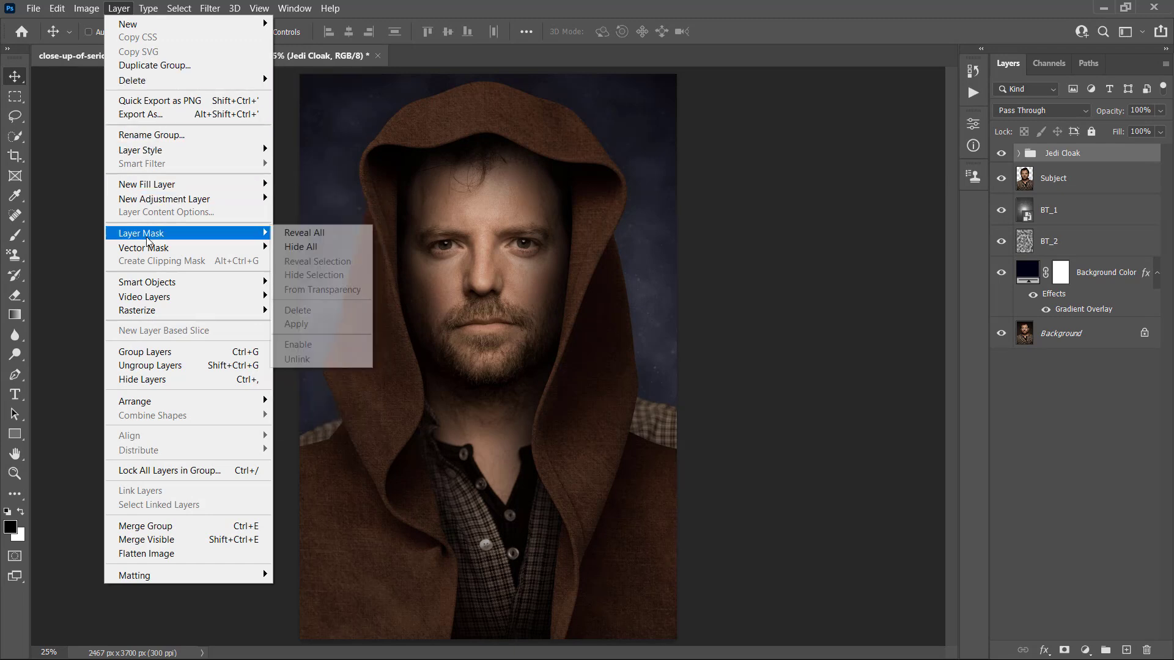
pyautogui.click(296, 236)
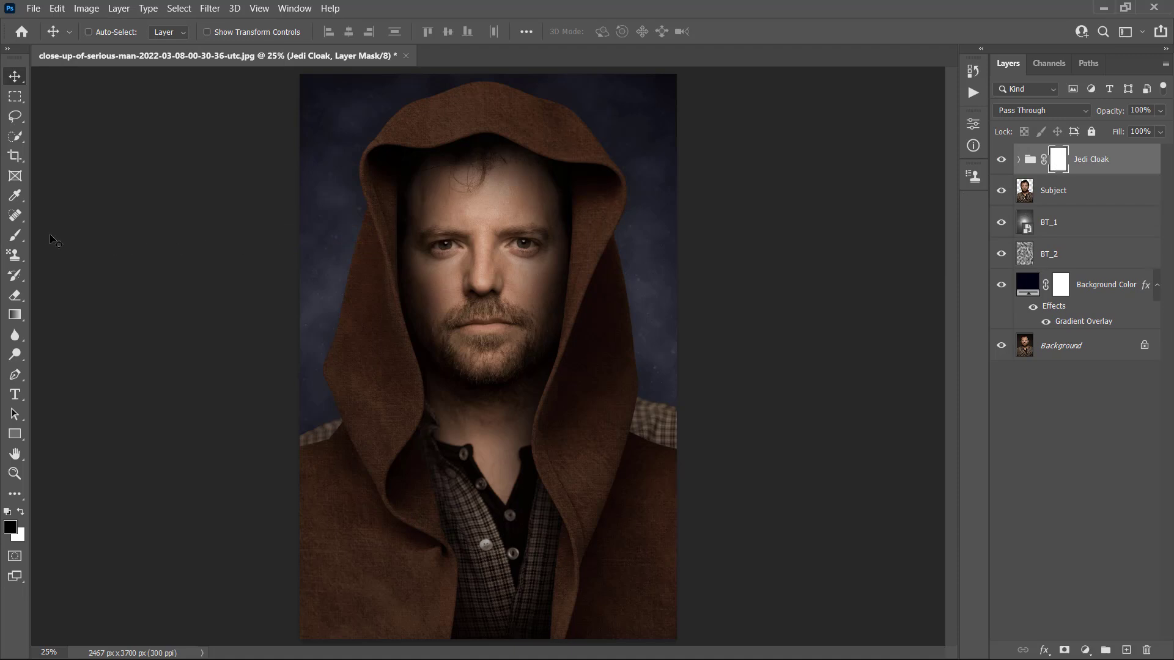
# Mask out the outer edges of the hood and cloak on the Jedi Cloak mask with a black Soft Round brush at about 500 px.
pyautogui.click(23, 231)
pyautogui.rightClick(370, 248)
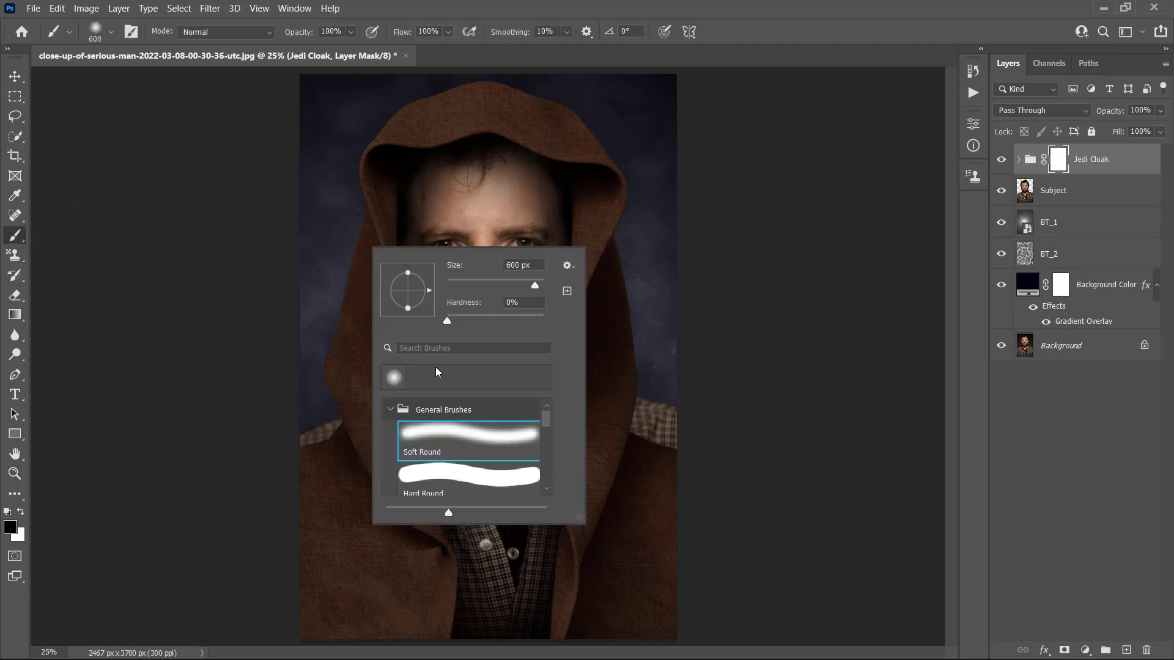
pyautogui.click(447, 429)
pyautogui.press('Return')
pyautogui.press(']')
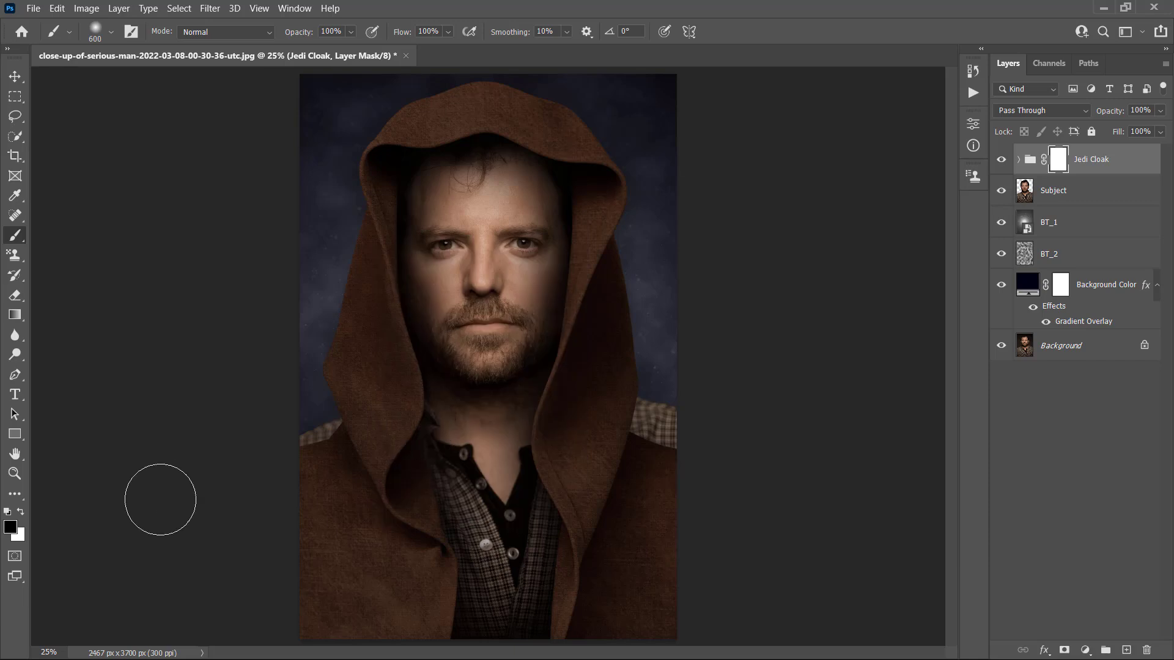
pyautogui.press(']')
pyautogui.press('[')
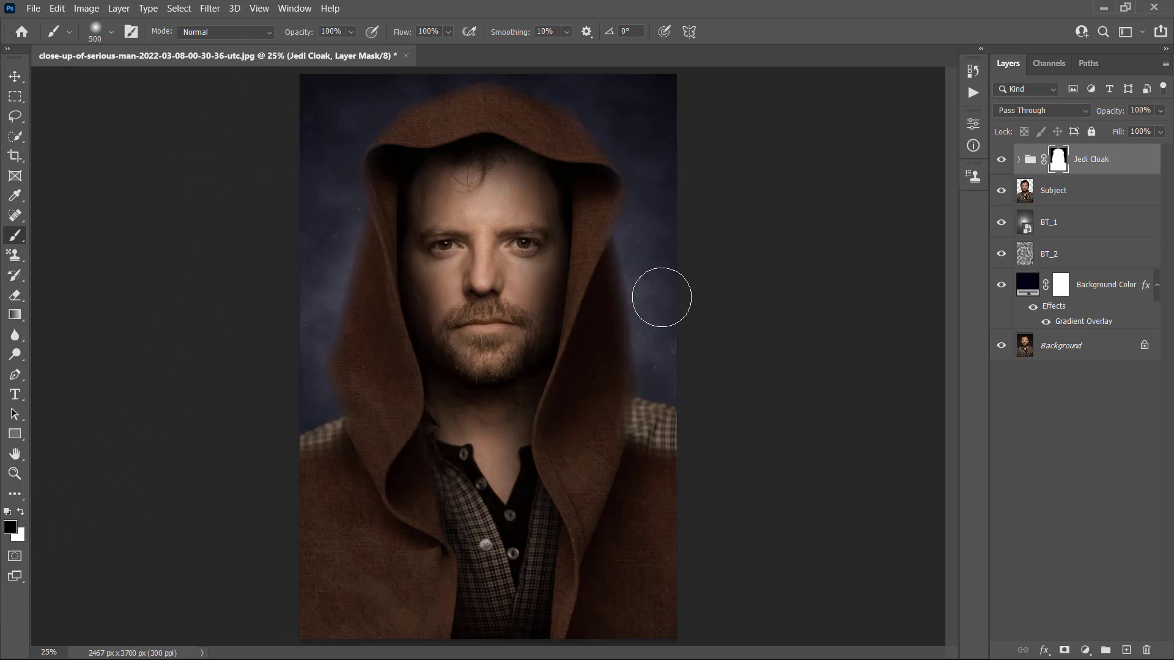
pyautogui.press('v')
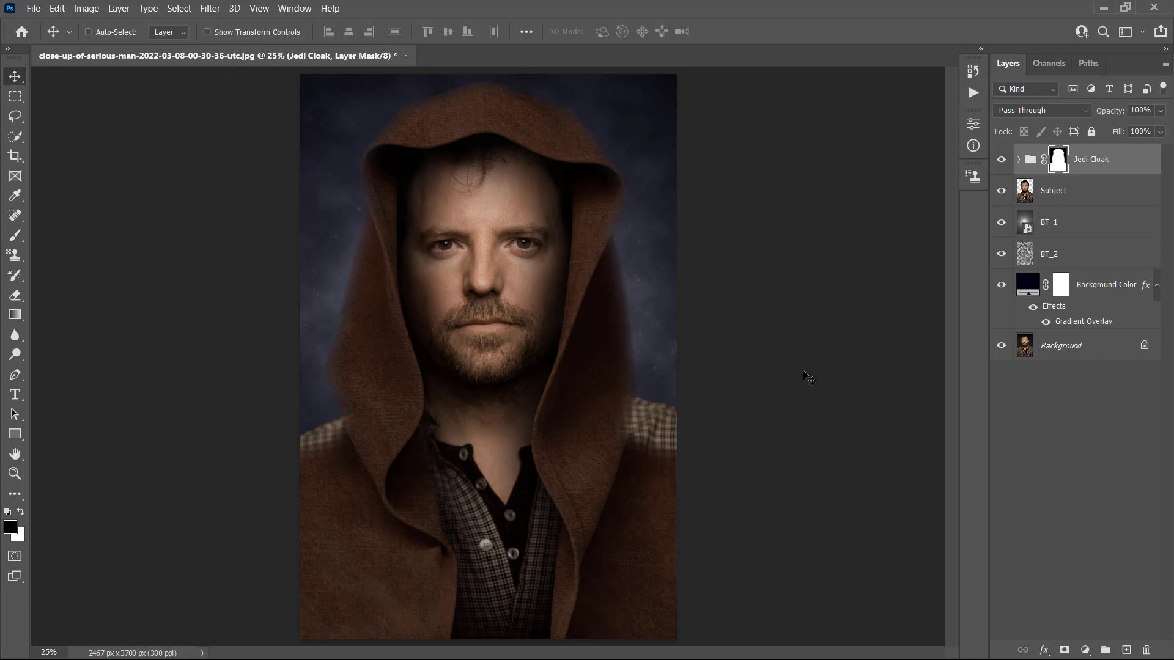
# Add a Reveal All layer mask to the Subject layer.
pyautogui.click(1100, 197)
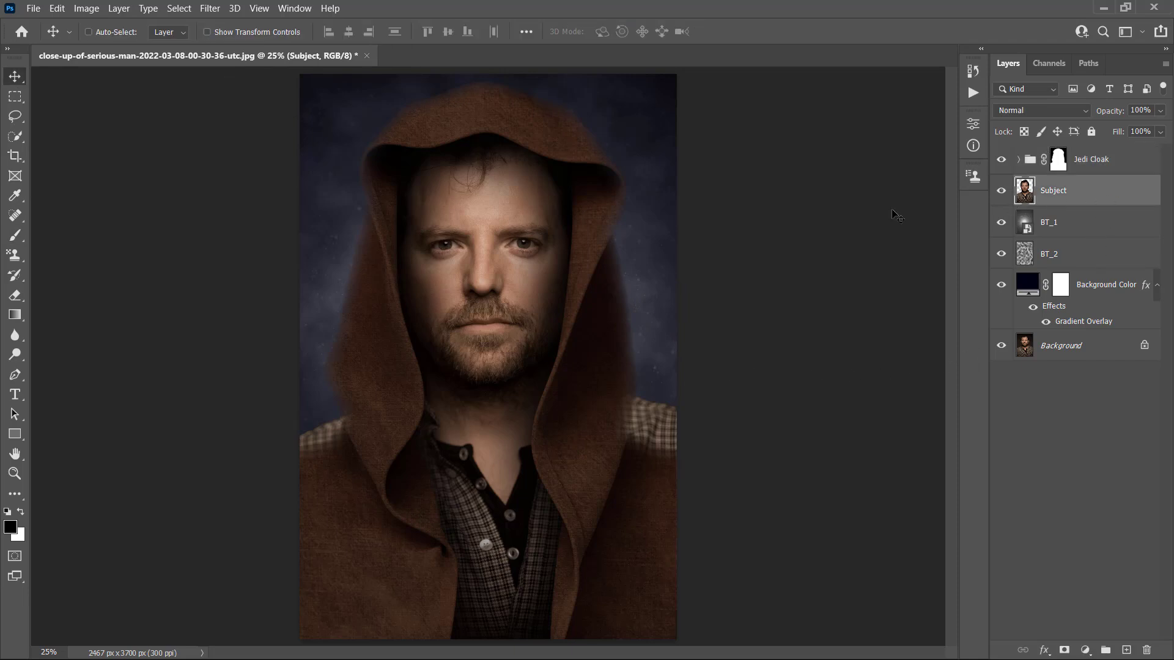
pyautogui.click(120, 8)
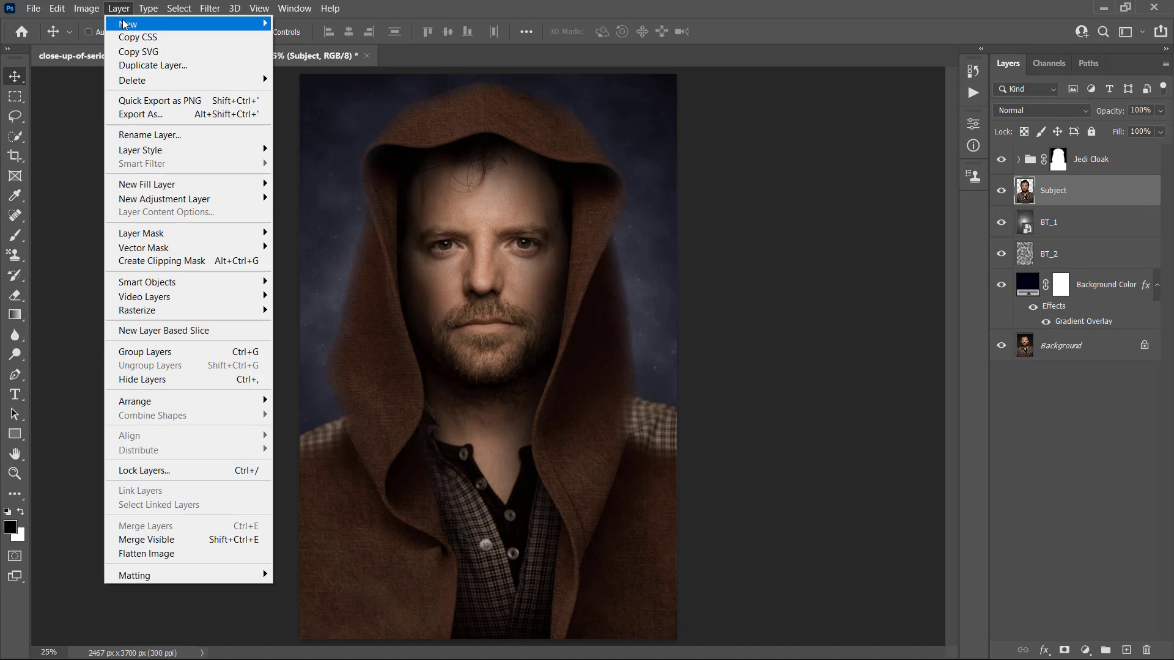
pyautogui.moveTo(150, 190)
pyautogui.moveTo(151, 234)
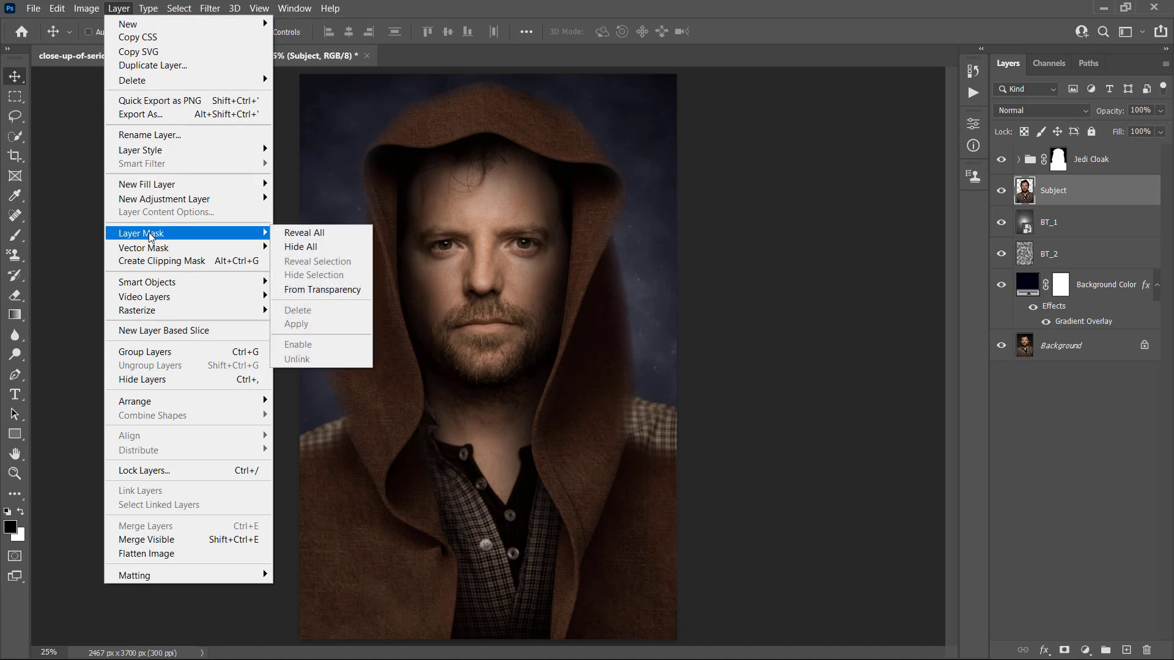
pyautogui.click(300, 235)
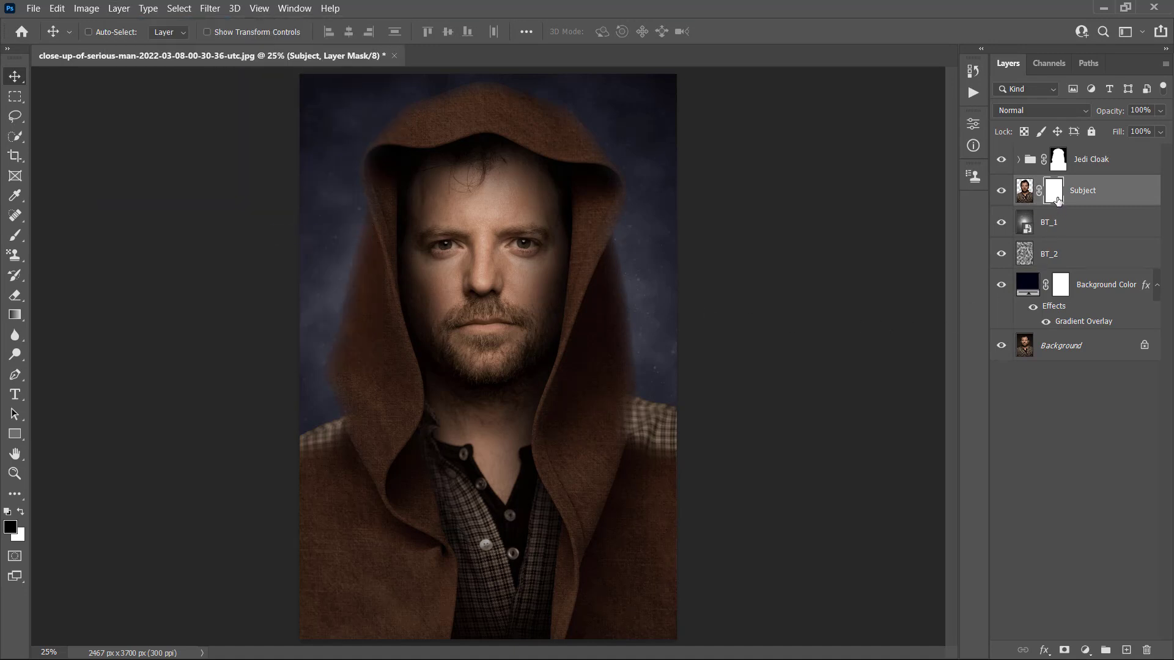
# Hide the checked shirt showing at both shoulders by painting black on the Subject mask with a 400 px Soft Round brush.
pyautogui.click(18, 237)
pyautogui.rightClick(327, 281)
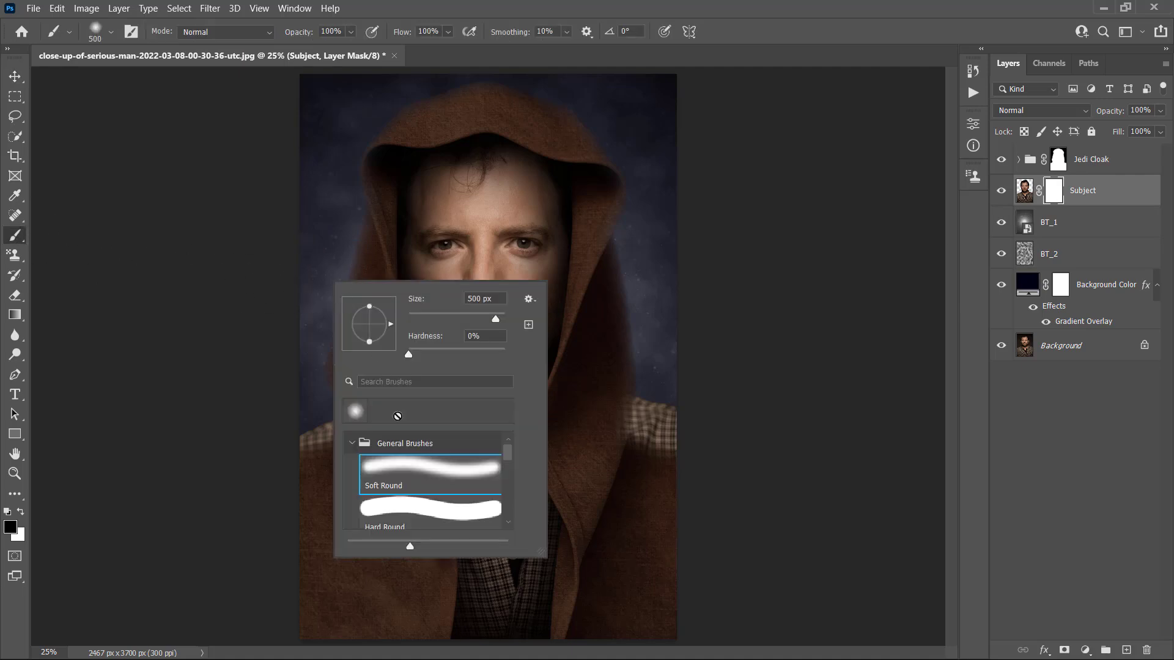
pyautogui.doubleClick(404, 469)
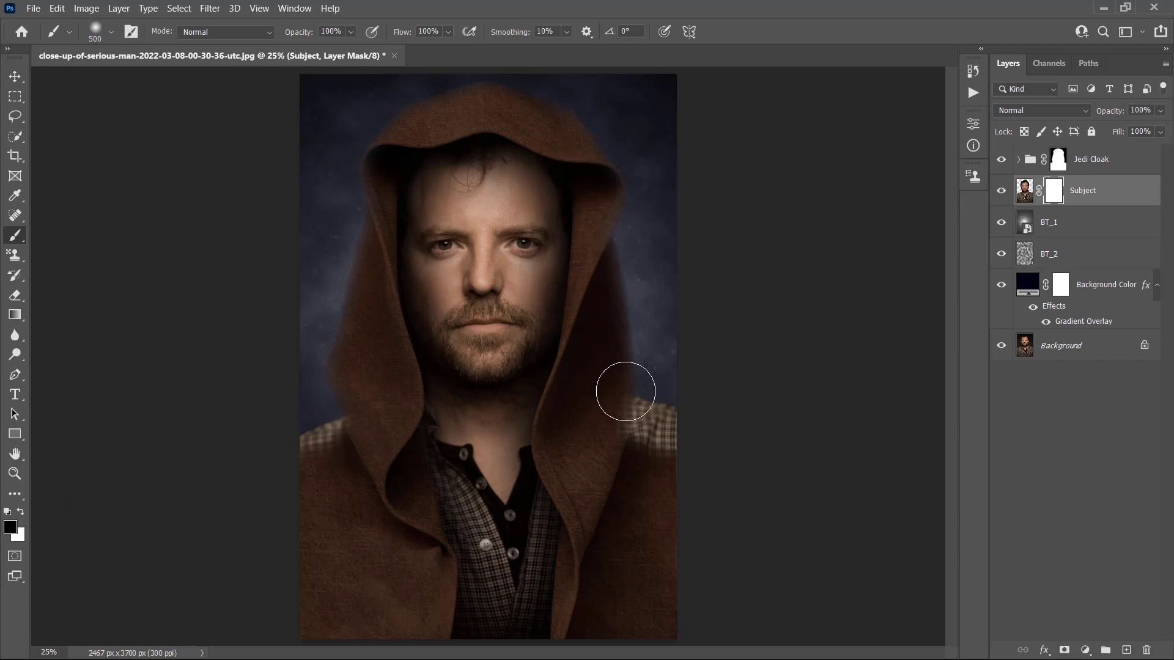
pyautogui.press('[')
pyautogui.press('[')
pyautogui.press(']')
pyautogui.moveTo(296, 453)
pyautogui.mouseDown()
pyautogui.moveTo(325, 415)
pyautogui.moveTo(346, 418)
pyautogui.moveTo(297, 458)
pyautogui.moveTo(353, 437)
pyautogui.moveTo(345, 387)
pyautogui.moveTo(294, 446)
pyautogui.moveTo(340, 414)
pyautogui.mouseUp()
pyautogui.moveTo(684, 420)
pyautogui.mouseDown()
pyautogui.moveTo(675, 459)
pyautogui.moveTo(644, 450)
pyautogui.moveTo(625, 425)
pyautogui.moveTo(627, 393)
pyautogui.moveTo(606, 415)
pyautogui.moveTo(622, 440)
pyautogui.moveTo(676, 451)
pyautogui.mouseUp()
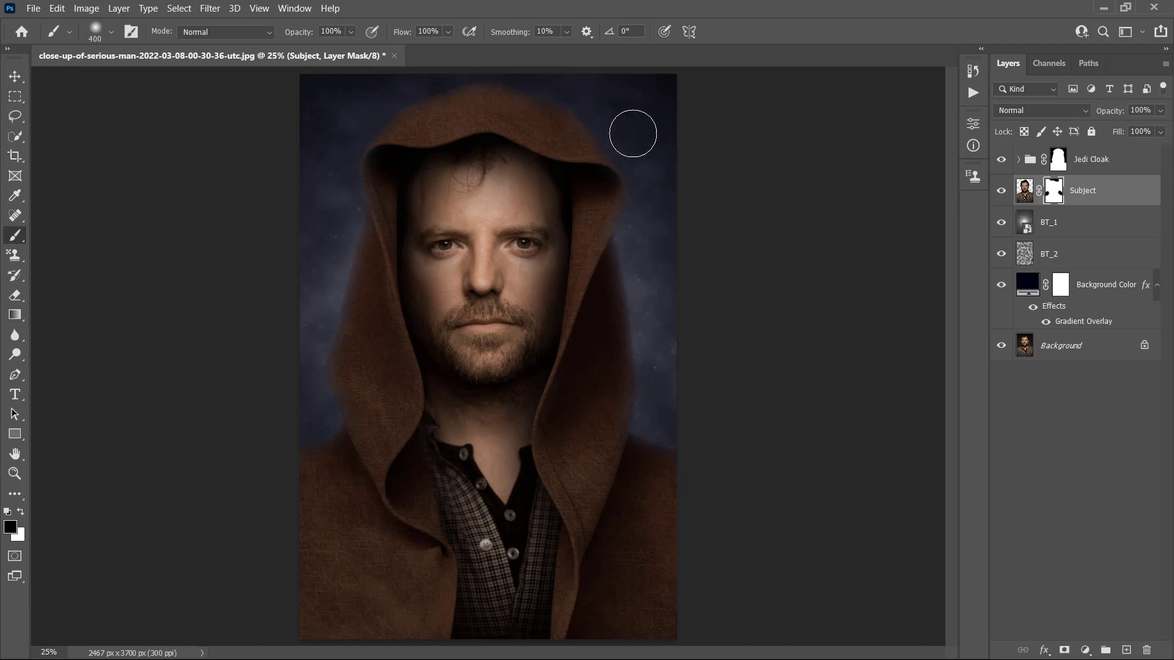
pyautogui.press('v')
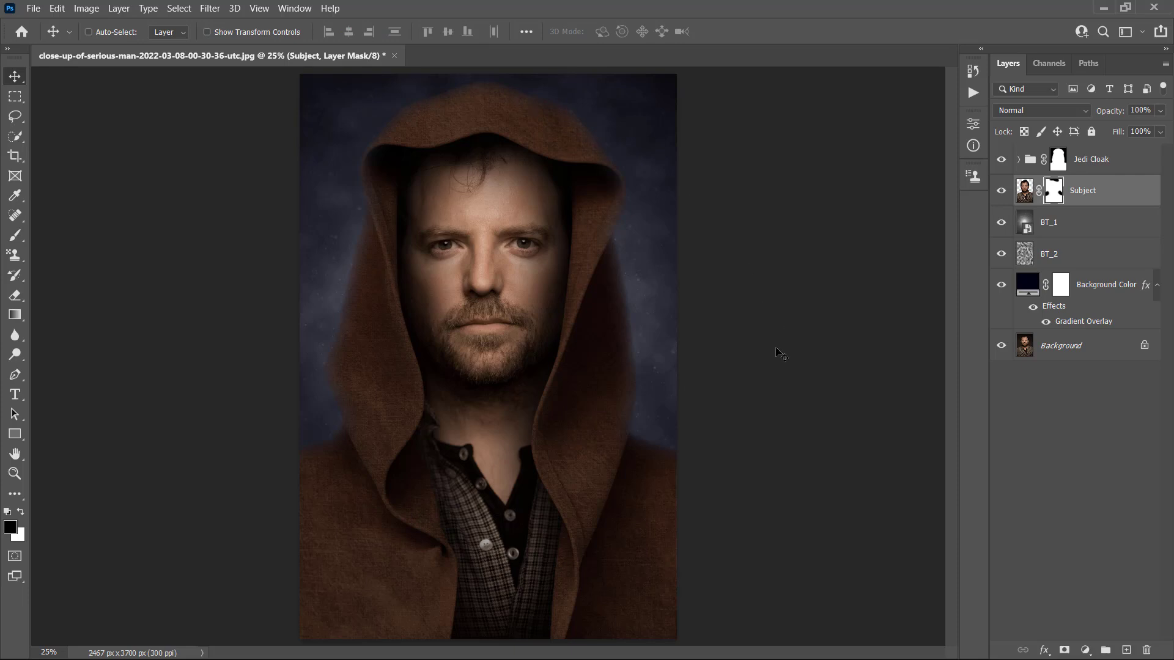
# Place the Ligthsaber image as an embedded object above the Jedi Cloak group.
pyautogui.click(1111, 167)
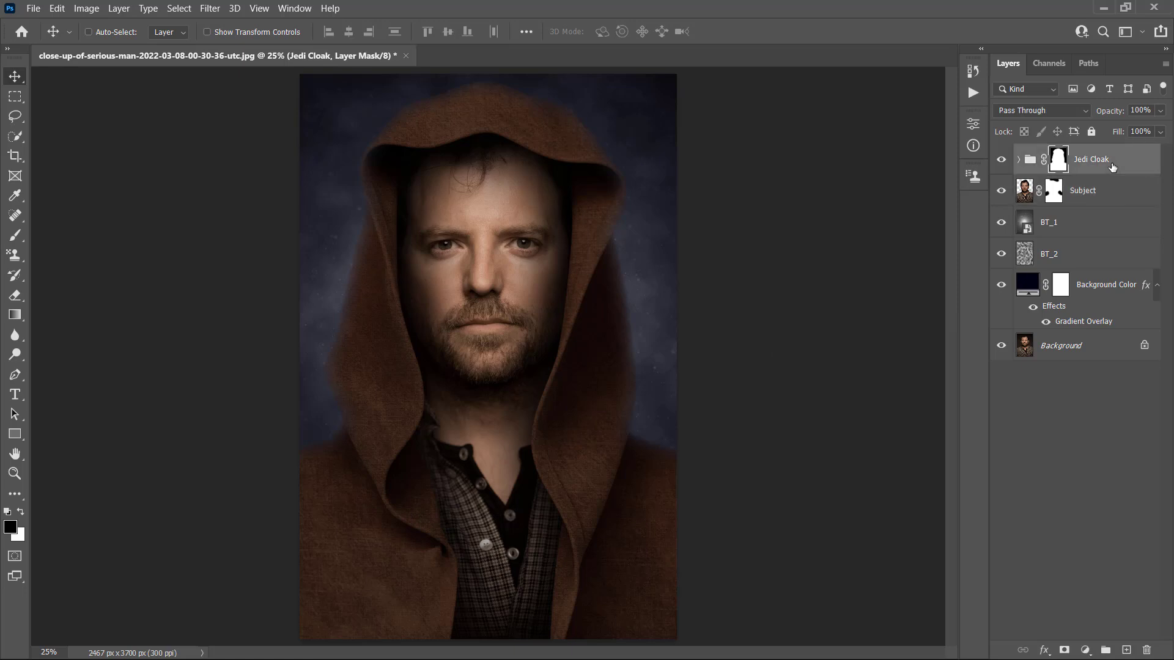
pyautogui.click(33, 9)
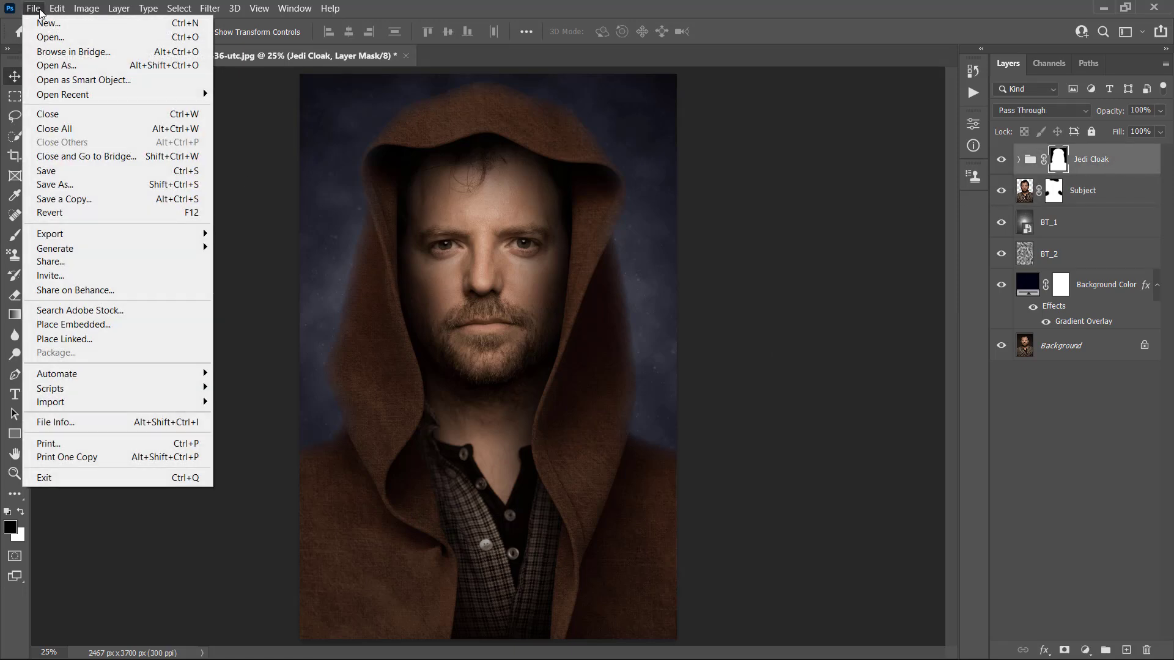
pyautogui.click(73, 325)
pyautogui.click(523, 137)
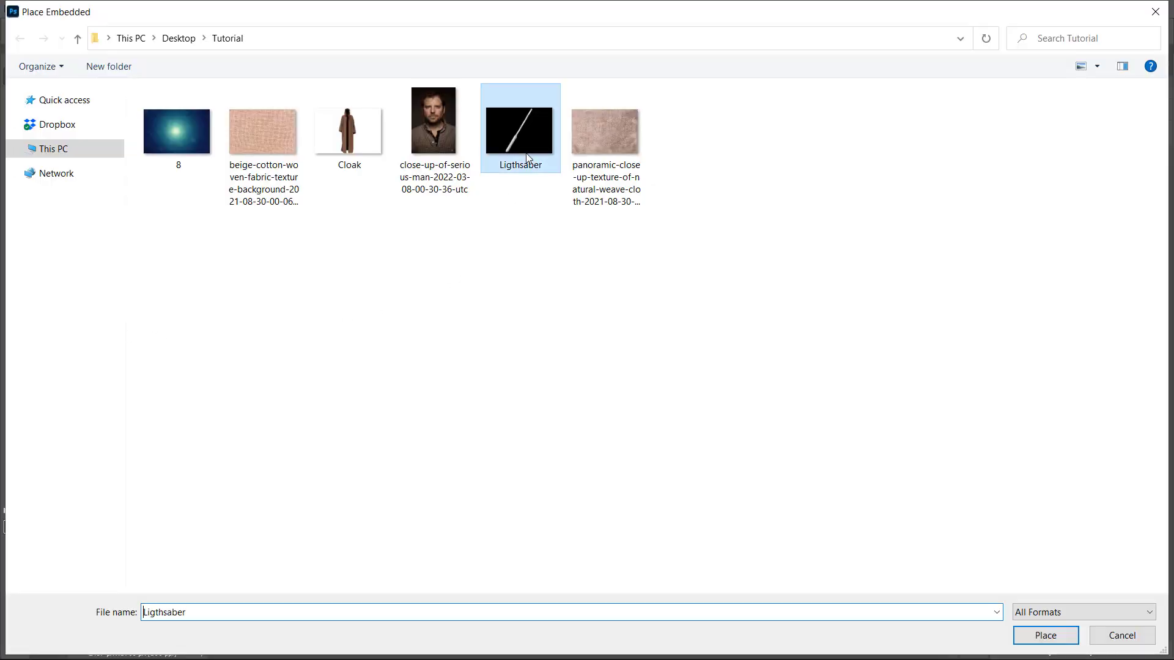
pyautogui.click(1030, 632)
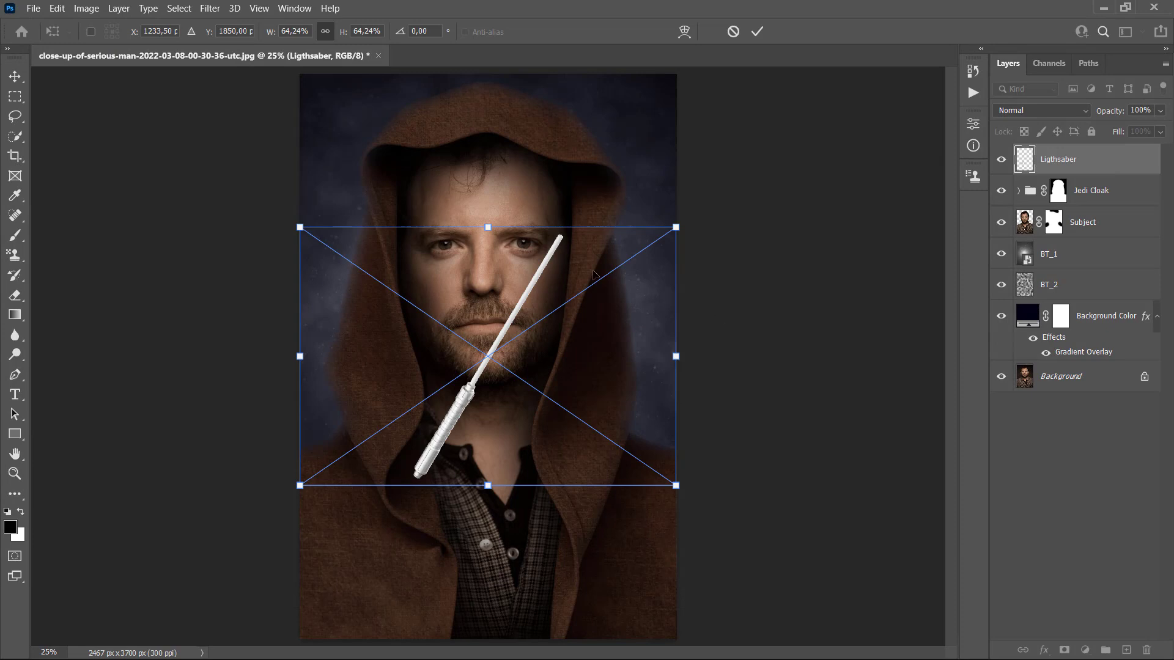
# Scale the lightsaber proportionally to 300% and move it down so its blade crosses the portrait.
pyautogui.click(299, 31)
pyautogui.write('300')
pyautogui.moveTo(634, 215); pyautogui.dragTo(446, 454)
pyautogui.moveTo(543, 330); pyautogui.dragTo(520, 390)
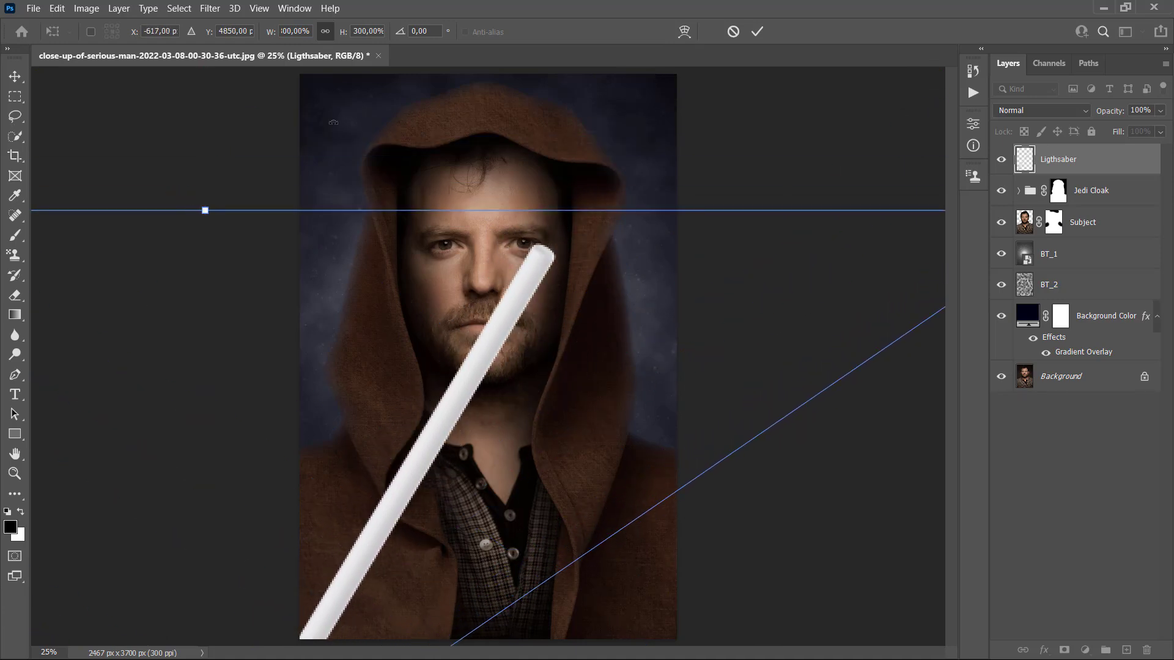
# Position the lightsaber at X 0 px and Y 4861,50 px and commit the transform.
pyautogui.click(172, 31)
pyautogui.write('0')
pyautogui.press('Return')
pyautogui.click(242, 30)
pyautogui.moveTo(243, 31); pyautogui.dragTo(202, 34)
pyautogui.write('4861,5')
pyautogui.press('Return')
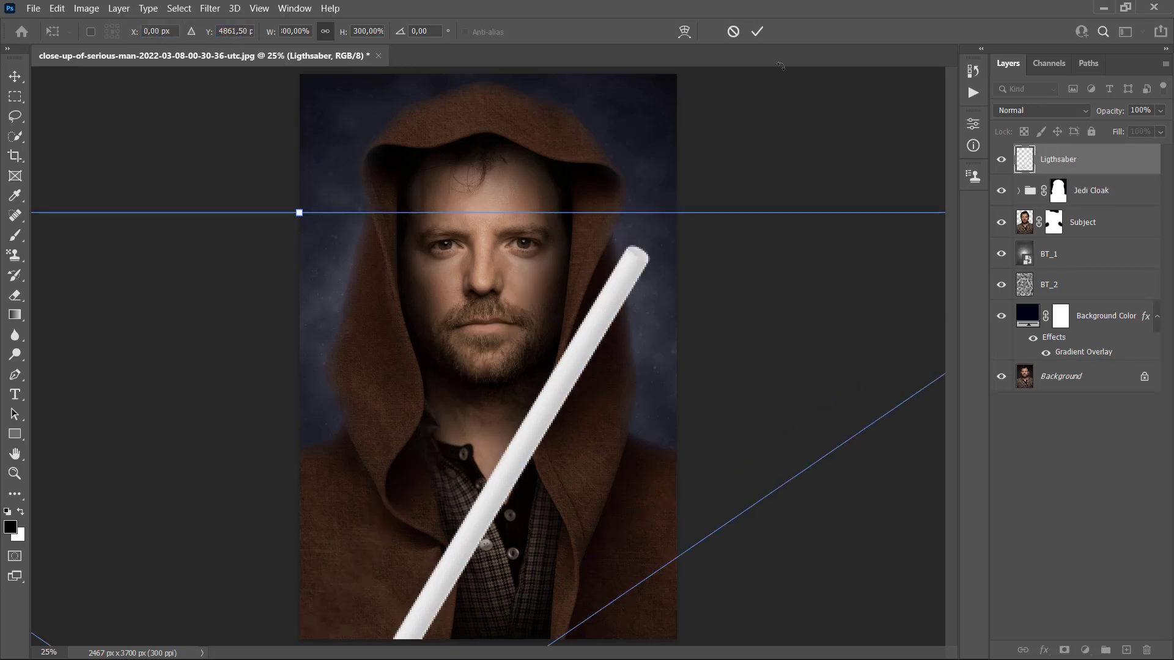
pyautogui.click(758, 32)
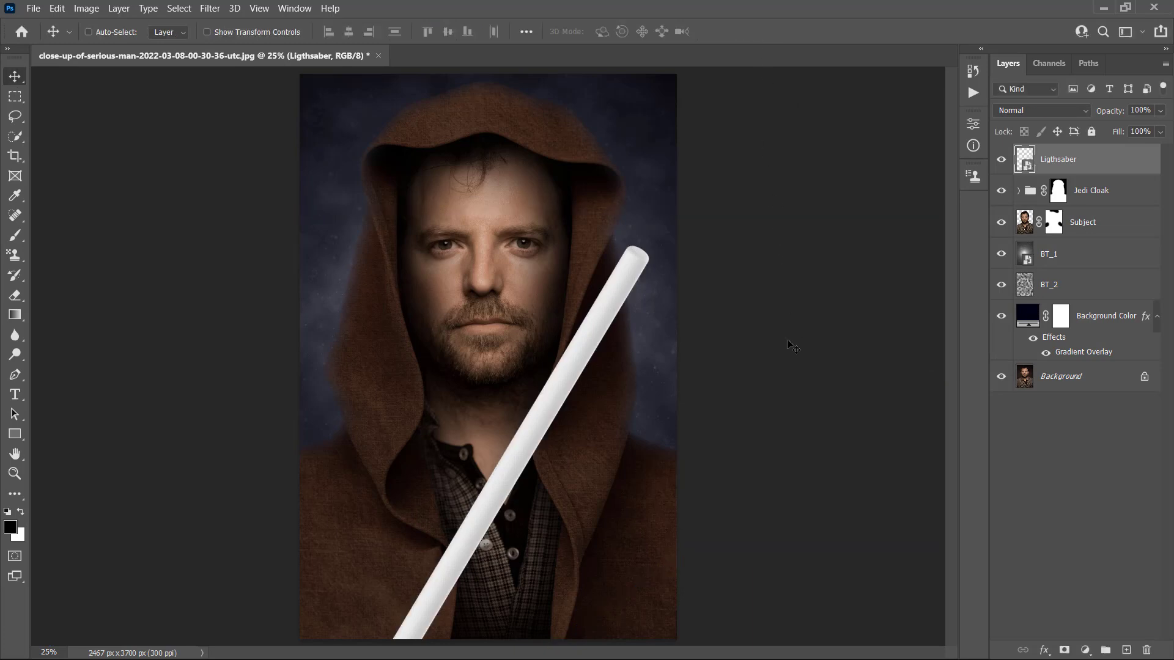
# Add an Outer Glow to the Ligthsaber layer with Linear Dodge (Add) blending and 100% opacity.
pyautogui.rightClick(1113, 163)
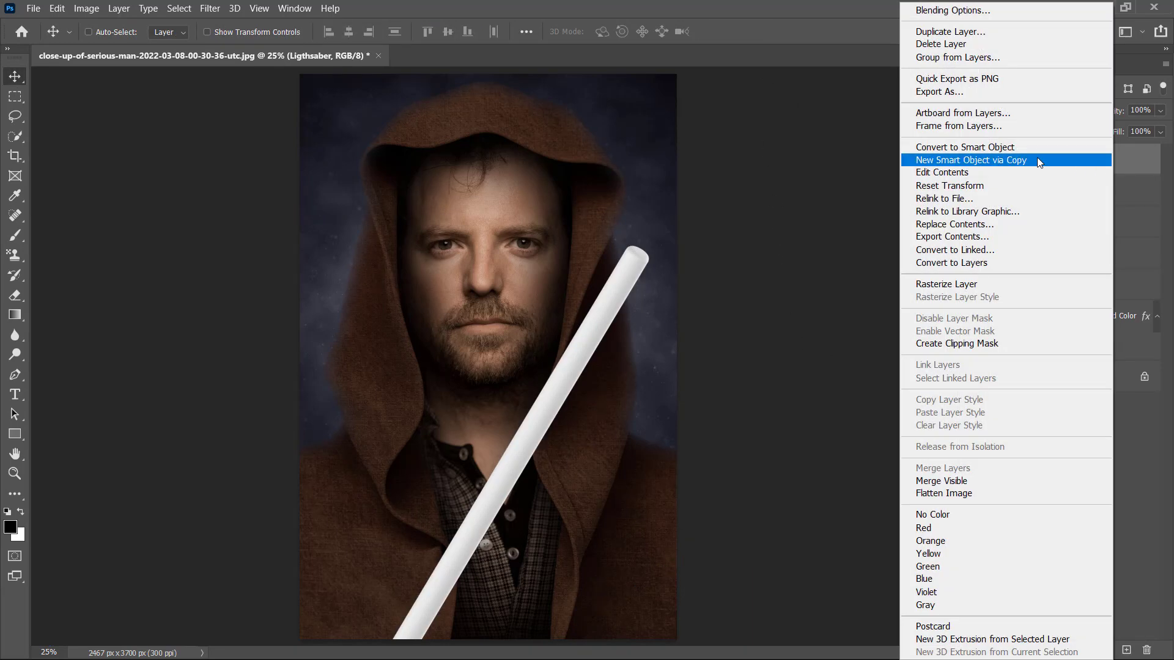
pyautogui.click(952, 11)
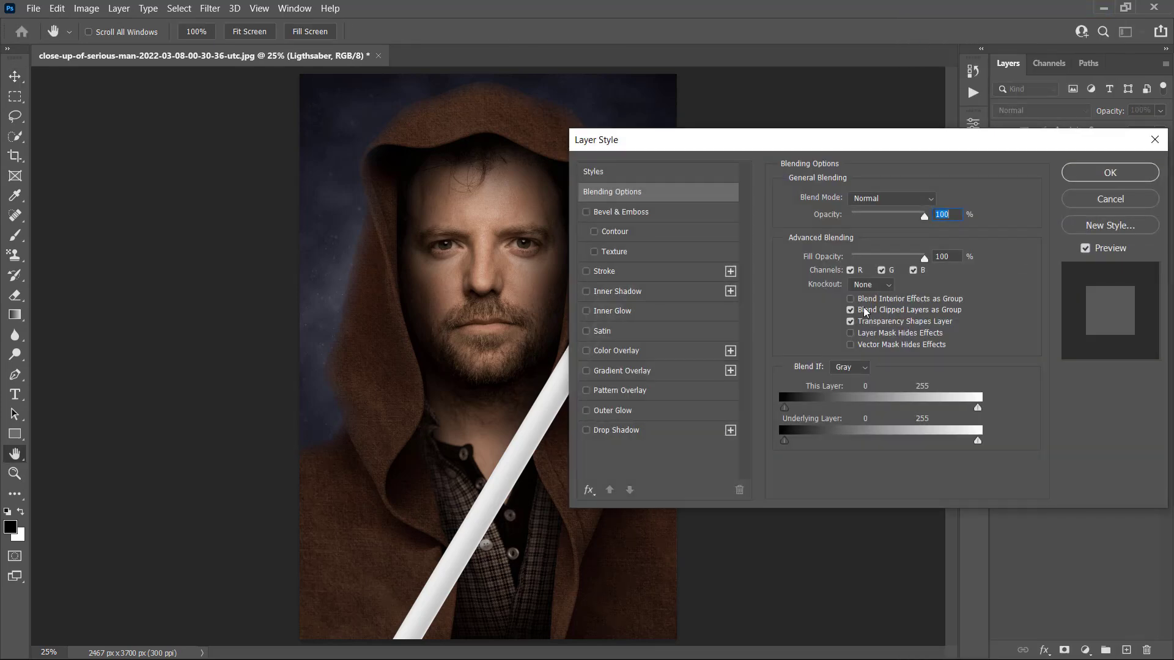
pyautogui.click(642, 413)
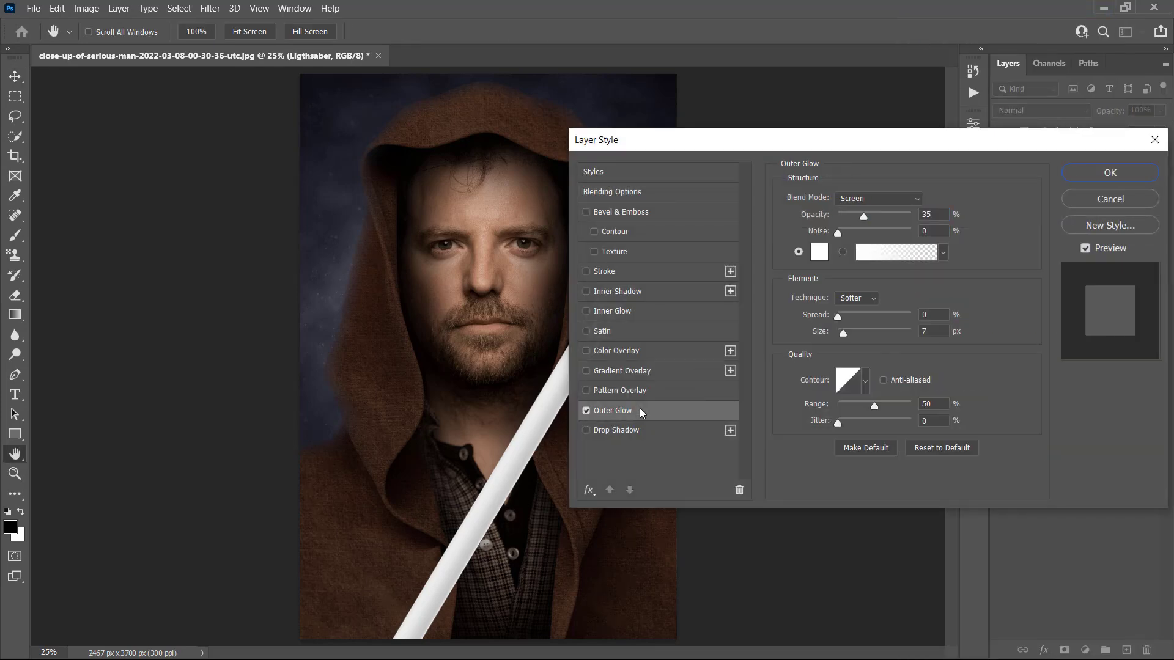
pyautogui.click(903, 201)
pyautogui.click(880, 352)
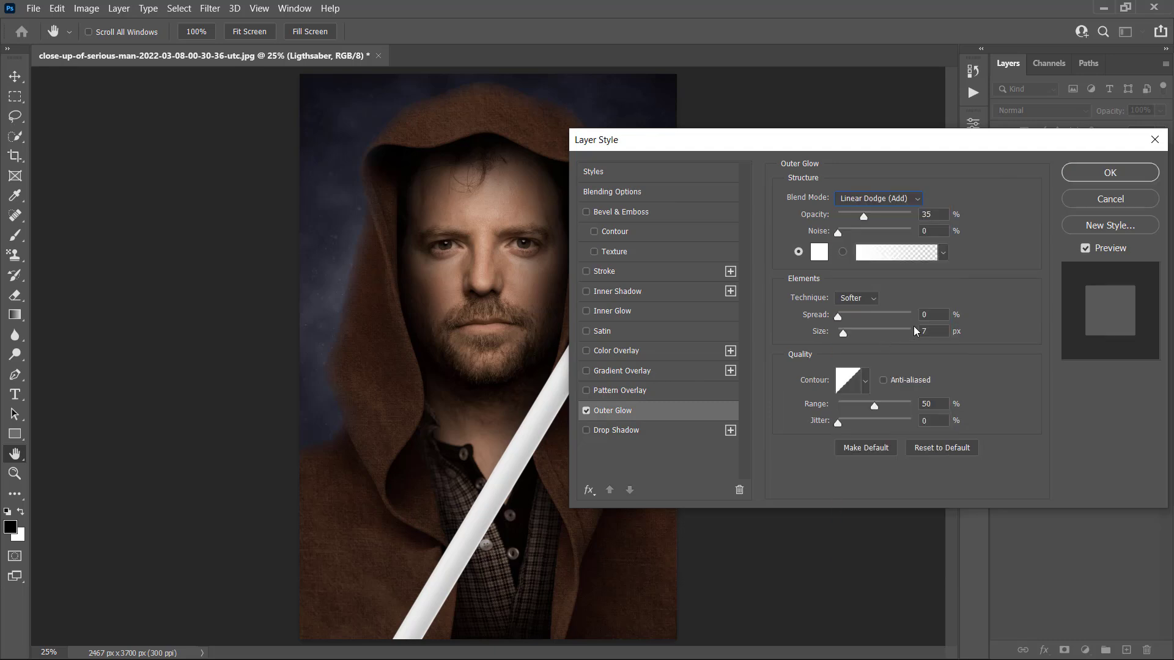
pyautogui.doubleClick(938, 214)
pyautogui.write('100')
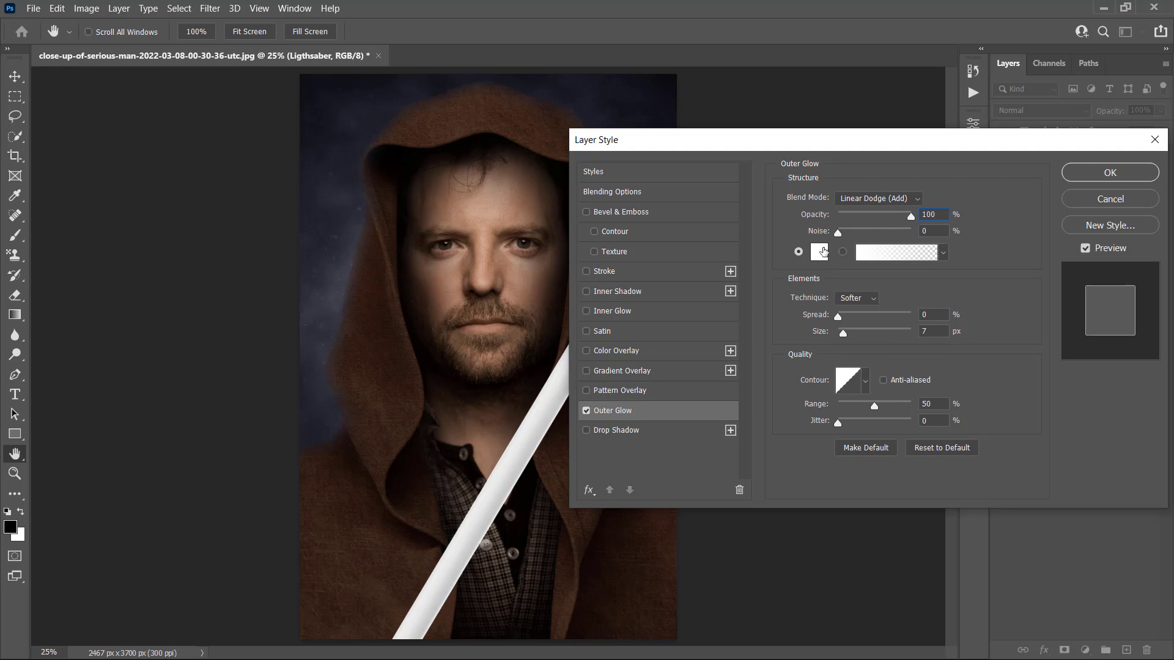
# Set the Outer Glow colour to #4070ff and its size to 175 px.
pyautogui.click(820, 252)
pyautogui.write('4070ff')
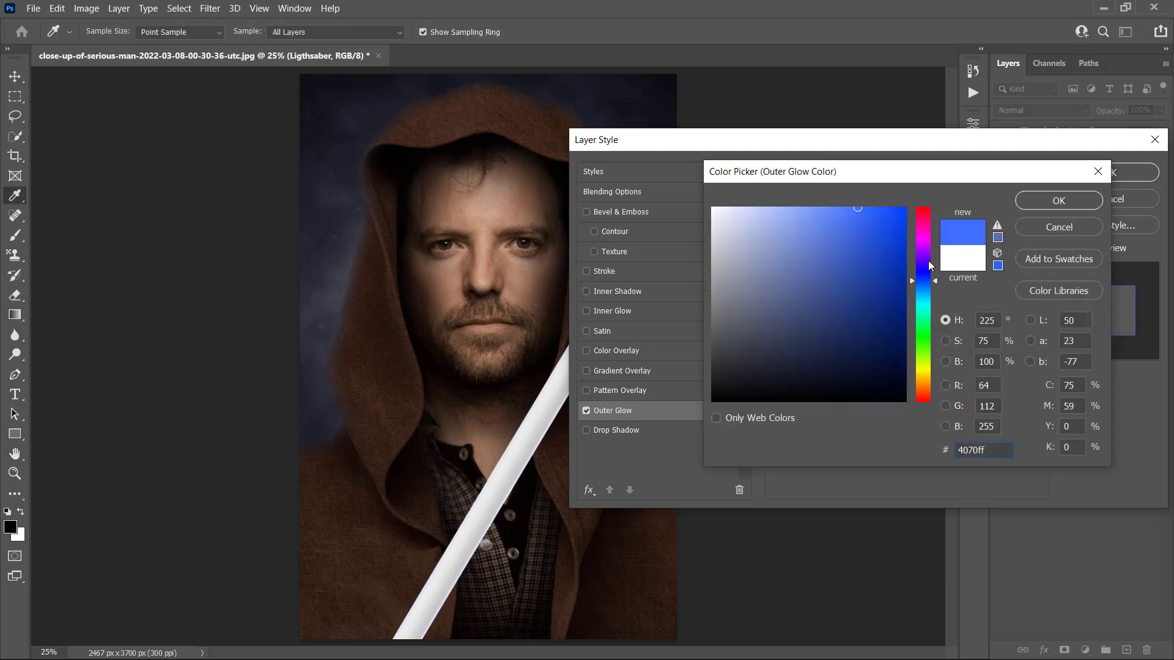
pyautogui.click(1033, 200)
pyautogui.moveTo(926, 330); pyautogui.dragTo(896, 340)
pyautogui.write('175')
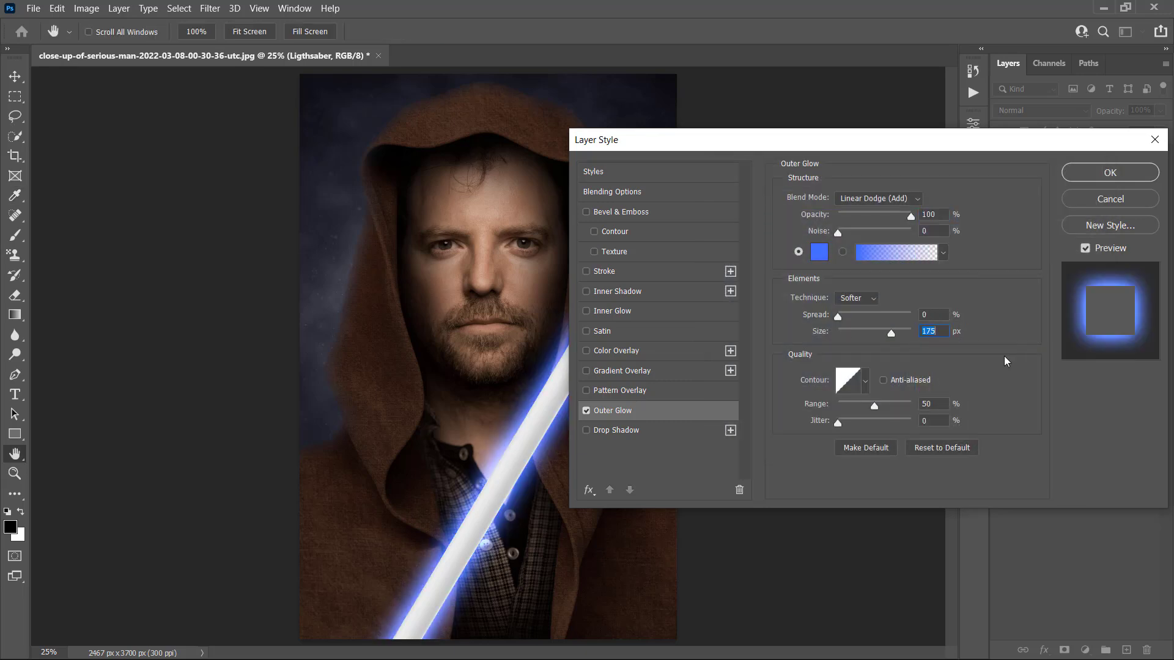
# Add an Inner Glow to the lightsaber with Normal blend mode and 100% opacity.
pyautogui.click(648, 316)
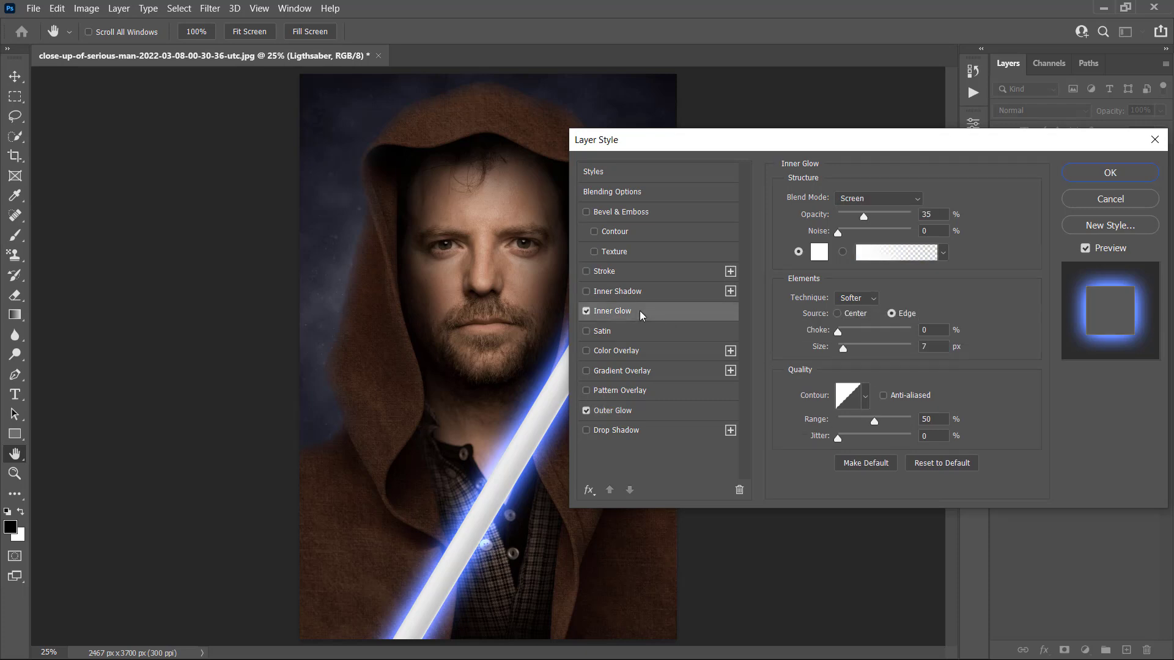
pyautogui.click(898, 200)
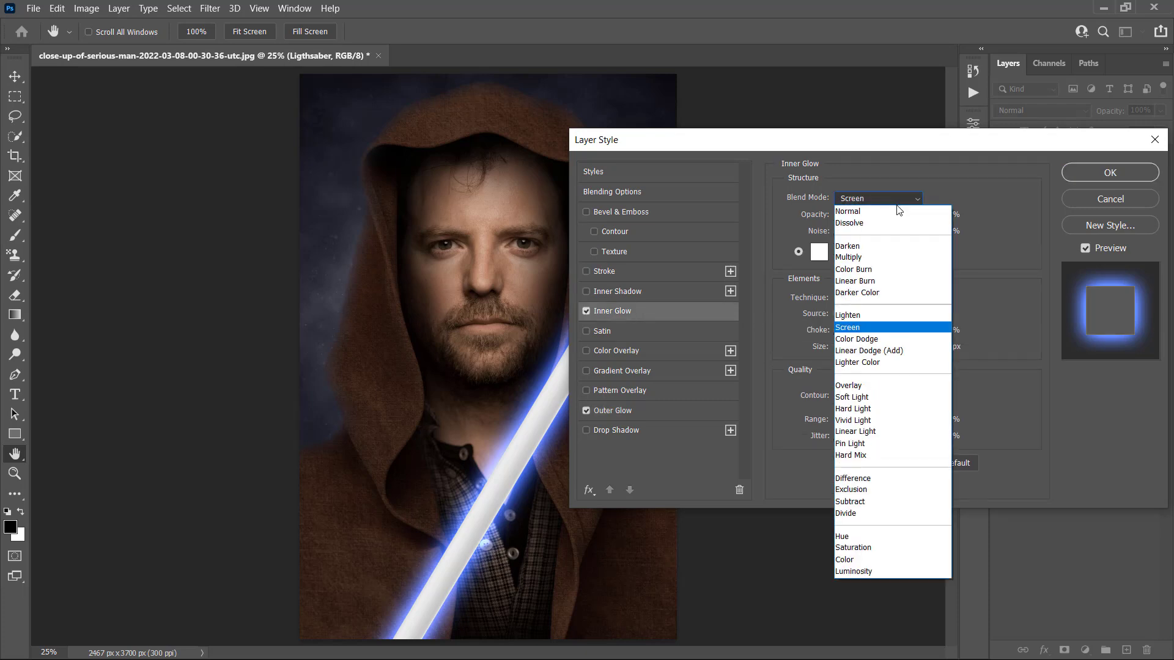
pyautogui.click(894, 208)
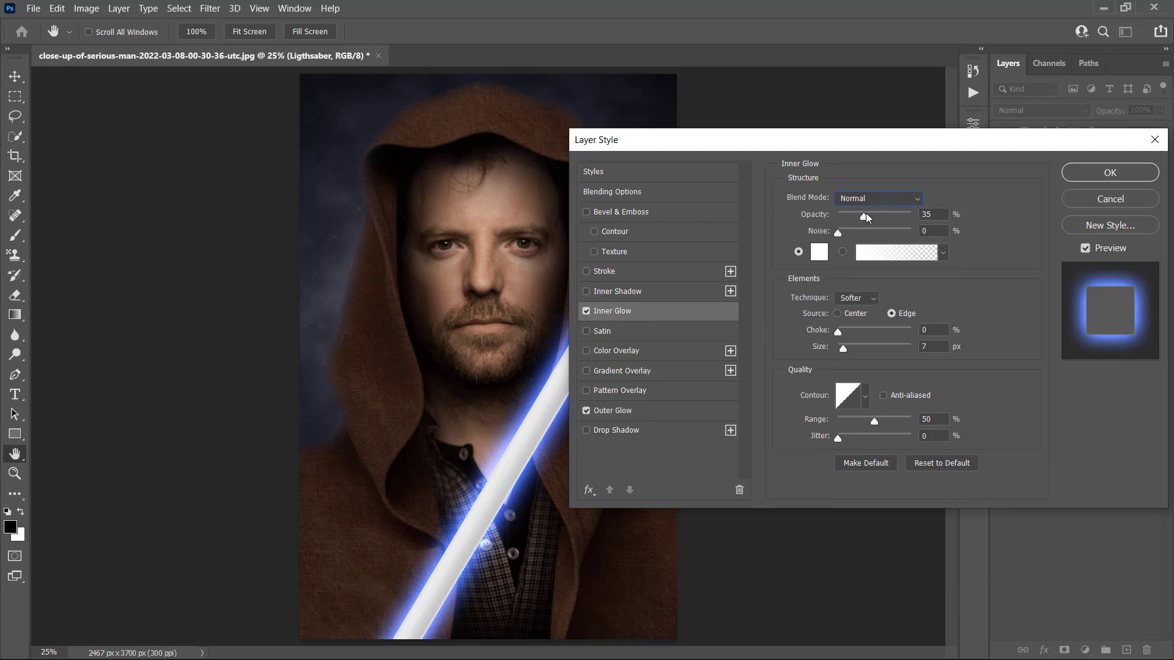
pyautogui.moveTo(889, 218); pyautogui.dragTo(930, 212)
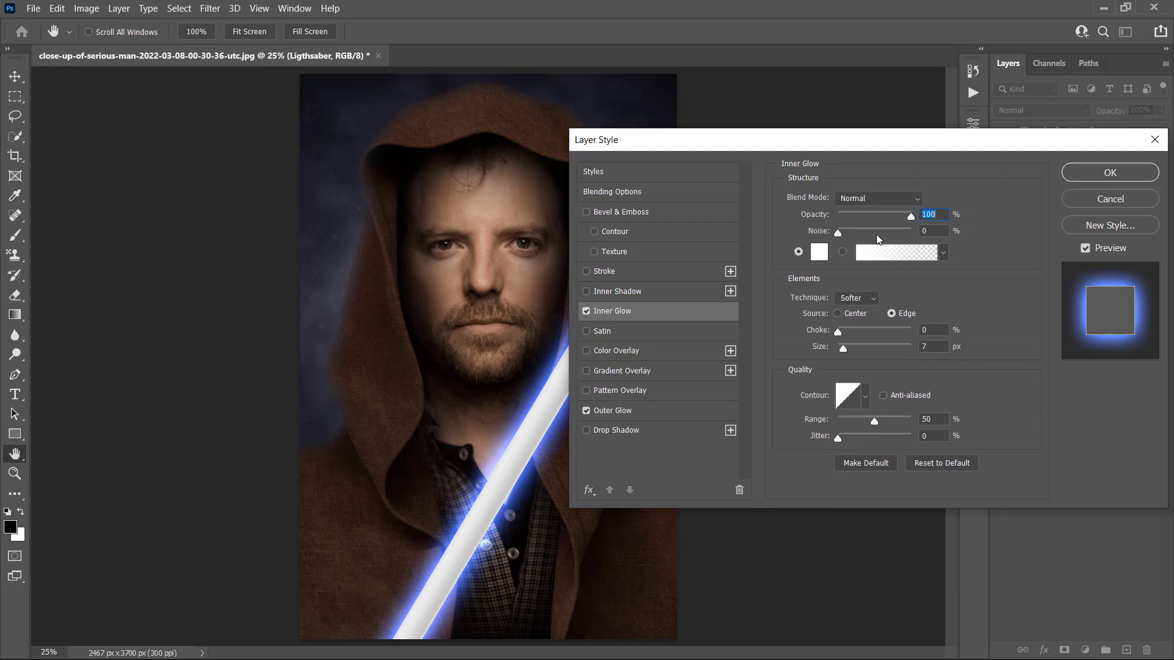
# Keep the Inner Glow colour white (#ffffff), set its size to 75 px and apply the layer style.
pyautogui.click(820, 251)
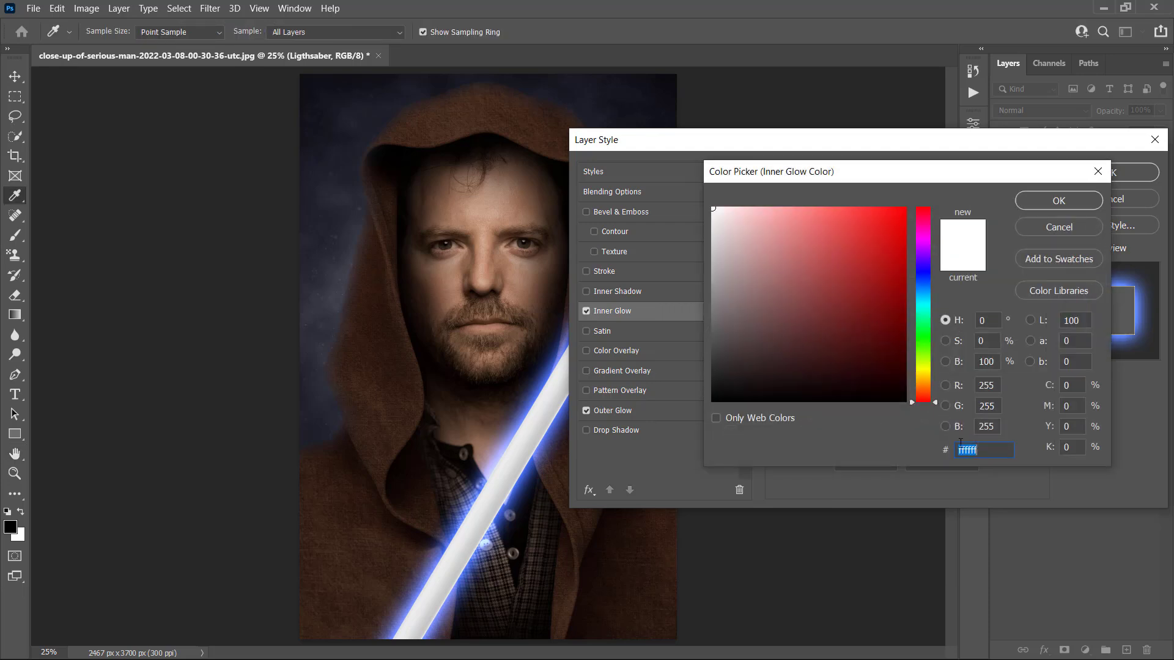
pyautogui.click(1035, 200)
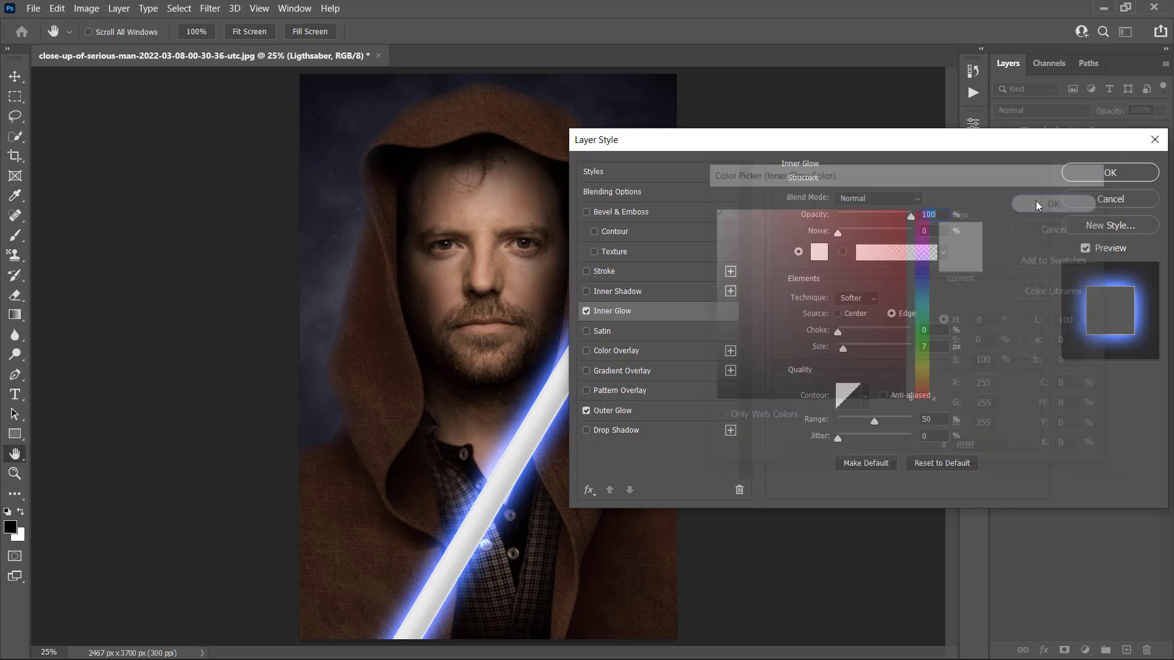
pyautogui.click(934, 345)
pyautogui.write('7')
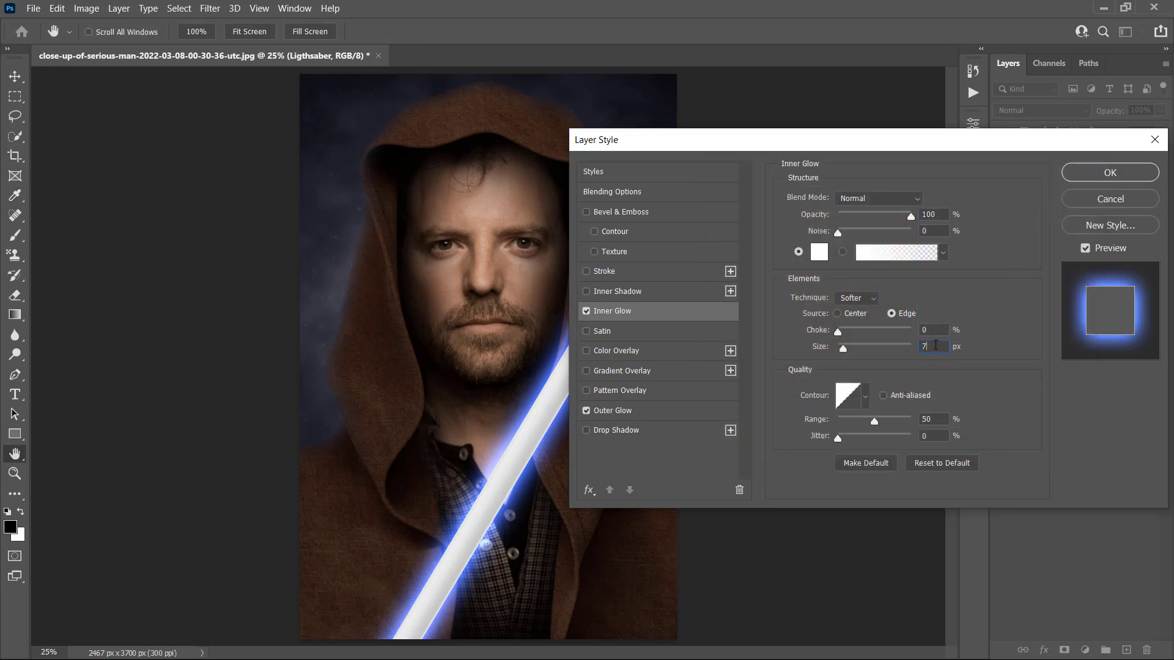
pyautogui.write('5')
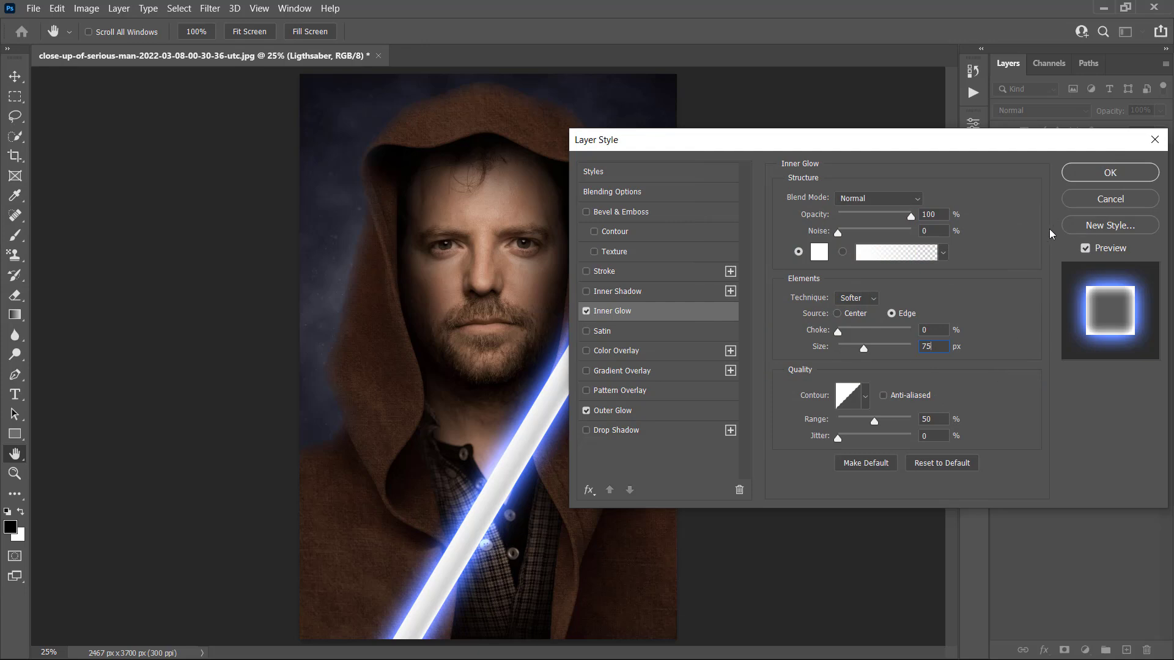
pyautogui.click(1110, 172)
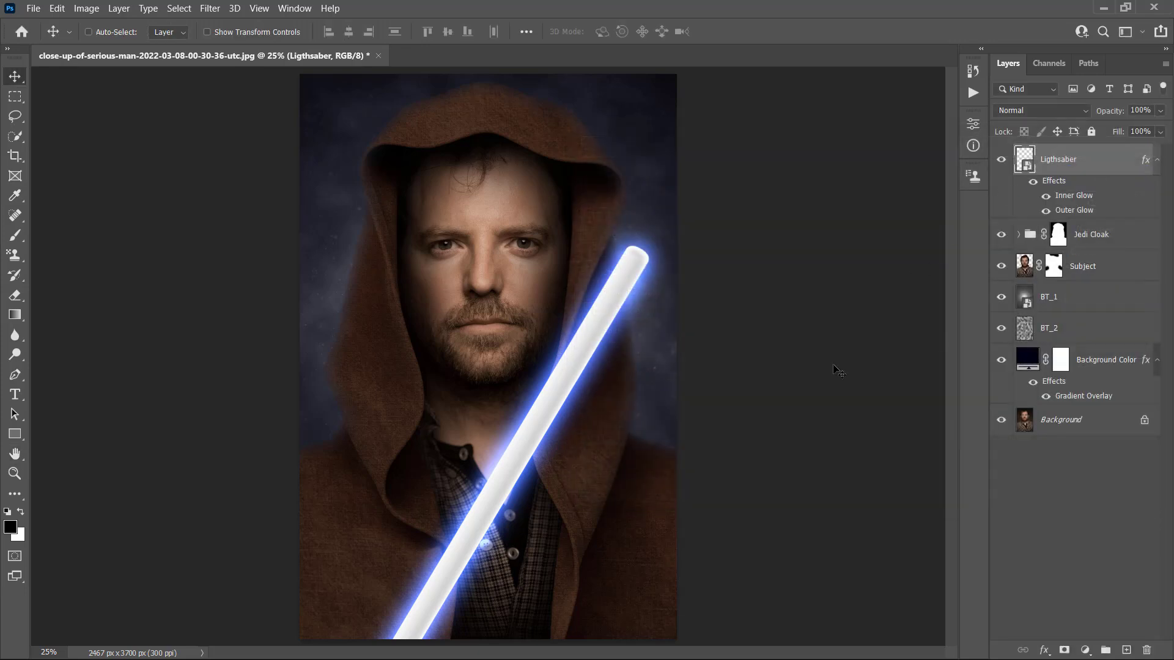
# Duplicate the Subject layer and Jedi Cloak group, merge the copies and place the merged layer directly below Subject.
pyautogui.click(1120, 271)
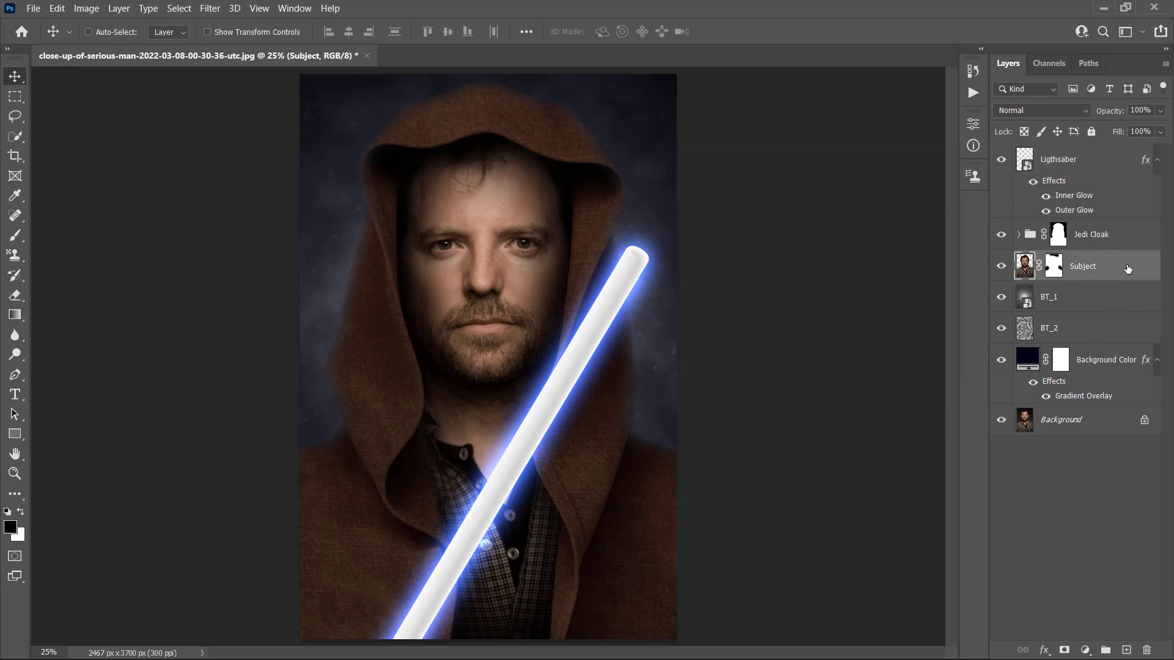
pyautogui.keyDown('shift'); pyautogui.click(1131, 238); pyautogui.keyUp('shift')
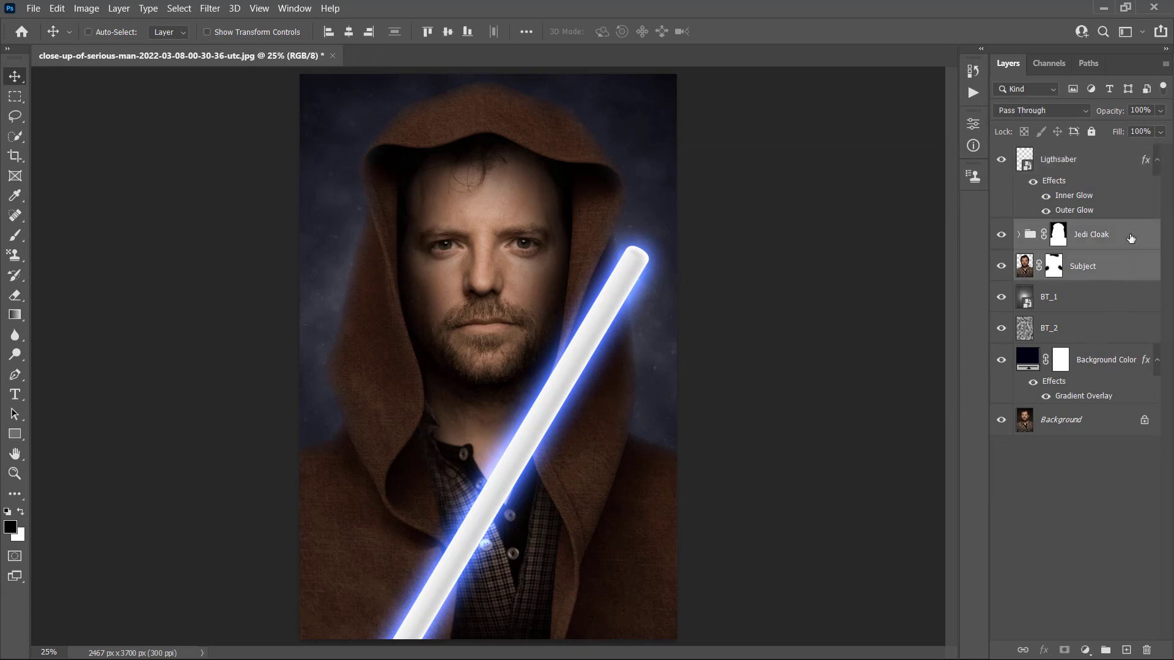
pyautogui.hotkey('ctrl', 'j')
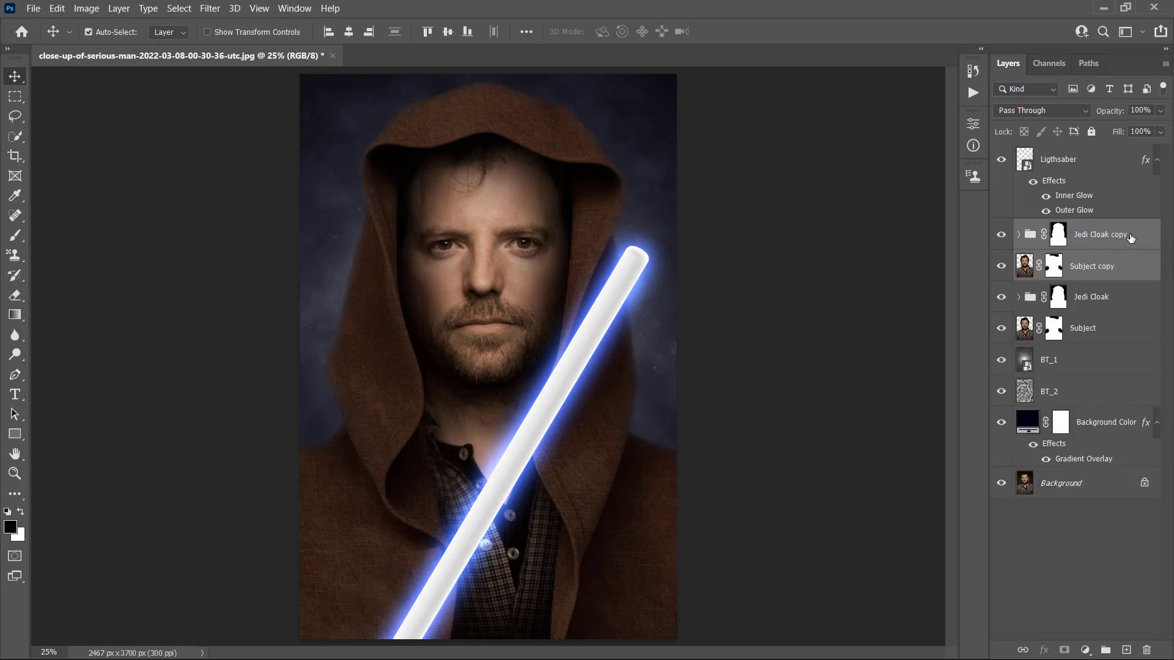
pyautogui.hotkey('ctrl', 'e')
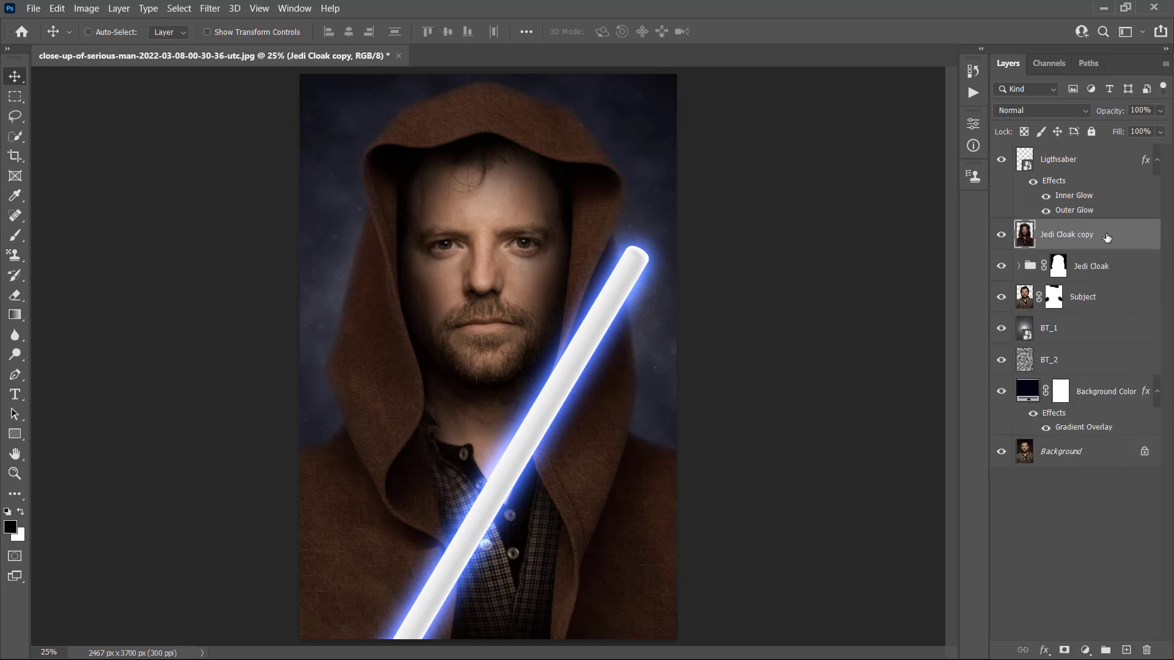
pyautogui.moveTo(1106, 238); pyautogui.dragTo(1107, 311)
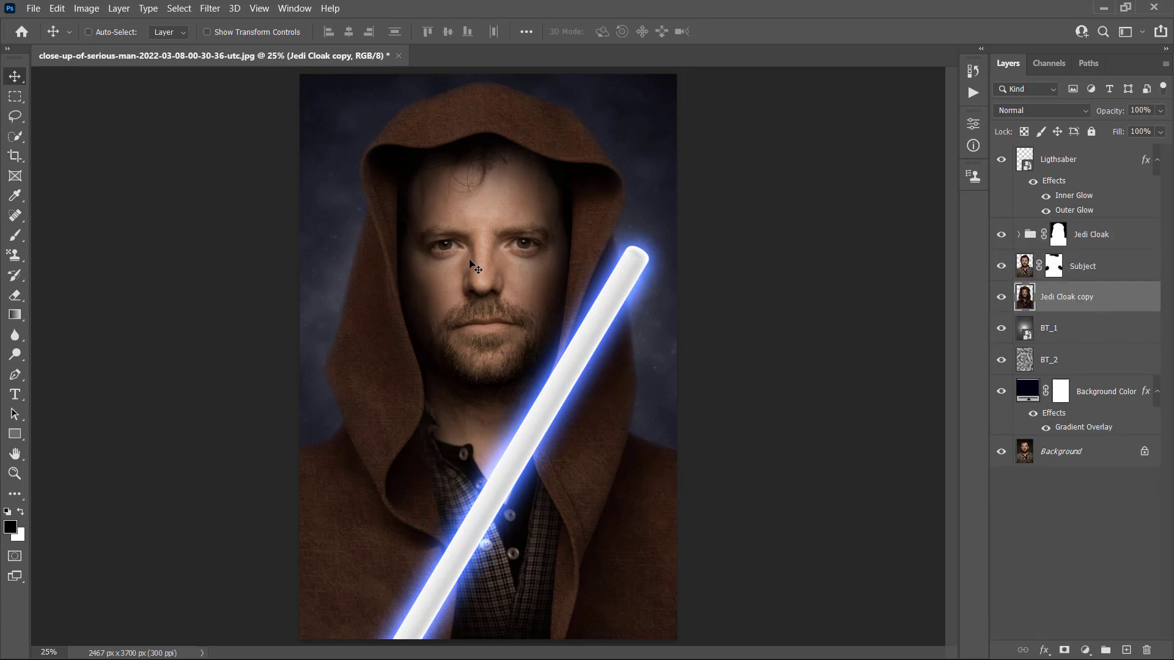
# Apply a Gaussian Blur with a 250-pixel radius to the merged Jedi Cloak copy layer.
pyautogui.click(209, 9)
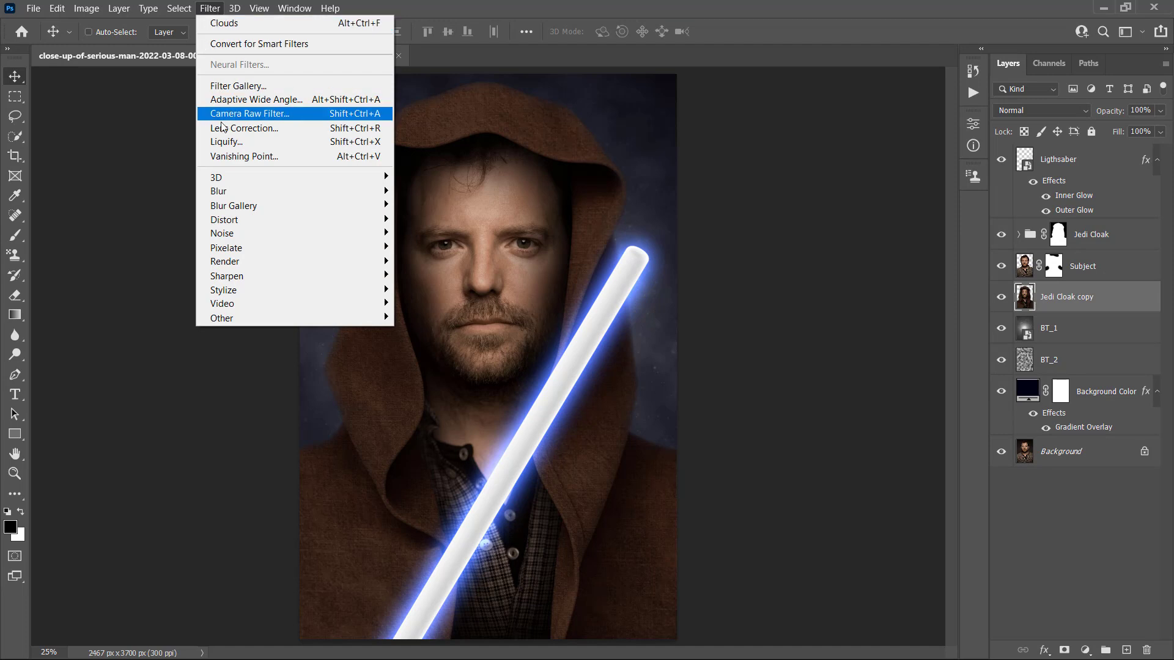
pyautogui.moveTo(342, 191)
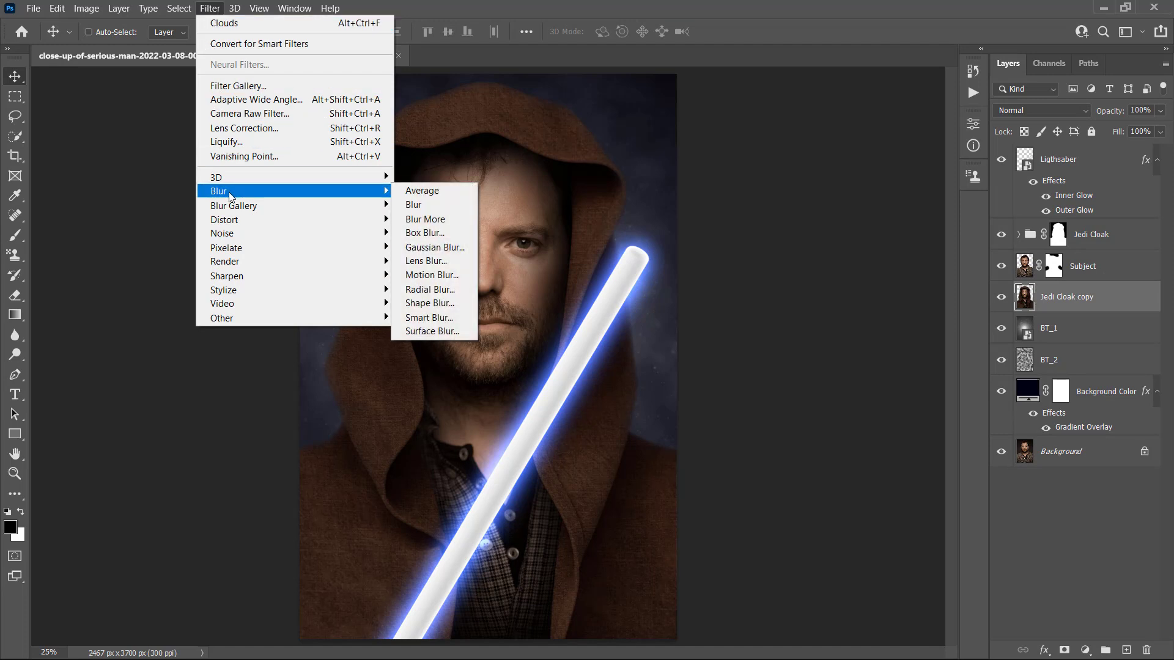
pyautogui.click(430, 247)
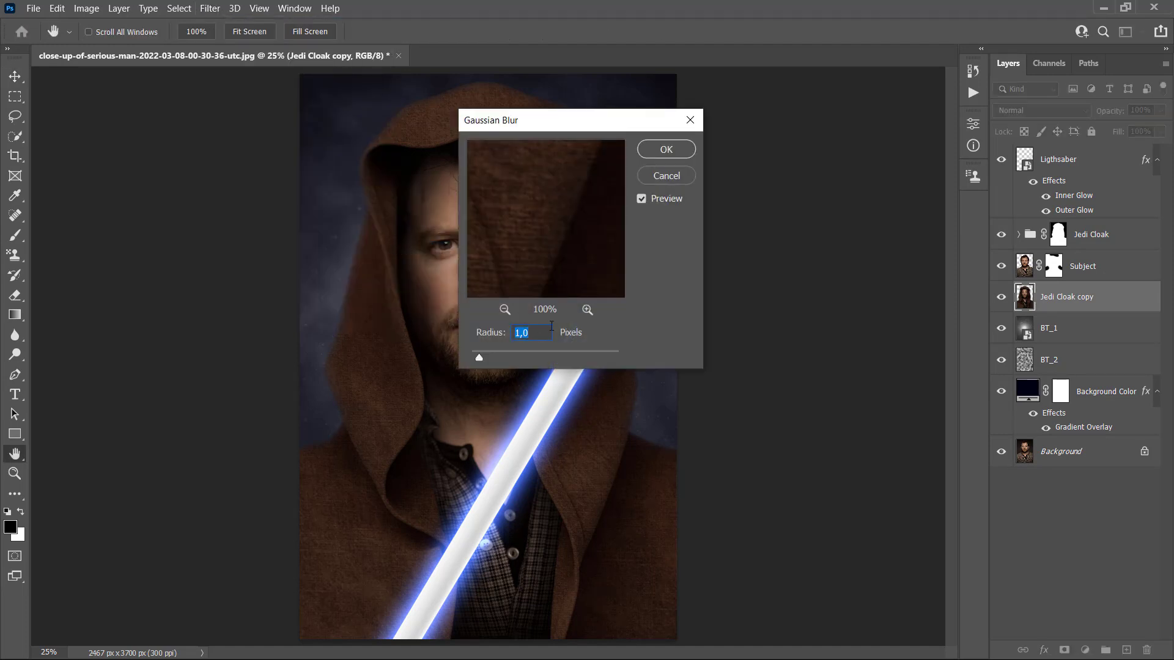
pyautogui.write('250')
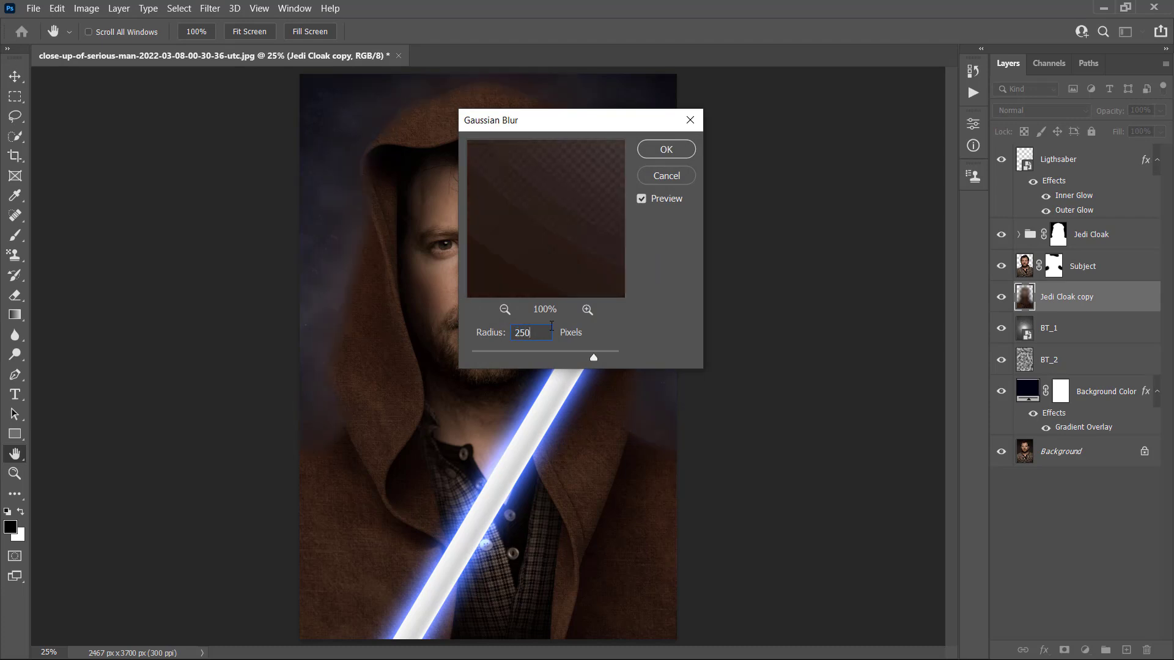
pyautogui.click(666, 152)
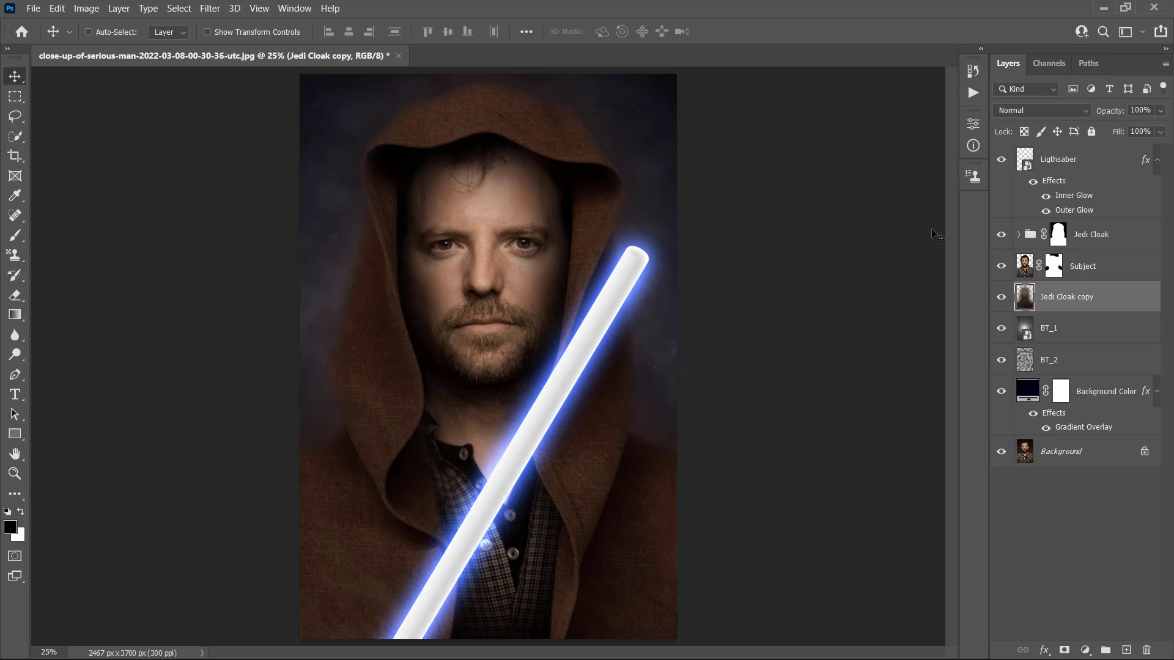
# Set the blurred layer's blend mode to Linear Dodge (Add) and rename it Subject Glow.
pyautogui.click(1028, 106)
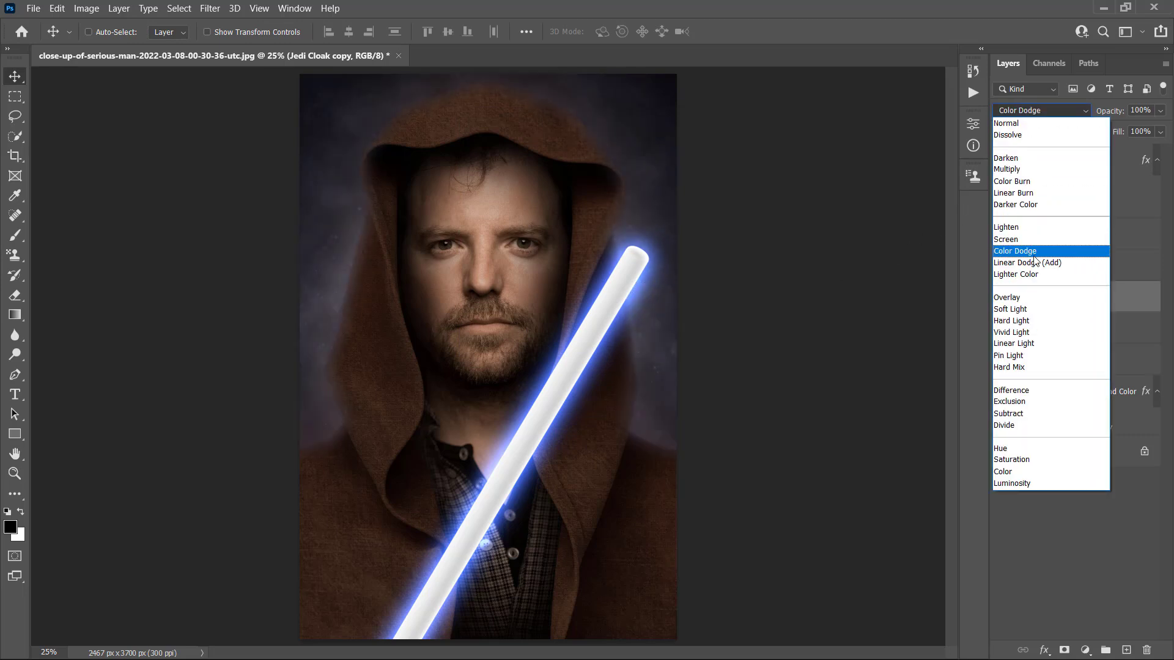
pyautogui.click(1017, 262)
pyautogui.doubleClick(1065, 296)
pyautogui.write('Subject Glow')
pyautogui.press('Return')
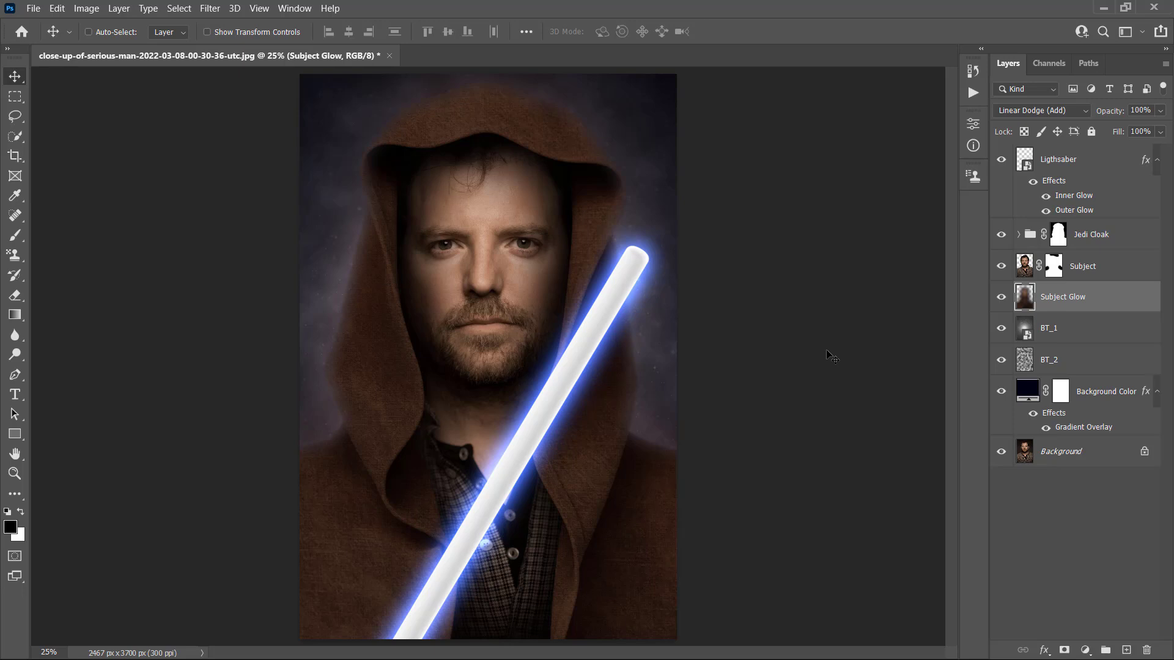
# Scale the Subject Glow layer's width to 150% and apply the transform.
pyautogui.hotkey('ctrl', 't')
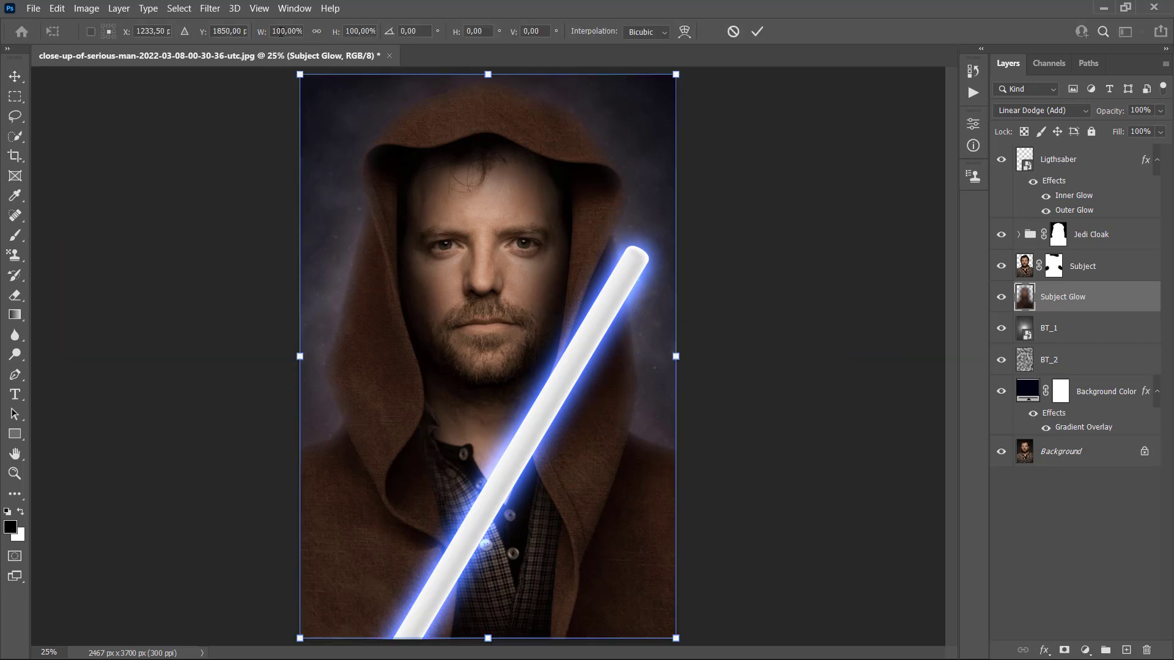
pyautogui.moveTo(282, 30); pyautogui.dragTo(264, 33)
pyautogui.write('15')
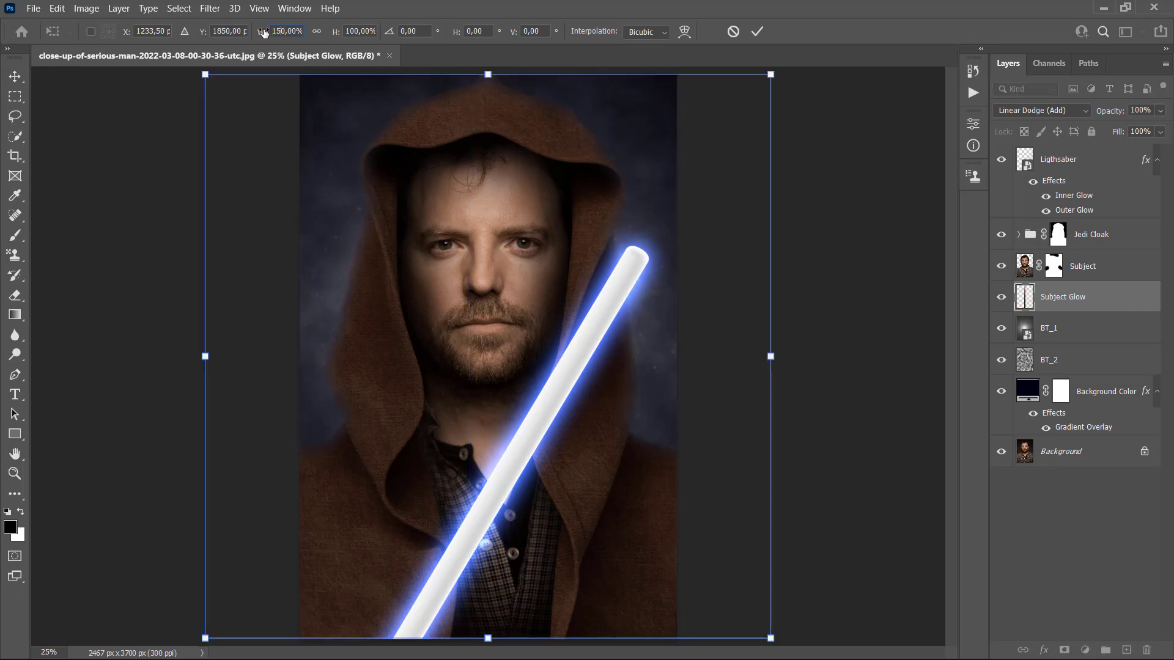
pyautogui.click(757, 31)
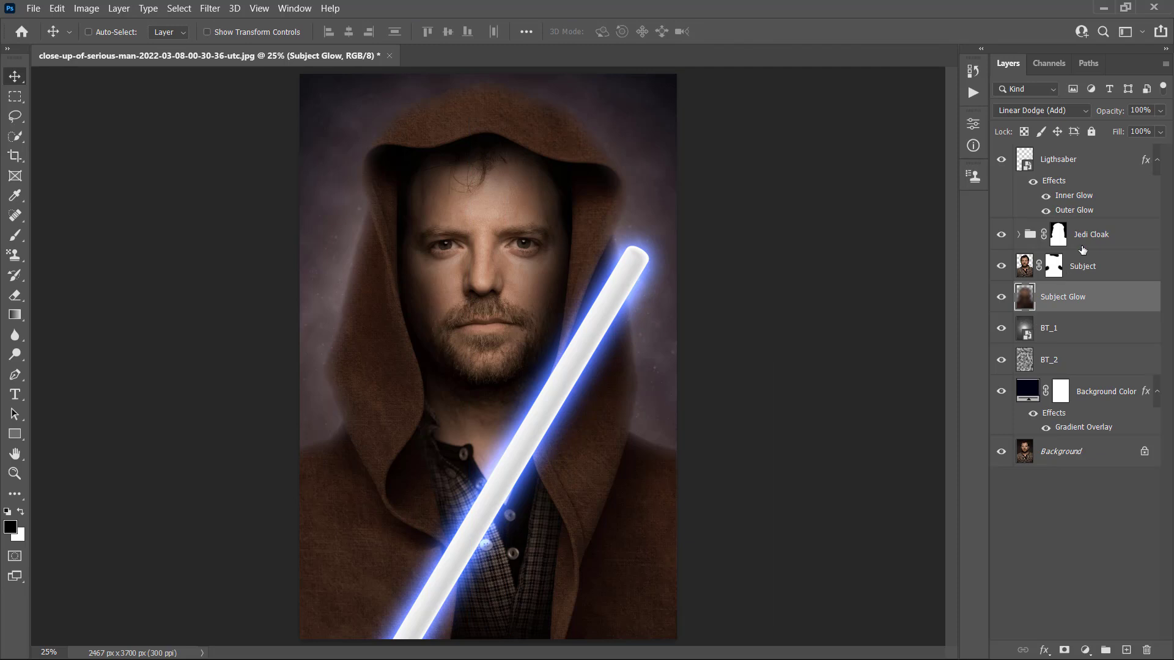
# Add a gradient fill layer named Light Source above the Ligthsaber layer.
pyautogui.click(1062, 173)
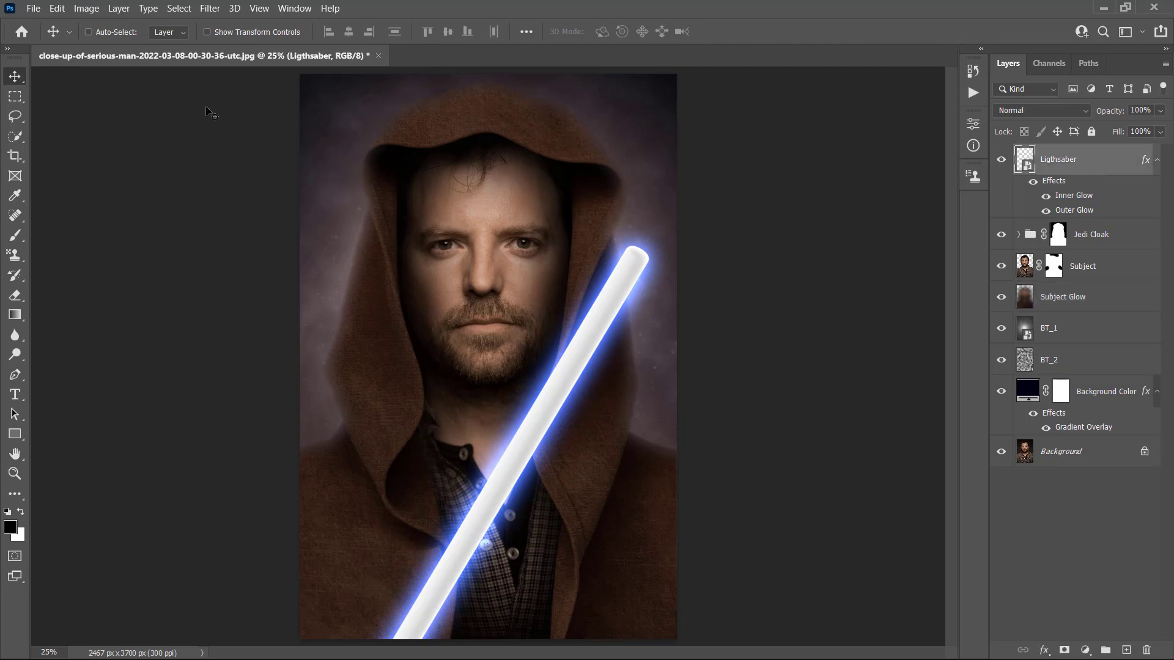
pyautogui.click(119, 9)
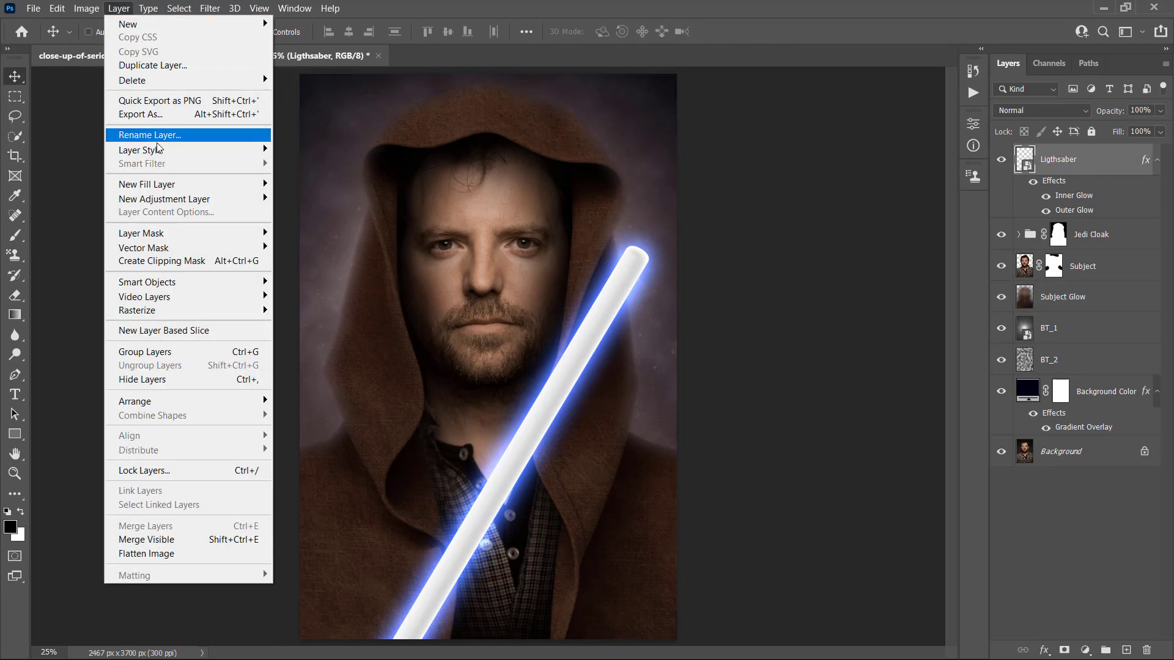
pyautogui.moveTo(164, 184)
pyautogui.click(309, 198)
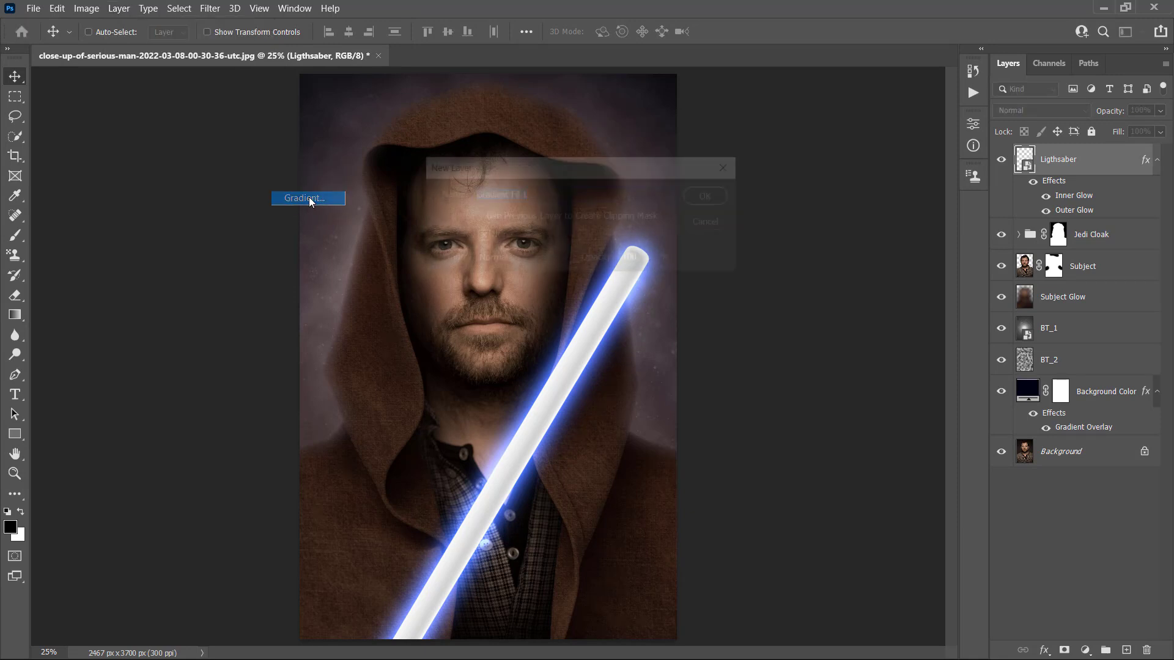
pyautogui.write('Ligh')
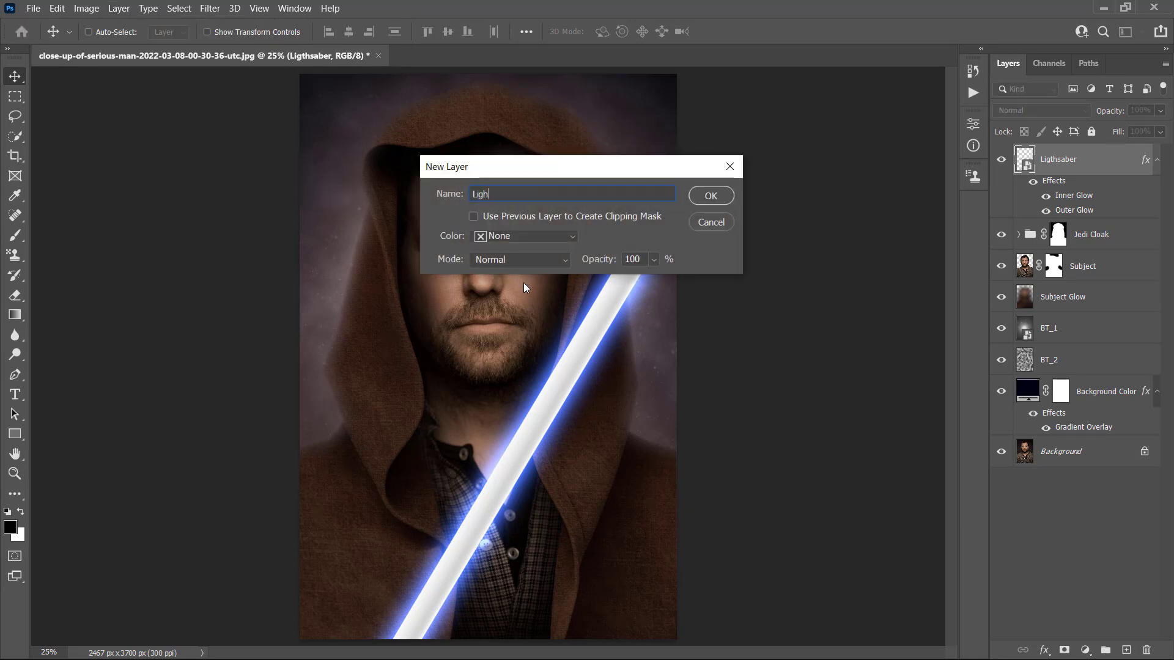
pyautogui.write('t Source')
pyautogui.click(716, 199)
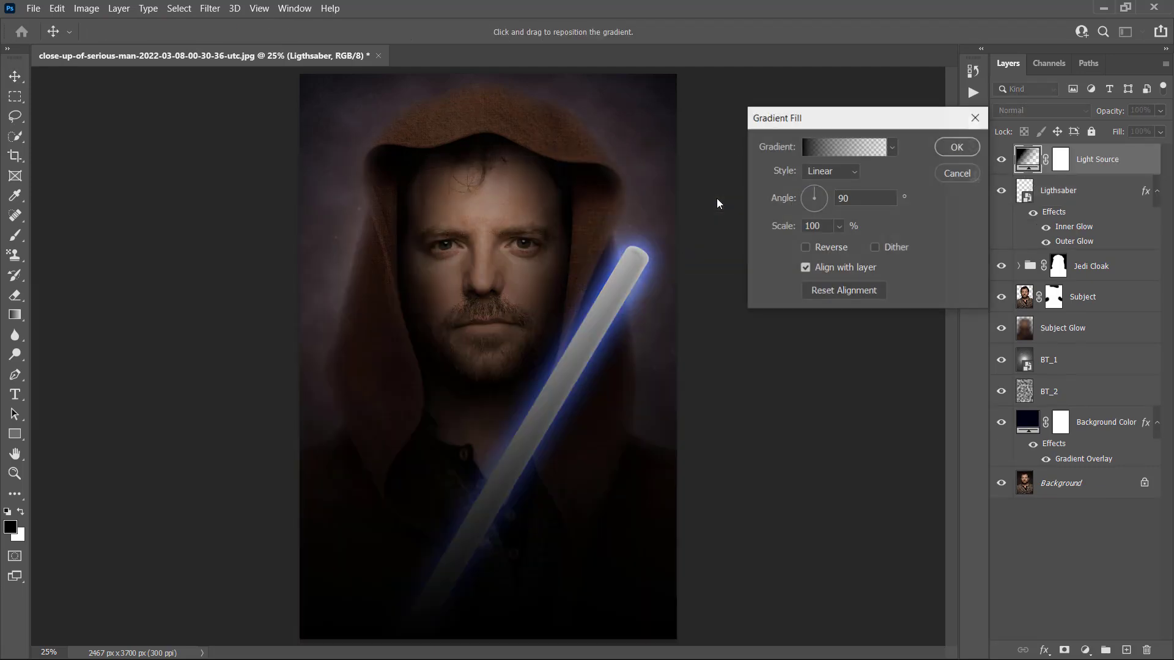
# Base the fill on the Foreground to Transparent preset and make both colour stops white.
pyautogui.click(806, 149)
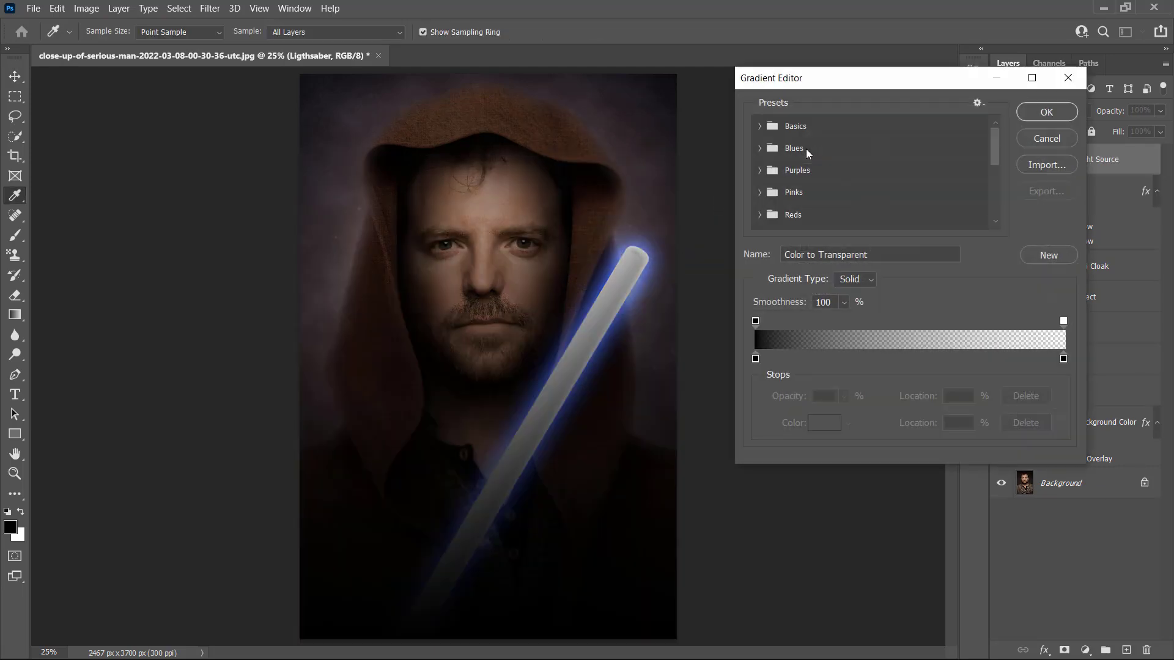
pyautogui.click(760, 126)
pyautogui.click(796, 150)
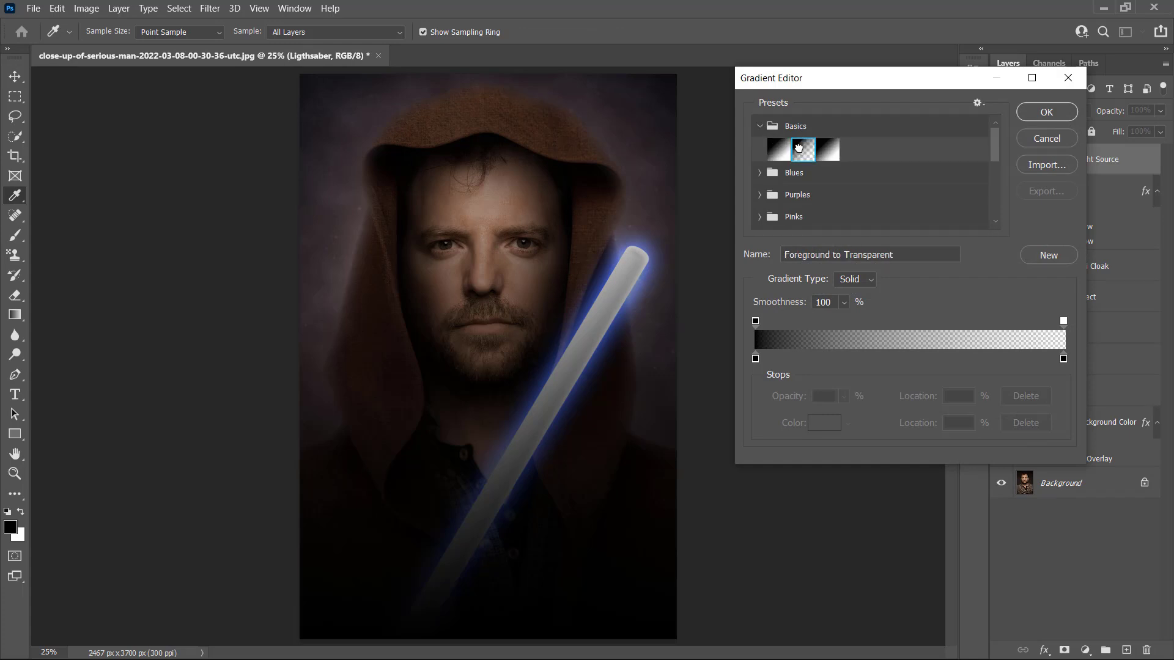
pyautogui.doubleClick(755, 359)
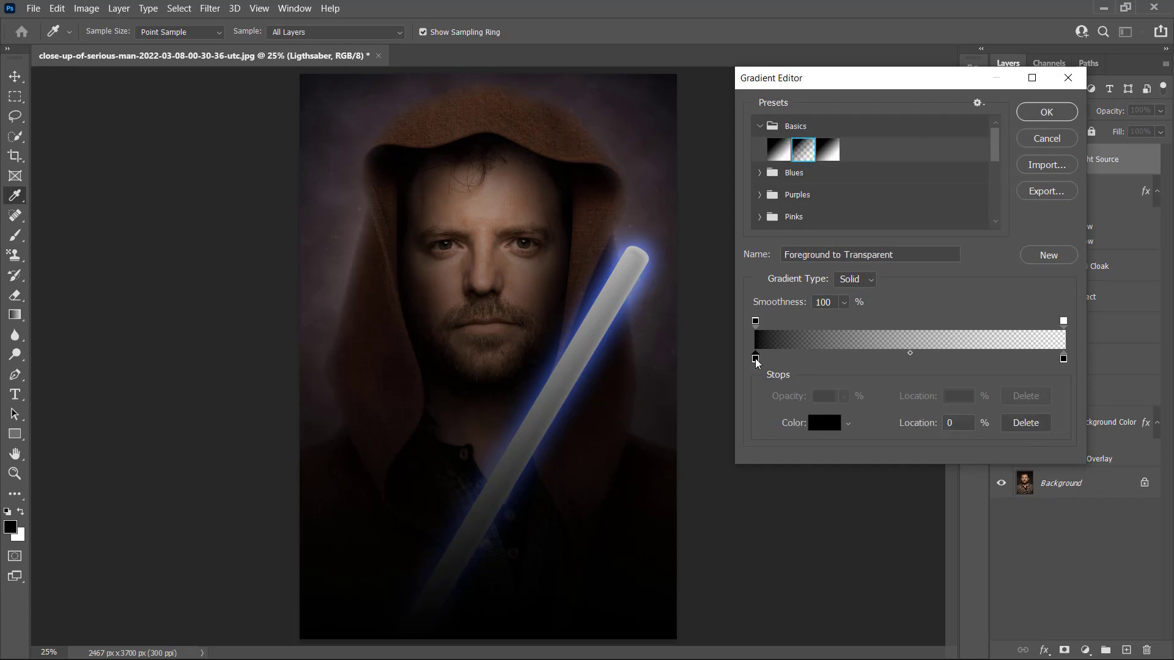
pyautogui.moveTo(762, 298); pyautogui.dragTo(600, 90)
pyautogui.click(1098, 172)
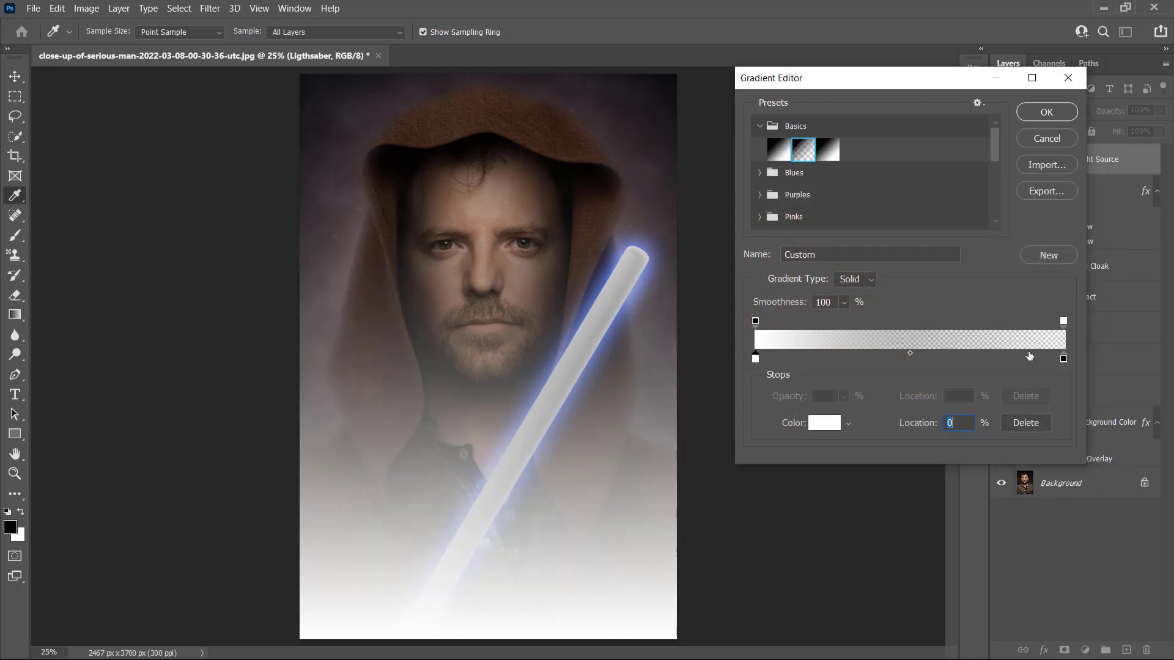
pyautogui.doubleClick(1062, 358)
pyautogui.moveTo(847, 269); pyautogui.dragTo(703, 197)
pyautogui.press('Return')
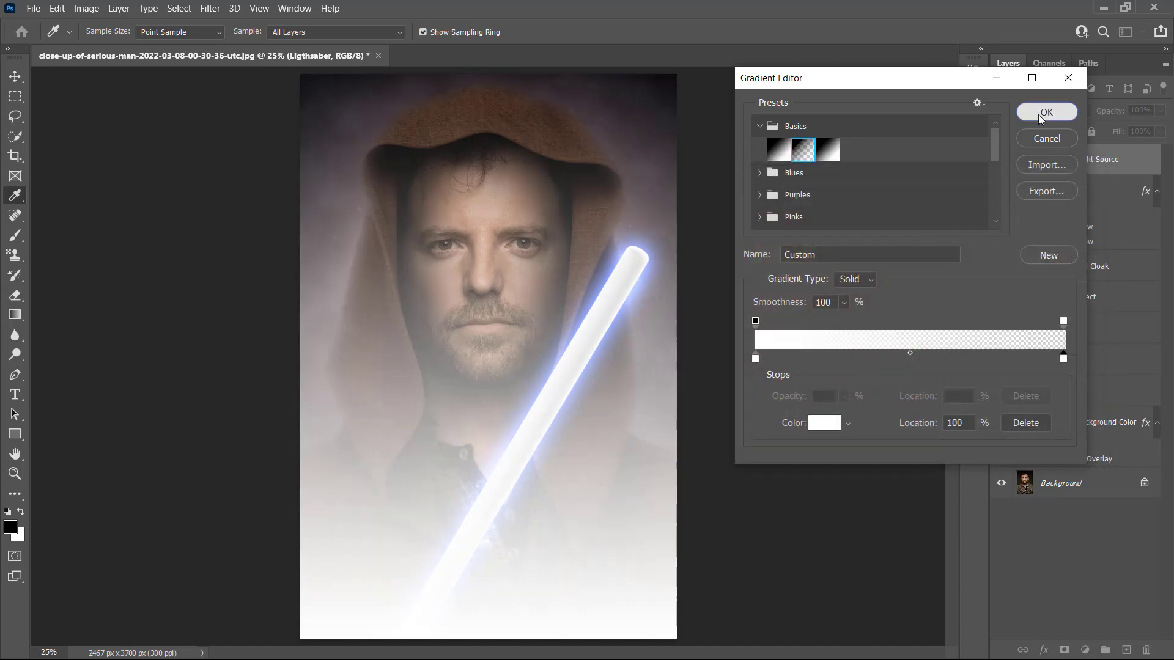
pyautogui.click(1046, 112)
# Set the gradient fill's style to Reflected and its angle to 0°, and apply the fill.
pyautogui.click(837, 172)
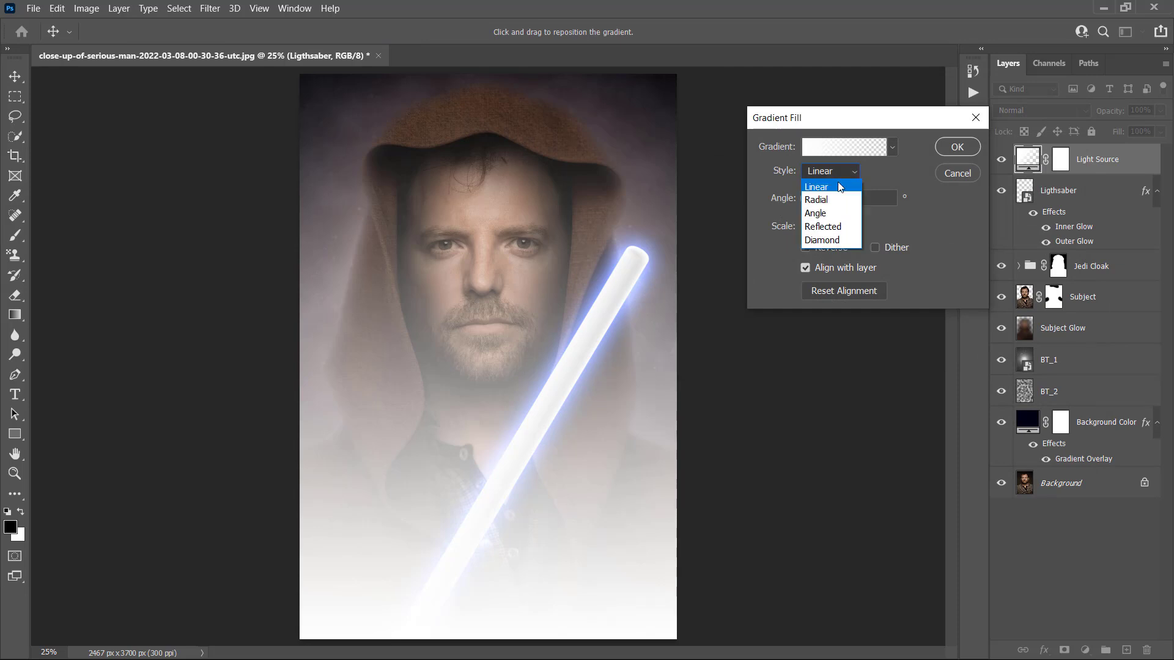
pyautogui.click(837, 226)
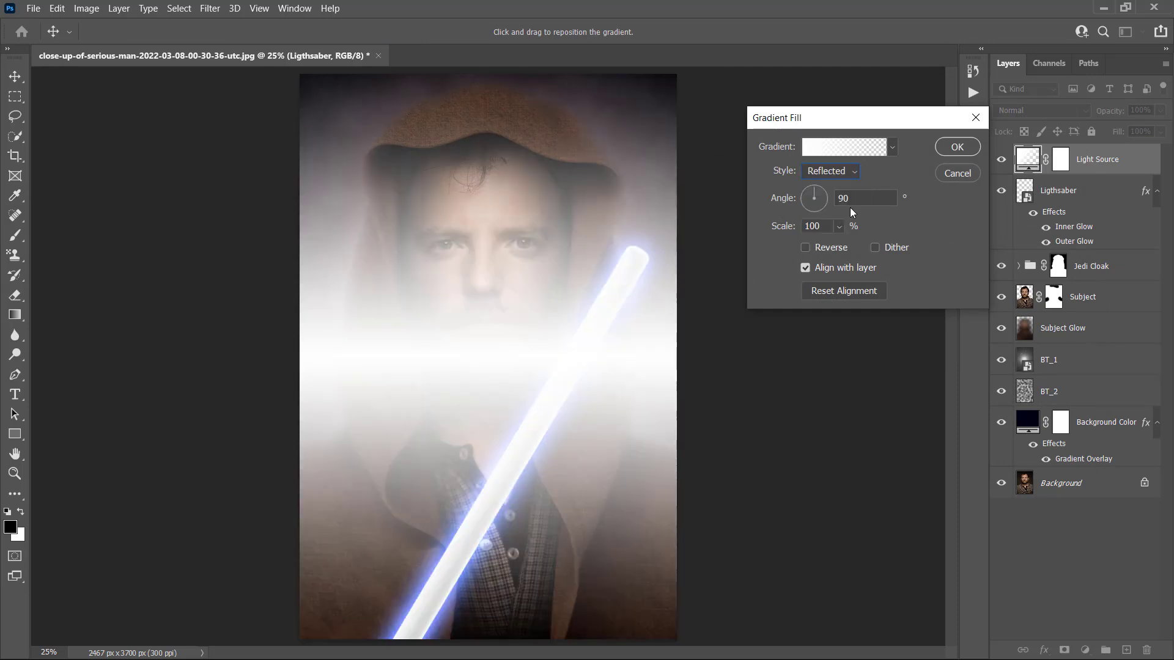
pyautogui.write('0')
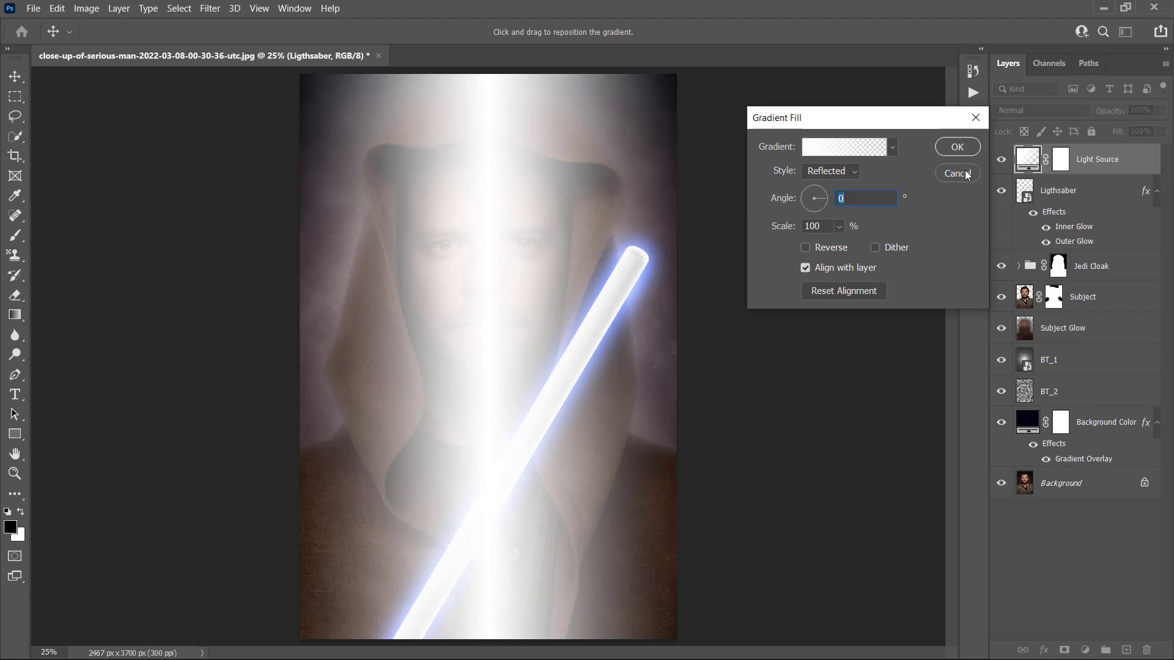
pyautogui.click(957, 147)
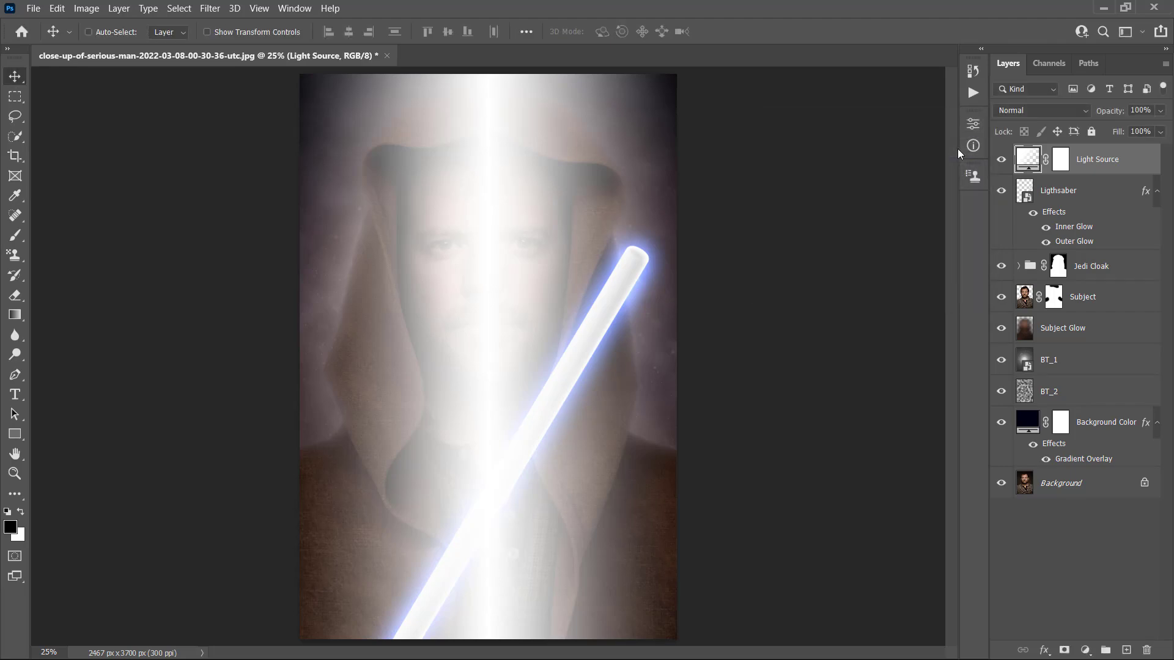
# Set the Light Source layer's blend mode to Overlay and its opacity to 50%.
pyautogui.click(1025, 114)
pyautogui.click(1026, 299)
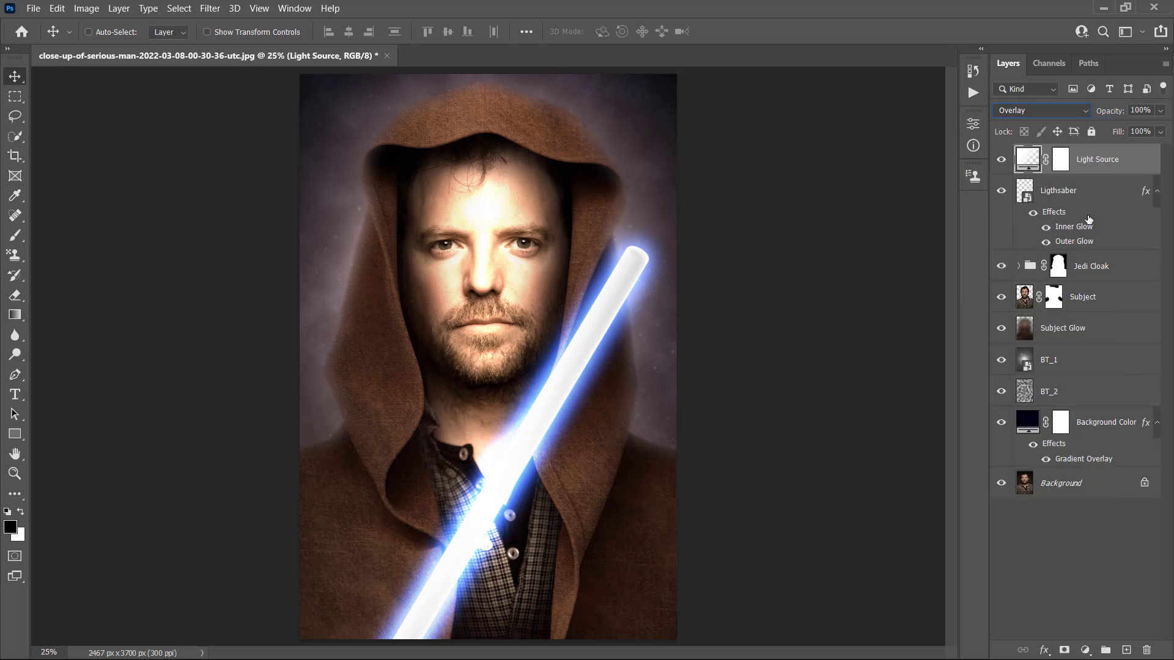
pyautogui.write('50')
pyautogui.press('Return')
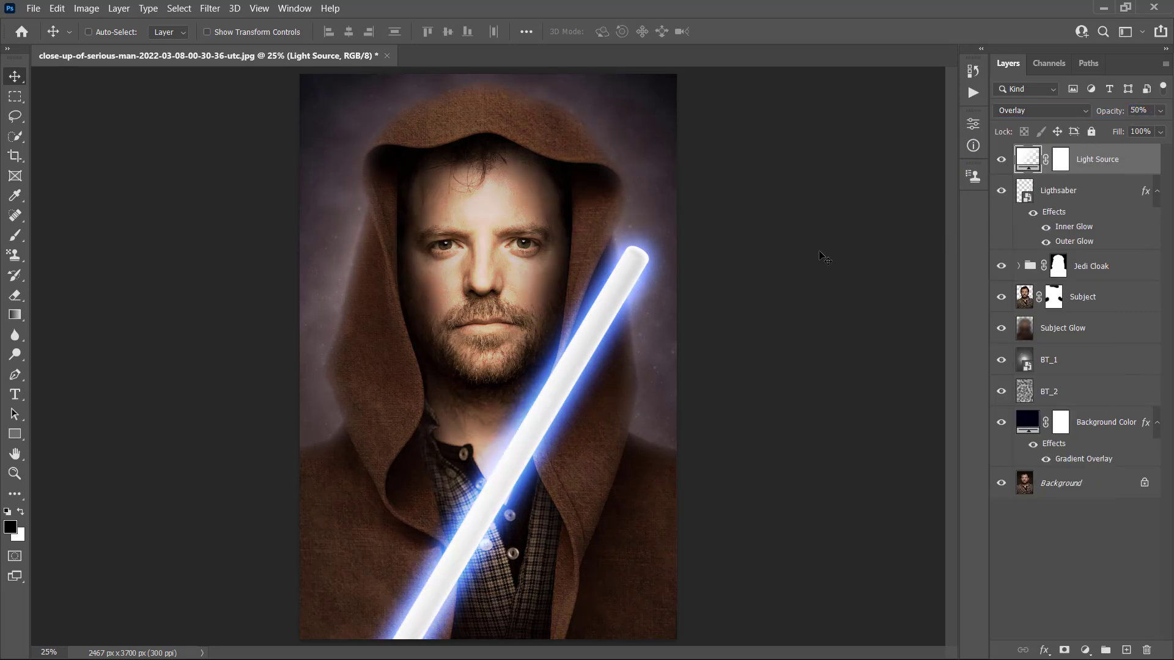
# Add a gradient fill layer named Darkening directly above the Ligthsaber layer.
pyautogui.click(1094, 204)
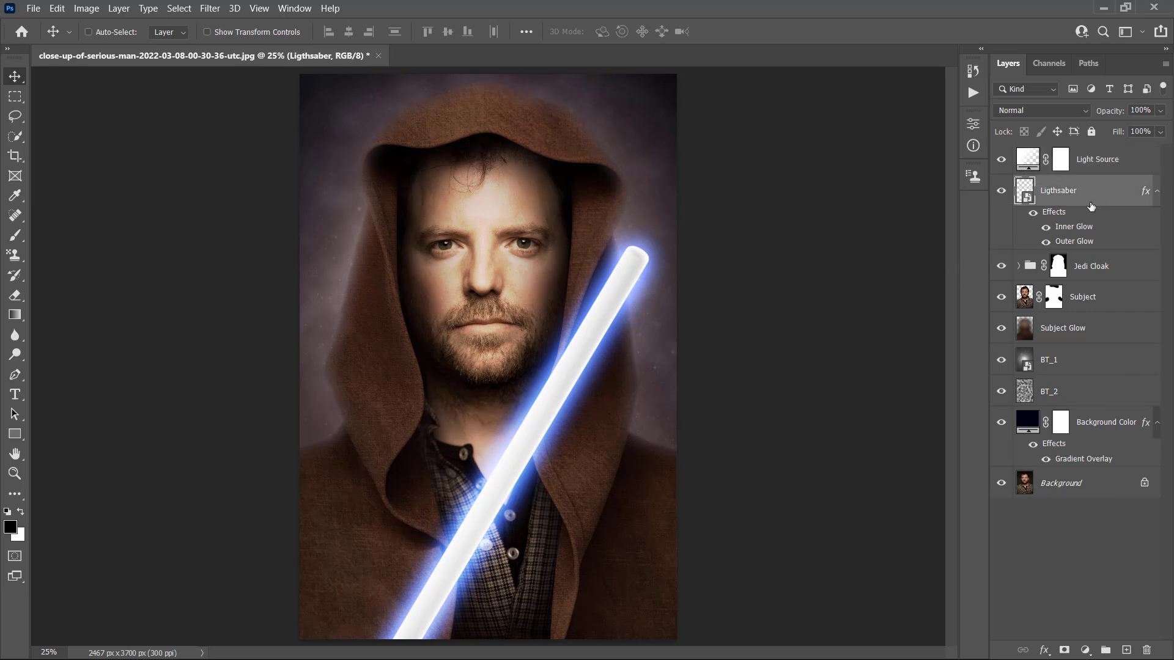
pyautogui.click(123, 16)
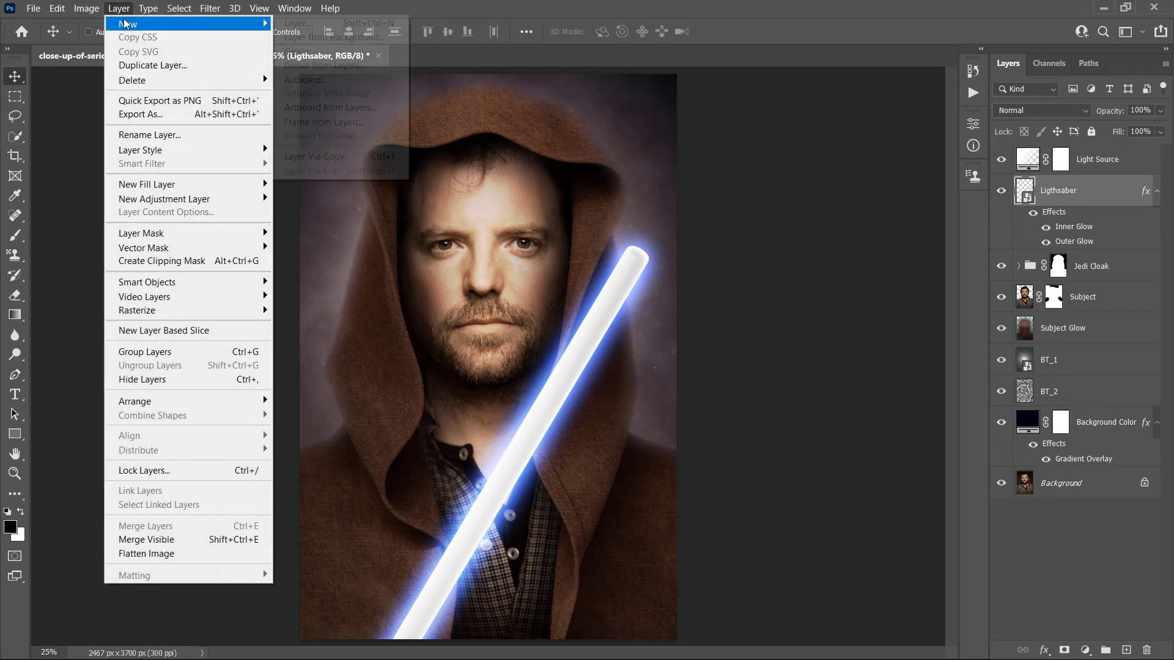
pyautogui.moveTo(162, 184)
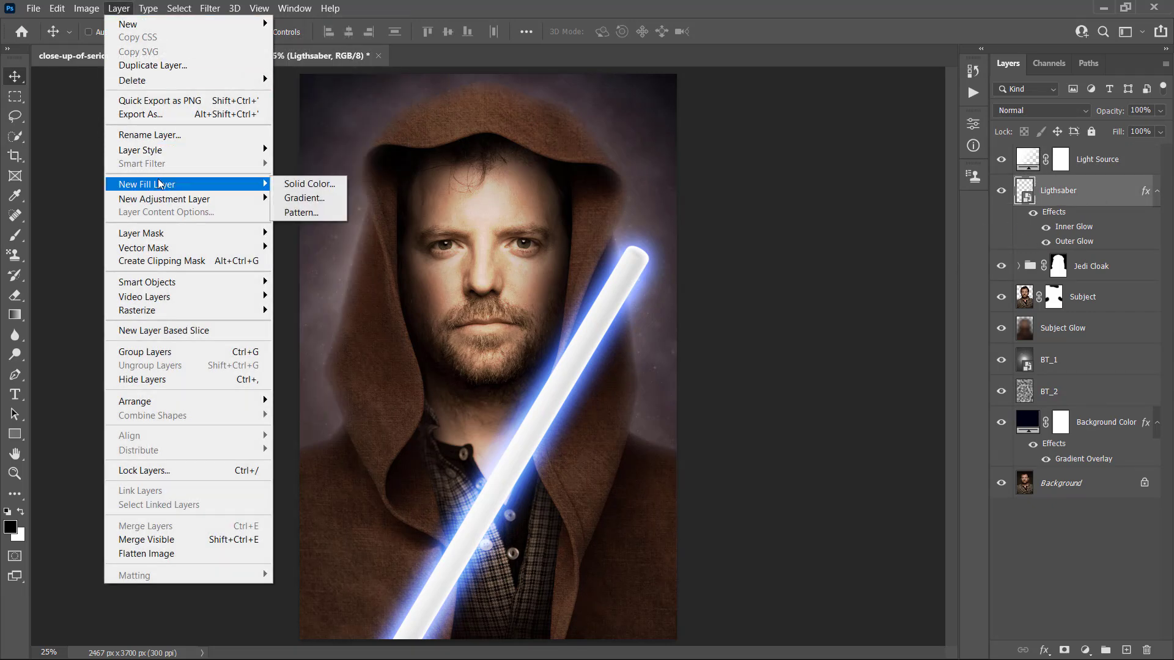
pyautogui.click(302, 198)
pyautogui.write('Darkening')
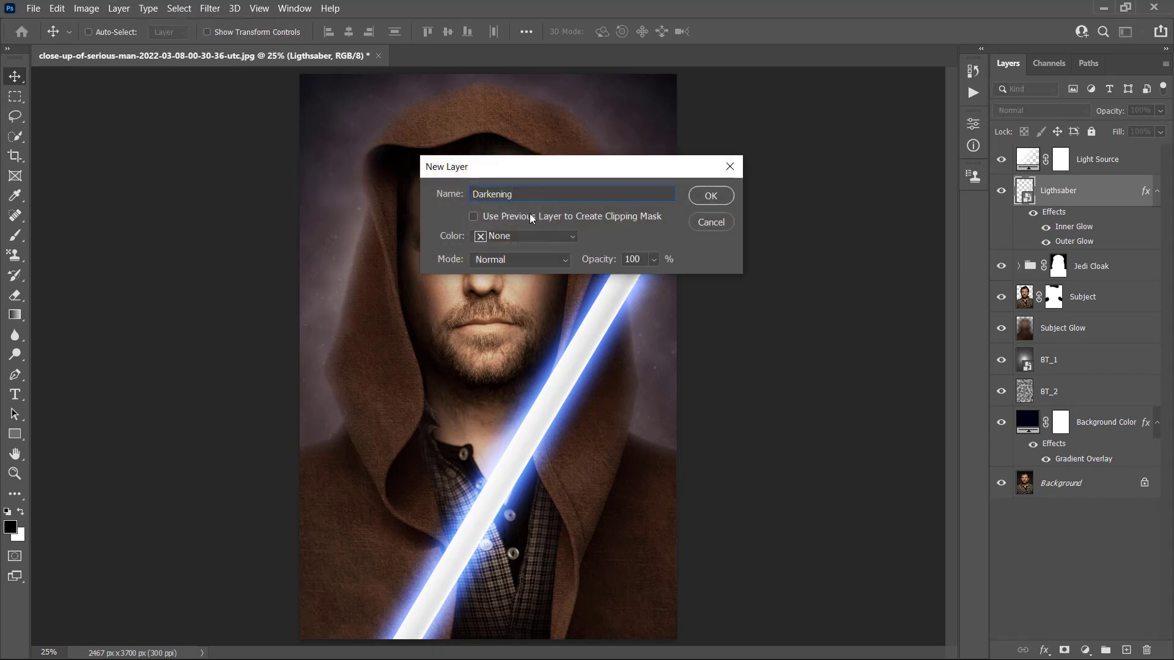
pyautogui.click(711, 202)
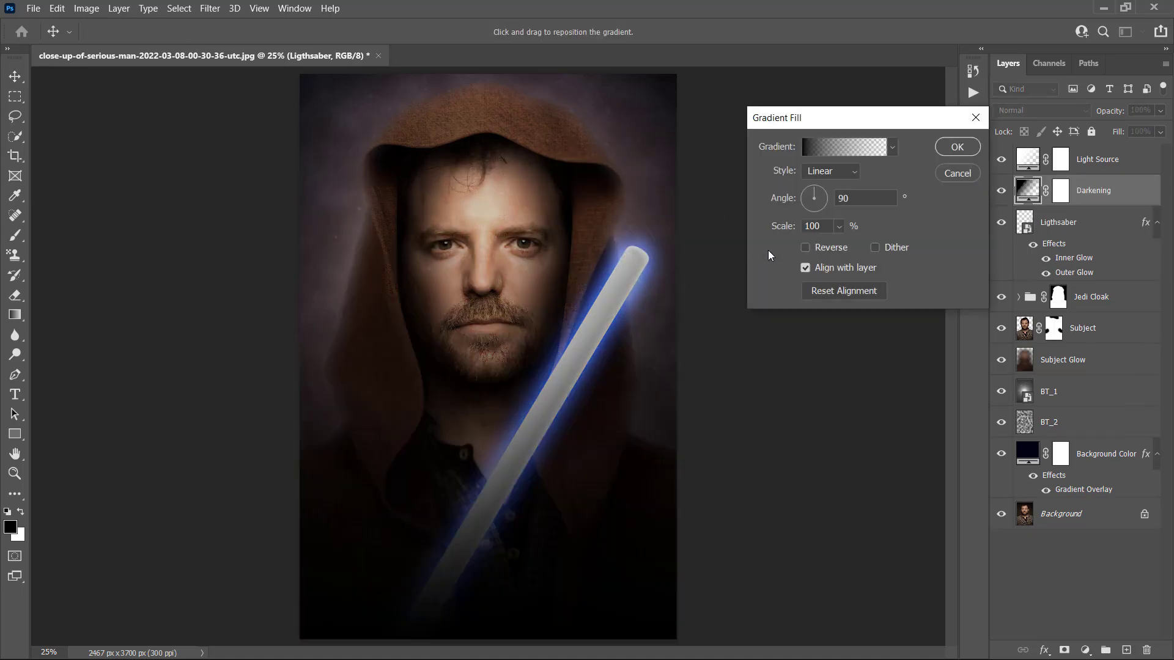
# Set the Darkening gradient's style to Reflected and its angle to 0°, reverse it, and apply the fill.
pyautogui.click(830, 171)
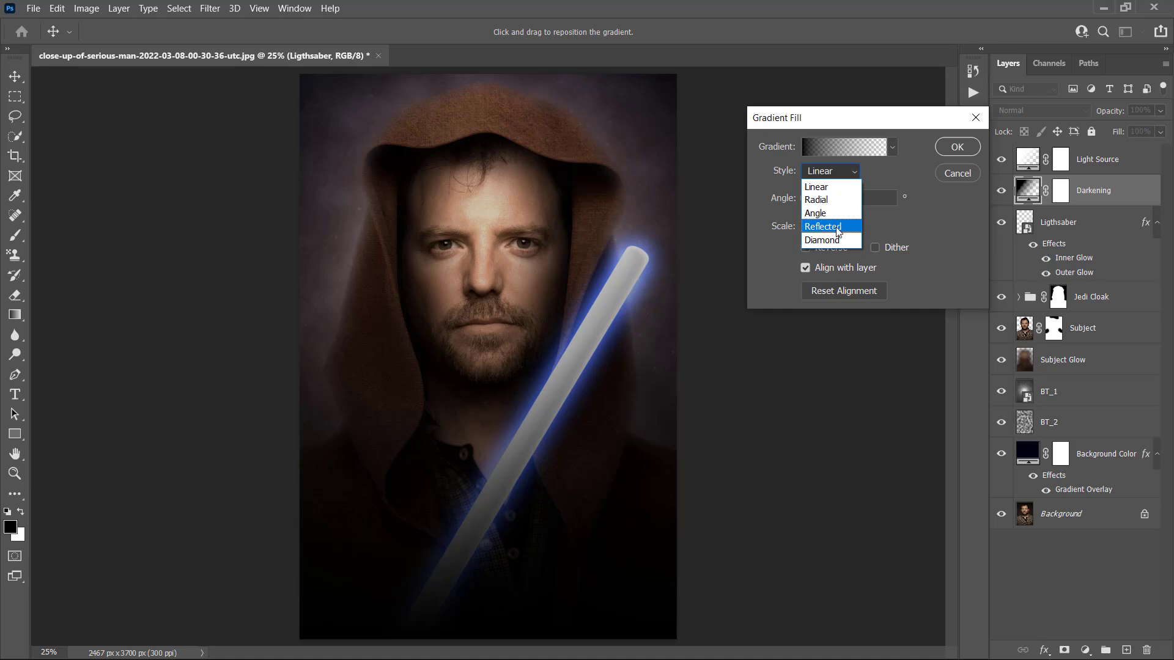
pyautogui.click(834, 226)
pyautogui.click(840, 197)
pyautogui.write('0')
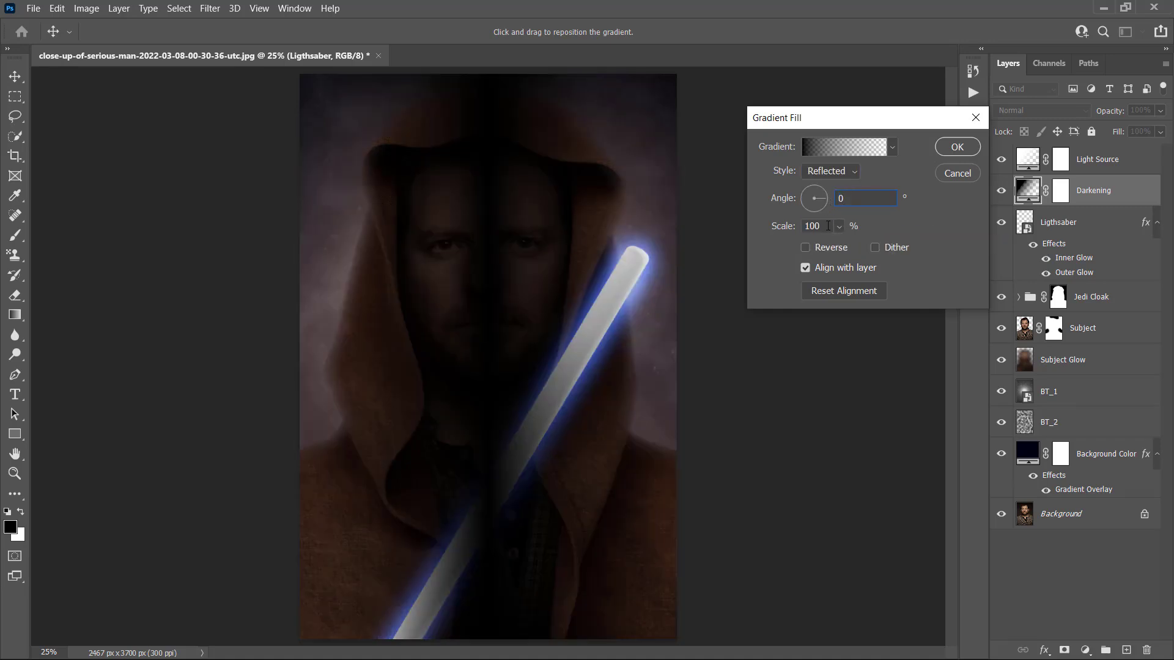
pyautogui.click(824, 247)
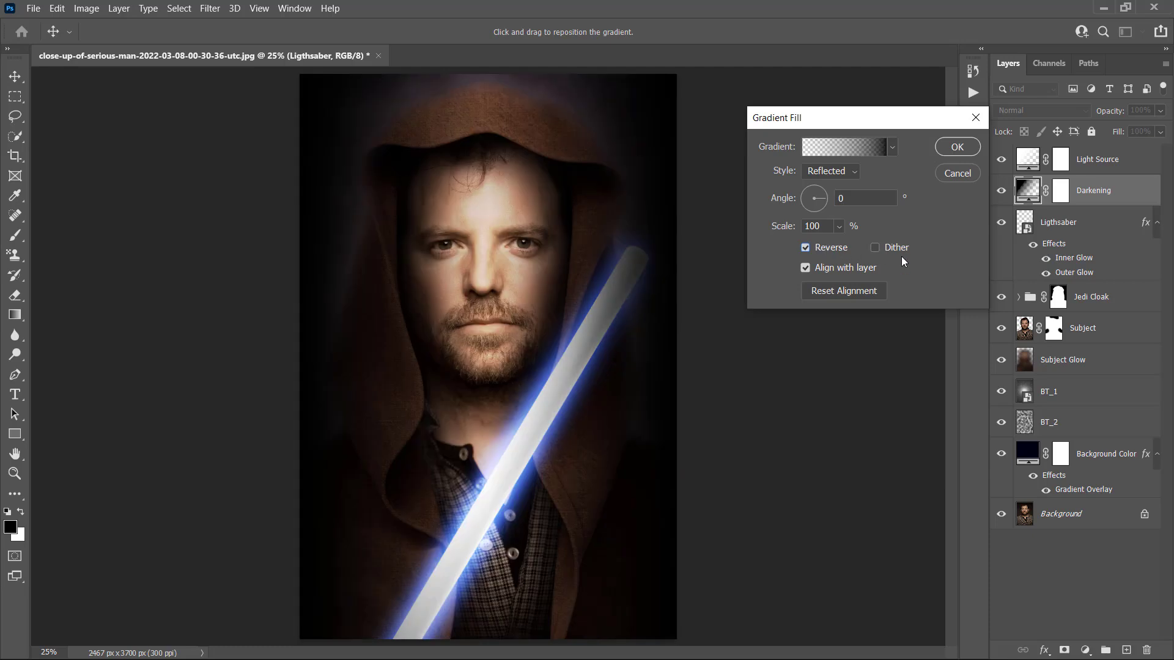
pyautogui.click(948, 148)
# Set the Darkening layer's blend mode to Overlay and its opacity to 50%.
pyautogui.click(1018, 113)
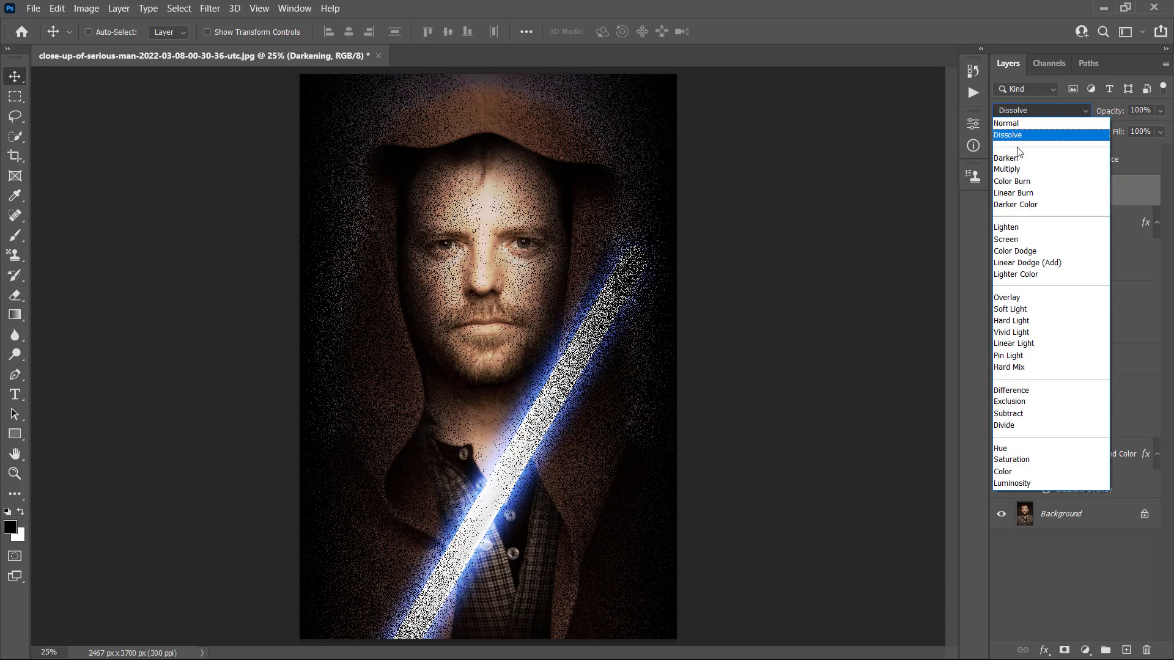
pyautogui.click(1020, 298)
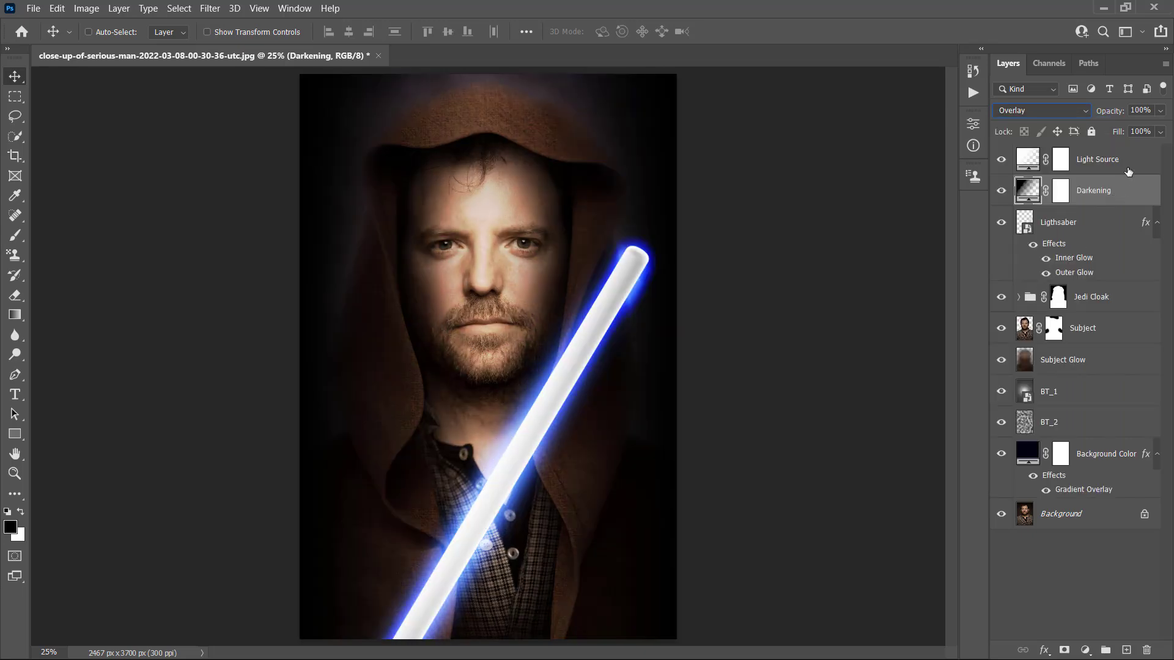
pyautogui.click(1140, 110)
pyautogui.write('50')
pyautogui.press('Return')
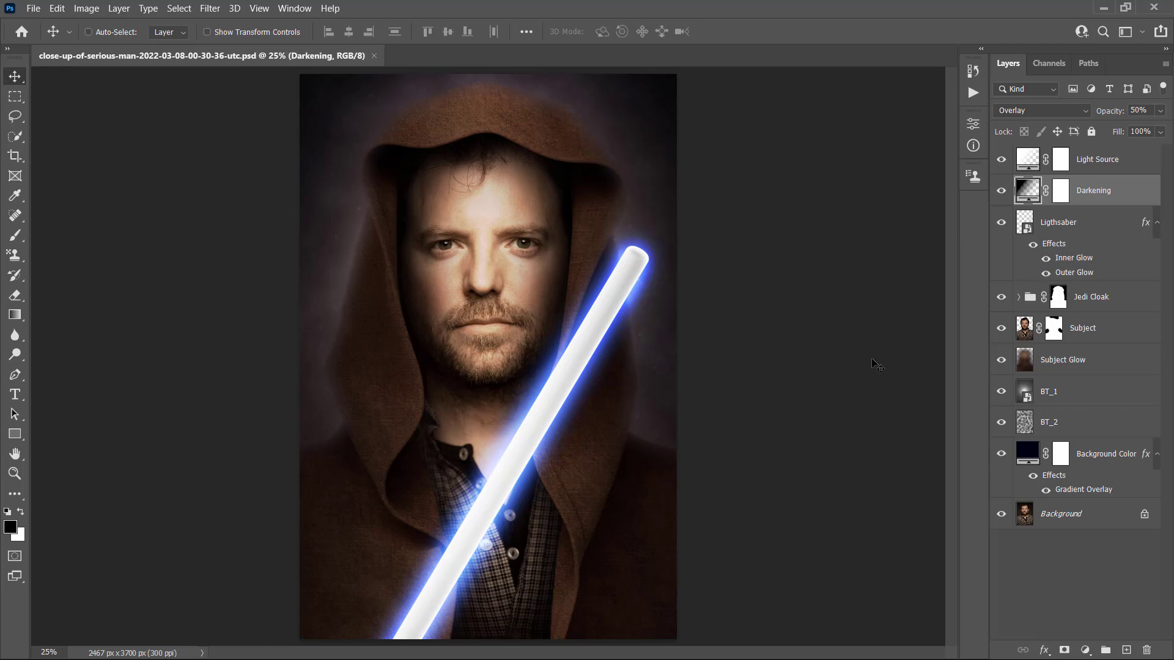
# Add a Levels adjustment layer named Subject_Brightness above the Subject layer and clip it to Subject.
pyautogui.click(1112, 339)
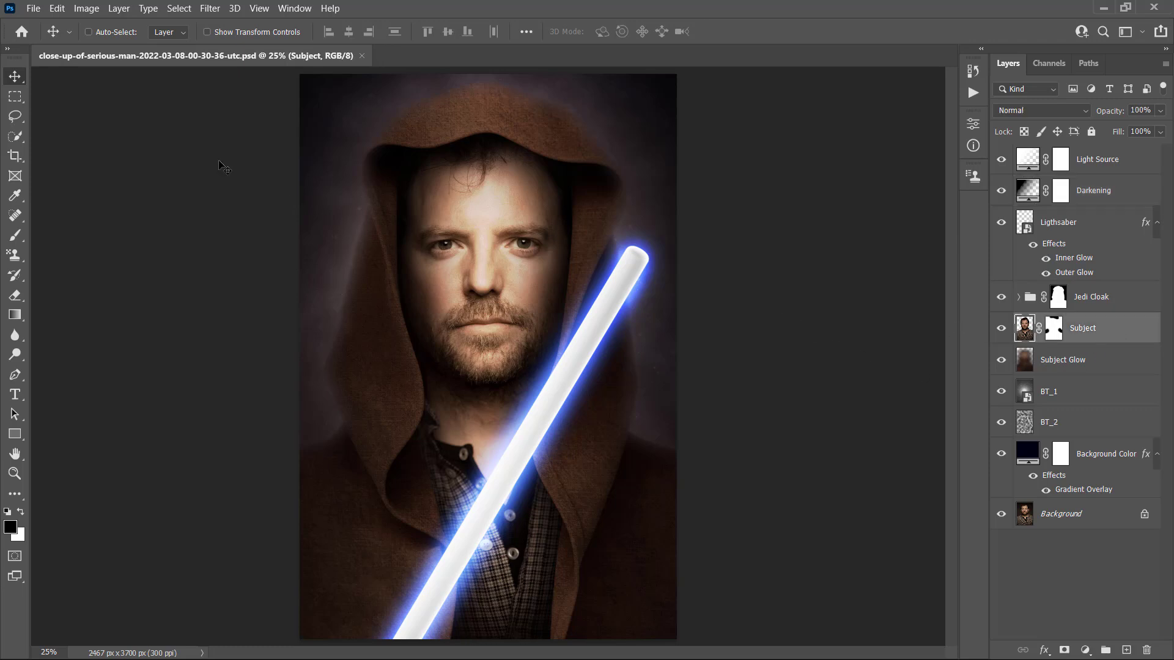
pyautogui.click(119, 8)
pyautogui.moveTo(162, 150)
pyautogui.moveTo(249, 201)
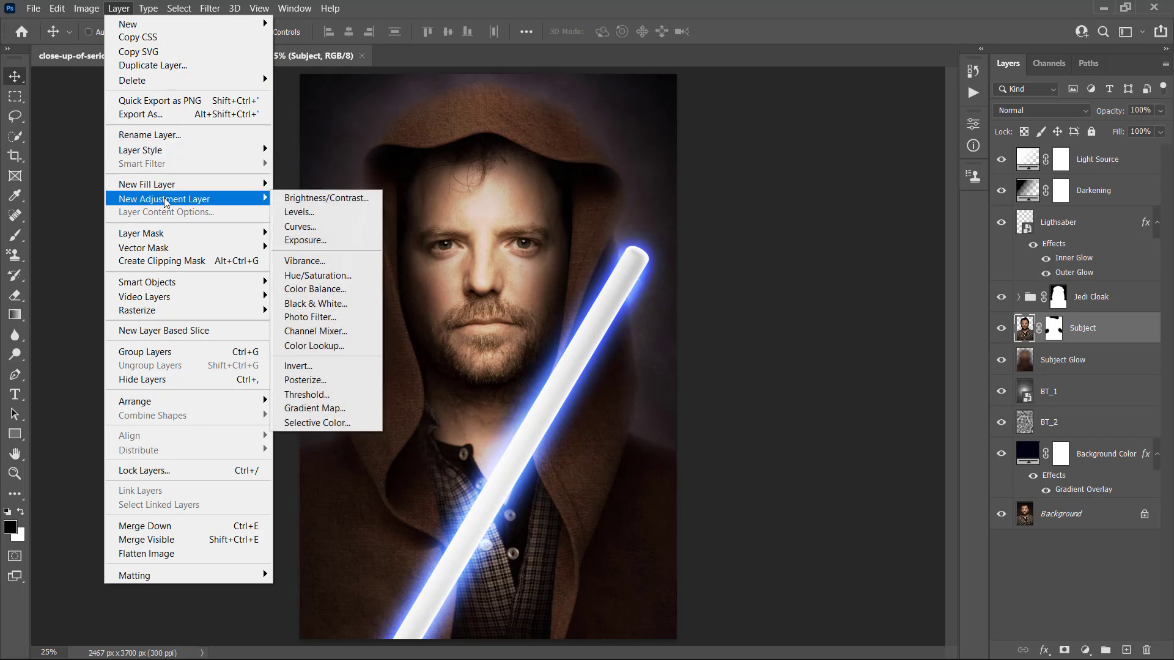
pyautogui.click(302, 213)
pyautogui.write('Sub')
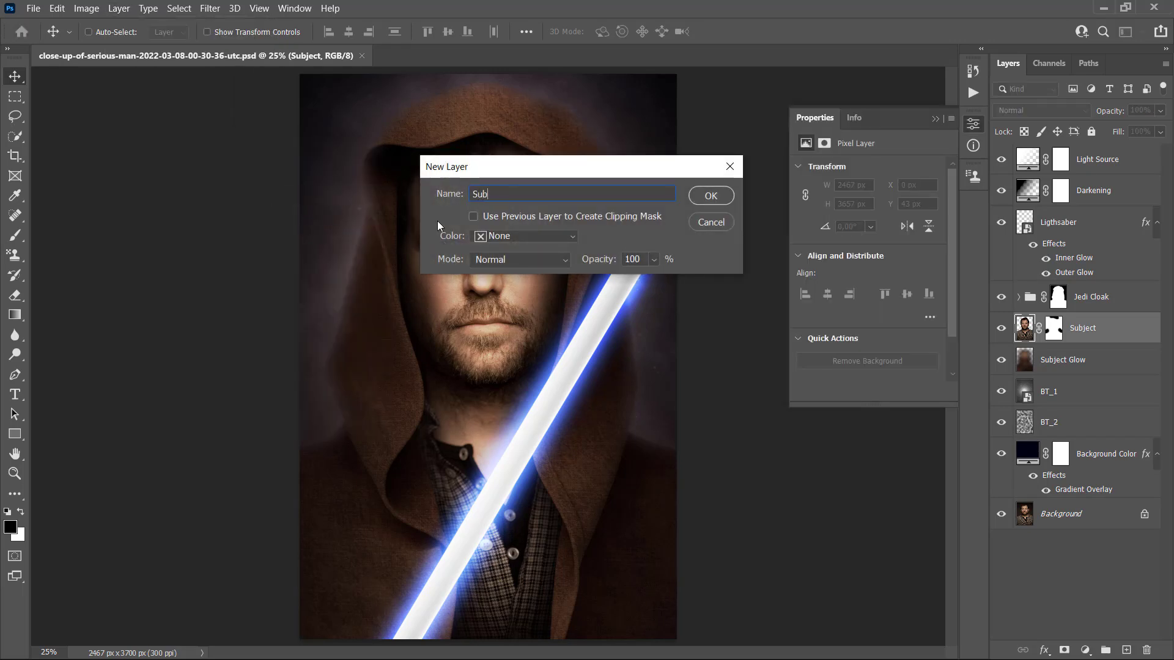
pyautogui.write('ject_Brightness')
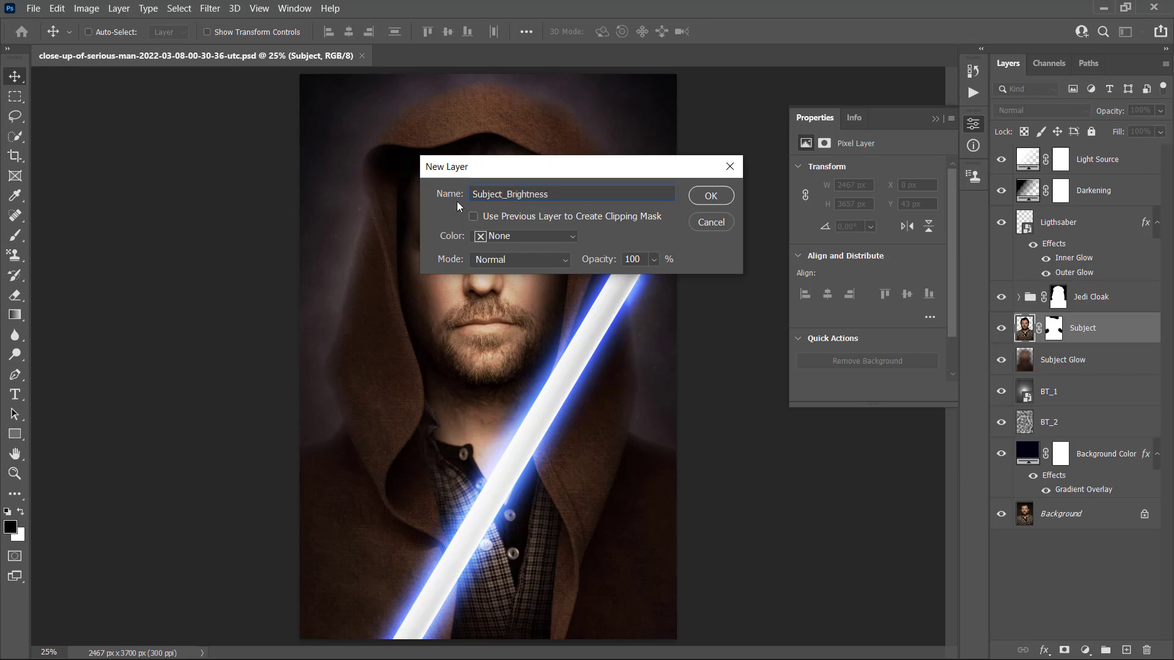
pyautogui.click(720, 200)
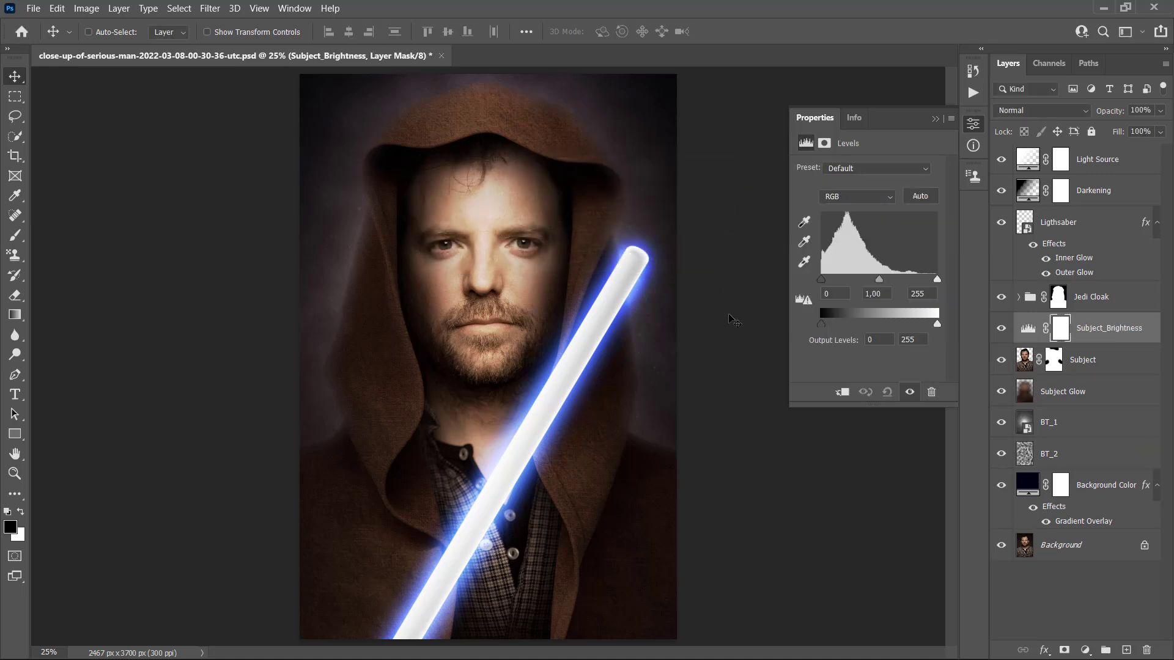
pyautogui.hotkey('ctrl', 'alt', 'g')
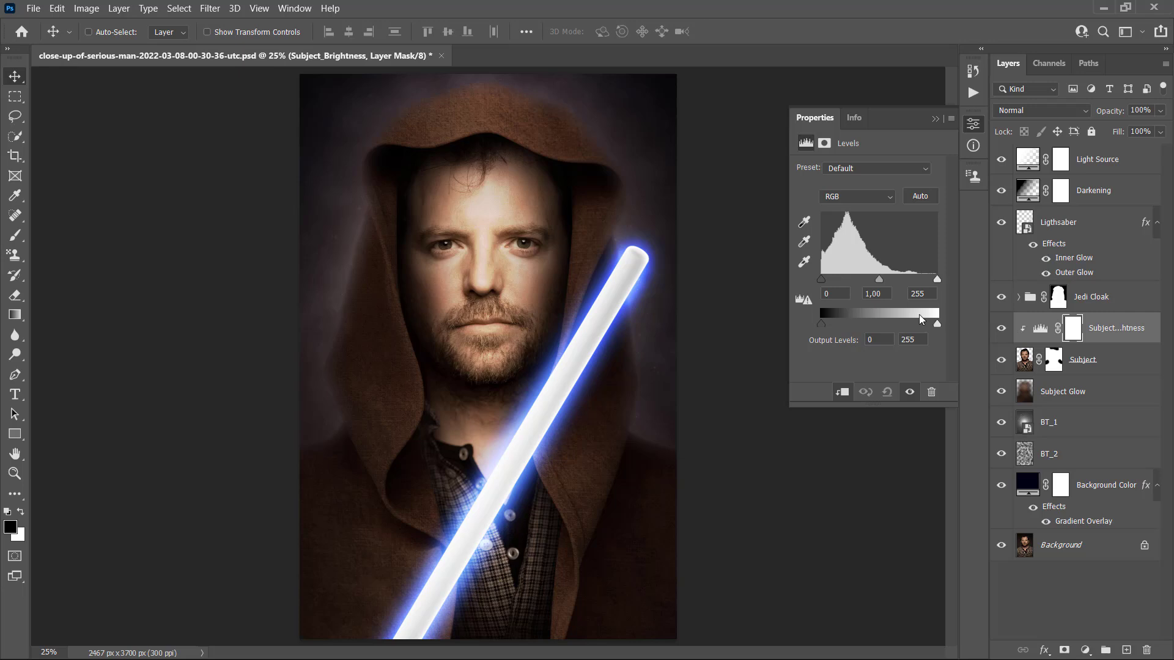
# Lower the Levels white output to 0 and invert the Subject_Brightness mask to black.
pyautogui.moveTo(937, 328); pyautogui.dragTo(776, 325)
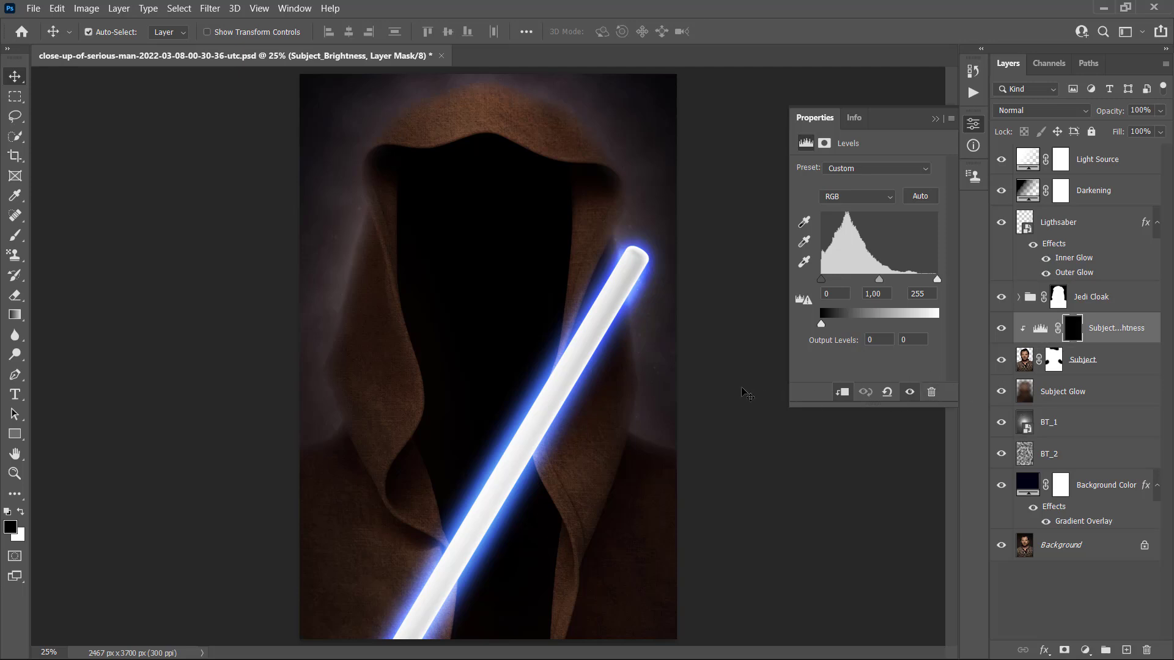
pyautogui.hotkey('ctrl', 'i')
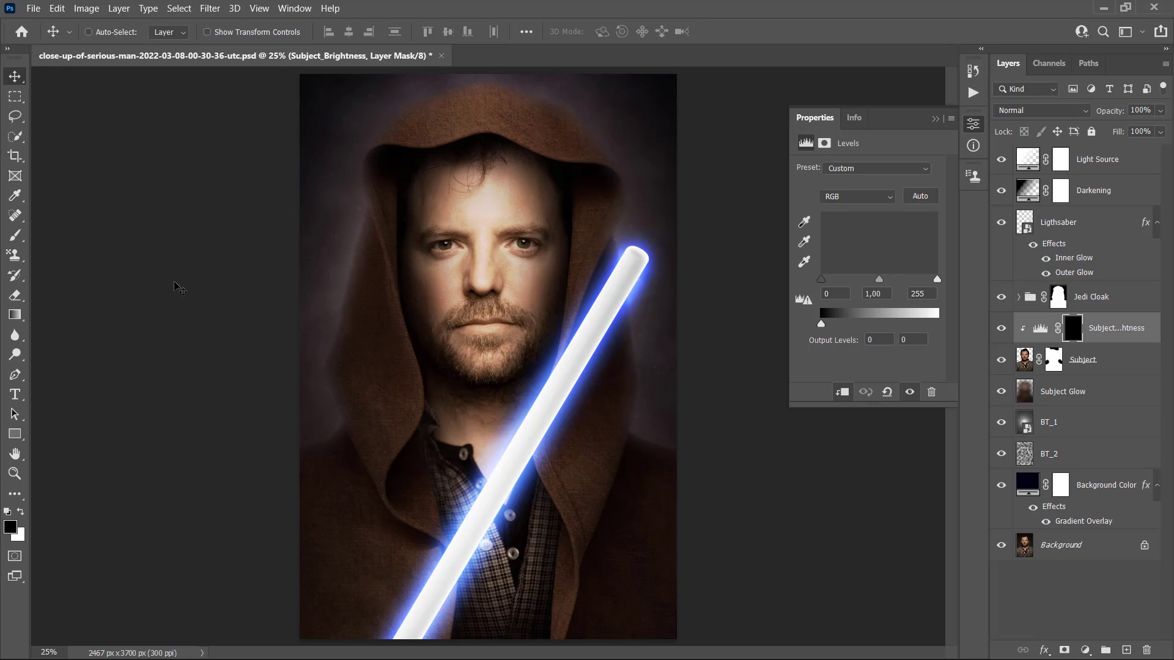
# Paint white on the Subject_Brightness mask with a Soft Round brush to black out the lower part of the shirt.
pyautogui.click(15, 236)
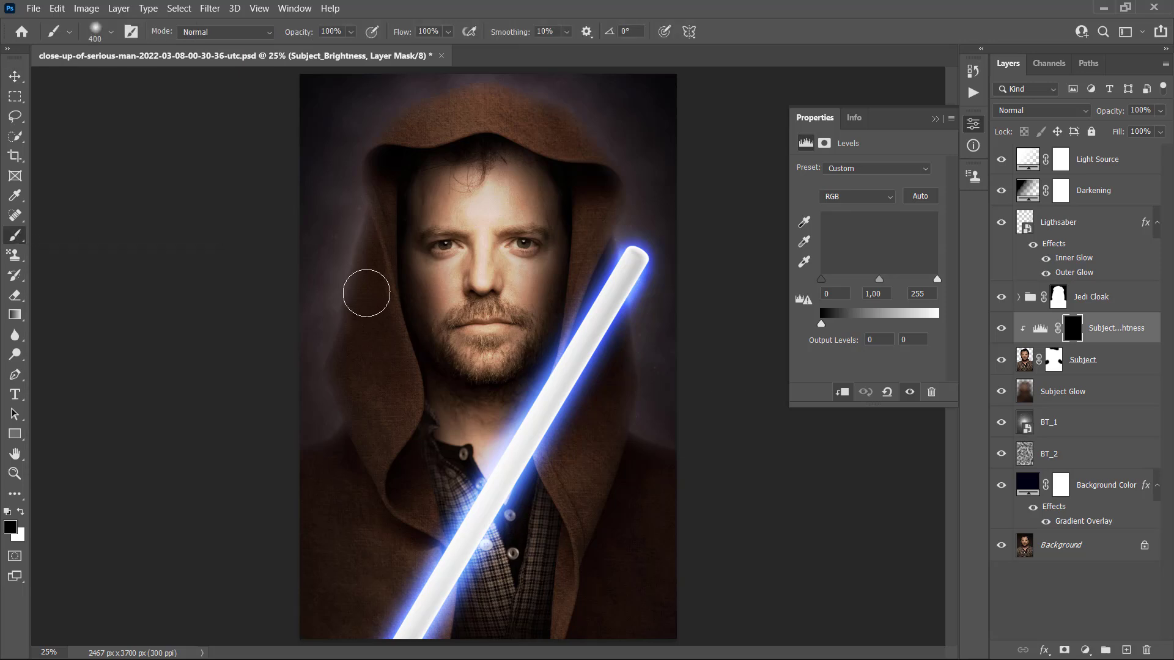
pyautogui.rightClick(374, 293)
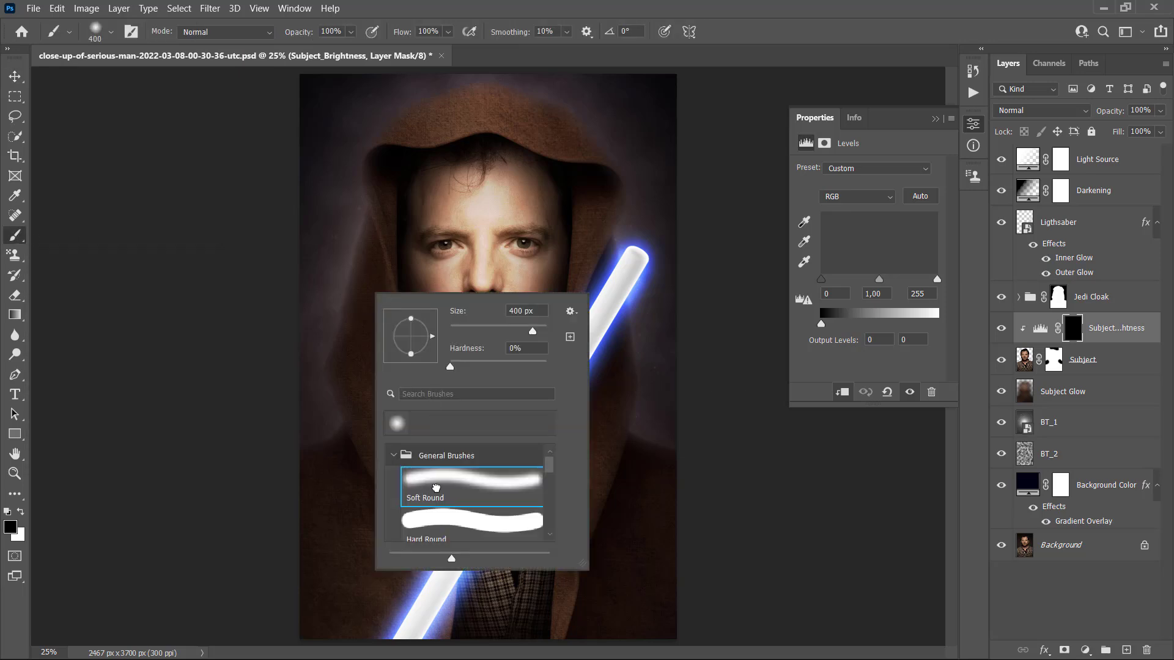
pyautogui.doubleClick(436, 488)
pyautogui.press('x')
pyautogui.press('alt')
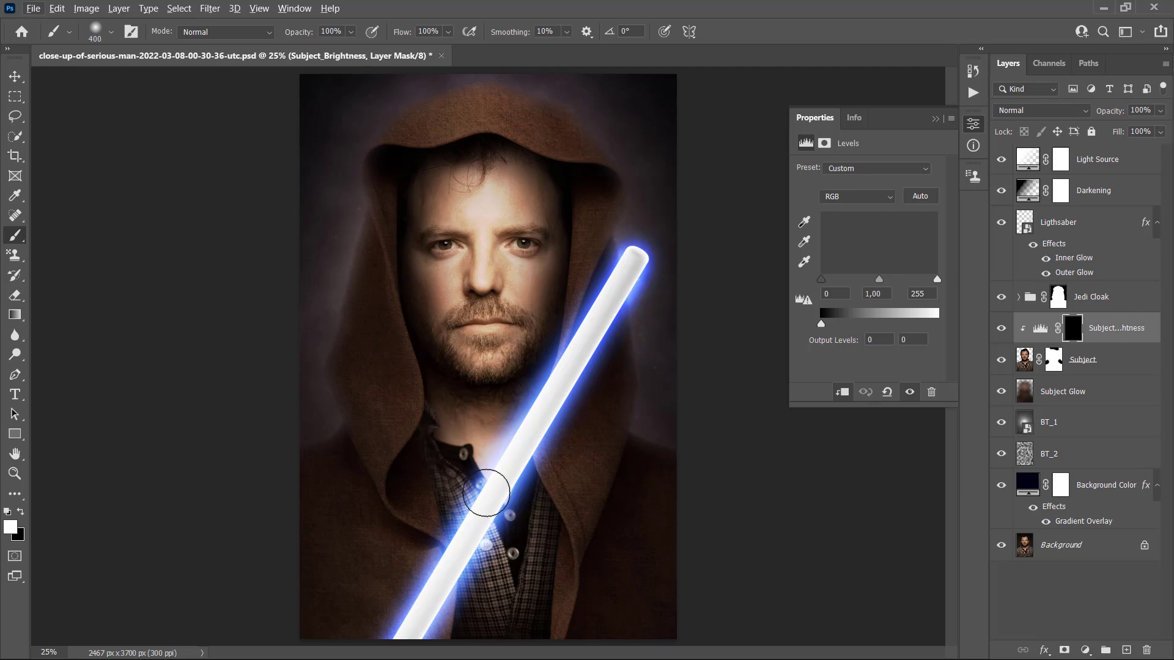
pyautogui.keyDown('alt'); pyautogui.scroll(3, 486, 493); pyautogui.keyUp('alt')
pyautogui.scroll(-2, 472, 537)
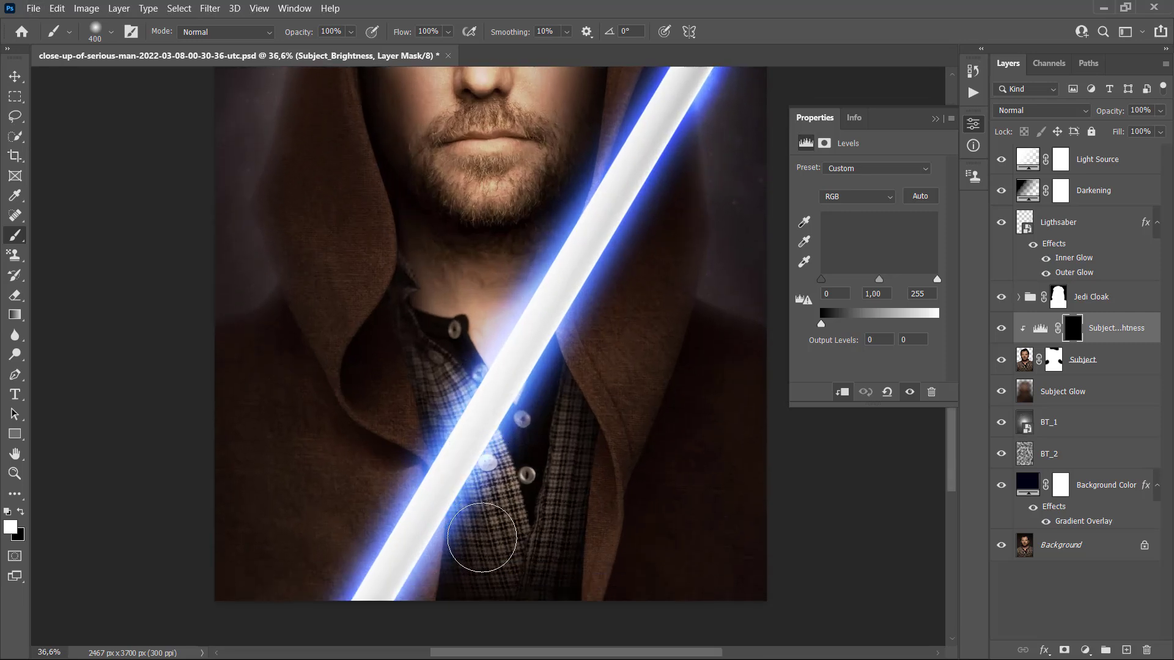
pyautogui.keyDown('alt'); pyautogui.scroll(7, 474, 533); pyautogui.keyUp('alt')
pyautogui.scroll(-2, 471, 531)
pyautogui.press('[')
pyautogui.press('[')
pyautogui.press('[')
pyautogui.moveTo(468, 533)
pyautogui.mouseDown()
pyautogui.moveTo(473, 477)
pyautogui.moveTo(383, 367)
pyautogui.moveTo(587, 324)
pyautogui.mouseUp()
pyautogui.keyDown('alt'); pyautogui.scroll(1, 587, 323); pyautogui.keyUp('alt')
pyautogui.scroll(3, 689, 351)
pyautogui.press('[')
pyautogui.press('[')
pyautogui.press('[')
pyautogui.scroll(-1, 721, 519)
pyautogui.keyDown('alt'); pyautogui.scroll(-4, 728, 296); pyautogui.keyUp('alt')
pyautogui.keyDown('alt'); pyautogui.scroll(2, 624, 452); pyautogui.keyUp('alt')
pyautogui.scroll(3, 623, 452)
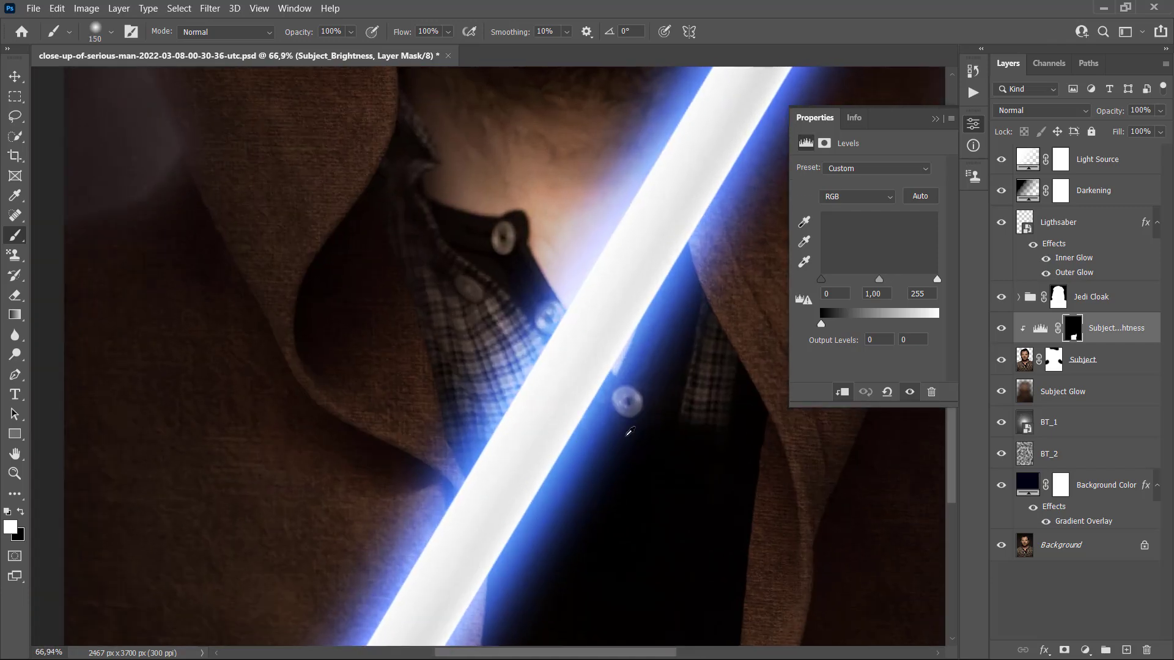
# Paint white on the mask over the button and plaid shirt area to the right of the lightsaber, using a smaller brush.
pyautogui.keyDown('alt'); pyautogui.scroll(3, 624, 452); pyautogui.keyUp('alt')
pyautogui.hscroll(2, 652, 438)
pyautogui.moveTo(652, 438); pyautogui.dragTo(639, 267)
pyautogui.keyDown('alt'); pyautogui.scroll(3, 589, 413); pyautogui.keyUp('alt')
pyautogui.press('[')
pyautogui.press('[')
pyautogui.press('[')
pyautogui.press('[')
pyautogui.moveTo(545, 437); pyautogui.dragTo(507, 426)
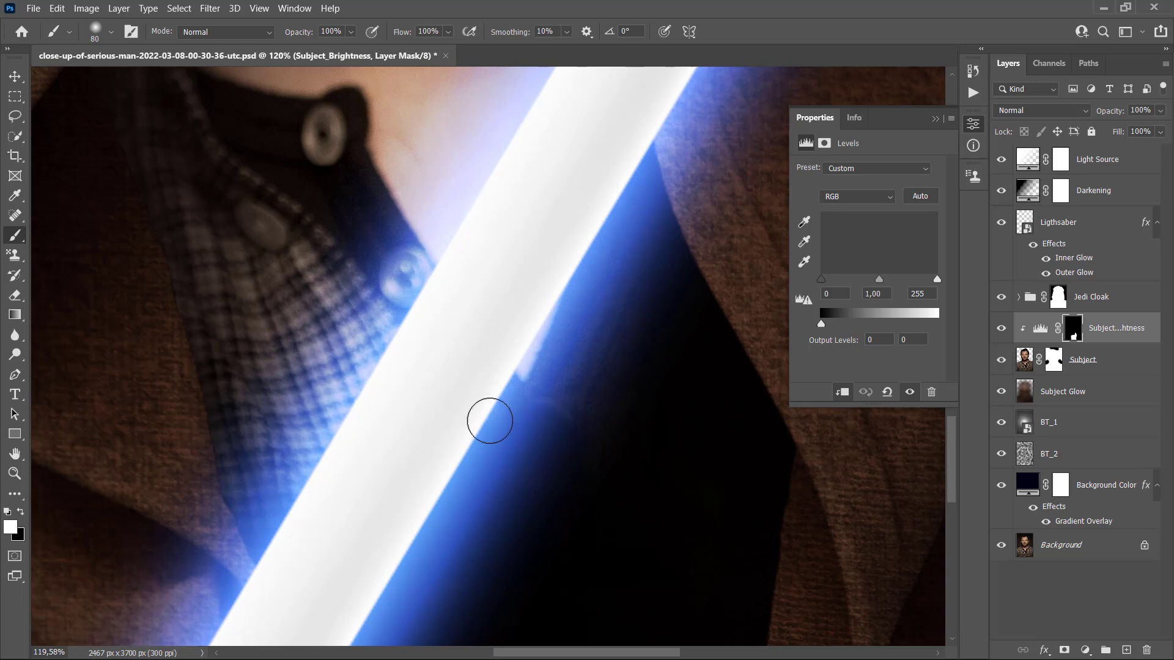
pyautogui.scroll(2, 575, 385)
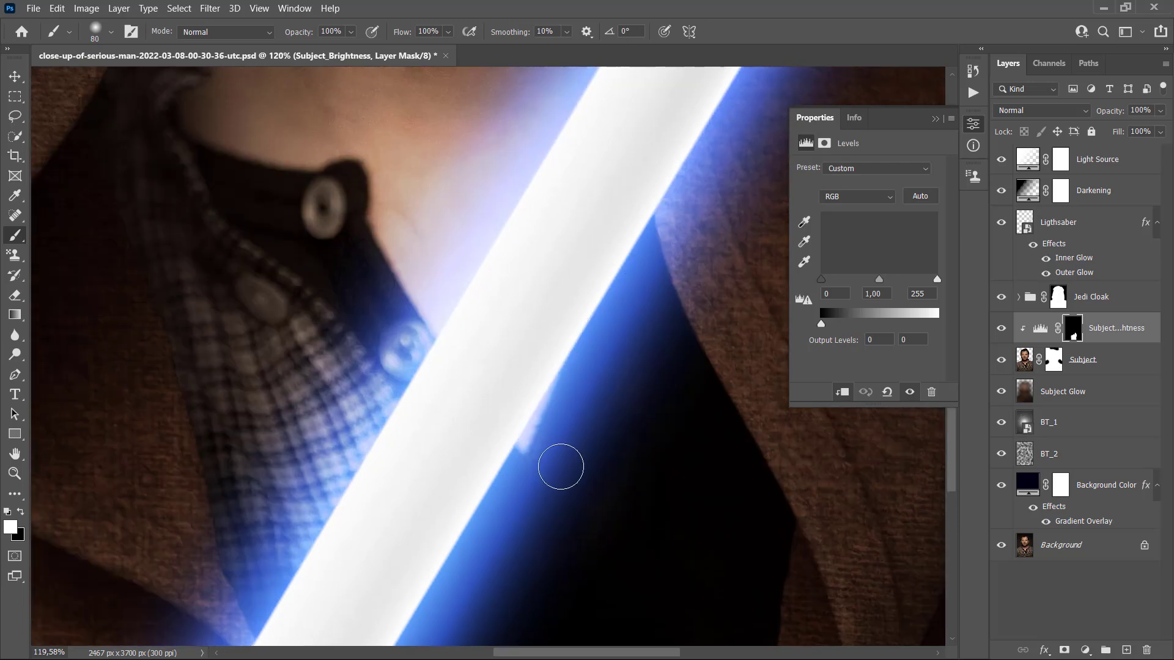
# Black out the plaid shirt to the left of the lightsaber by painting white on the Subject_Brightness mask.
pyautogui.keyDown('alt'); pyautogui.scroll(-3, 496, 497); pyautogui.keyUp('alt')
pyautogui.scroll(-1, 373, 512)
pyautogui.moveTo(372, 512)
pyautogui.mouseDown()
pyautogui.moveTo(464, 361)
pyautogui.moveTo(355, 449)
pyautogui.moveTo(315, 315)
pyautogui.mouseUp()
pyautogui.keyDown('alt'); pyautogui.scroll(1, 363, 300); pyautogui.keyUp('alt')
pyautogui.scroll(2, 363, 300)
pyautogui.hscroll(-2, 363, 300)
pyautogui.keyDown('alt'); pyautogui.scroll(2, 363, 300); pyautogui.keyUp('alt')
pyautogui.moveTo(471, 398); pyautogui.dragTo(524, 469)
pyautogui.scroll(2, 526, 536)
pyautogui.moveTo(385, 556)
pyautogui.mouseDown()
pyautogui.moveTo(305, 344)
pyautogui.moveTo(317, 317)
pyautogui.moveTo(370, 457)
pyautogui.moveTo(358, 367)
pyautogui.mouseUp()
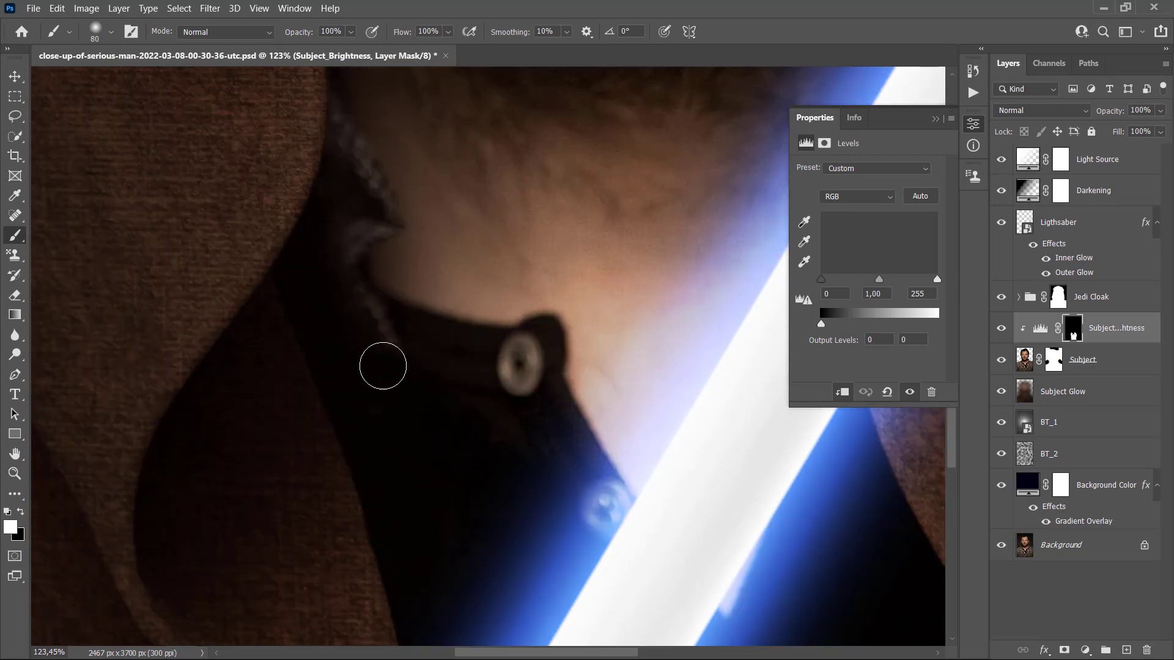
# Black out the collar and the shirt edge beside the neck, painting white on the mask with progressively smaller brushes.
pyautogui.keyDown('alt'); pyautogui.scroll(1, 544, 532); pyautogui.keyUp('alt')
pyautogui.press('[')
pyautogui.moveTo(548, 534)
pyautogui.mouseDown()
pyautogui.moveTo(595, 513)
pyautogui.moveTo(631, 535)
pyautogui.moveTo(561, 429)
pyautogui.moveTo(469, 391)
pyautogui.moveTo(540, 333)
pyautogui.mouseUp()
pyautogui.scroll(2, 348, 309)
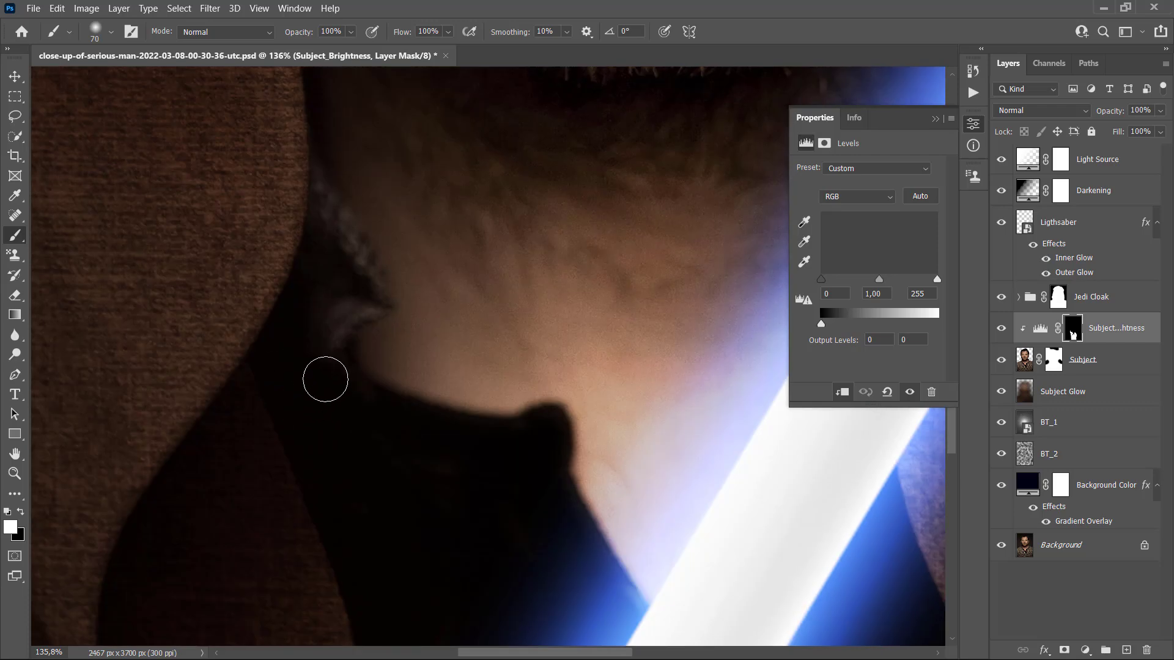
pyautogui.scroll(1, 339, 394)
pyautogui.keyDown('alt'); pyautogui.scroll(1, 269, 417); pyautogui.keyUp('alt')
pyautogui.moveTo(321, 239)
pyautogui.mouseDown()
pyautogui.moveTo(395, 333)
pyautogui.moveTo(382, 367)
pyautogui.moveTo(406, 356)
pyautogui.moveTo(394, 257)
pyautogui.mouseUp()
pyautogui.press('[')
pyautogui.press('[')
pyautogui.press('[')
pyautogui.keyDown('alt'); pyautogui.scroll(1, 349, 315); pyautogui.keyUp('alt')
pyautogui.press('[')
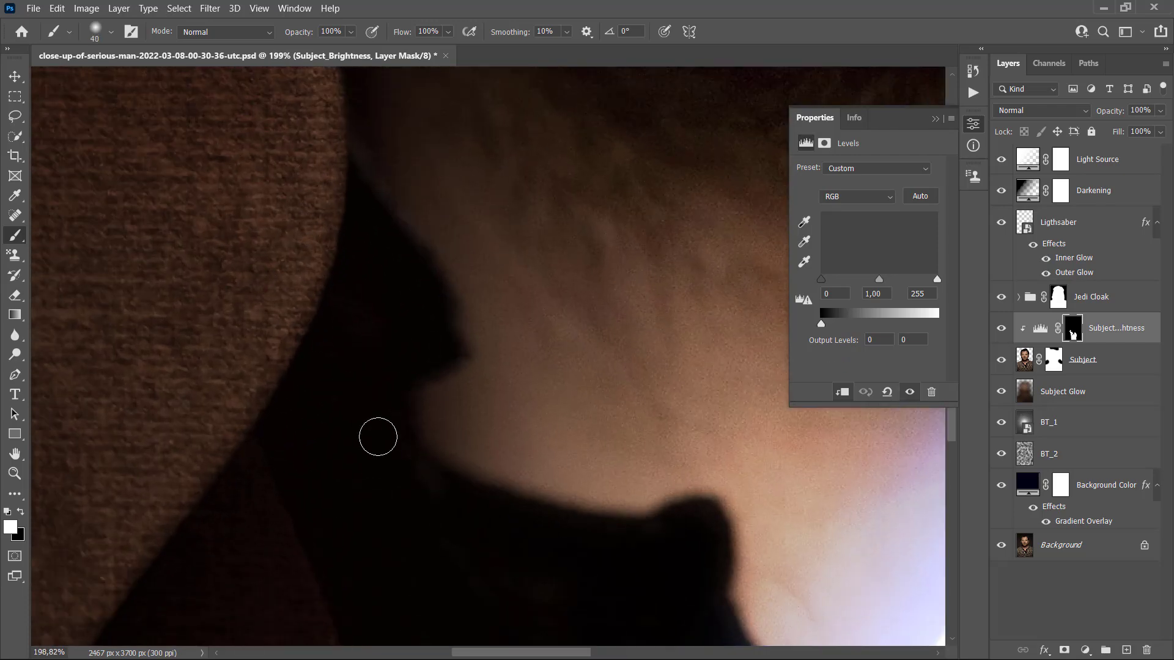
pyautogui.hotkey('ctrl', '0')
pyautogui.moveTo(451, 474)
pyautogui.mouseDown()
pyautogui.moveTo(458, 482)
pyautogui.moveTo(551, 340)
pyautogui.mouseUp()
# Paint black on the mask with a 70 px brush to restore the collar button and the button beside the lightsaber.
pyautogui.press('x')
pyautogui.press(']')
pyautogui.press(']')
pyautogui.press(']')
pyautogui.press(']')
pyautogui.moveTo(572, 274)
pyautogui.mouseDown()
pyautogui.moveTo(550, 288)
pyautogui.moveTo(559, 294)
pyautogui.mouseUp()
pyautogui.scroll(-1, 644, 351)
pyautogui.moveTo(661, 417); pyautogui.dragTo(657, 459)
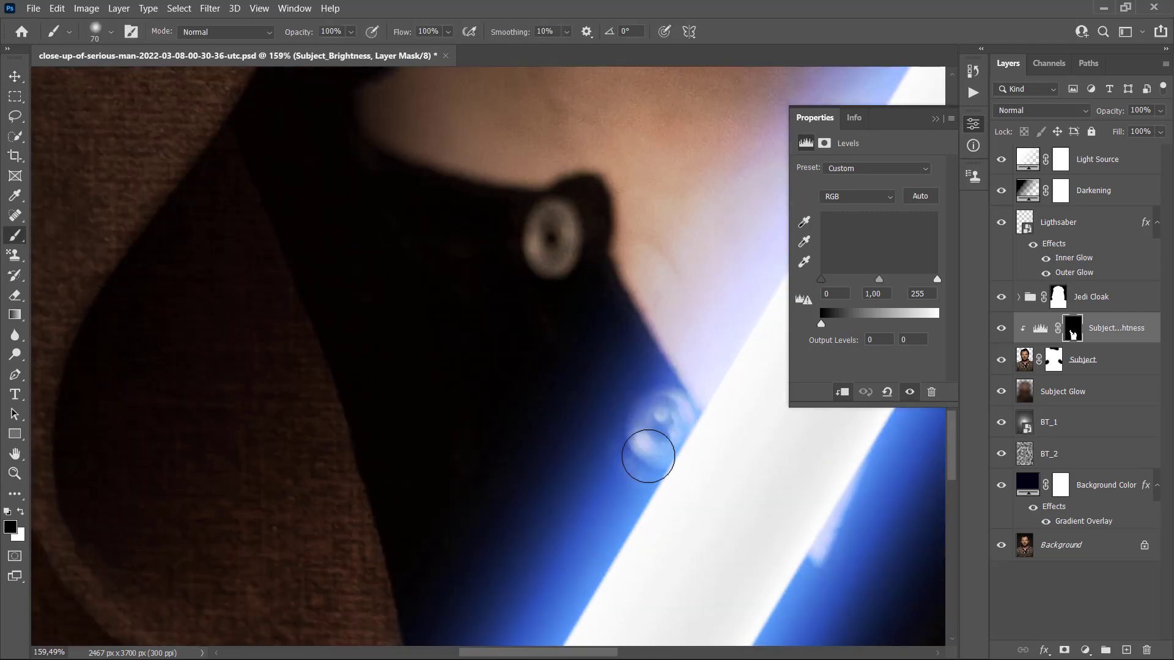
pyautogui.scroll(-1, 657, 460)
# Clean up the shirt around the restored buttons by painting white on the mask with a 60 px brush.
pyautogui.press('[')
pyautogui.press('x')
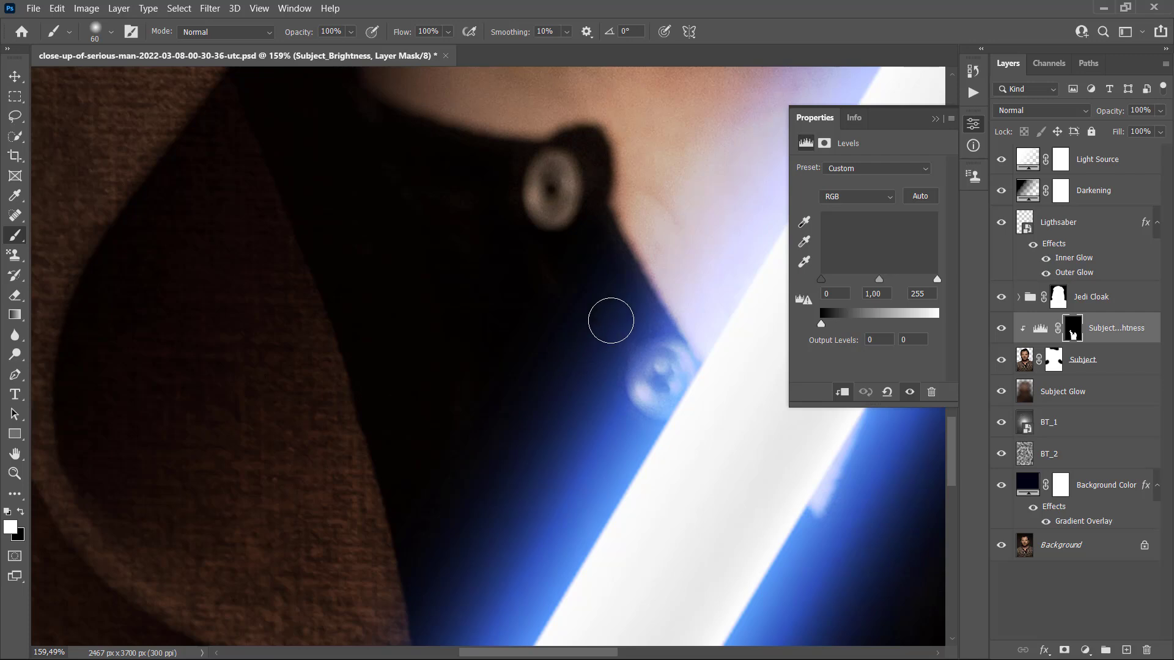
pyautogui.moveTo(485, 374); pyautogui.dragTo(439, 373)
pyautogui.press('x')
pyautogui.press('x')
pyautogui.moveTo(620, 450); pyautogui.dragTo(648, 373)
pyautogui.press('z')
pyautogui.moveTo(705, 297); pyautogui.dragTo(393, 280)
pyautogui.rightClick(556, 313)
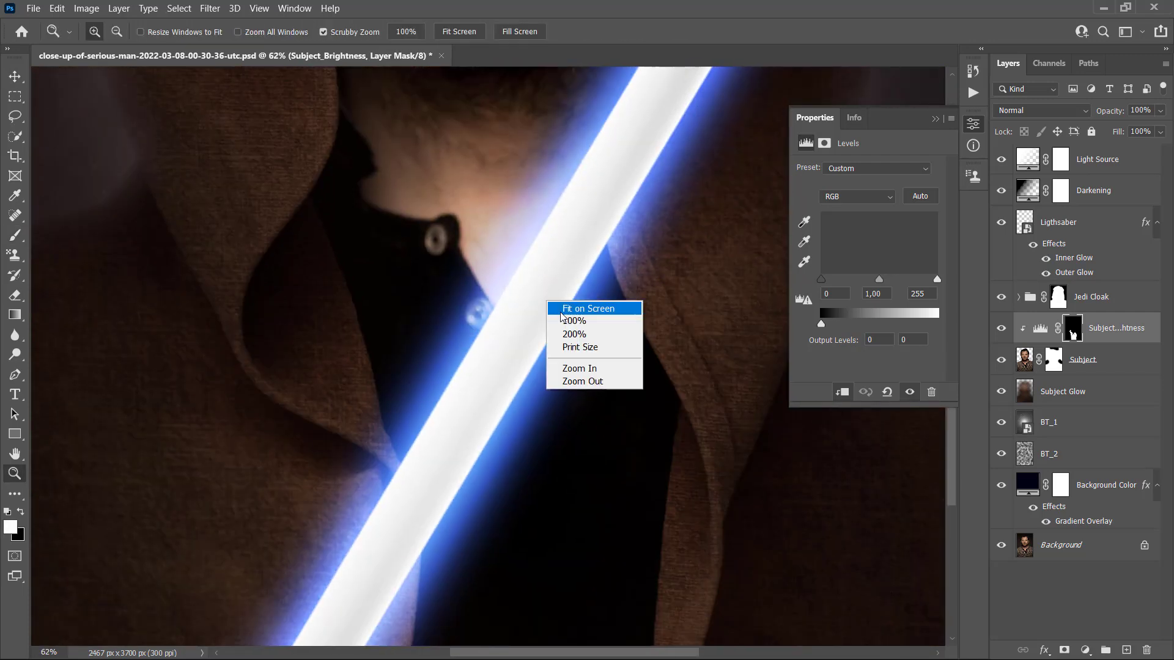
pyautogui.click(557, 310)
pyautogui.press('v')
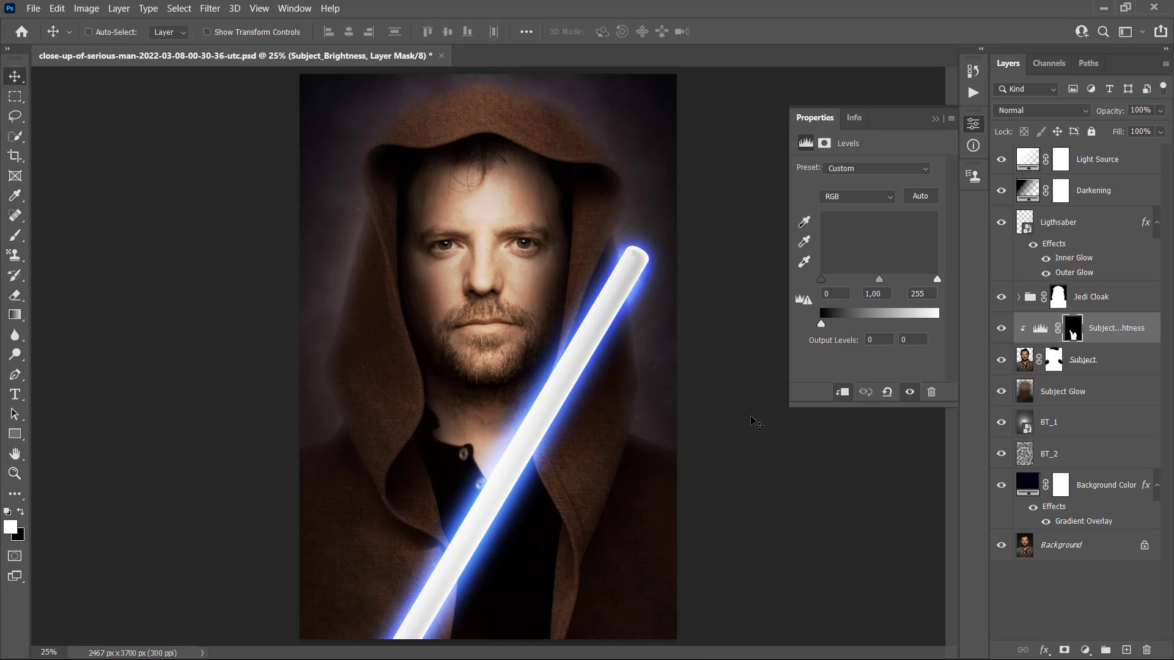
# Brighten the cloak along the lightsaber by painting black with a 1000 px soft brush on the Cloak_Brightness mask.
pyautogui.click(1019, 297)
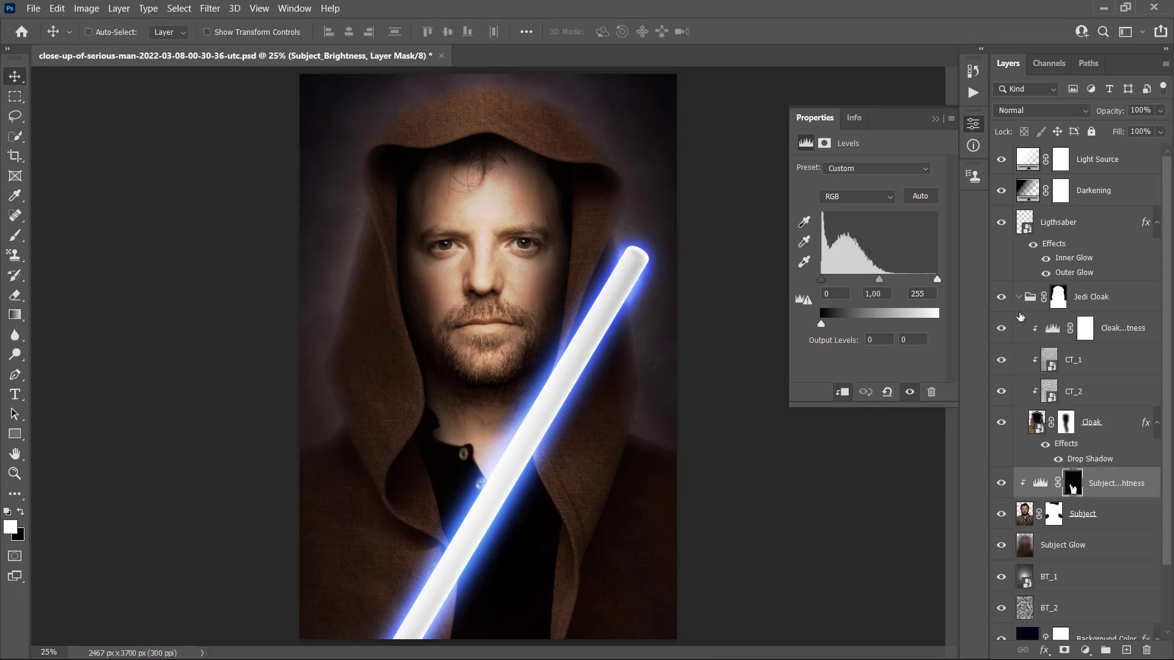
pyautogui.click(1086, 332)
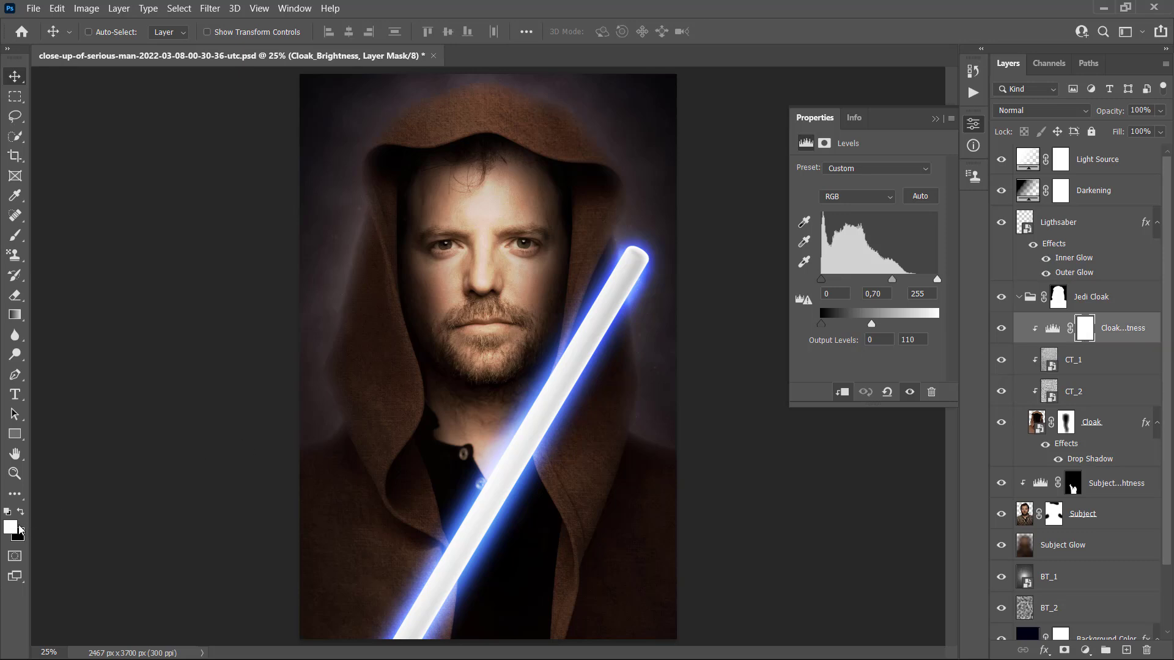
pyautogui.press('x')
pyautogui.press('b')
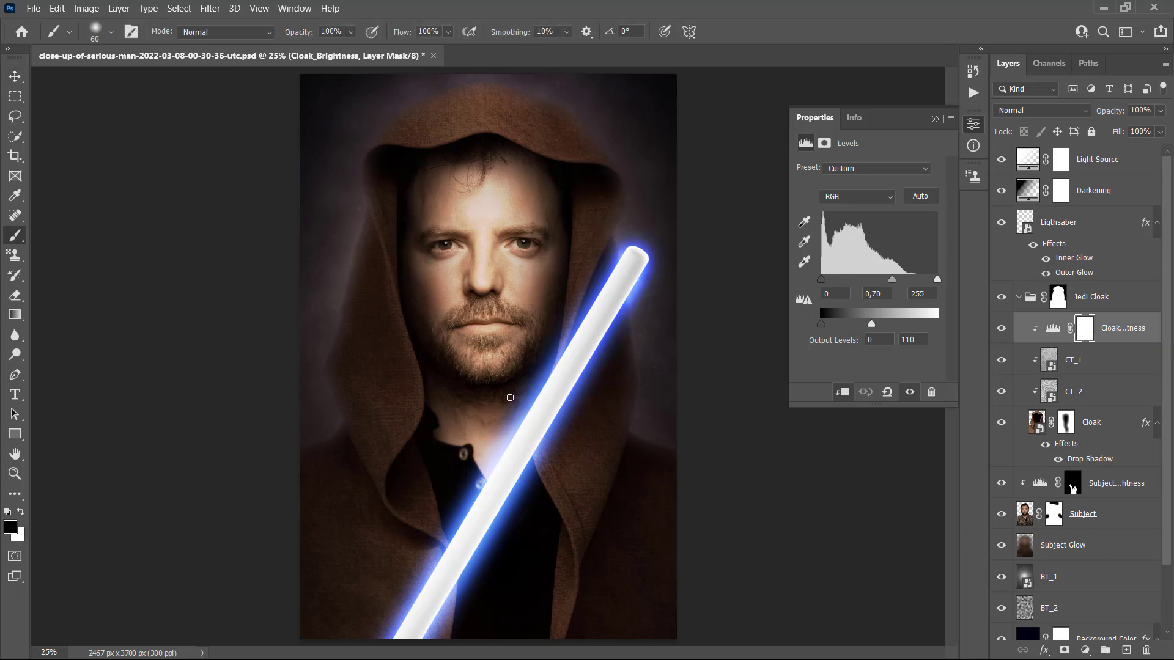
pyautogui.press(']')
pyautogui.press(']')
pyautogui.press(']')
pyautogui.press(']')
pyautogui.press(']')
pyautogui.press(']')
pyautogui.press(']')
pyautogui.press(']')
pyautogui.press(']')
pyautogui.press(']')
pyautogui.press(']')
pyautogui.press(']')
pyautogui.press(']')
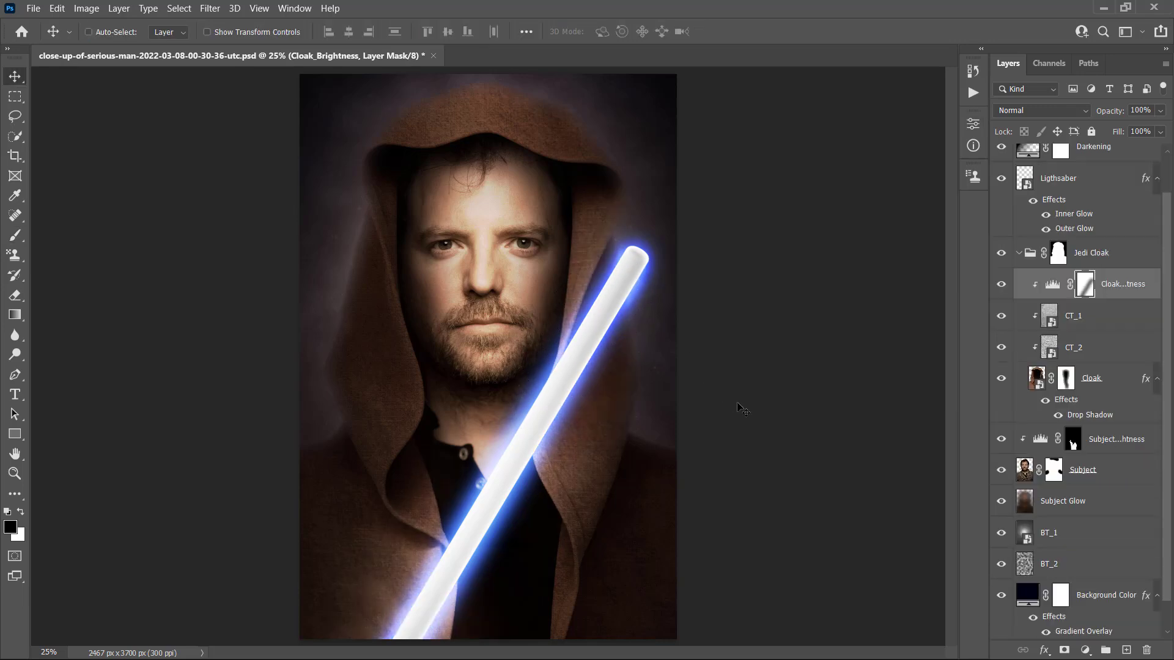
# Create a new layer named Pupils directly above the Subject_Brightness adjustment layer.
pyautogui.click(1073, 440)
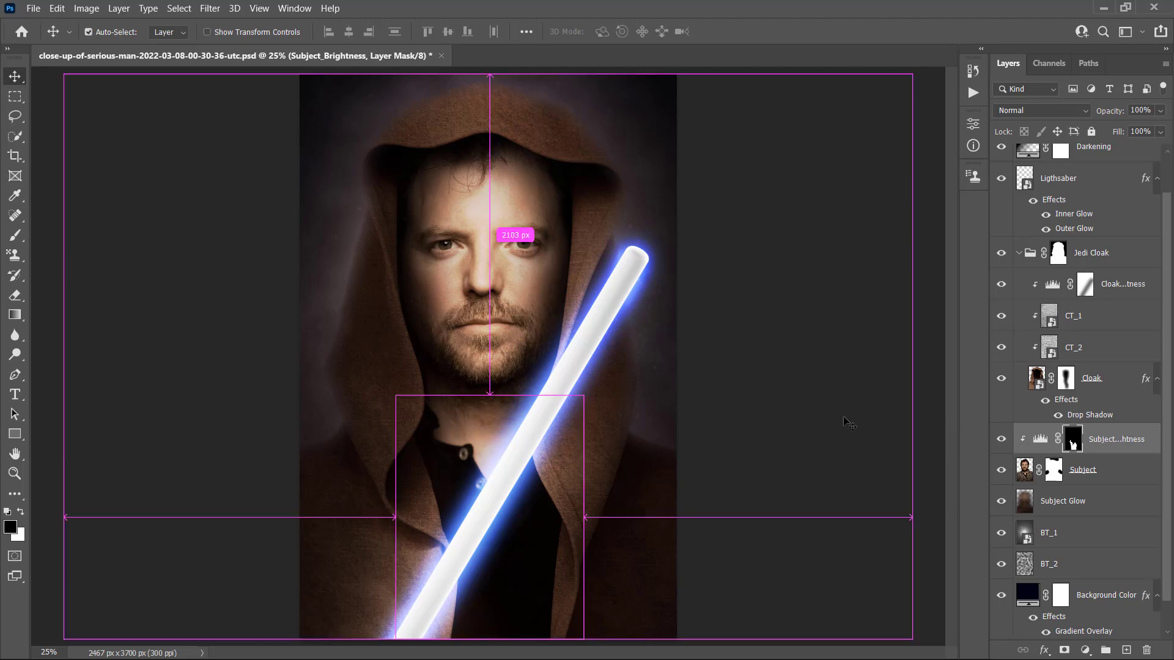
pyautogui.hotkey('ctrl', 'shift', 'n')
pyautogui.write('Pupils')
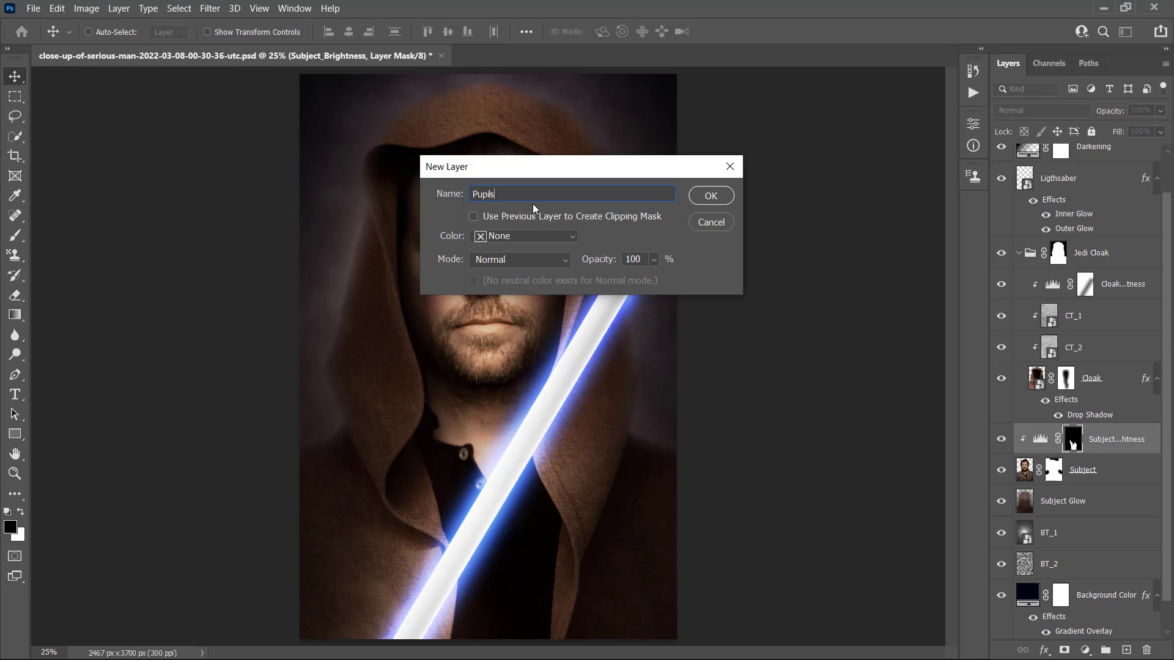
pyautogui.click(711, 200)
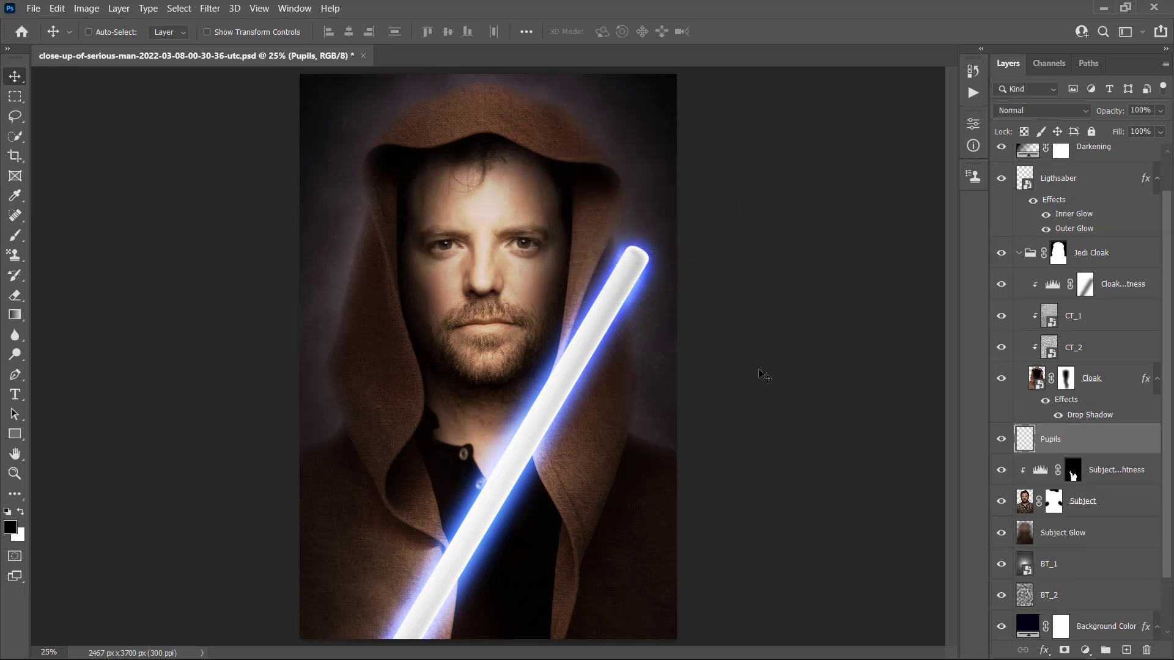
# Paint out the white reflection in the man's right pupil on the Pupils layer with a small soft black brush.
pyautogui.click(15, 235)
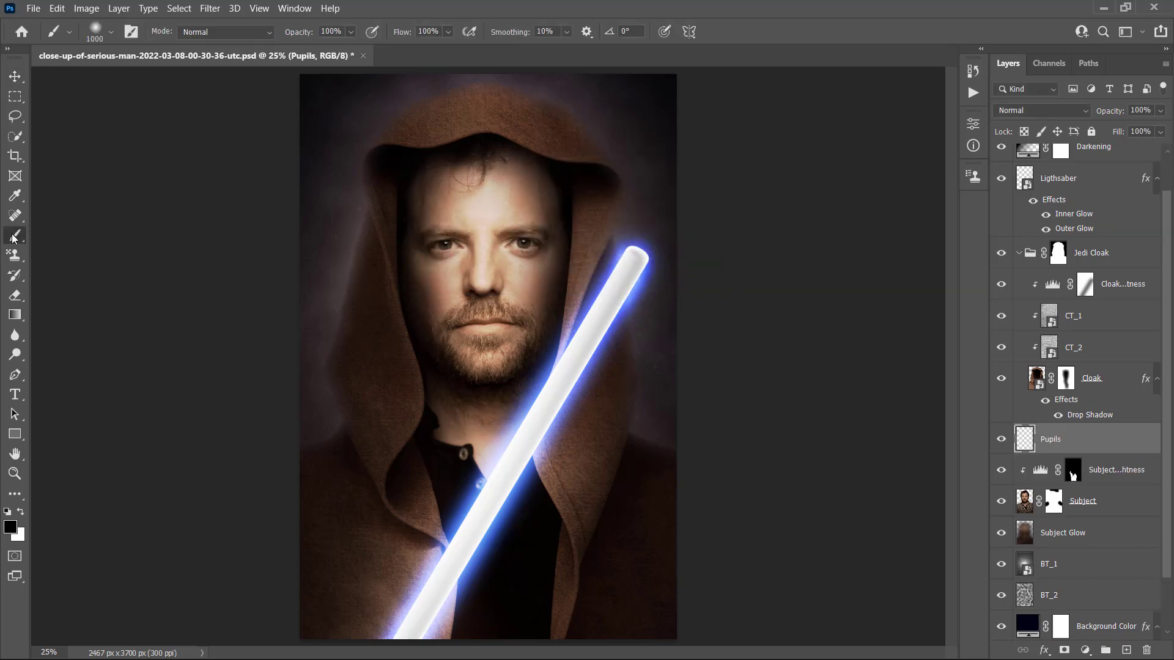
pyautogui.rightClick(488, 323)
pyautogui.doubleClick(561, 508)
pyautogui.scroll(10, 466, 220)
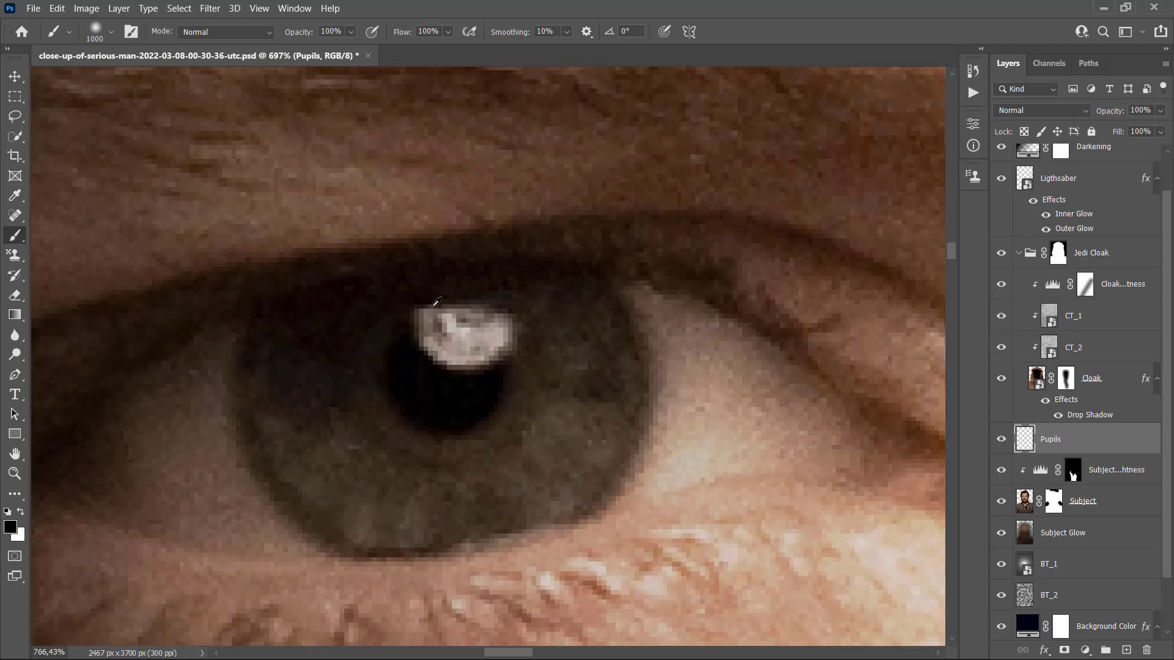
pyautogui.scroll(-1, 433, 305)
pyautogui.press('[')
pyautogui.press('[')
pyautogui.press('[')
pyautogui.press('[')
pyautogui.press('[')
pyautogui.press('[')
pyautogui.press('[')
pyautogui.press('[')
pyautogui.press('[')
pyautogui.press('[')
pyautogui.press(']')
pyautogui.press(']')
pyautogui.press(']')
pyautogui.press(']')
pyautogui.press(']')
pyautogui.press(']')
pyautogui.moveTo(456, 373)
pyautogui.mouseDown()
pyautogui.moveTo(479, 369)
pyautogui.moveTo(492, 363)
pyautogui.moveTo(443, 351)
pyautogui.moveTo(489, 352)
pyautogui.moveTo(476, 384)
pyautogui.moveTo(448, 355)
pyautogui.moveTo(436, 383)
pyautogui.moveTo(480, 382)
pyautogui.mouseUp()
pyautogui.press('[')
pyautogui.press(']')
# Paint out the white reflection in the man's left pupil with the soft black brush.
pyautogui.scroll(-5, 335, 333)
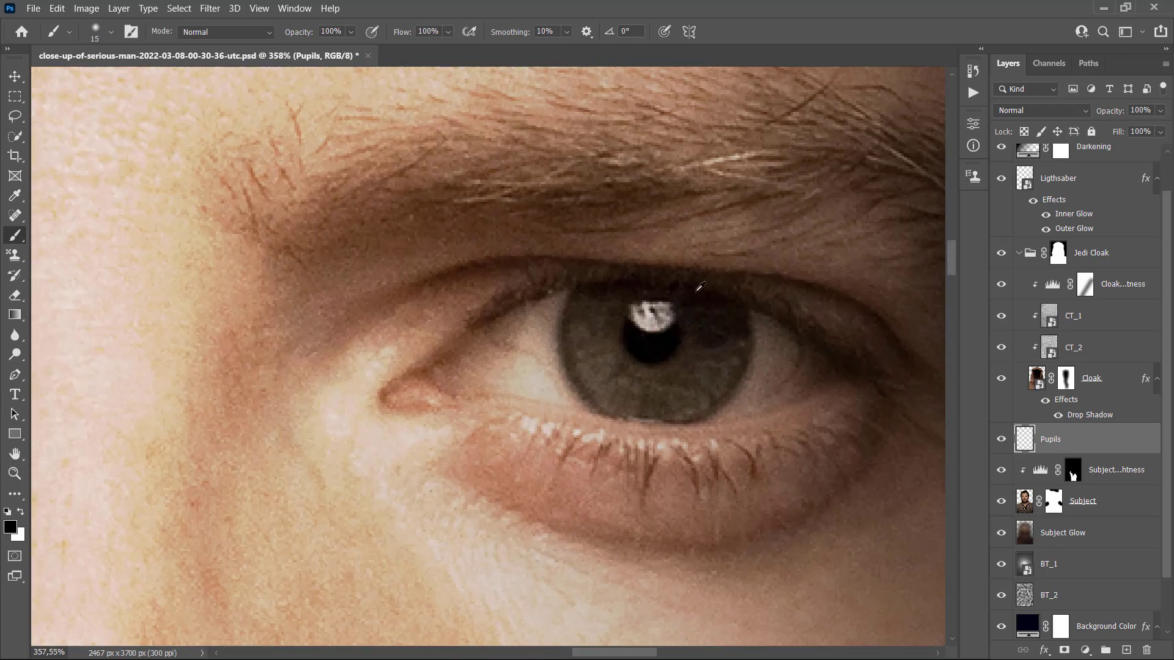
pyautogui.scroll(4, 642, 324)
pyautogui.moveTo(611, 367)
pyautogui.mouseDown()
pyautogui.moveTo(631, 332)
pyautogui.moveTo(607, 329)
pyautogui.moveTo(601, 340)
pyautogui.moveTo(641, 342)
pyautogui.moveTo(620, 362)
pyautogui.moveTo(640, 332)
pyautogui.moveTo(621, 347)
pyautogui.moveTo(594, 340)
pyautogui.moveTo(601, 333)
pyautogui.moveTo(636, 361)
pyautogui.mouseUp()
pyautogui.press('v')
pyautogui.scroll(-10, 636, 362)
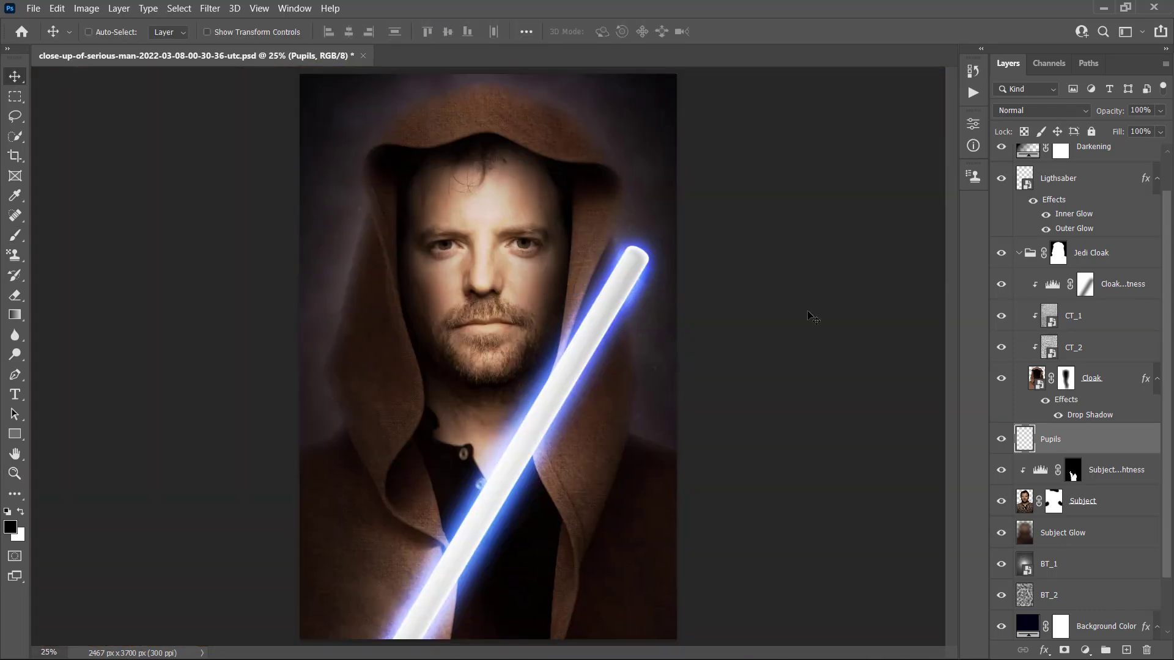
# Duplicate the Ligthsaber layer and place the copy directly above the Pupils layer with its effects hidden.
pyautogui.scroll(1, 1082, 231)
pyautogui.click(1084, 218)
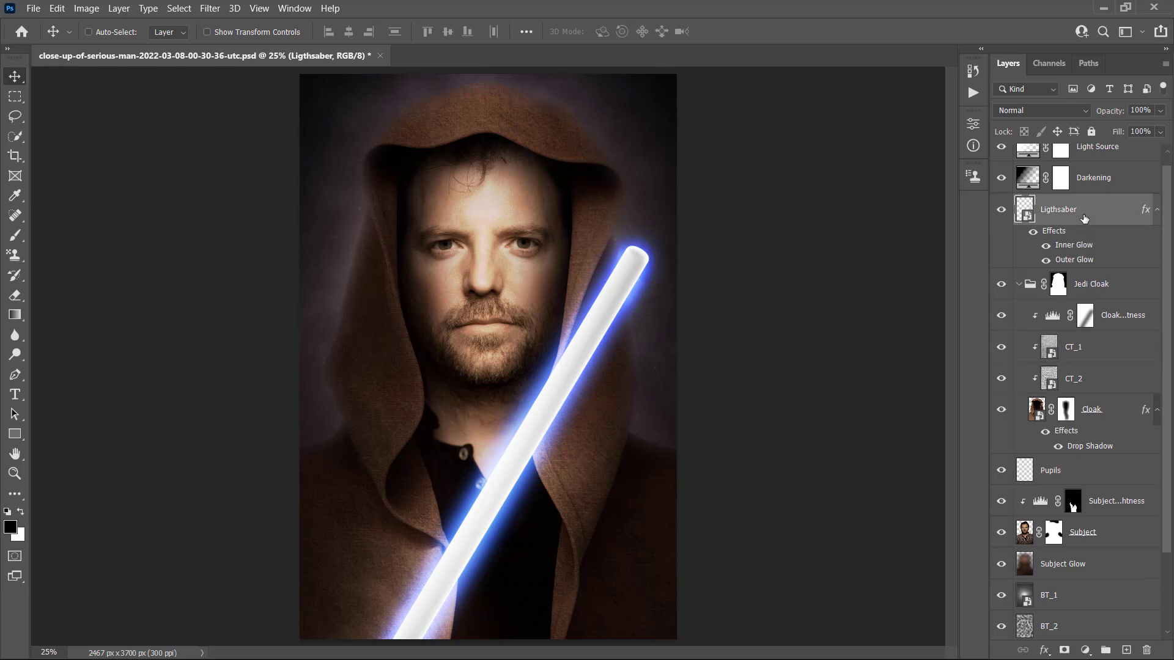
pyautogui.hotkey('ctrl', 'j')
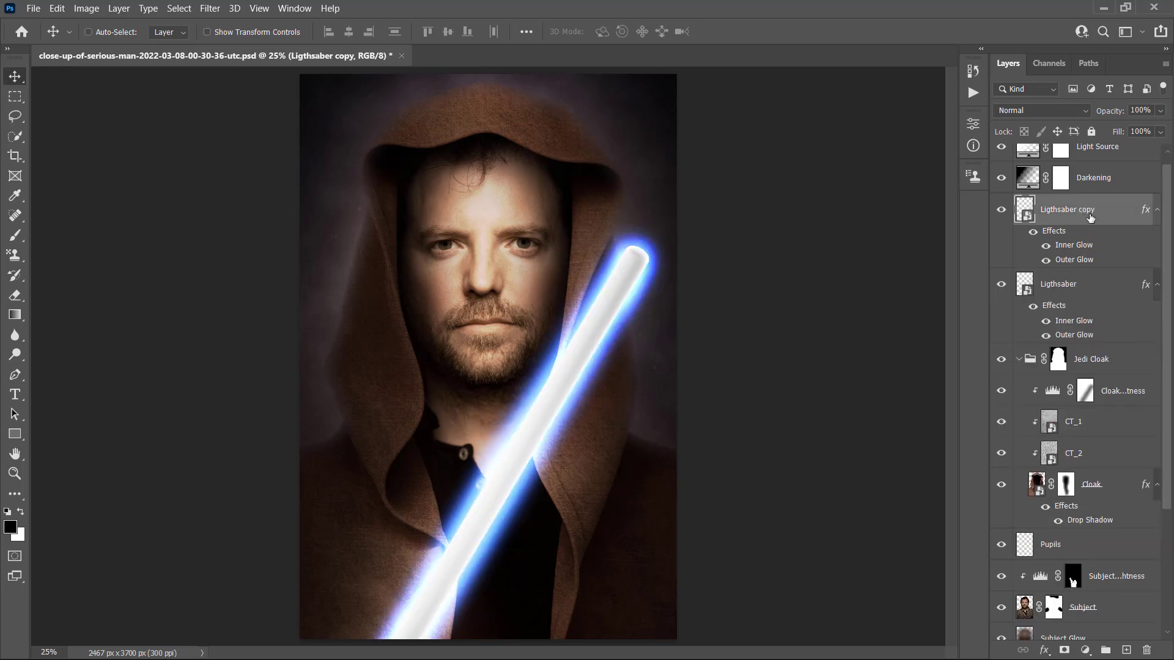
pyautogui.moveTo(1106, 211); pyautogui.dragTo(1084, 532)
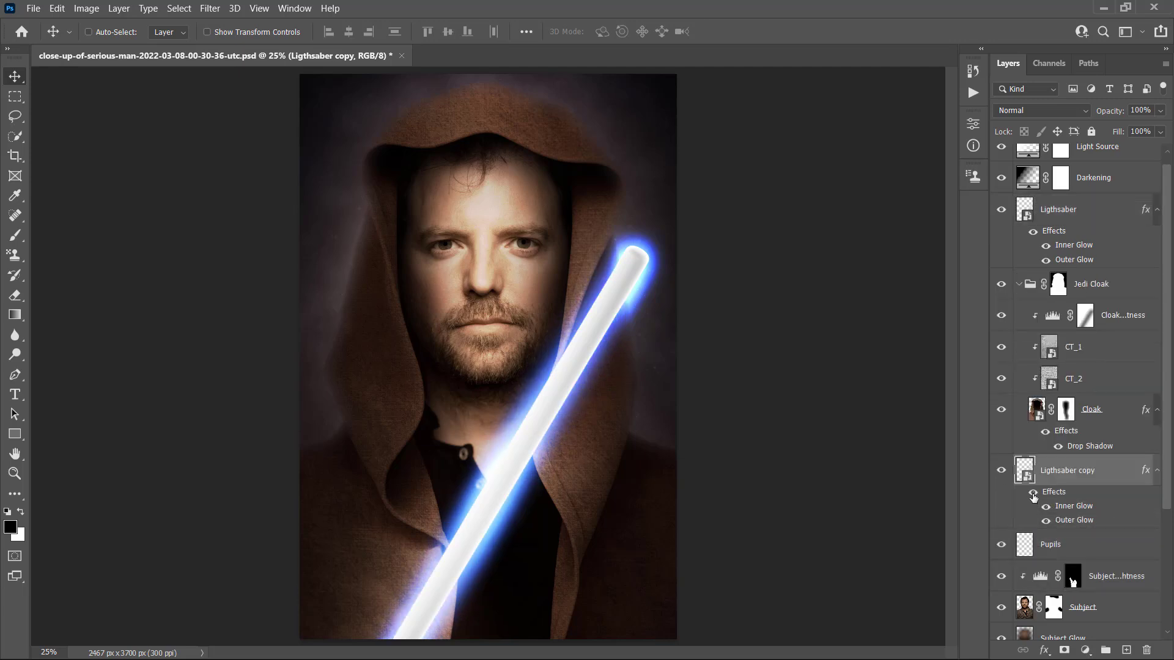
pyautogui.scroll(-1, 1017, 473)
# Scale the lightsaber copy to 15% and position its blade across the man's right pupil.
pyautogui.moveTo(584, 340); pyautogui.dragTo(442, 218)
pyautogui.scroll(4, 437, 213)
pyautogui.hotkey('ctrl', 't')
pyautogui.moveTo(269, 34); pyautogui.dragTo(186, 42)
pyautogui.moveTo(386, 455); pyautogui.dragTo(534, 172)
pyautogui.moveTo(269, 34); pyautogui.dragTo(207, 44)
pyautogui.moveTo(401, 401); pyautogui.dragTo(539, 267)
pyautogui.moveTo(268, 37); pyautogui.dragTo(220, 43)
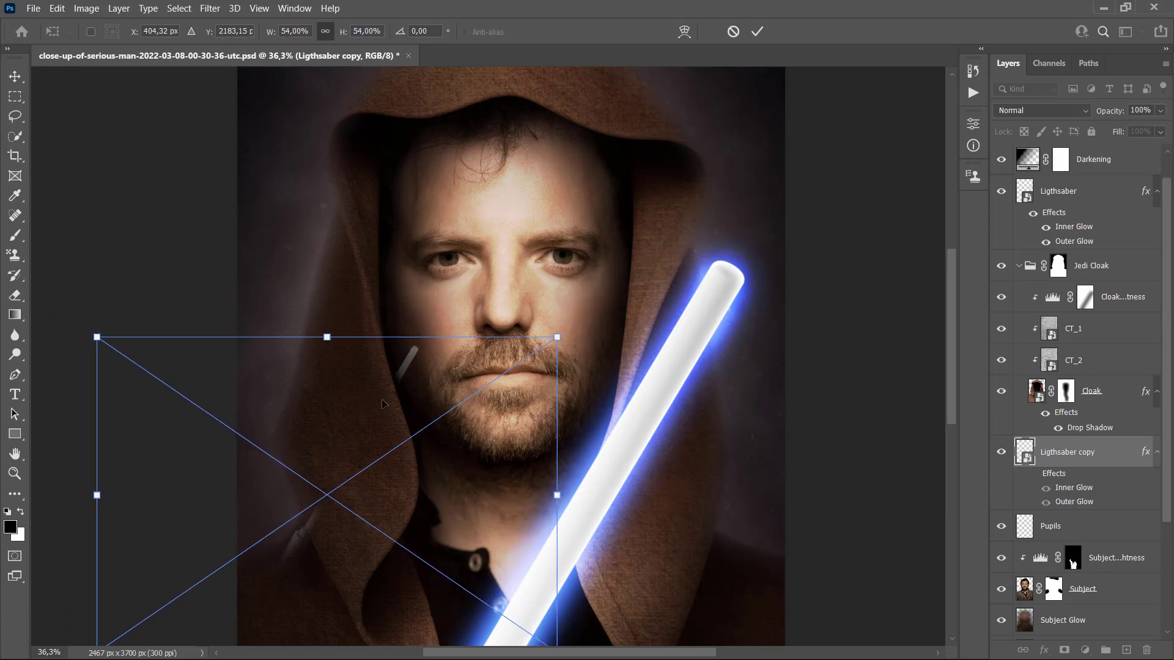
pyautogui.moveTo(382, 397); pyautogui.dragTo(475, 214)
pyautogui.moveTo(269, 34); pyautogui.dragTo(253, 37)
pyautogui.moveTo(432, 292); pyautogui.dragTo(435, 291)
pyautogui.scroll(10, 434, 295)
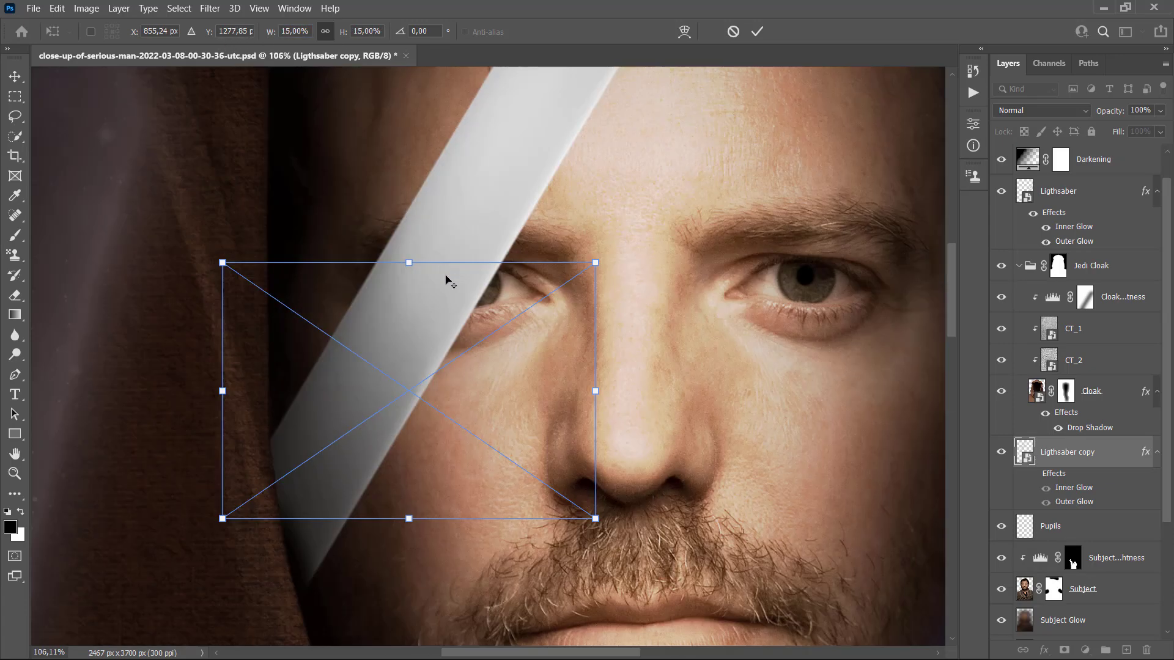
pyautogui.moveTo(565, 310); pyautogui.dragTo(563, 304)
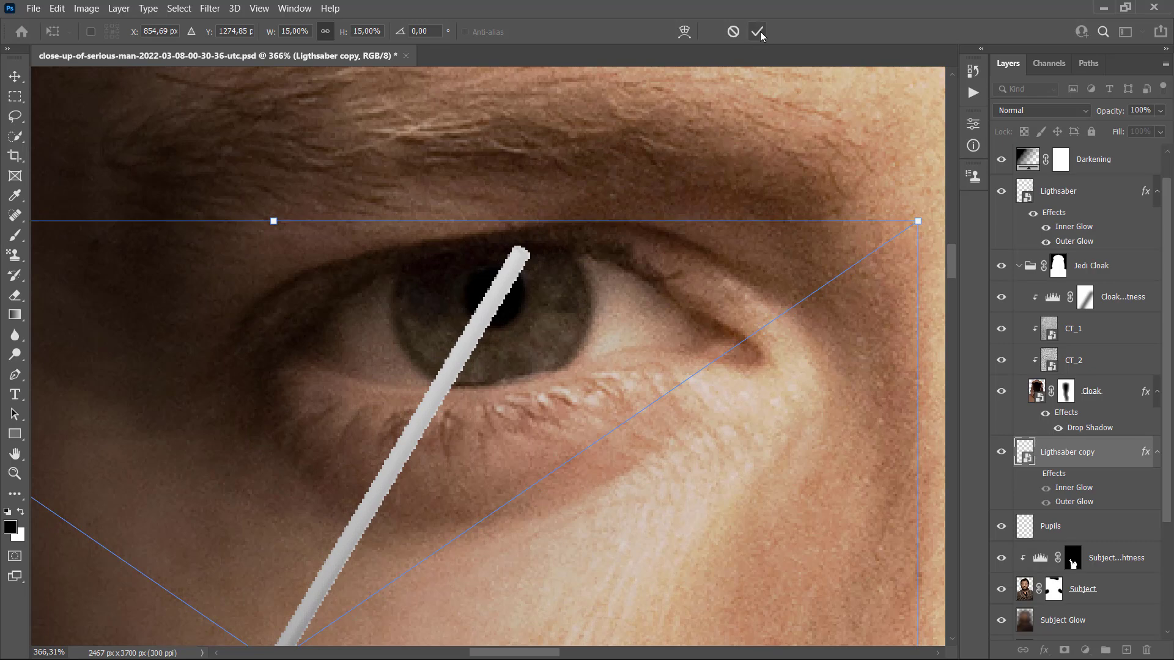
pyautogui.press('Return')
pyautogui.moveTo(568, 347); pyautogui.dragTo(573, 342)
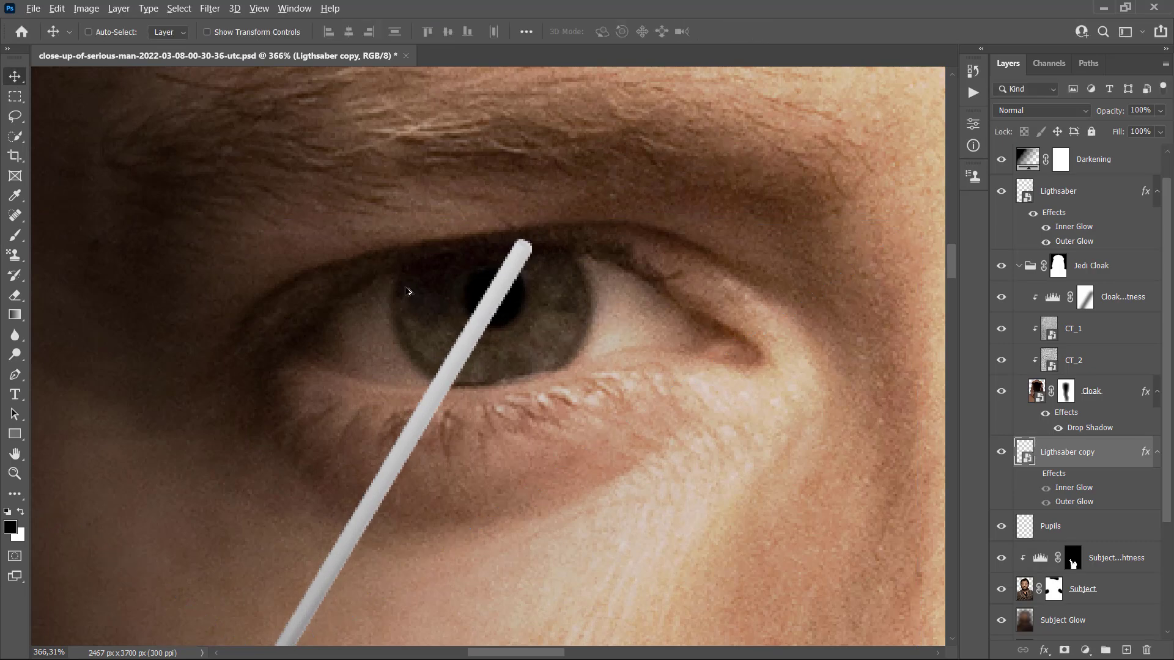
# Add a Hide All layer mask to the lightsaber copy.
pyautogui.scroll(-4, 406, 291)
pyautogui.click(119, 8)
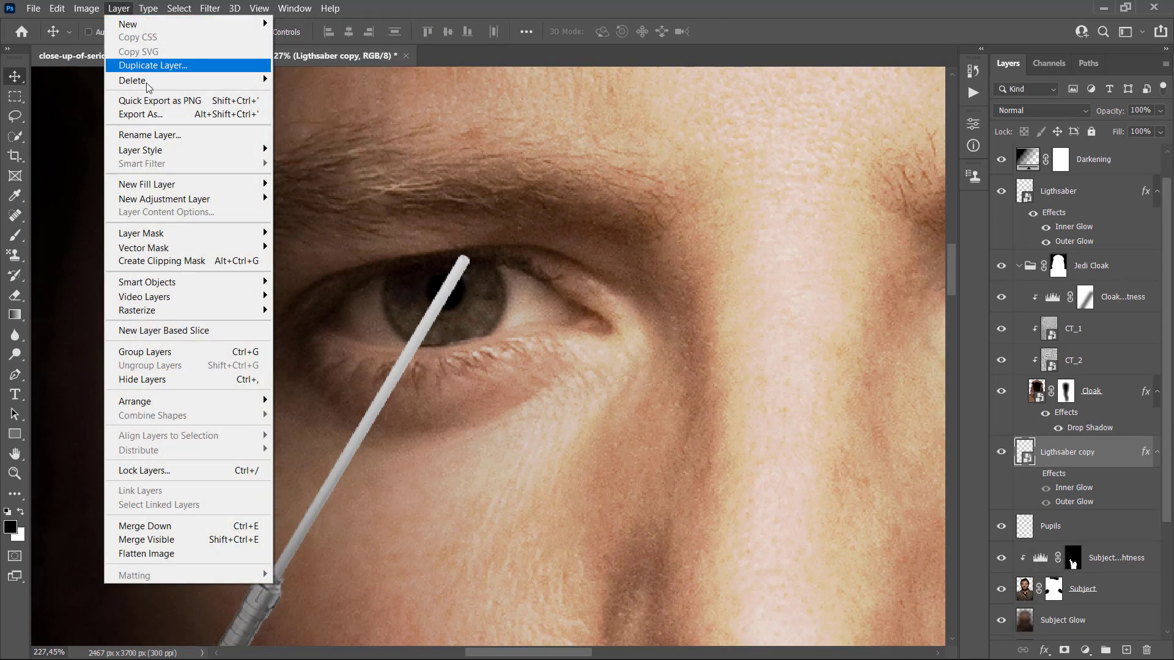
pyautogui.moveTo(183, 231)
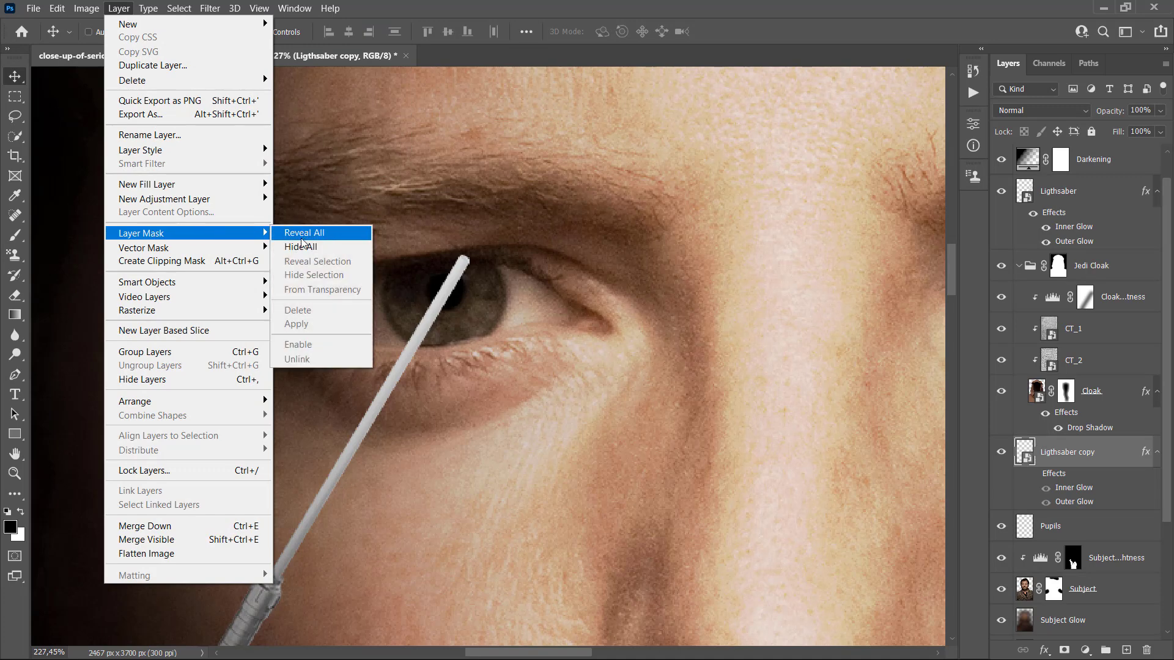
pyautogui.click(318, 248)
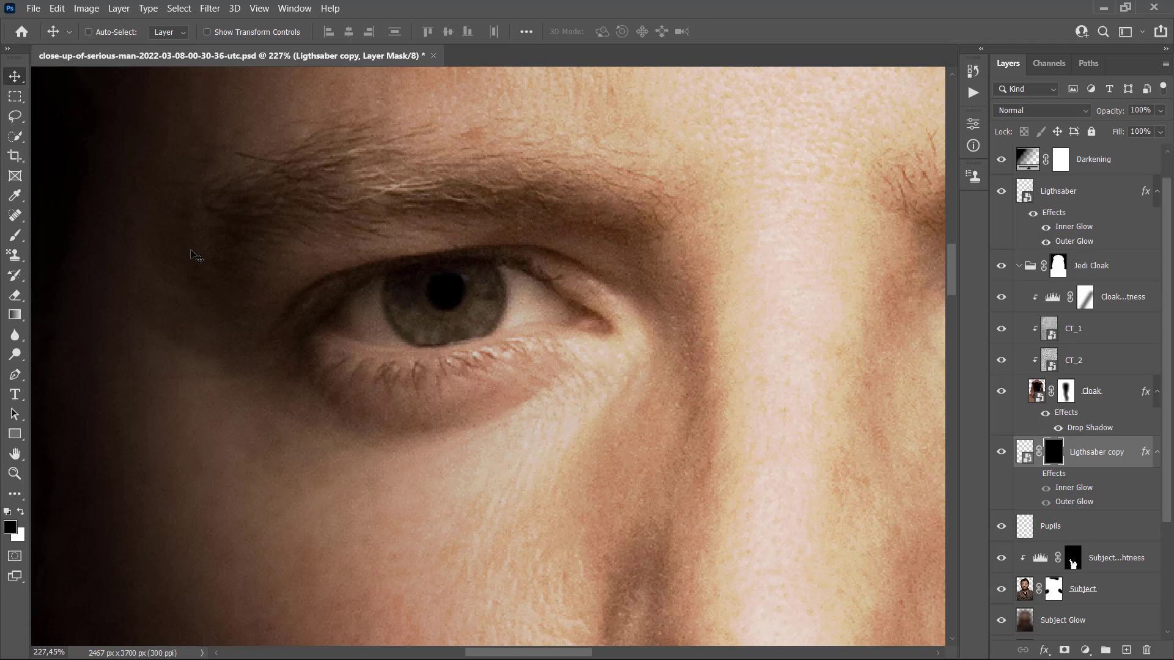
# Reveal the blade only inside the man's right pupil by painting white on the mask with a 15 px soft round brush.
pyautogui.click(15, 235)
pyautogui.rightClick(330, 276)
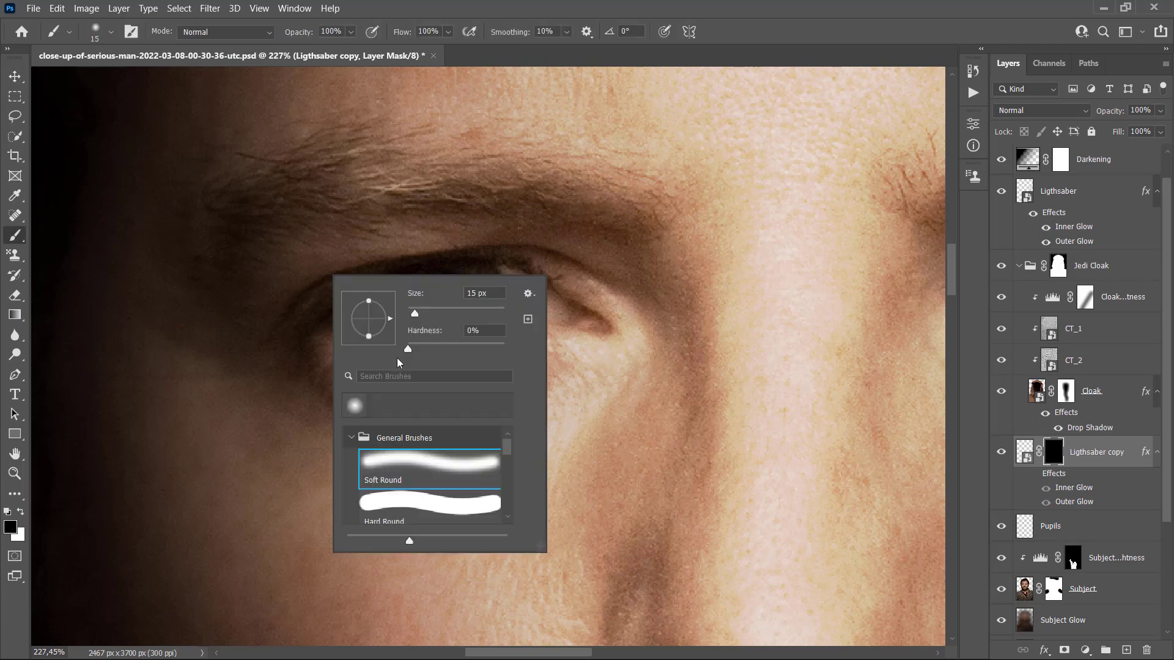
pyautogui.doubleClick(415, 464)
pyautogui.press(']')
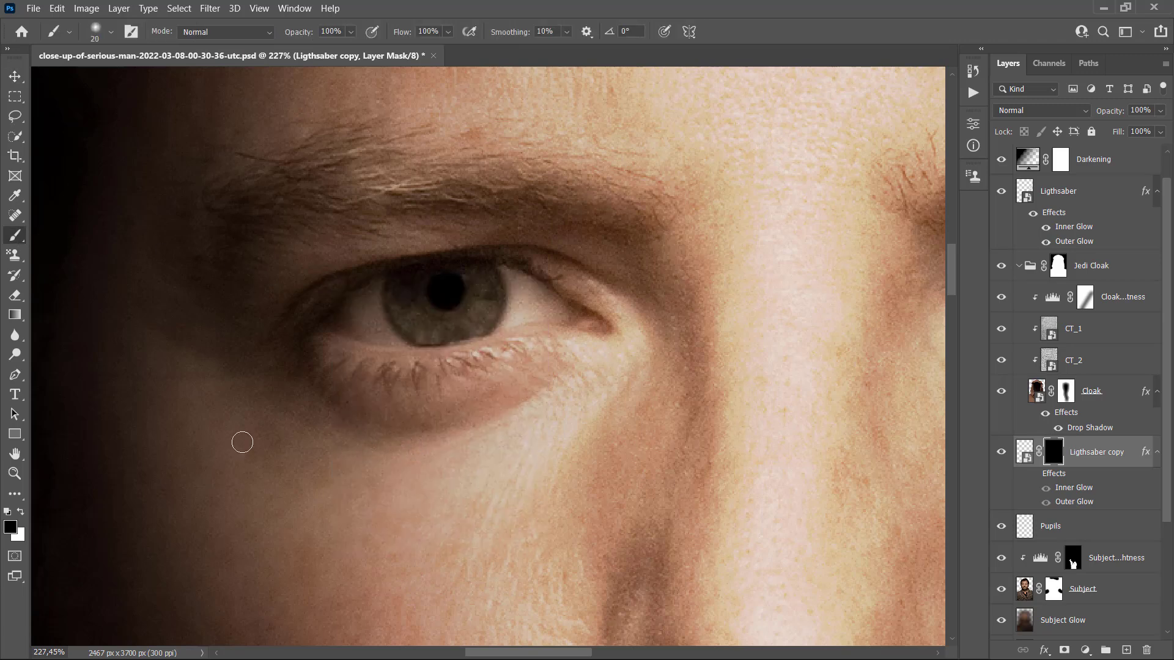
pyautogui.press('x')
pyautogui.scroll(3, 428, 285)
pyautogui.scroll(2, 464, 296)
pyautogui.press('[')
pyautogui.moveTo(465, 299)
pyautogui.mouseDown()
pyautogui.moveTo(491, 263)
pyautogui.moveTo(453, 319)
pyautogui.moveTo(496, 252)
pyautogui.moveTo(482, 283)
pyautogui.mouseUp()
pyautogui.press('x')
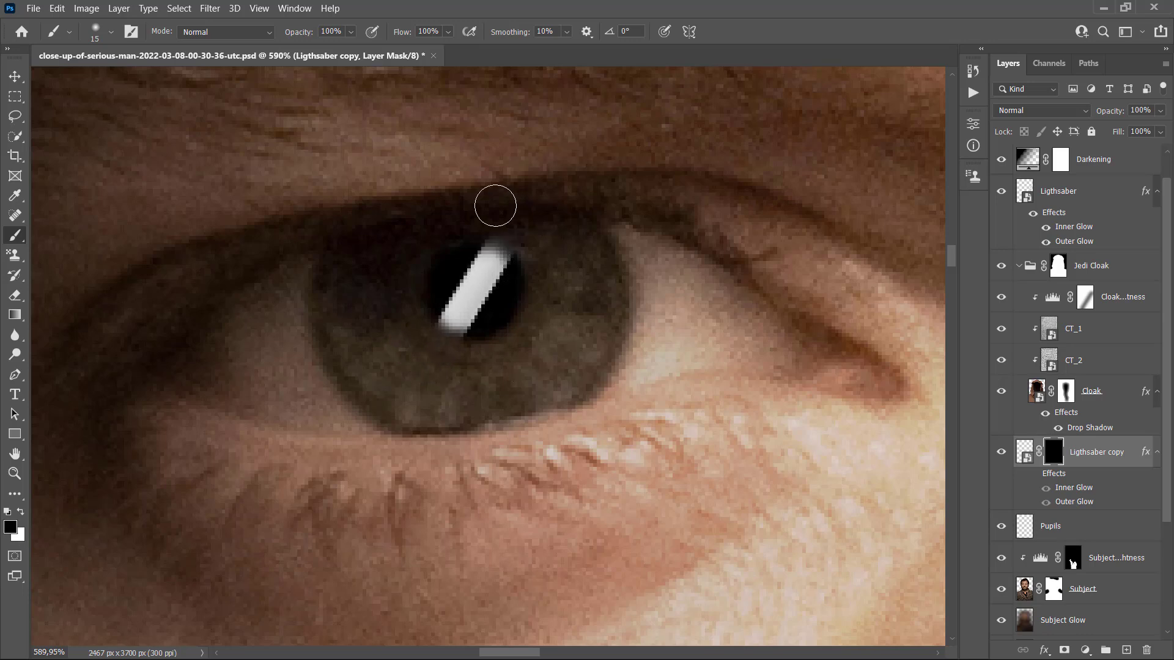
pyautogui.press('x')
pyautogui.moveTo(485, 281); pyautogui.dragTo(461, 318)
pyautogui.press('x')
pyautogui.press(']')
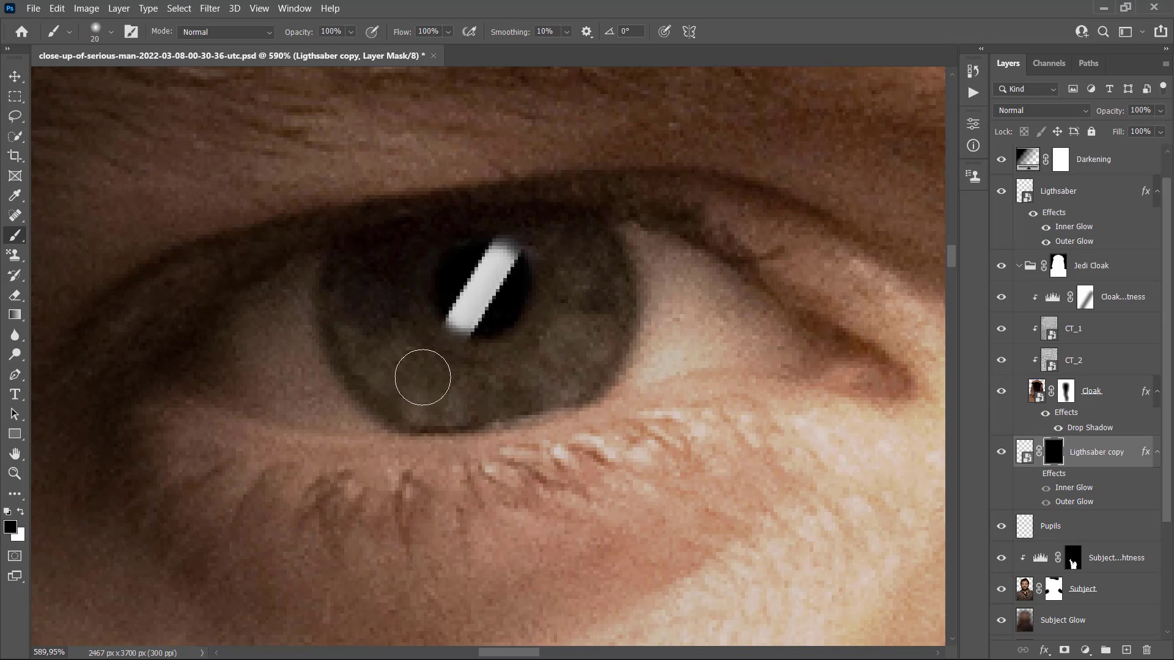
pyautogui.press(']')
pyautogui.scroll(-3, 369, 208)
# Rename the masked lightsaber copy layer as PR_1.
pyautogui.press('z')
pyautogui.rightClick(553, 254)
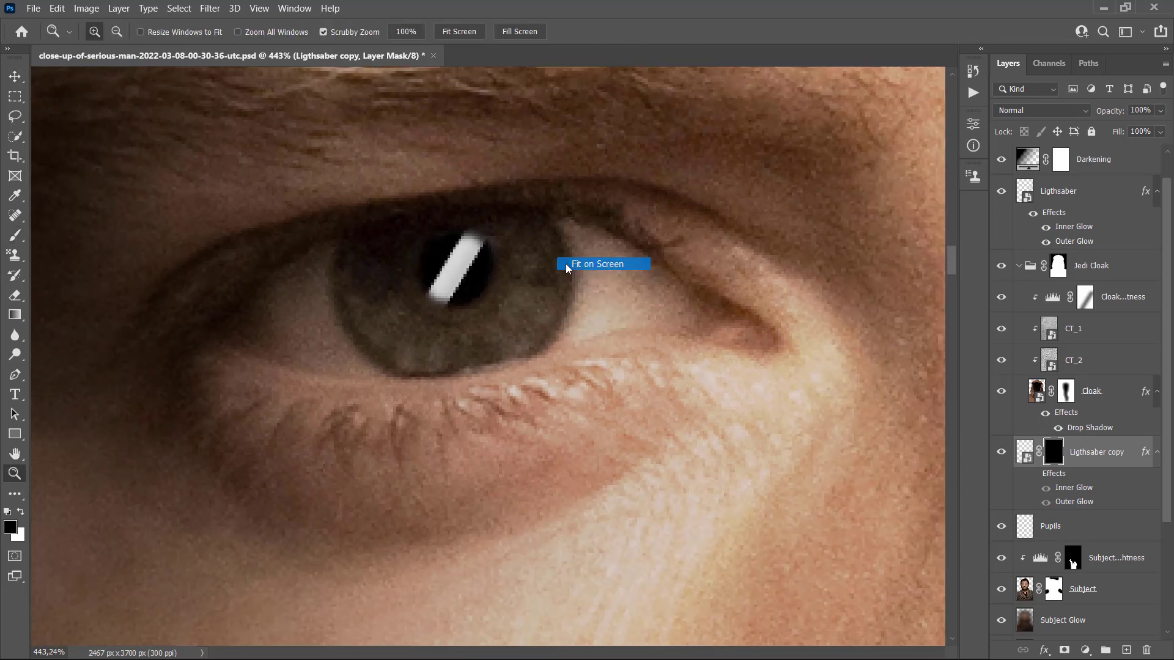
pyautogui.click(574, 263)
pyautogui.press('v')
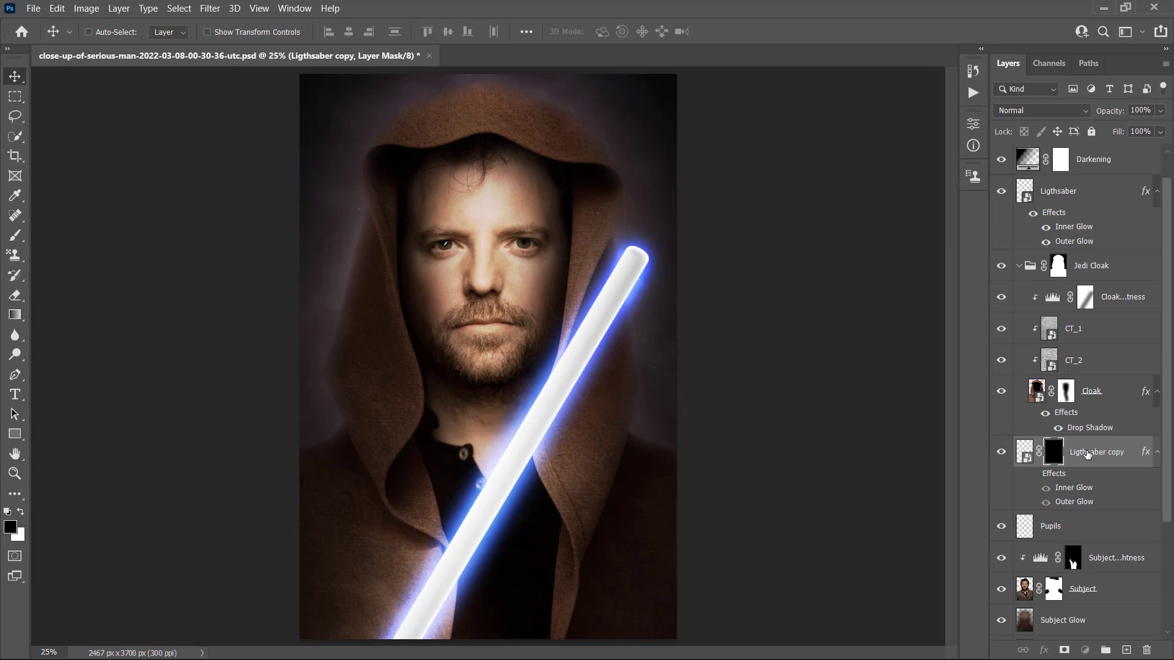
pyautogui.doubleClick(1087, 452)
pyautogui.write('PR_1')
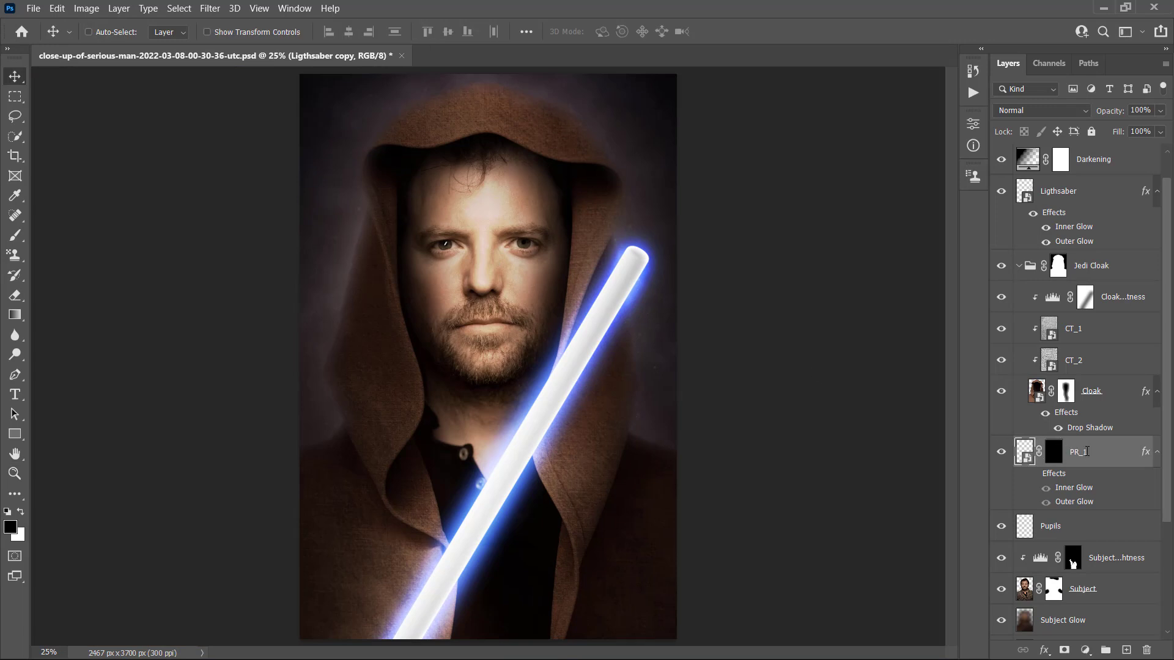
pyautogui.press('Return')
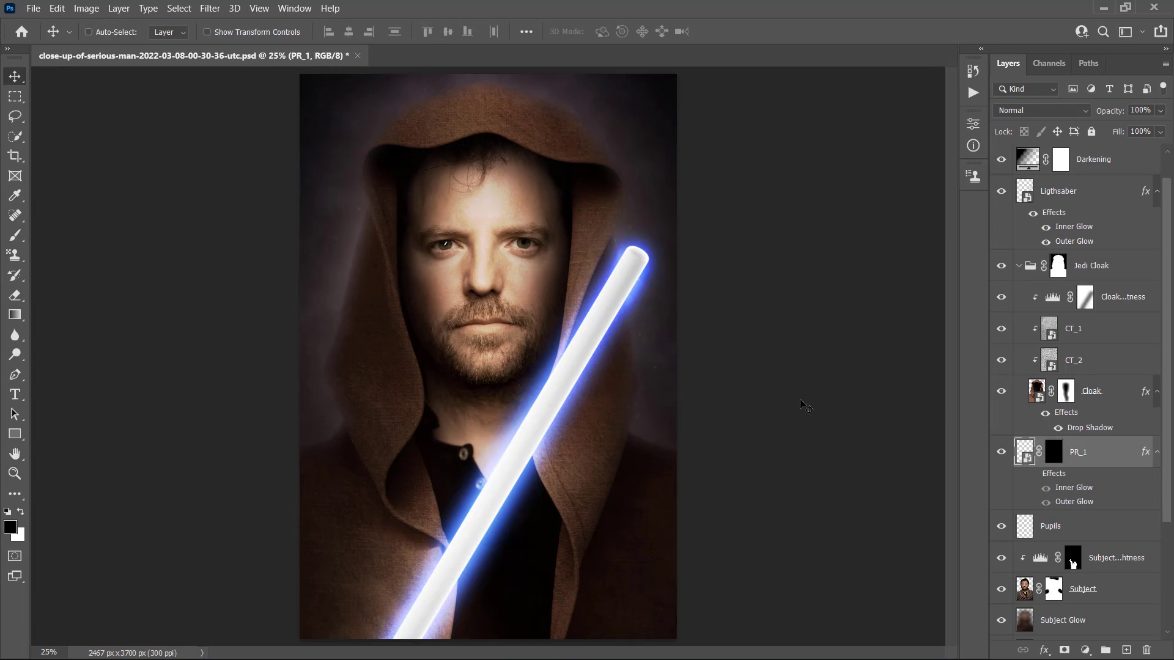
# Duplicate the Ligthsaber layer again, placing the copy between PR_1 and Pupils with its effects hidden.
pyautogui.scroll(1, 1092, 373)
pyautogui.click(1086, 232)
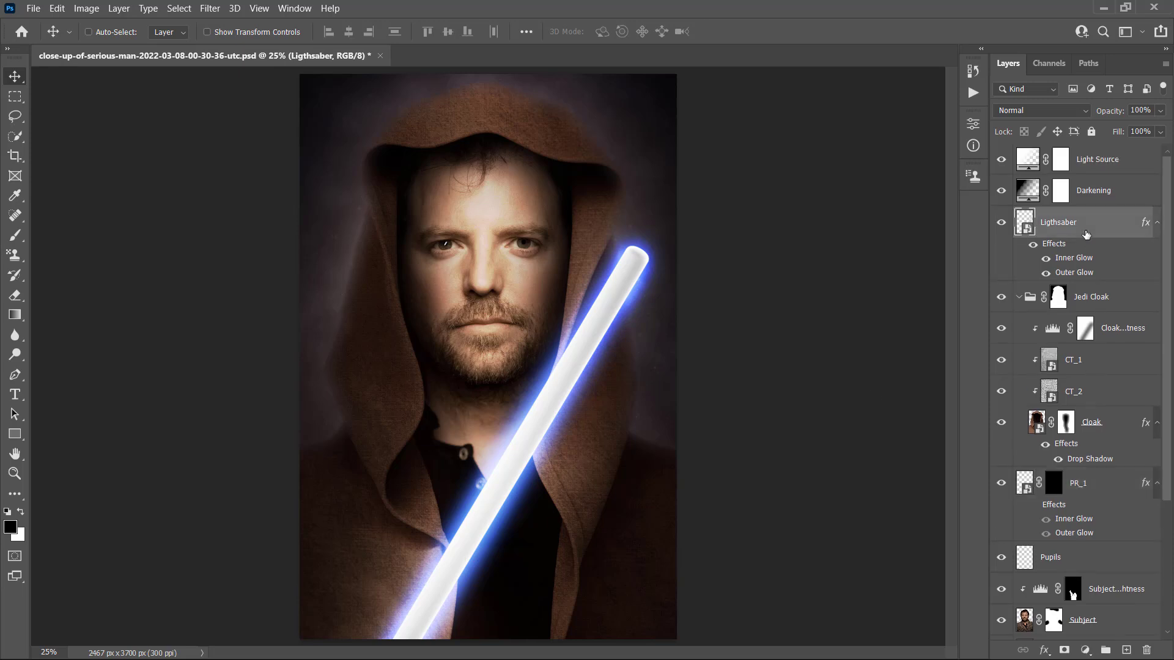
pyautogui.hotkey('ctrl', 'j')
pyautogui.moveTo(1104, 226); pyautogui.dragTo(1086, 558)
pyautogui.scroll(-2, 1076, 516)
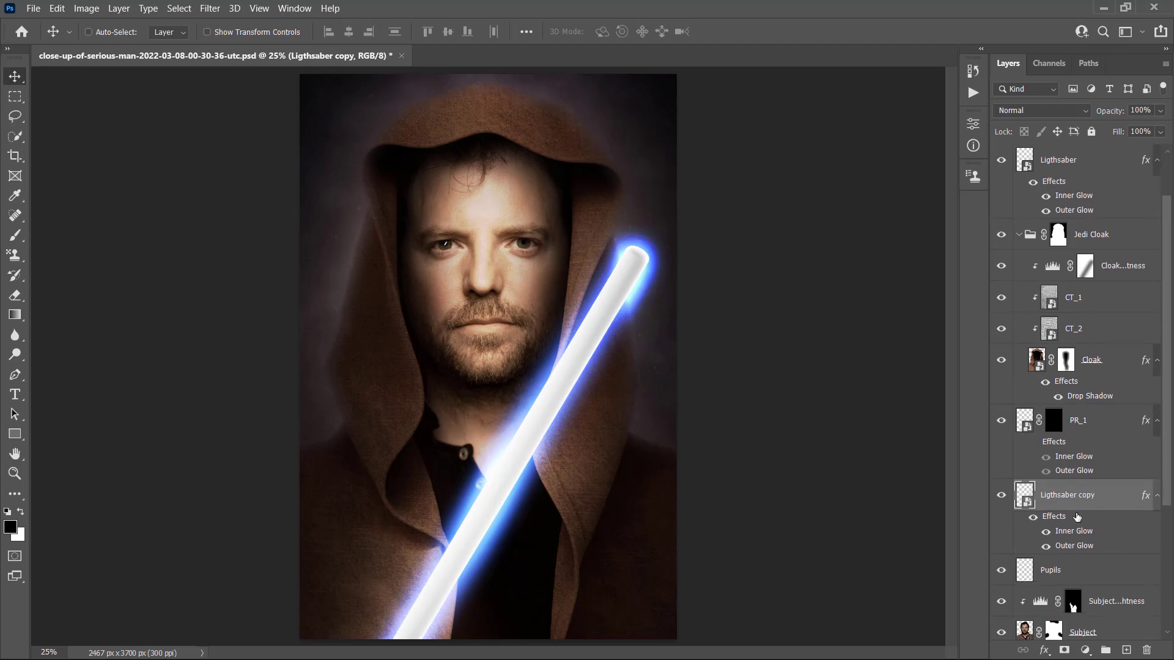
pyautogui.click(1034, 517)
# Scale the second lightsaber copy to 15% and place it over the man's left eye.
pyautogui.moveTo(627, 320); pyautogui.dragTo(587, 191)
pyautogui.hotkey('ctrl', 't')
pyautogui.moveTo(269, 31); pyautogui.dragTo(148, 78)
pyautogui.moveTo(387, 461); pyautogui.dragTo(535, 181)
pyautogui.scroll(5, 532, 180)
pyautogui.moveTo(269, 32); pyautogui.dragTo(214, 43)
pyautogui.moveTo(318, 538); pyautogui.dragTo(535, 216)
pyautogui.moveTo(275, 34); pyautogui.dragTo(270, 35)
pyautogui.write('15')
pyautogui.moveTo(493, 377); pyautogui.dragTo(521, 336)
pyautogui.scroll(9, 509, 322)
pyautogui.click(755, 33)
# Fine-tune the small lightsaber's position so its blade crosses the man's left pupil like the reflection in the other eye.
pyautogui.moveTo(592, 397)
pyautogui.mouseDown()
pyautogui.moveTo(572, 367)
pyautogui.moveTo(605, 370)
pyautogui.moveTo(603, 342)
pyautogui.moveTo(597, 390)
pyautogui.mouseUp()
pyautogui.scroll(-8, 724, 330)
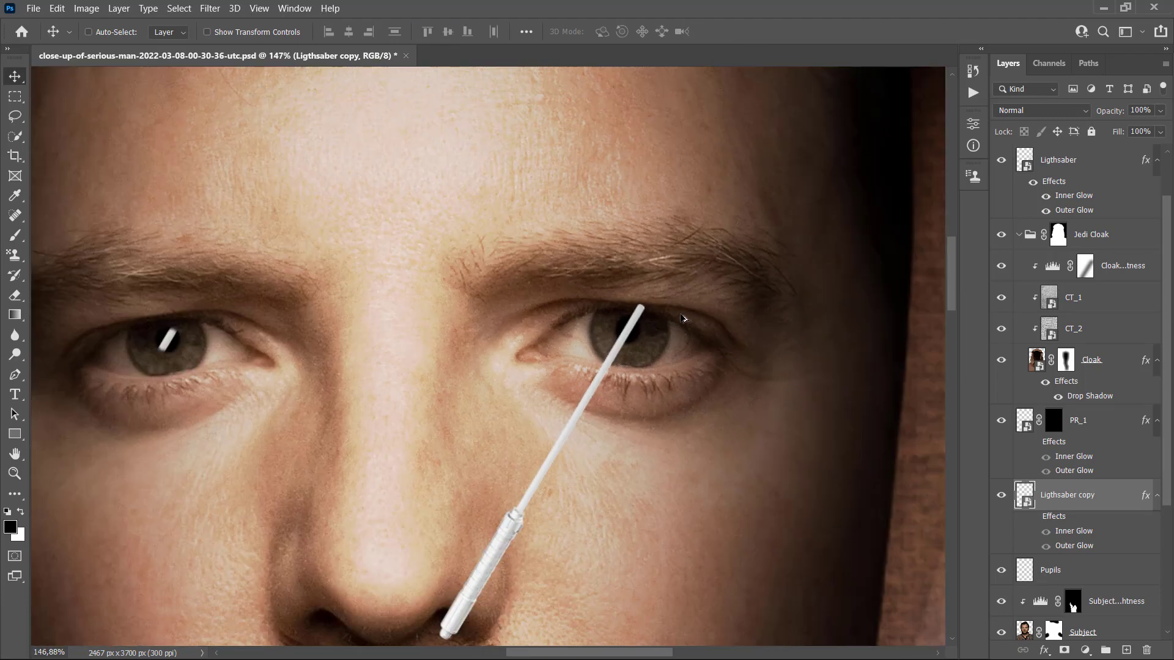
pyautogui.scroll(8, 664, 332)
pyautogui.moveTo(654, 307); pyautogui.dragTo(662, 298)
pyautogui.scroll(-1, 610, 357)
pyautogui.scroll(1, 609, 358)
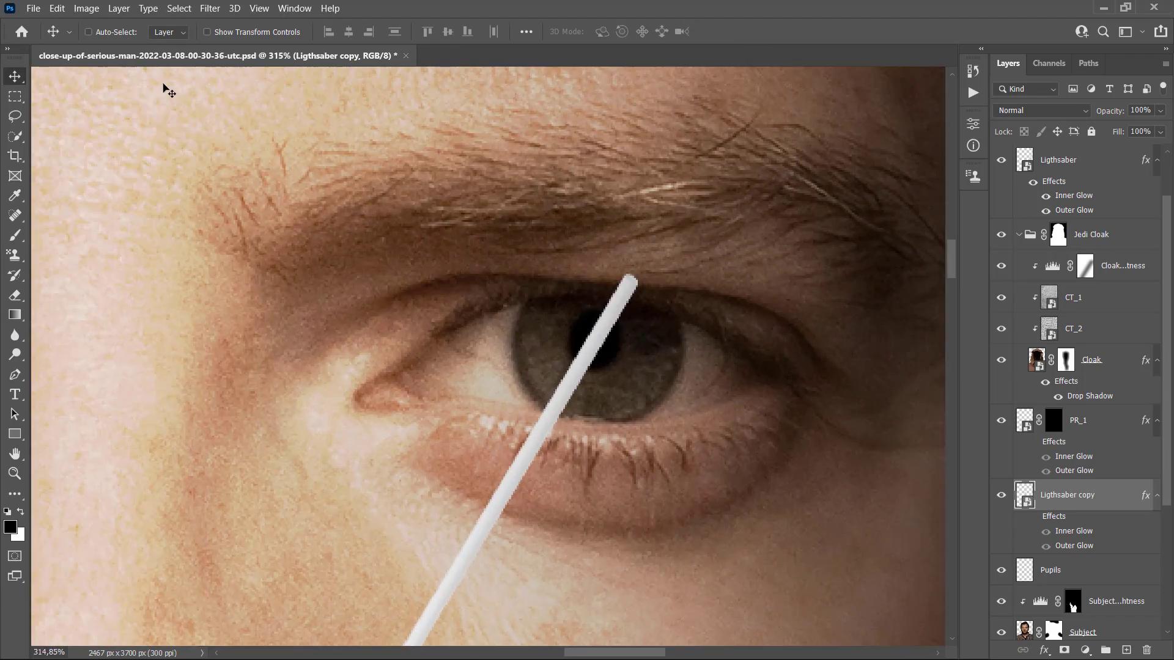
# Hide the second lightsaber copy with a Hide All layer mask.
pyautogui.click(119, 8)
pyautogui.moveTo(245, 233)
pyautogui.click(342, 248)
# Paint white on the mask to reveal the blade inside the man's left pupil, then ready a 30 px black brush.
pyautogui.press('b')
pyautogui.press('x')
pyautogui.scroll(6, 602, 355)
pyautogui.moveTo(588, 331)
pyautogui.mouseDown()
pyautogui.moveTo(600, 302)
pyautogui.moveTo(565, 360)
pyautogui.mouseUp()
pyautogui.press('x')
pyautogui.press(']')
pyautogui.press(']')
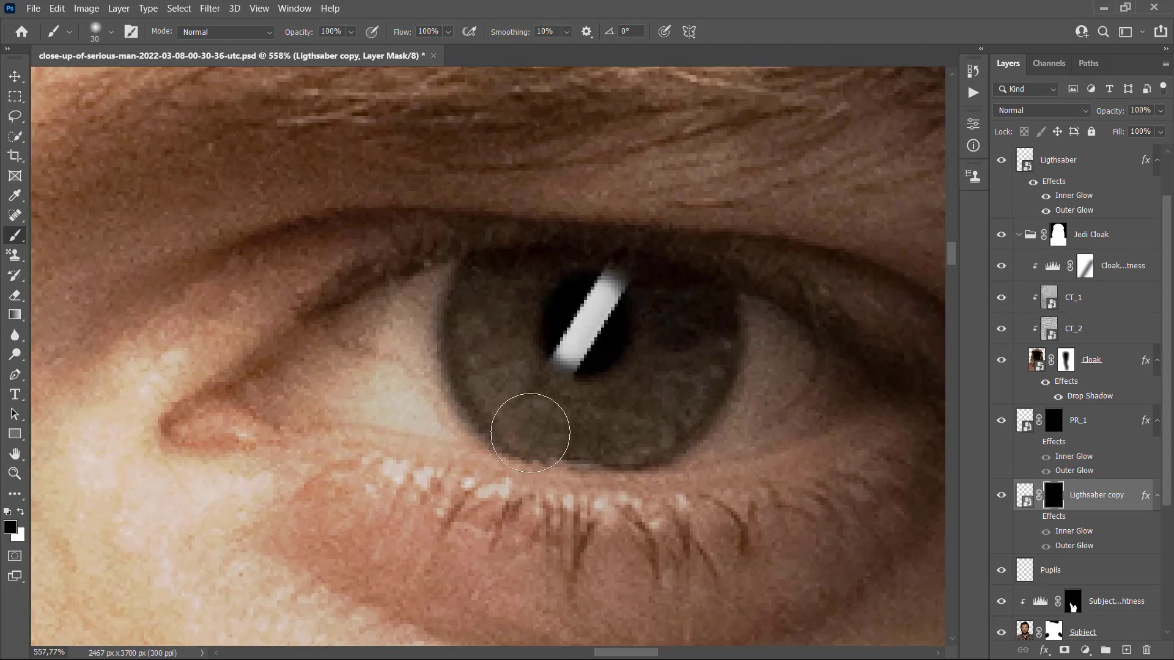
pyautogui.scroll(2, 547, 318)
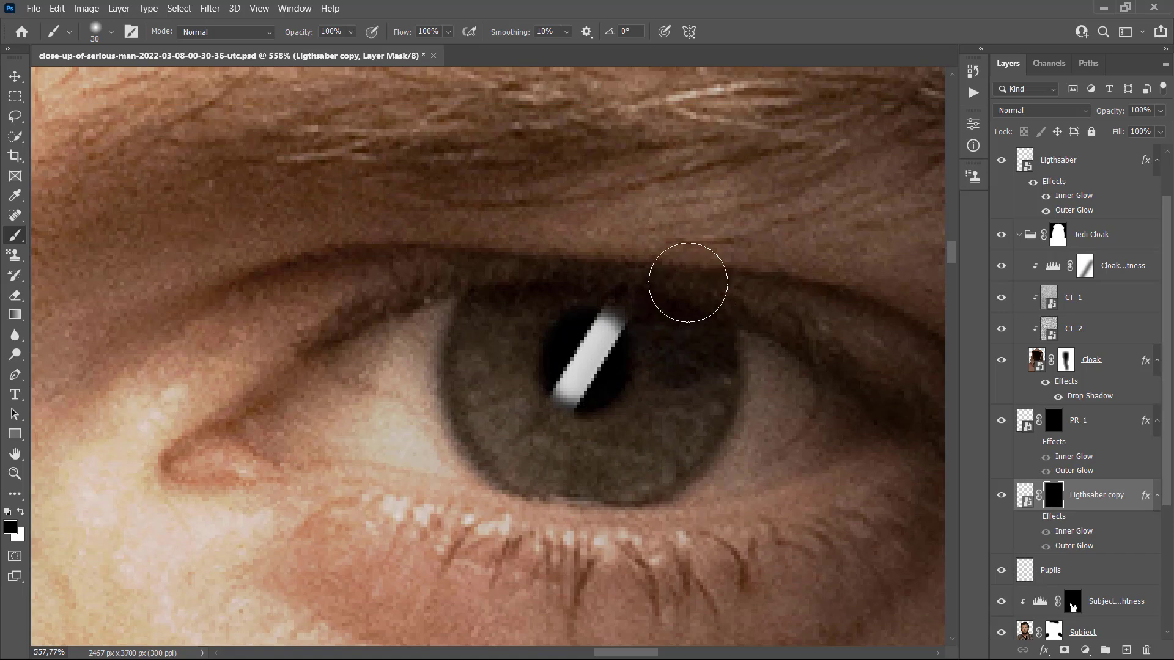
# Fit the whole image in view and rename the second small lightsaber copy's layer as PR_2.
pyautogui.press('v')
pyautogui.scroll(-8, 740, 263)
pyautogui.press('z')
pyautogui.hotkey('ctrl', '0')
pyautogui.press('v')
pyautogui.doubleClick(1103, 496)
pyautogui.write('PR')
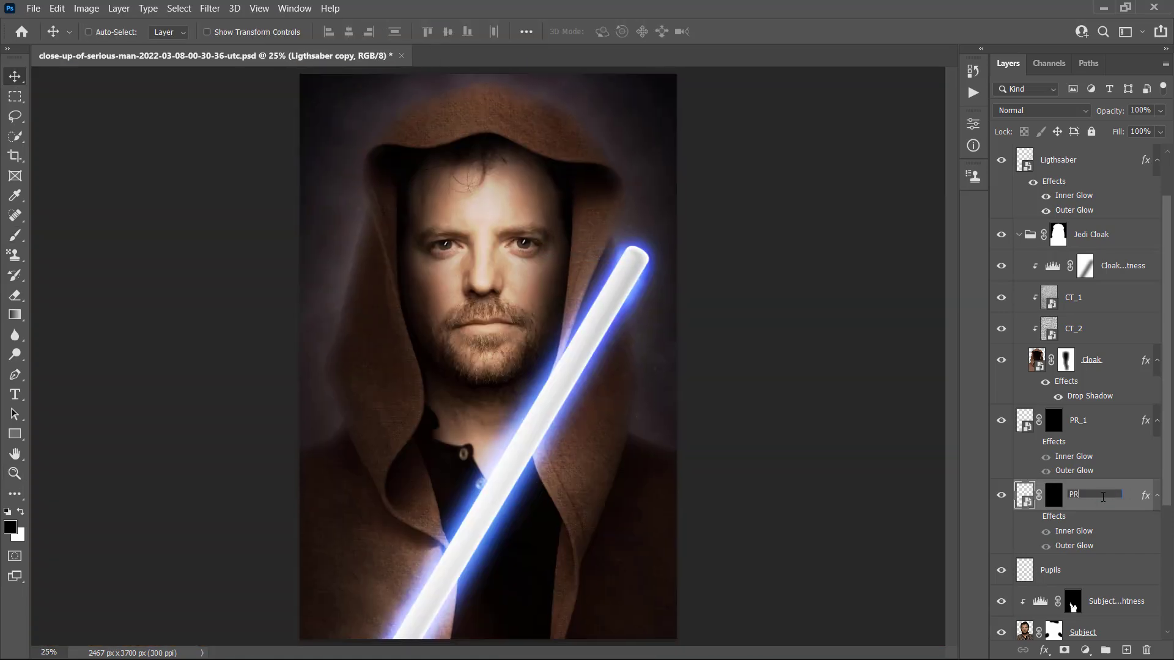
pyautogui.write('_2')
pyautogui.press('Return')
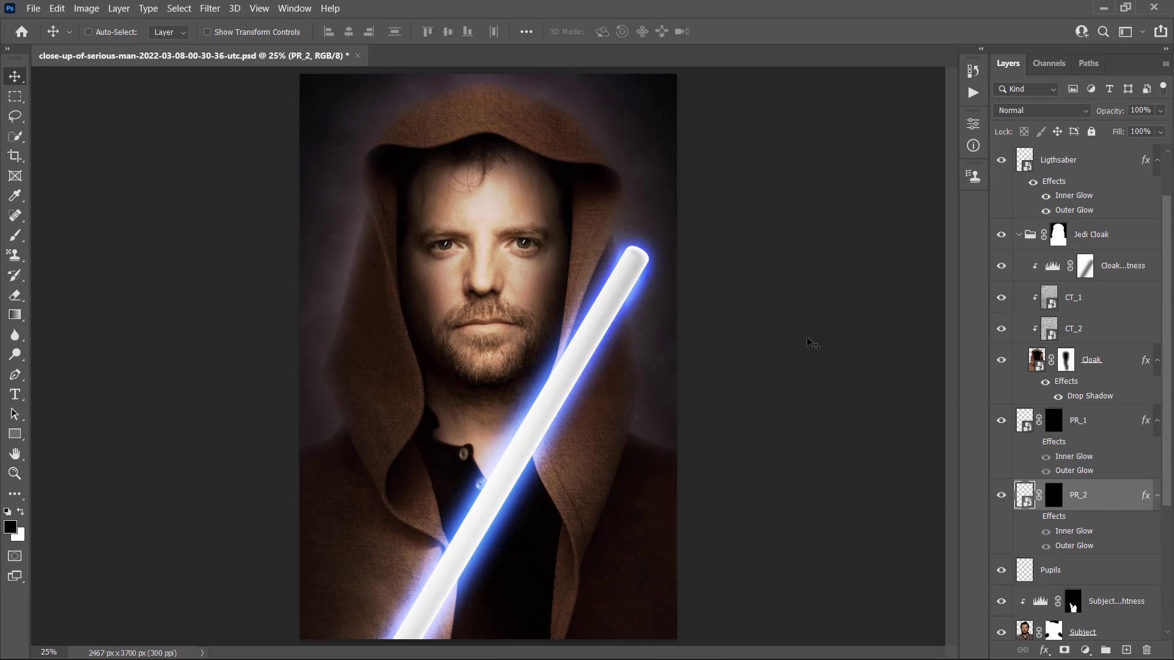
pyautogui.hotkey('ctrl', 's')
# Collapse the layer groups and add a solid color fill layer named Overall Color, in #4070ff, above the Jedi Cloak group.
pyautogui.press('ctrl')
pyautogui.keyDown('ctrl'); pyautogui.click(1017, 237); pyautogui.keyUp('ctrl')
pyautogui.click(1113, 259)
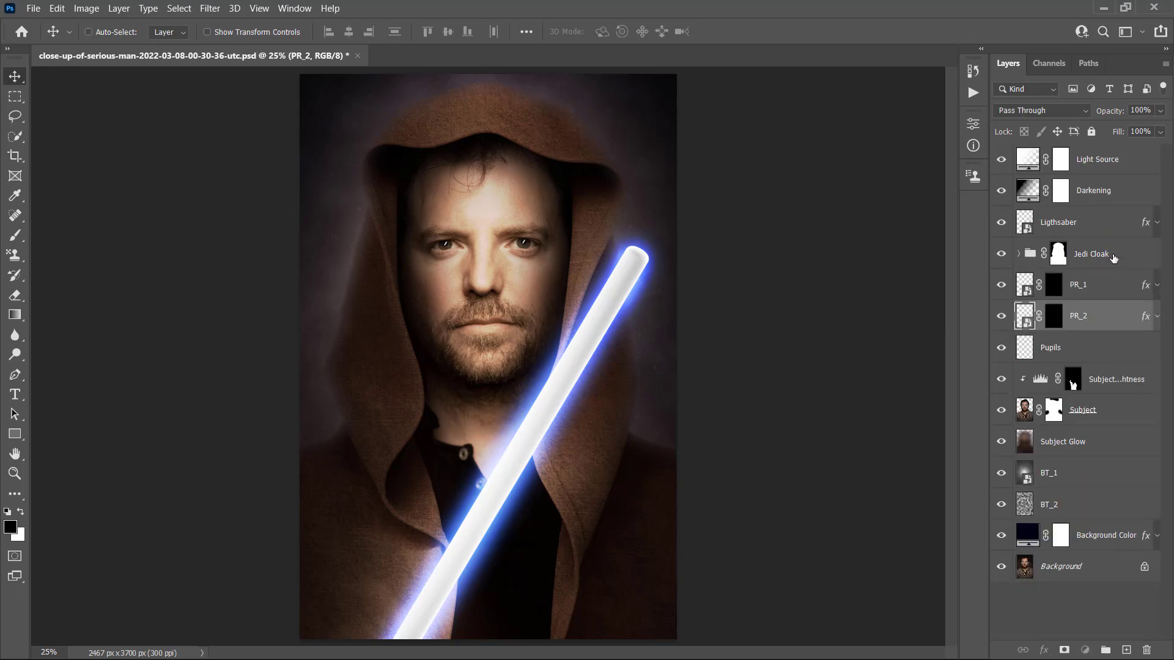
pyautogui.click(118, 8)
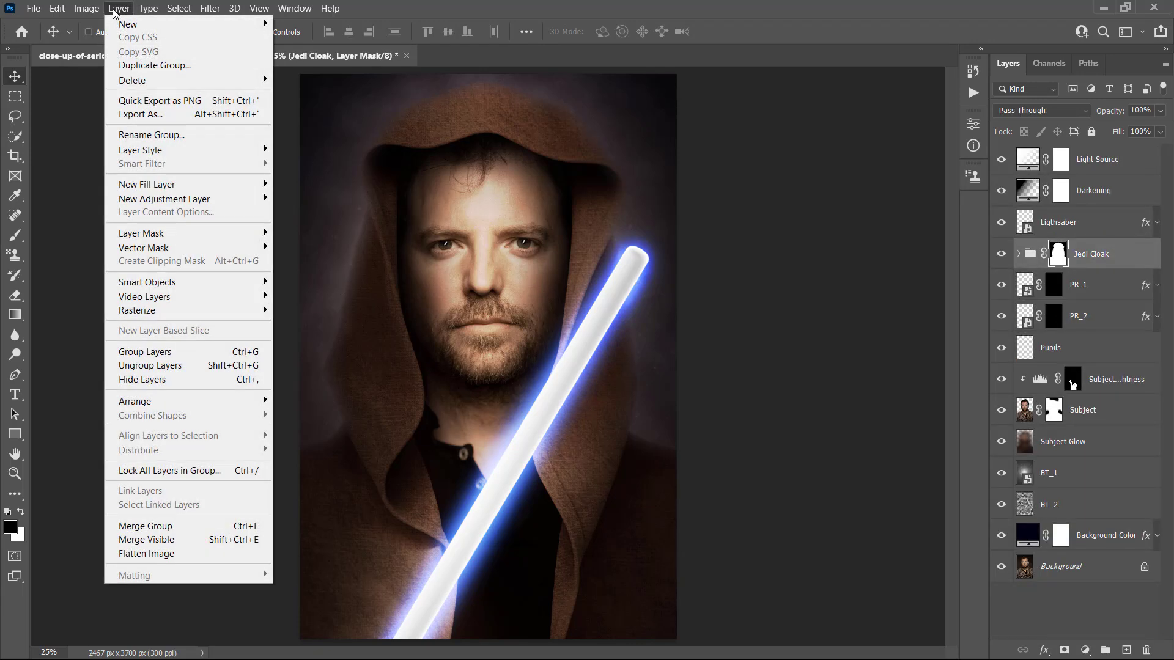
pyautogui.moveTo(164, 187)
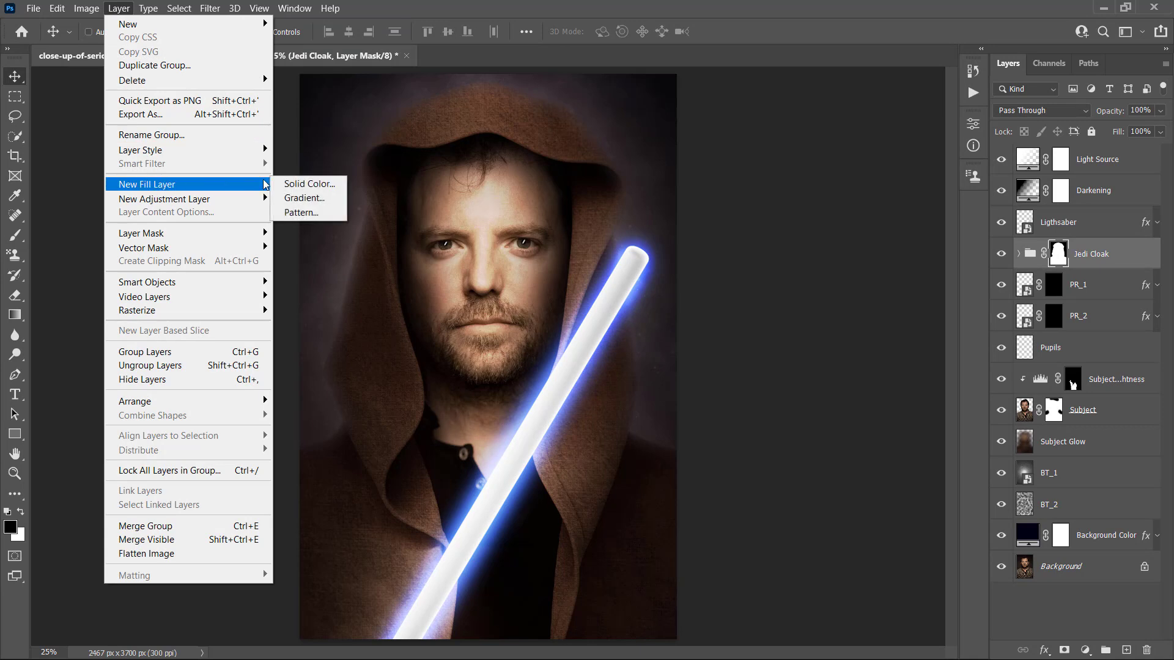
pyautogui.click(308, 183)
pyautogui.write('Overall Color')
pyautogui.click(710, 195)
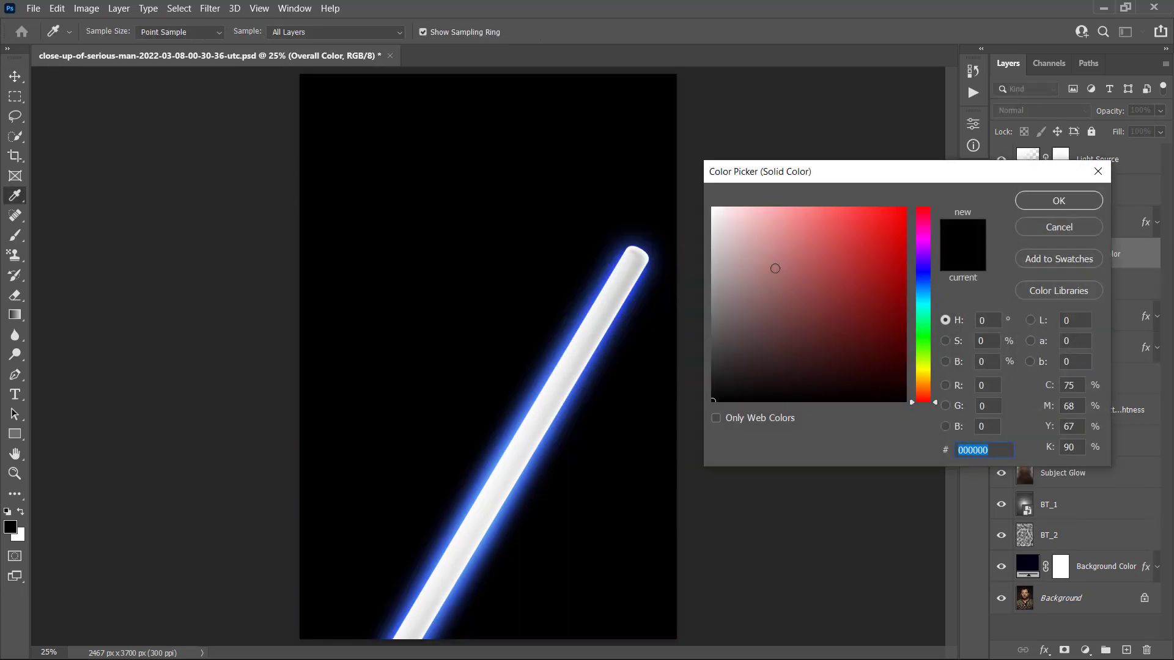
pyautogui.write('4070ff')
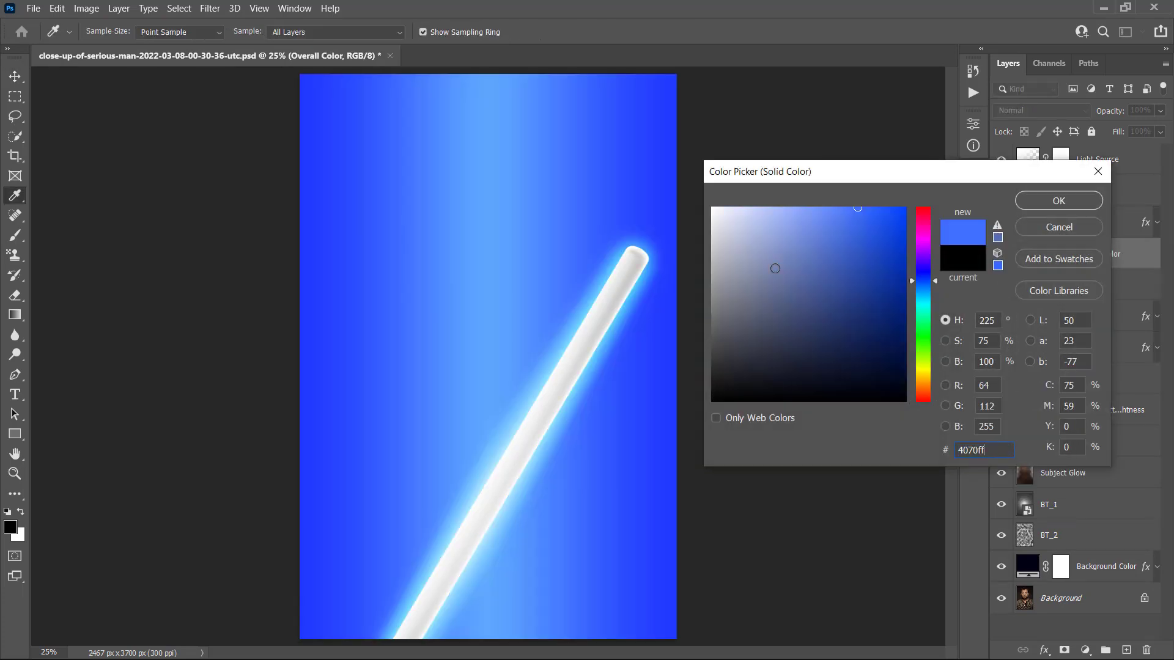
pyautogui.click(1040, 206)
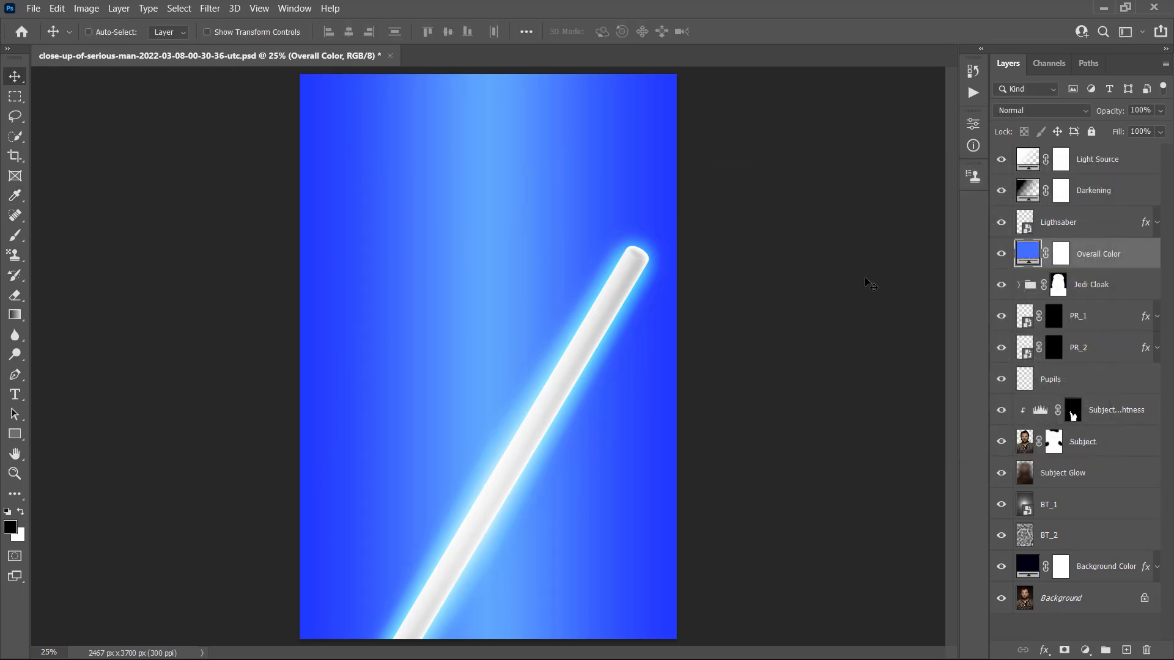
# Set the Overall Color layer's blend mode to Overlay and its opacity to 50%.
pyautogui.click(1038, 111)
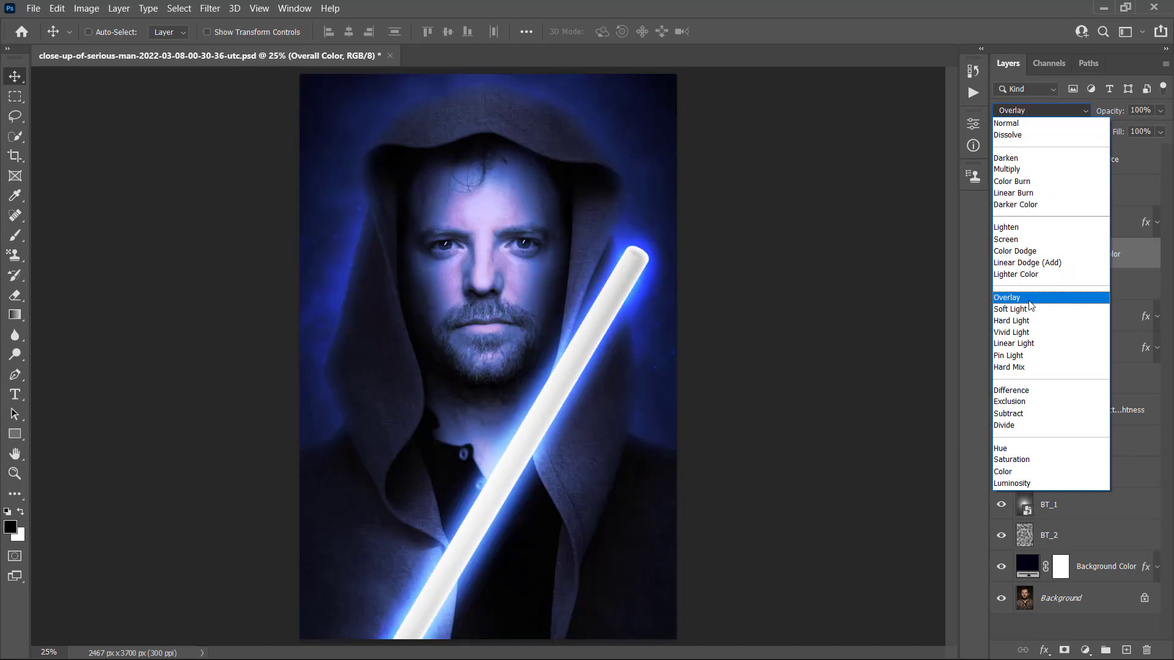
pyautogui.click(1031, 299)
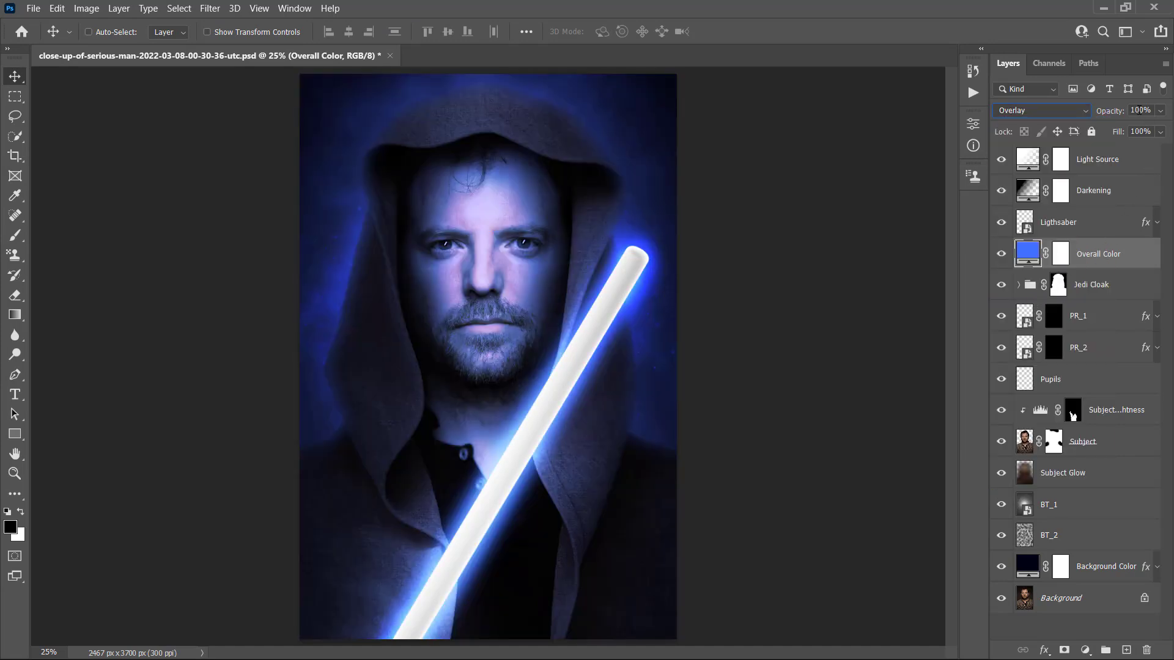
pyautogui.write('50')
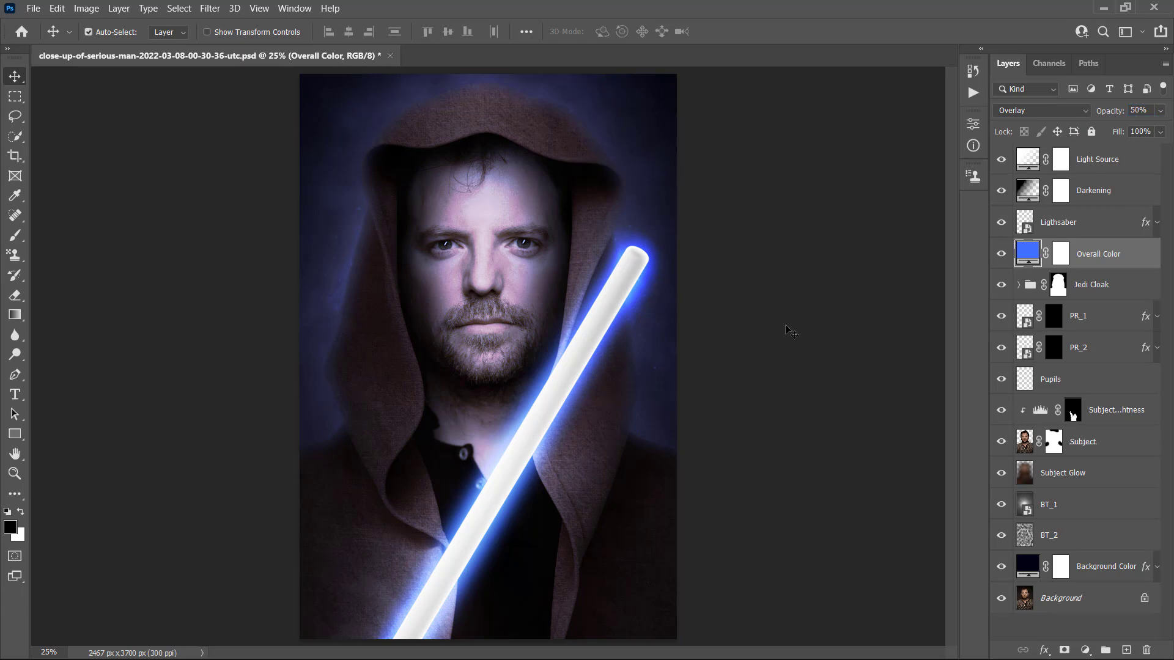
# Duplicate the Overall Color layer and clip the copy to the Subject layer, just below Pupils, at 30% opacity.
pyautogui.hotkey('ctrl', 'j')
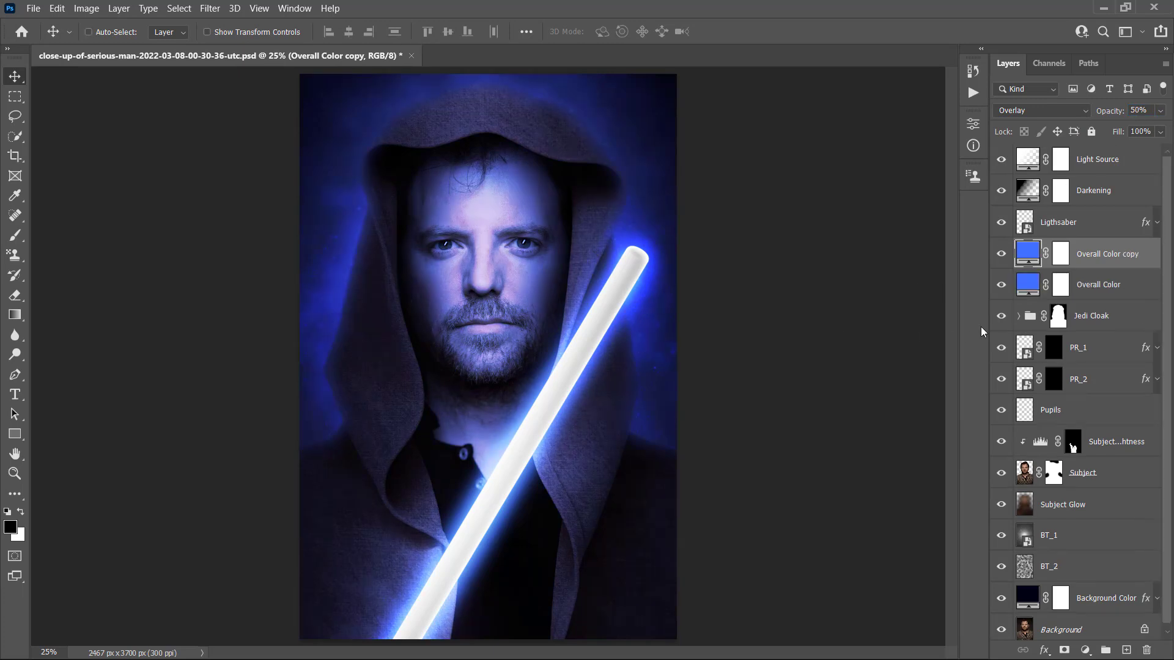
pyautogui.moveTo(1147, 257); pyautogui.dragTo(1135, 427)
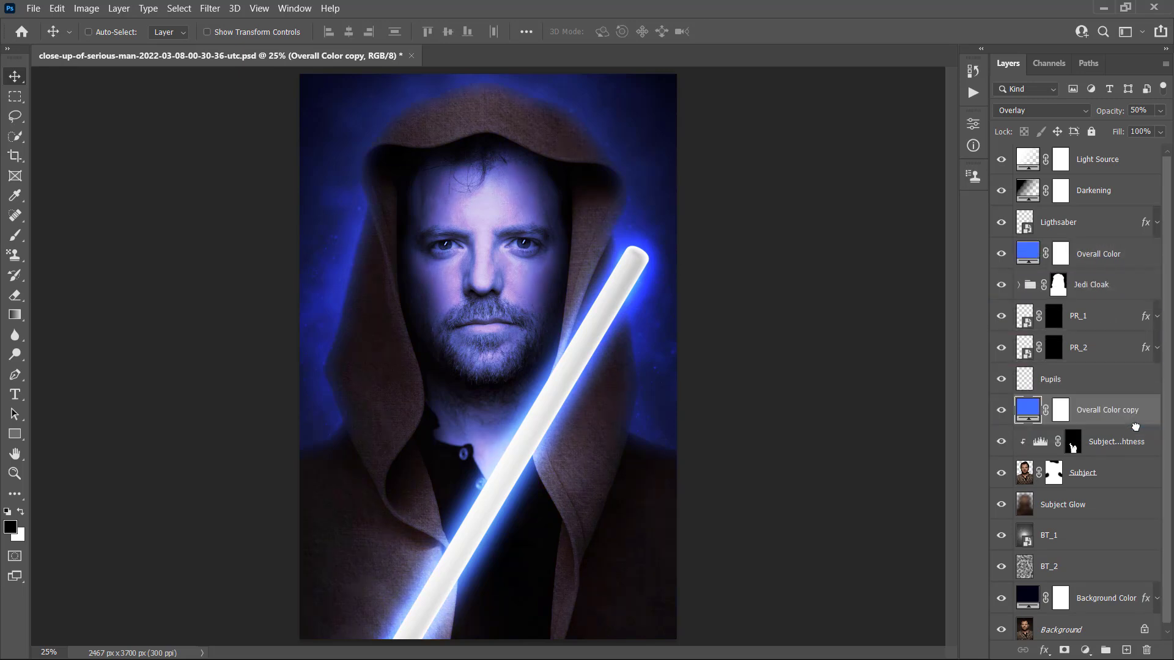
pyautogui.hotkey('ctrl', 'alt', 'g')
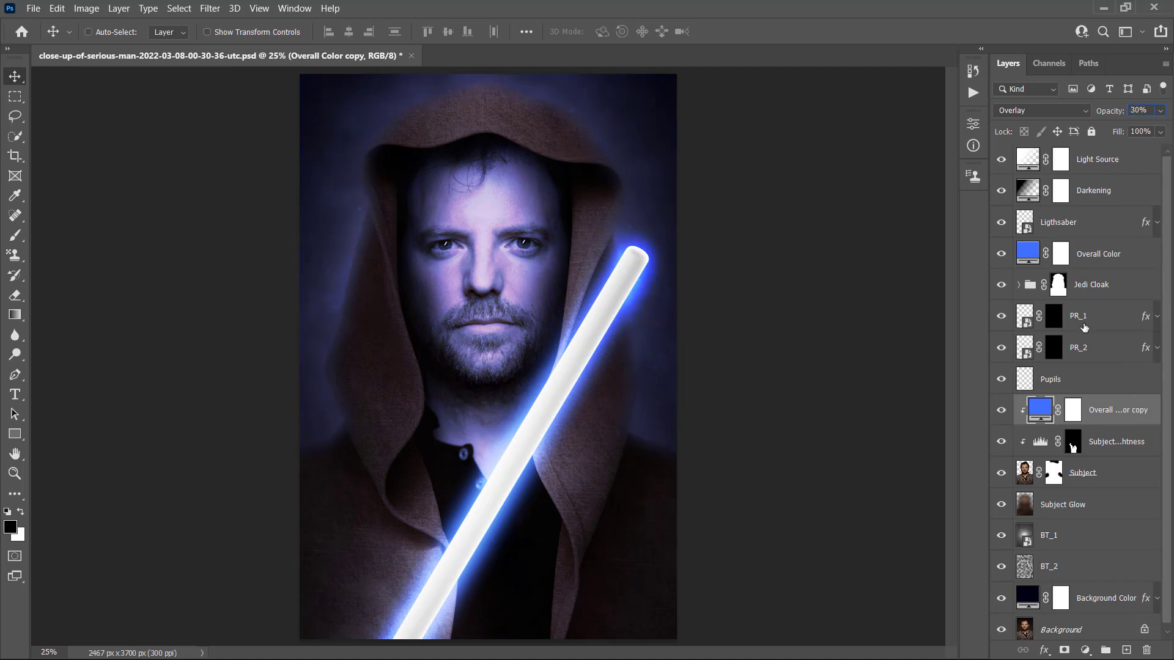
# Rename the blue fill copy clipped to the Subject layer as Subject_Color.
pyautogui.doubleClick(1109, 411)
pyautogui.write('Subject_Color')
pyautogui.press('Return')
pyautogui.press('Return')
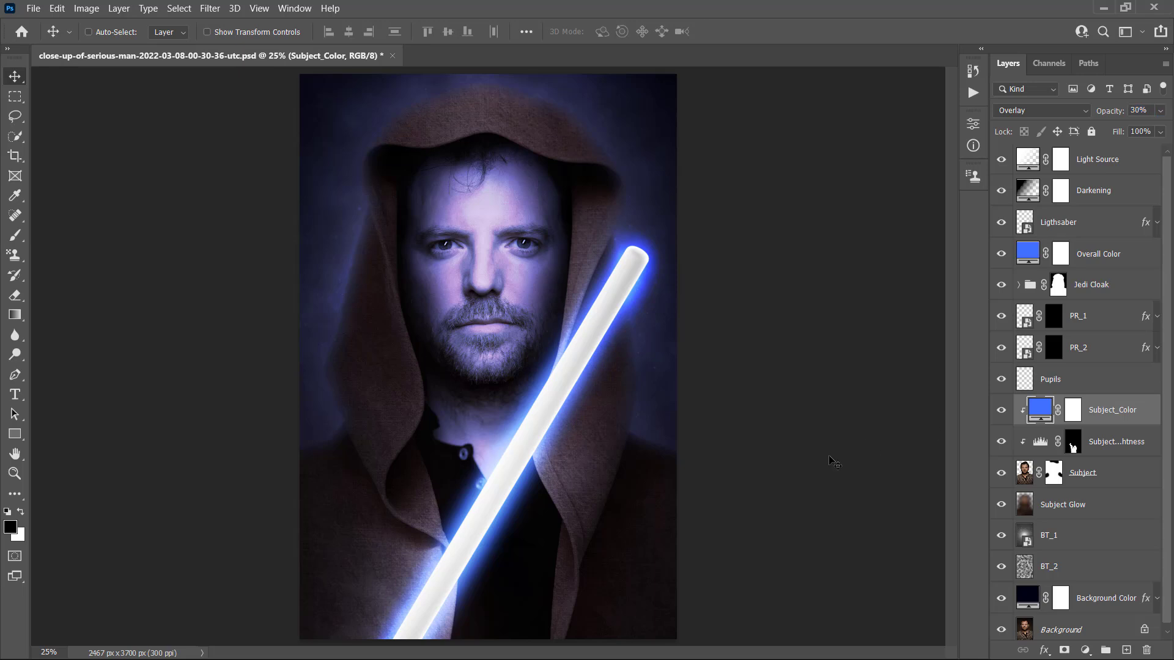
# Duplicate Overall Color and clip the copy to the Cloak layer, uppermost in the Jedi Cloak group, at 30% opacity.
pyautogui.click(1109, 258)
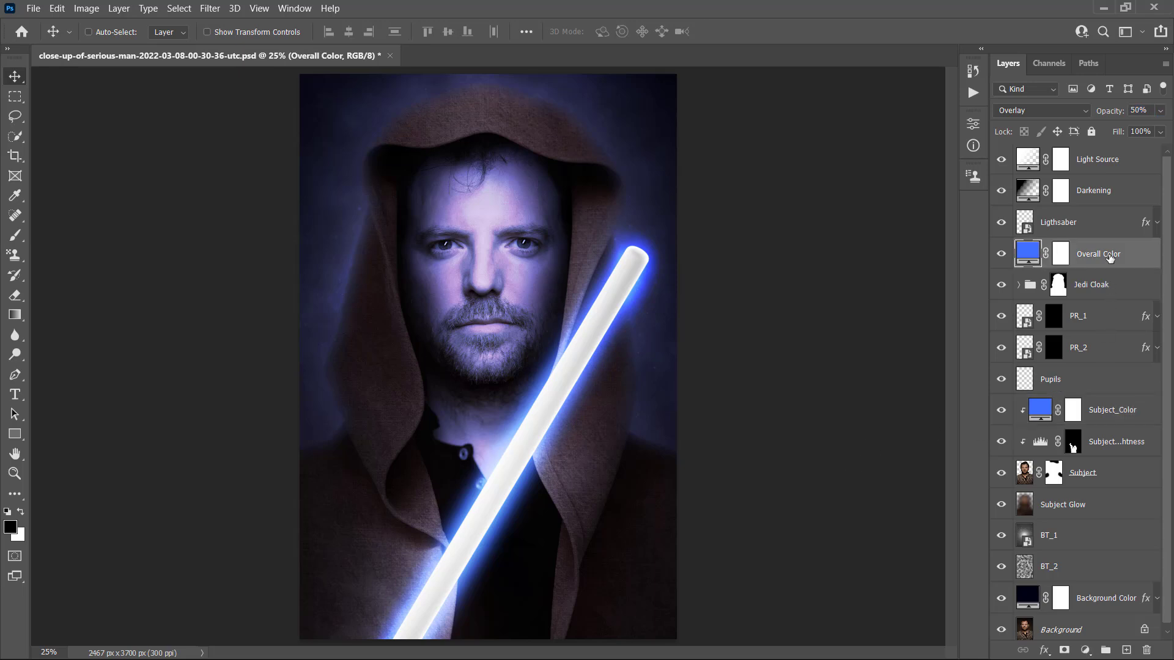
pyautogui.hotkey('ctrl', 'j')
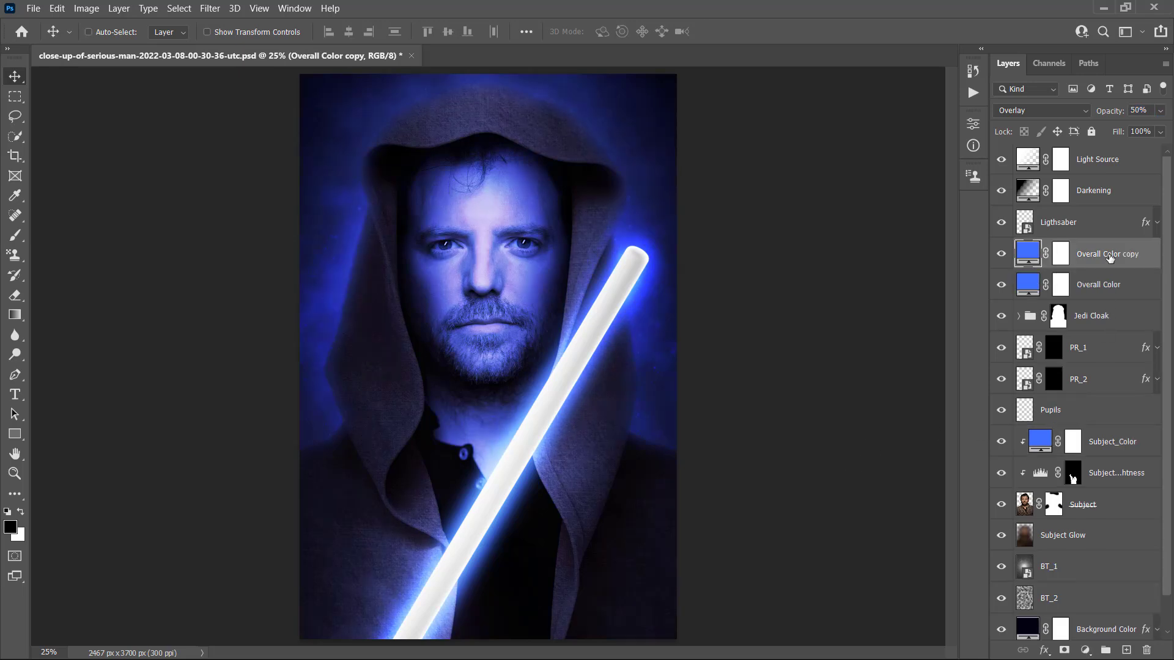
pyautogui.click(1019, 317)
pyautogui.moveTo(1100, 259); pyautogui.dragTo(1109, 331)
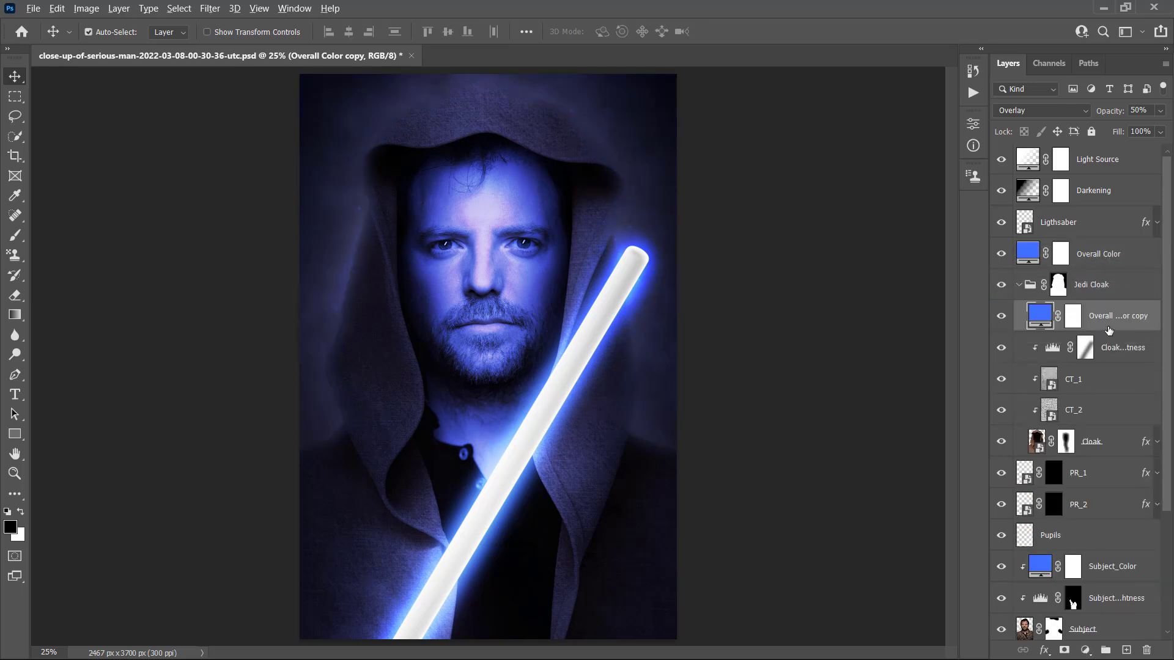
pyautogui.hotkey('ctrl', 'alt', 'g')
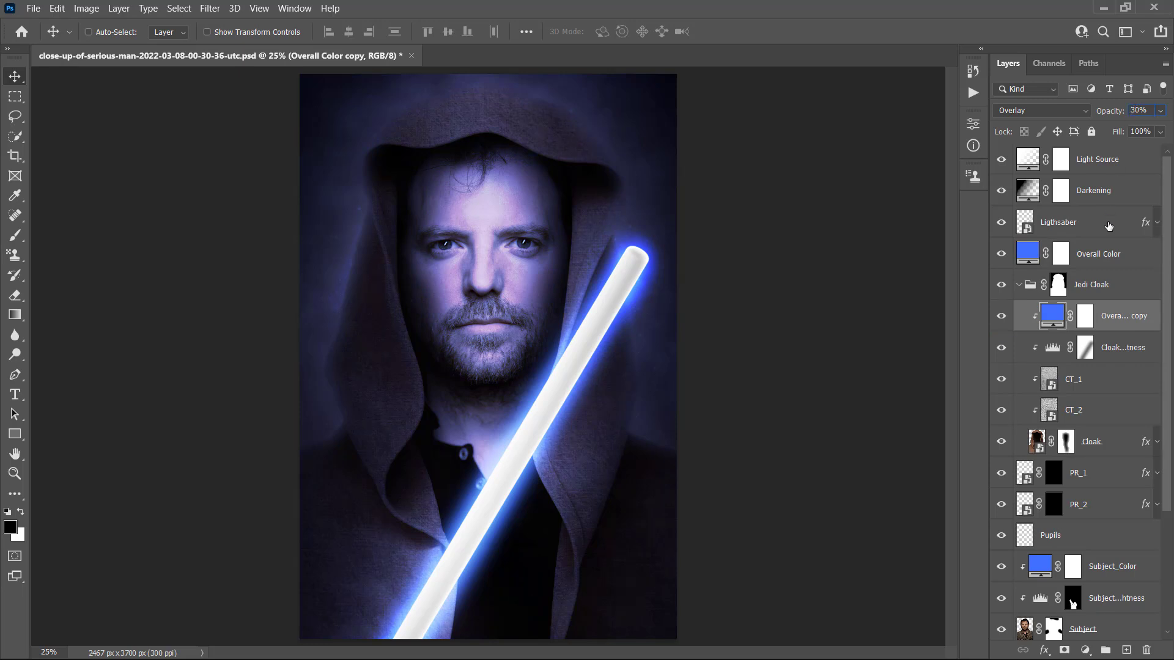
# Rename the blue fill copy inside the Jedi Cloak group as Cloak_Color.
pyautogui.doubleClick(1123, 316)
pyautogui.write('Cloak_Color')
pyautogui.press('Return')
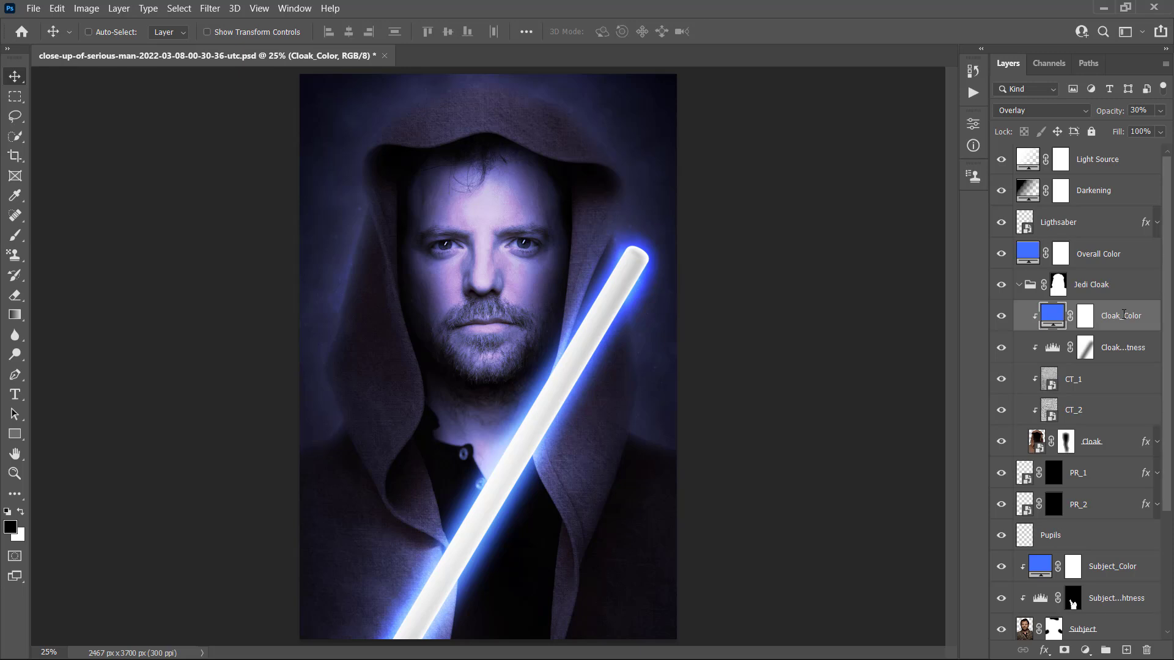
# Replace Cloak_Color's mask with an inverted copy of the cloak brightness layer's mask and set its density to 100%.
pyautogui.moveTo(1088, 322); pyautogui.dragTo(1087, 334)
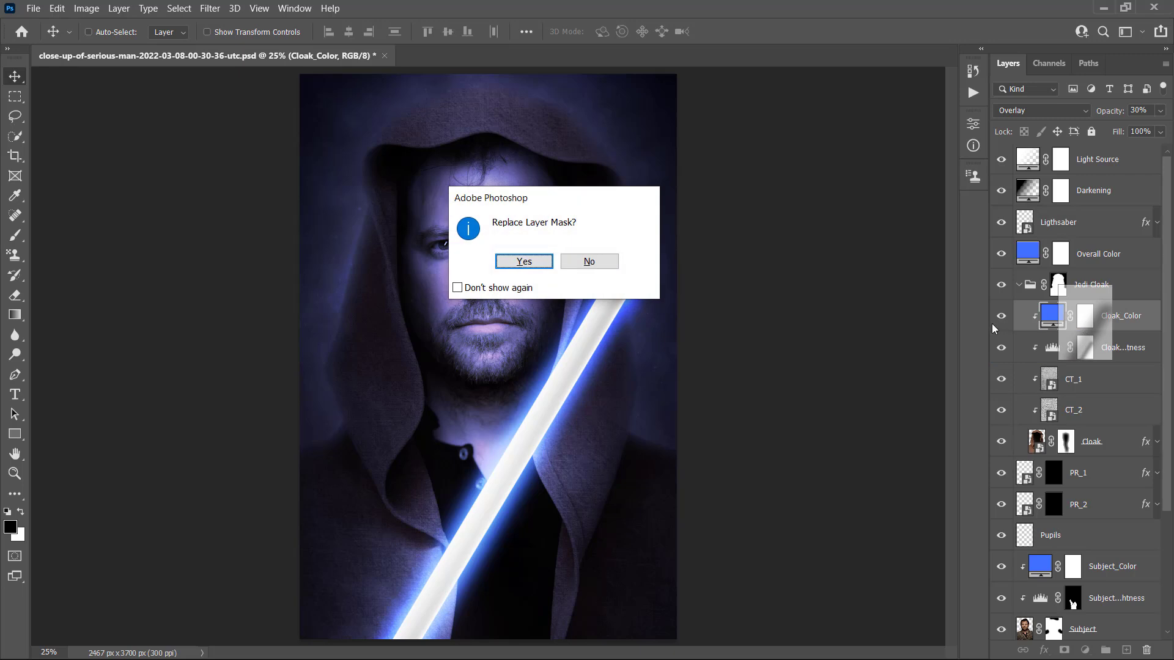
pyautogui.click(545, 265)
pyautogui.hotkey('ctrl', 'i')
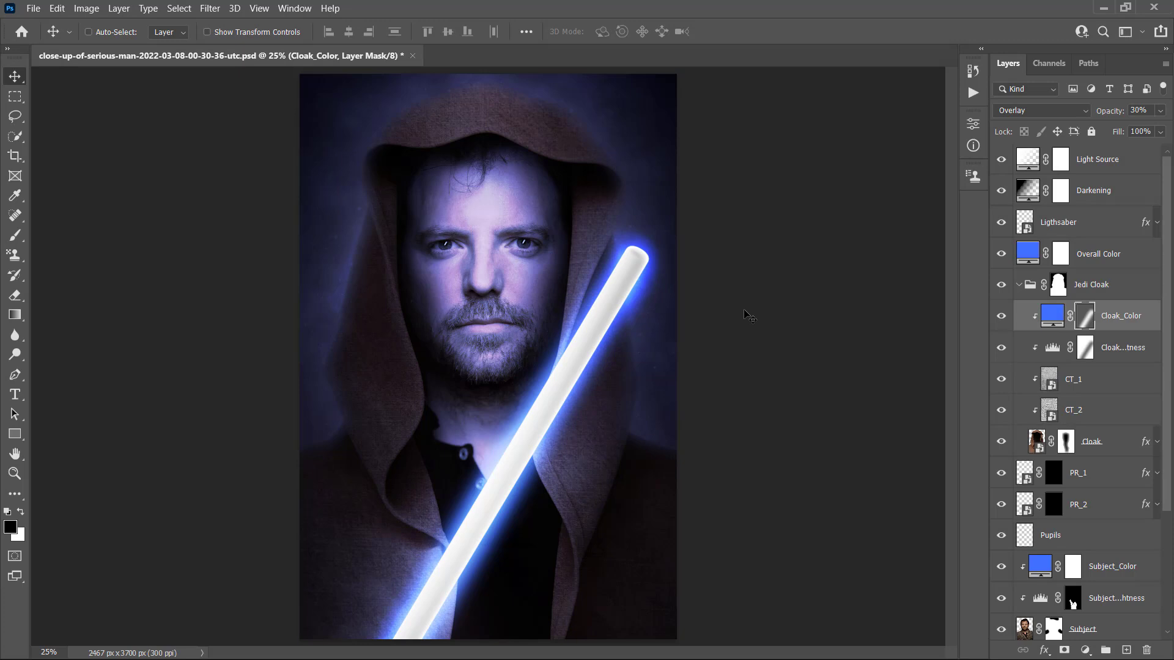
pyautogui.click(973, 124)
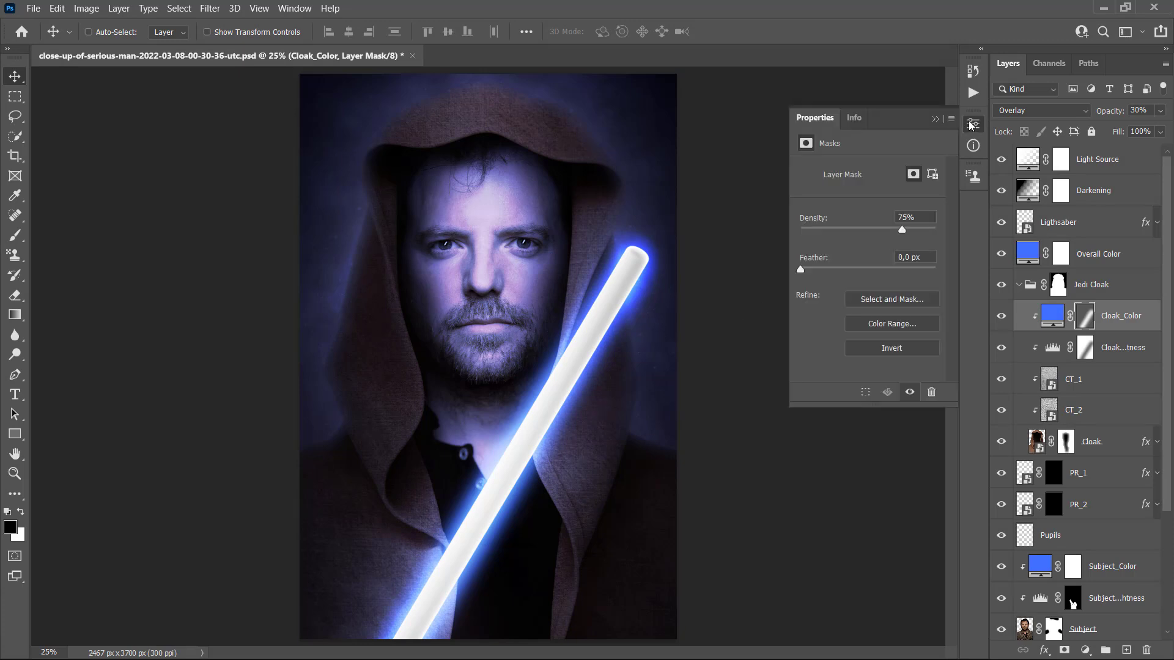
pyautogui.moveTo(903, 231); pyautogui.dragTo(942, 232)
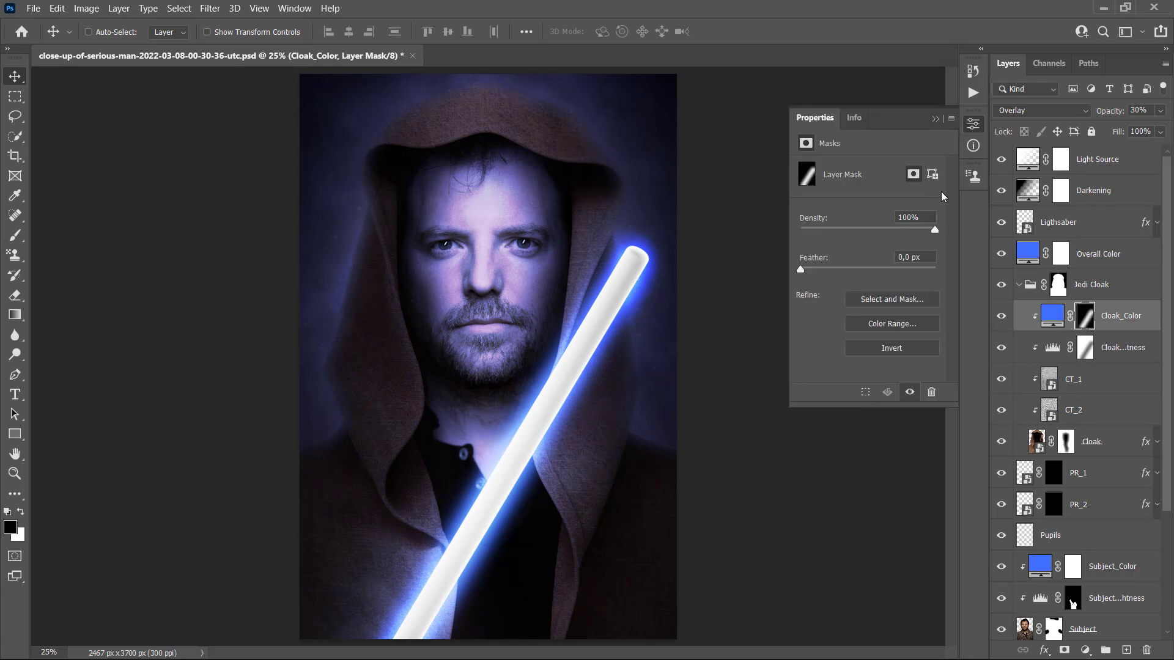
pyautogui.click(935, 119)
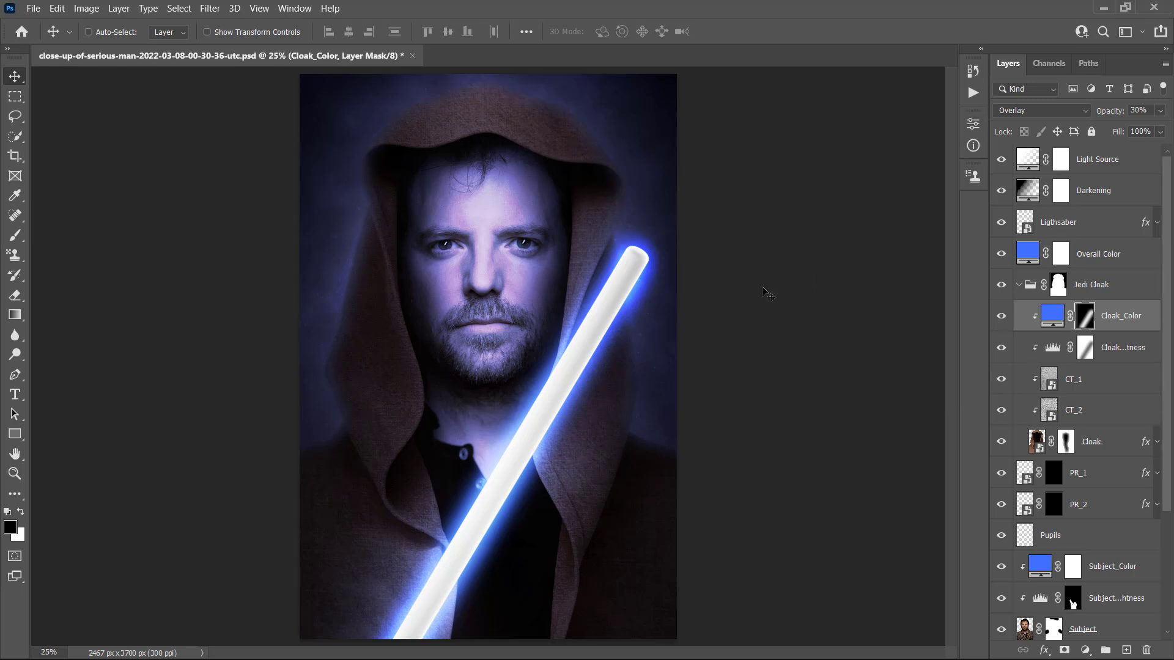
# Add a Gradient Map adjustment layer named Overall Contrast above the Light Source layer.
pyautogui.click(1144, 170)
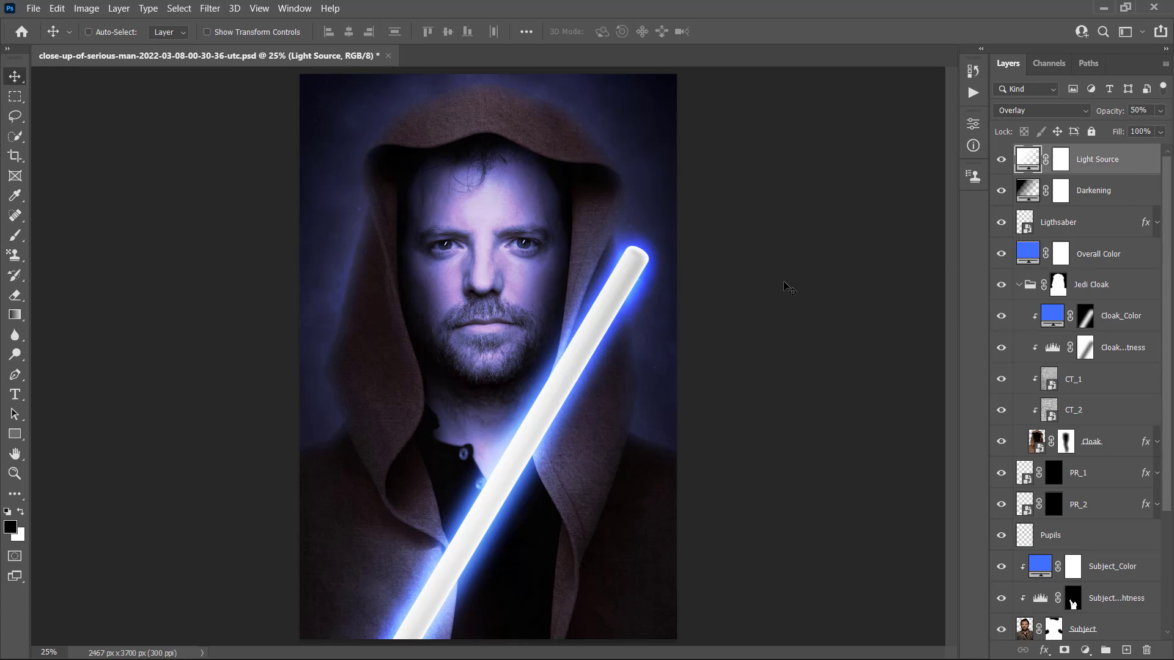
pyautogui.click(119, 8)
pyautogui.moveTo(184, 199)
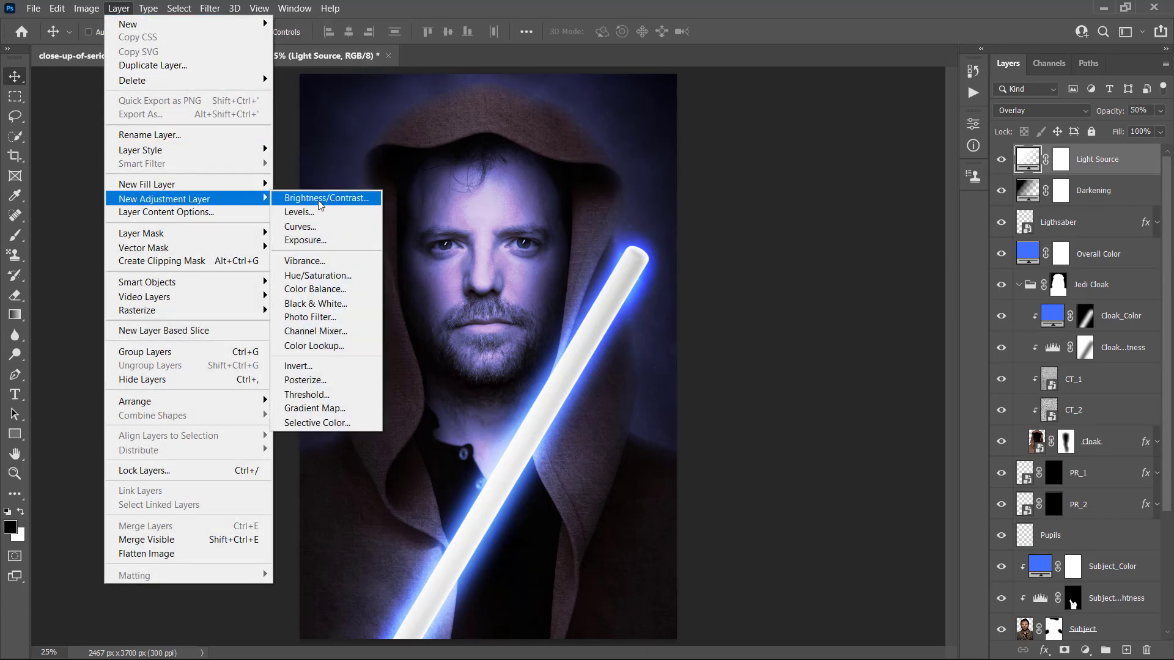
pyautogui.click(321, 408)
pyautogui.write('Ove')
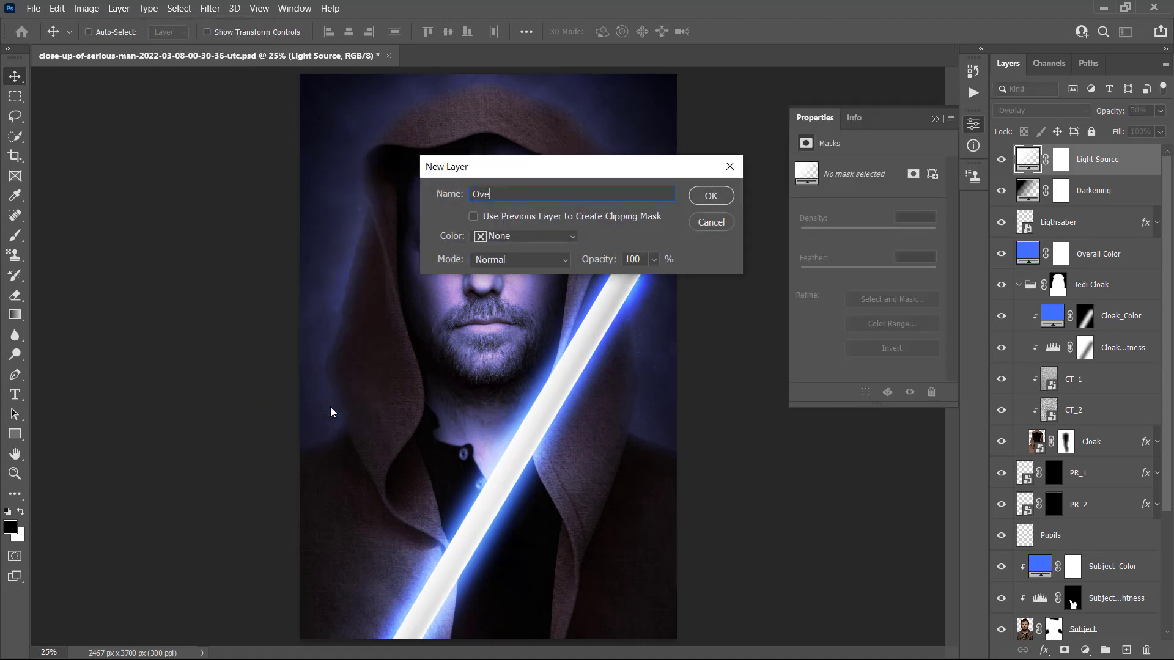
pyautogui.write('rall Contrast')
pyautogui.click(699, 198)
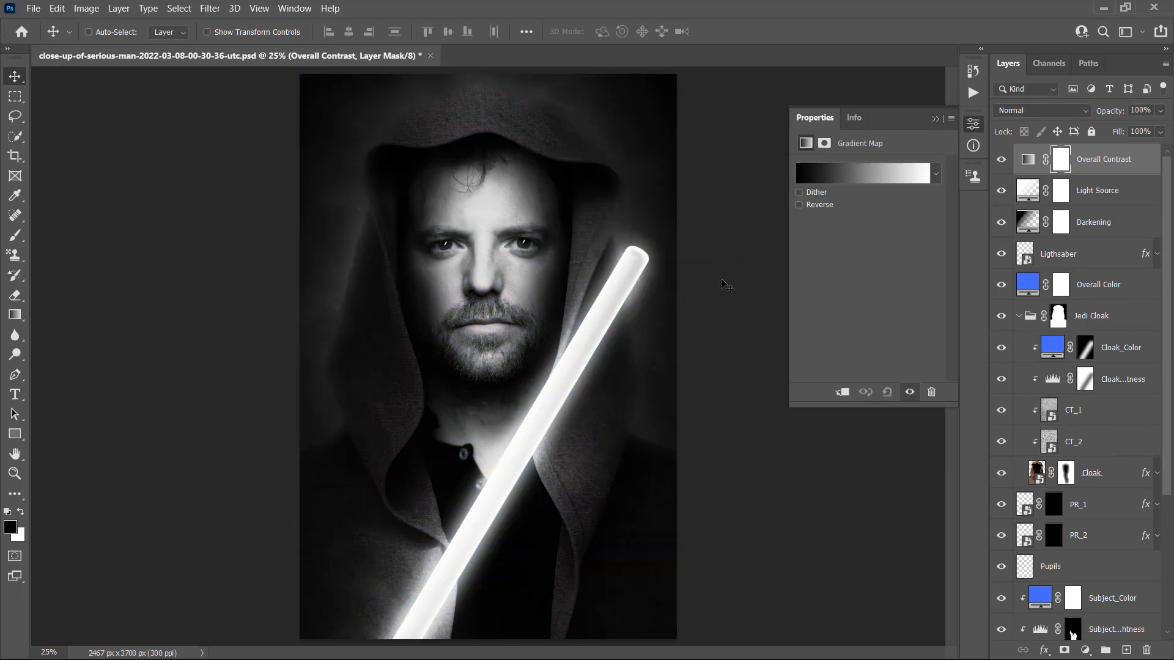
# Set the Overall Contrast layer to Soft Light blending at 25% opacity.
pyautogui.click(1029, 114)
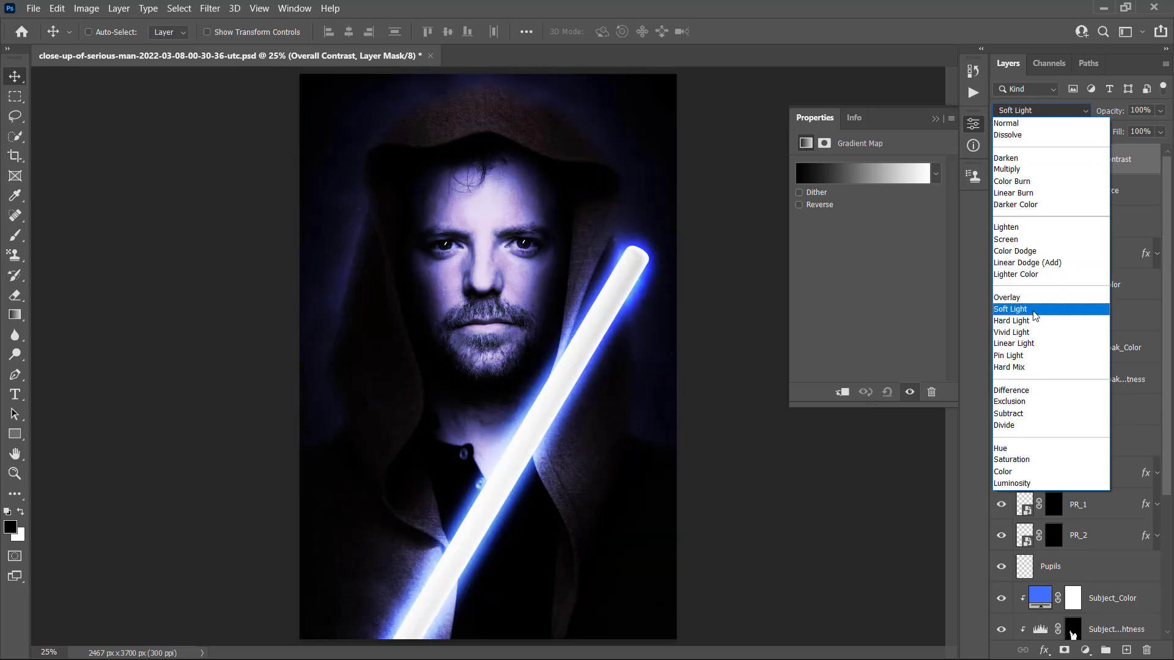
pyautogui.click(1033, 309)
pyautogui.click(1146, 111)
pyautogui.write('25')
pyautogui.press('Return')
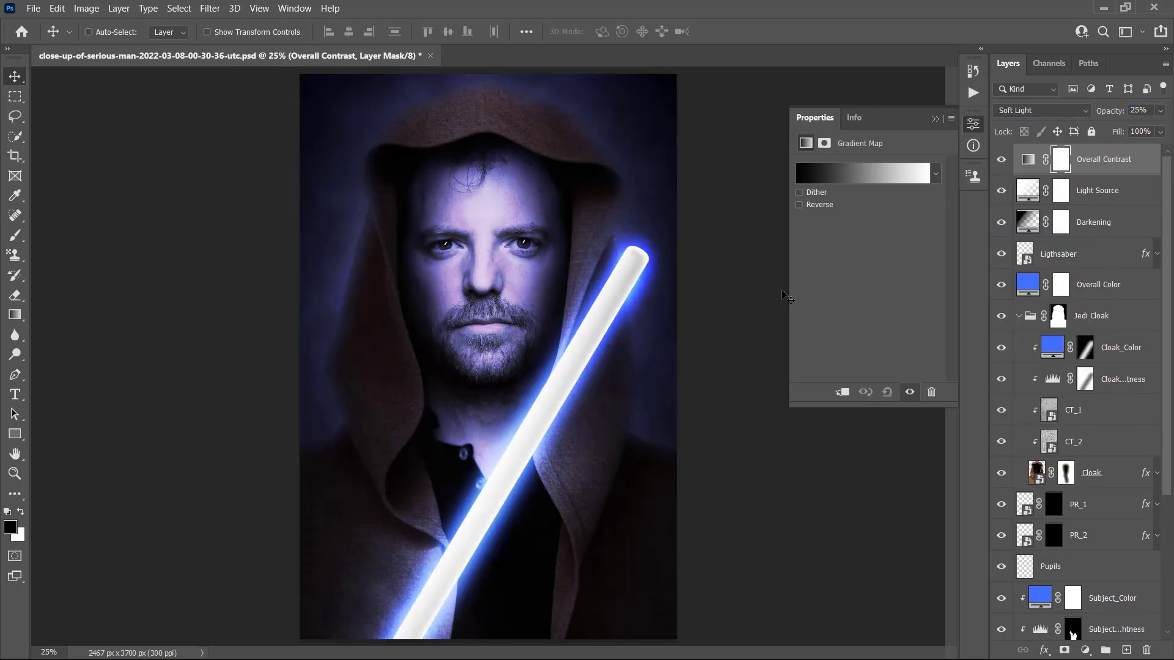
# Add a Vibrance adjustment layer named Overall Vibrance/Saturation above the Overall Contrast layer.
pyautogui.click(119, 8)
pyautogui.moveTo(257, 205)
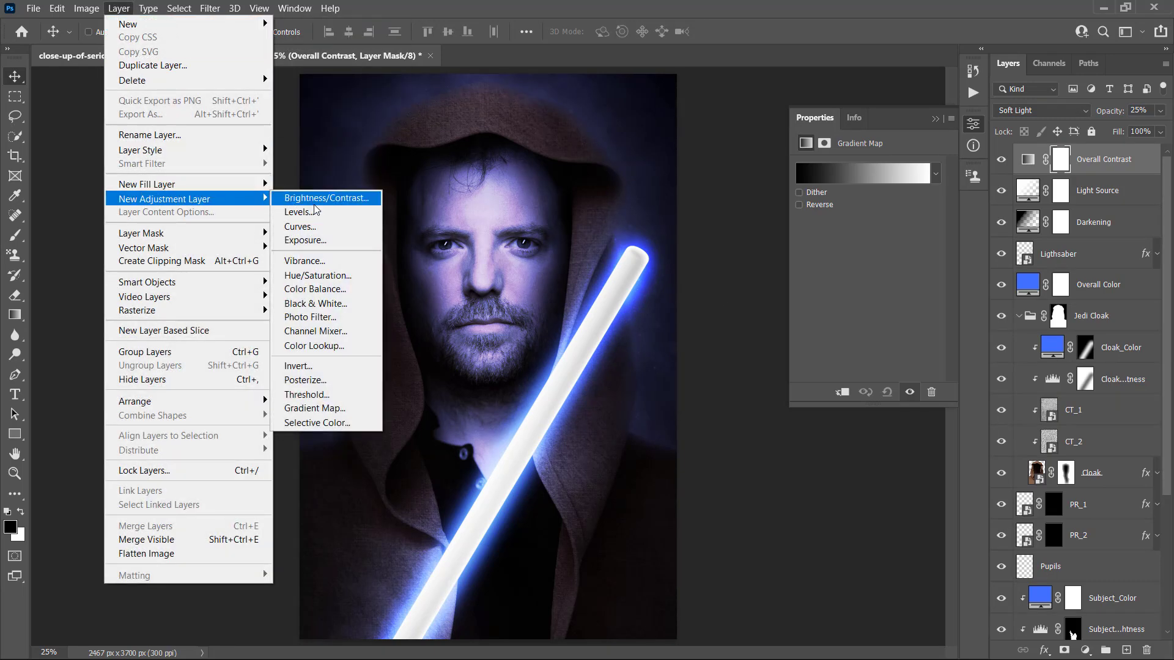
pyautogui.click(311, 261)
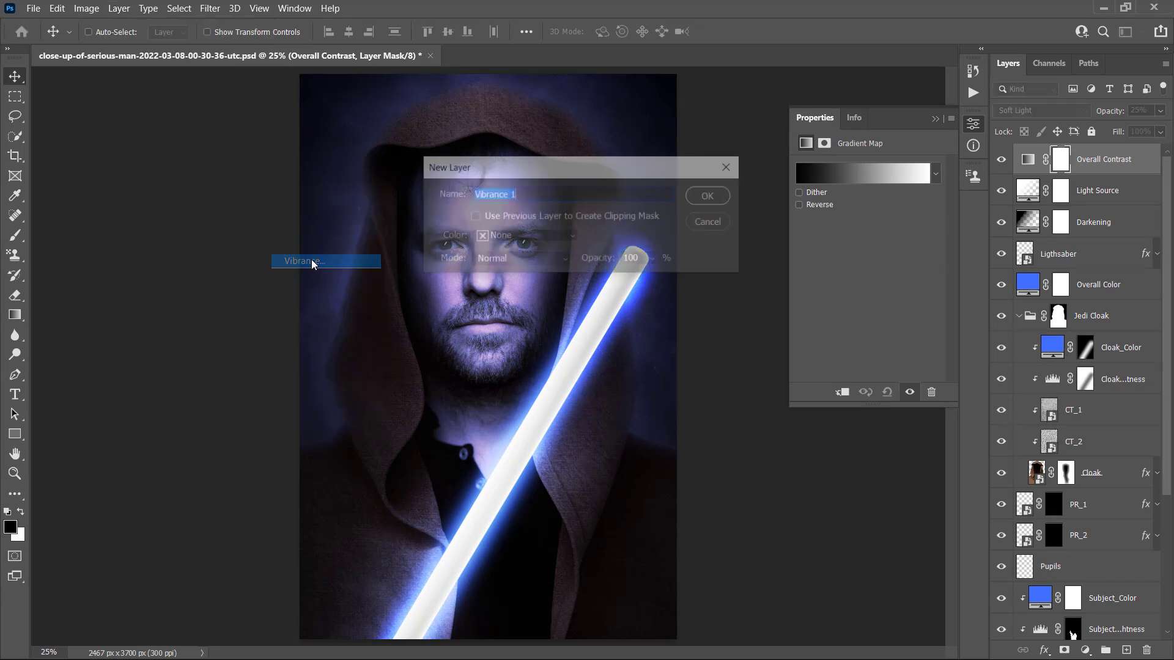
pyautogui.write('Overall ')
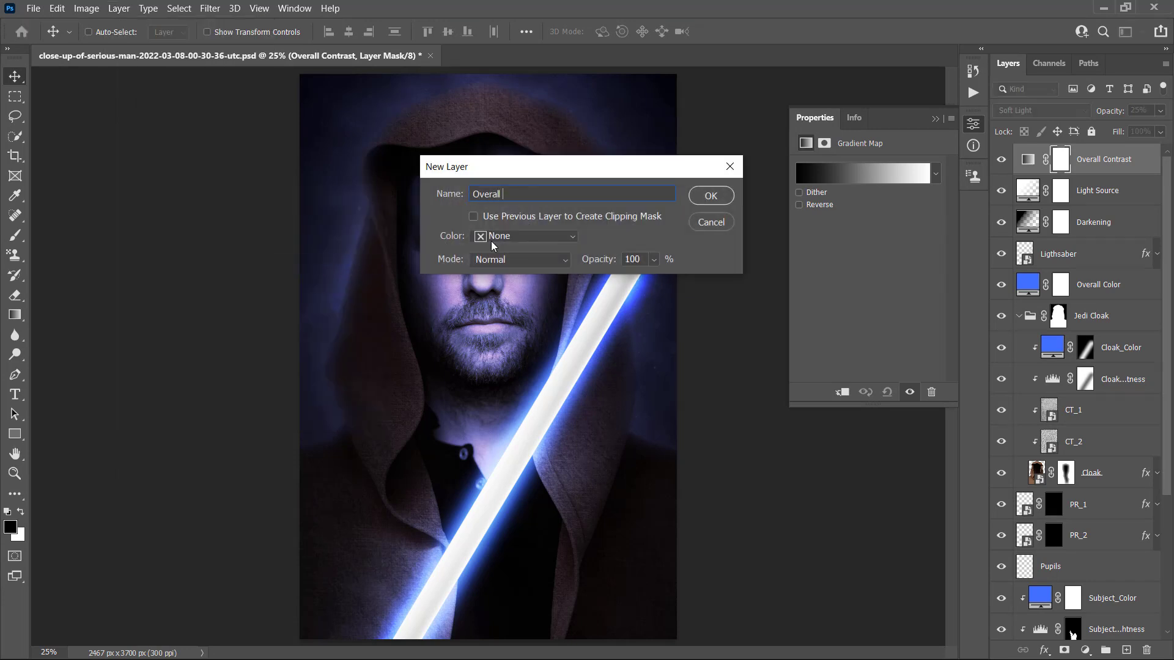
pyautogui.write('Vibrance/Saturation')
pyautogui.click(711, 196)
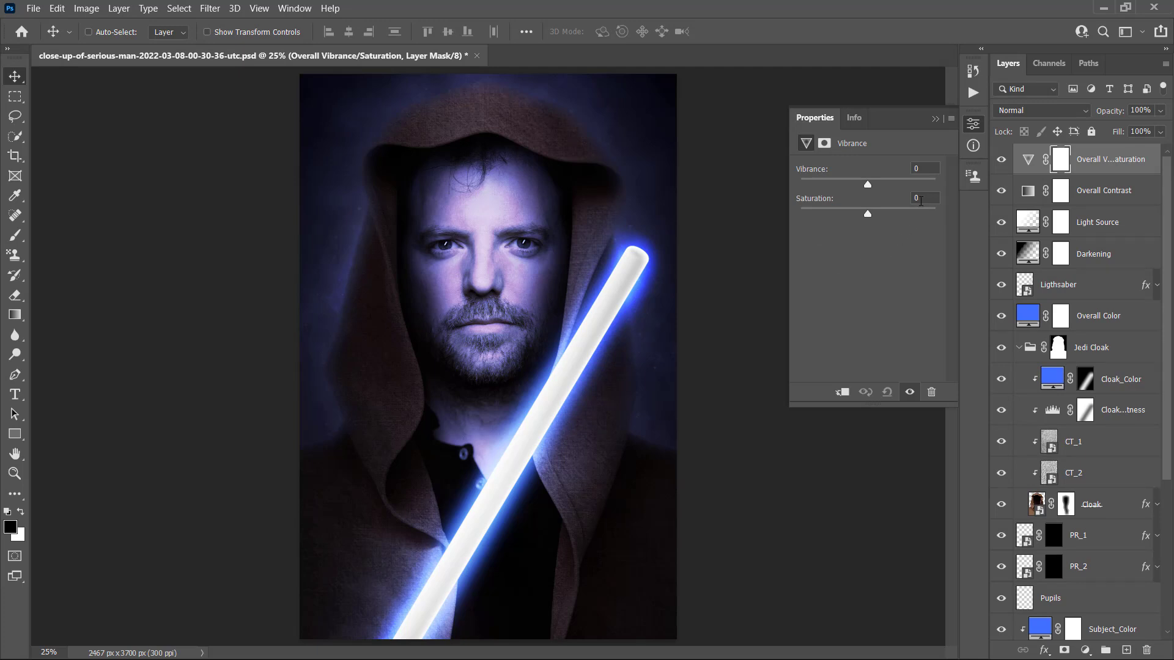
# Set the Overall Vibrance/Saturation layer's vibrance to +32 and saturation to +17.
pyautogui.click(923, 168)
pyautogui.write('32')
pyautogui.click(923, 196)
pyautogui.press('Return')
# Add a Curves adjustment layer named Color Look above the Overall Vibrance/Saturation layer.
pyautogui.click(119, 8)
pyautogui.moveTo(120, 28)
pyautogui.moveTo(243, 203)
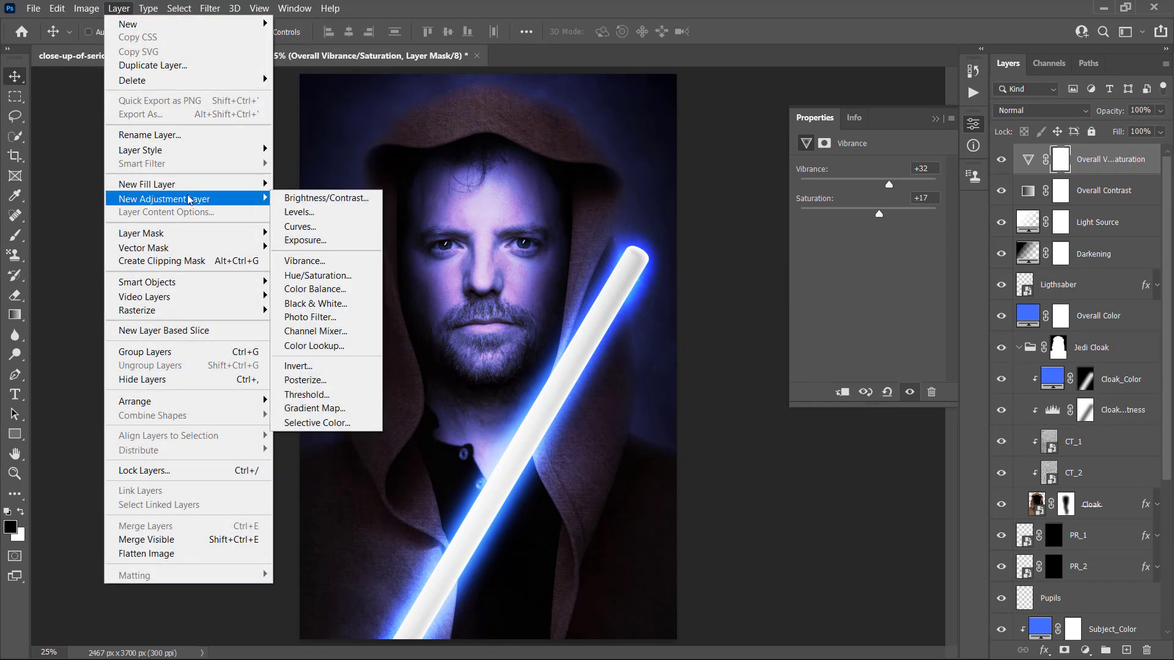
pyautogui.click(327, 231)
pyautogui.write('Color Look')
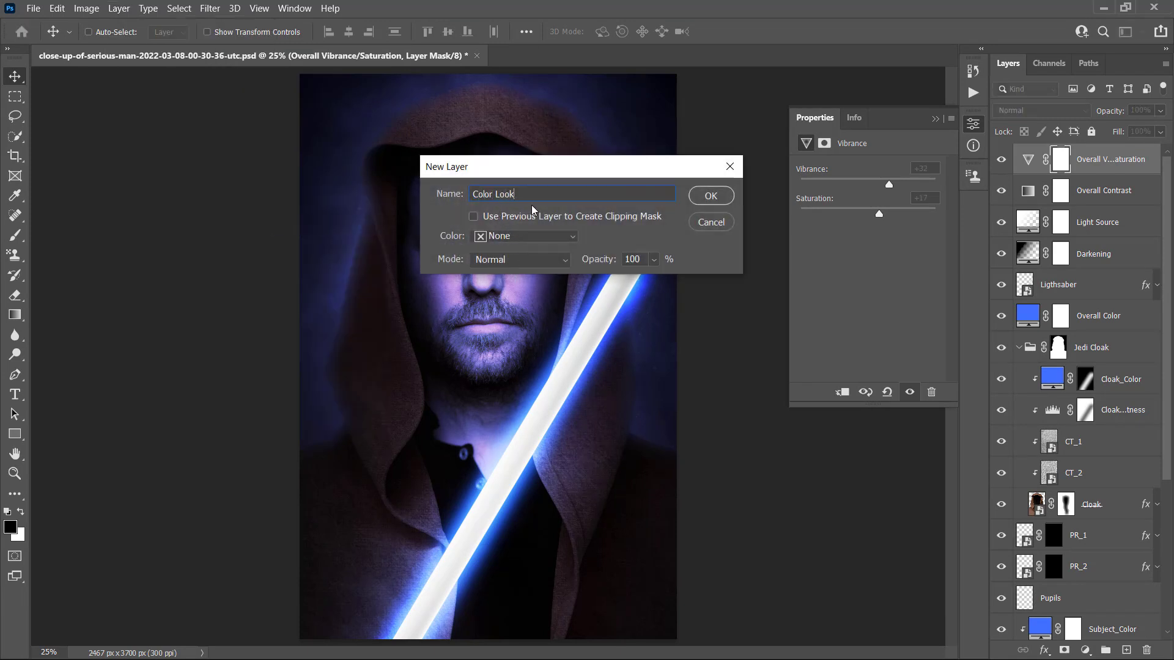
pyautogui.click(709, 196)
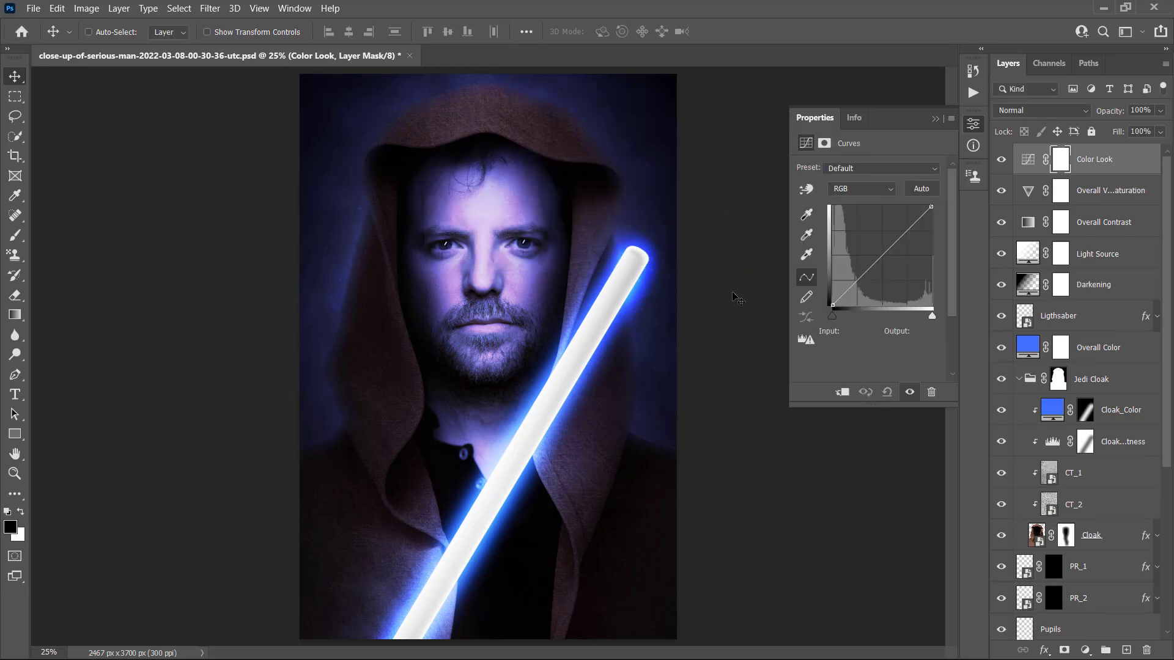
# Shape Color Look's red curve with a shadow point near input 61 and a highlight point at input 184, output 199.
pyautogui.click(860, 190)
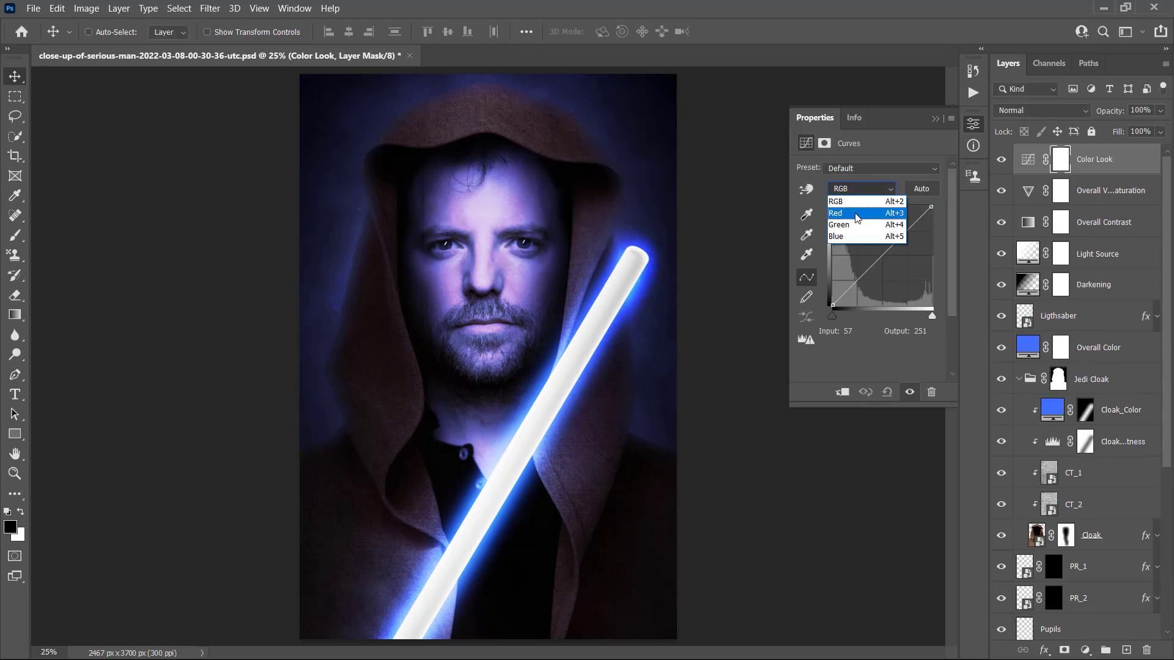
pyautogui.click(855, 213)
pyautogui.moveTo(790, 405); pyautogui.dragTo(743, 439)
pyautogui.click(802, 334)
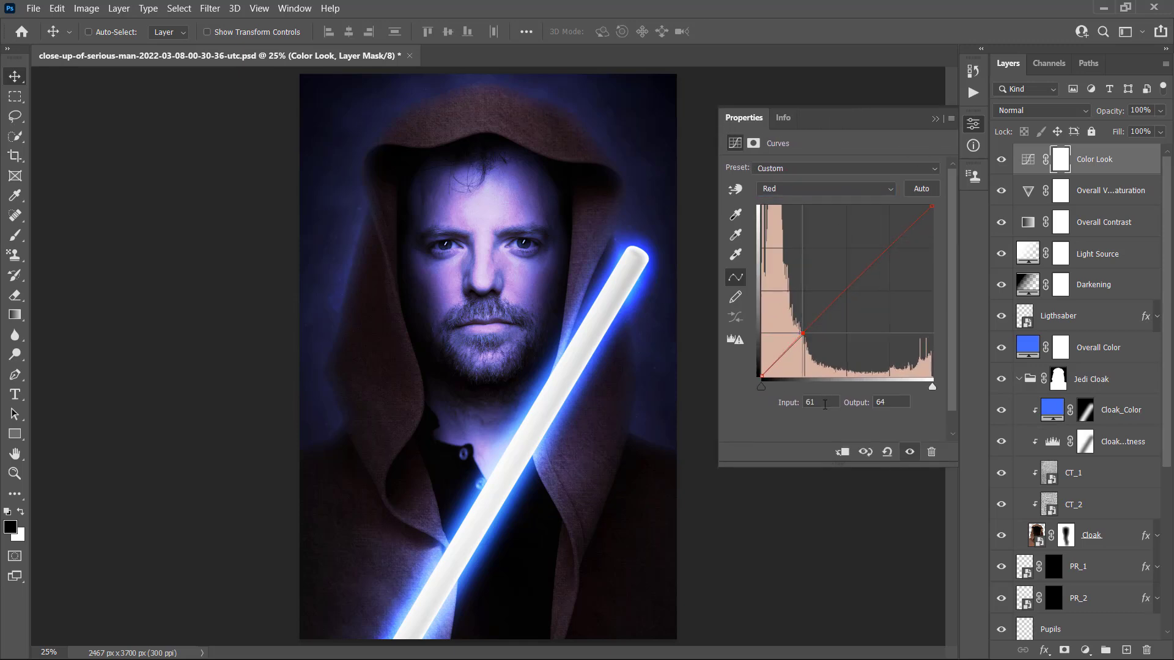
pyautogui.doubleClick(889, 397)
pyautogui.click(881, 242)
pyautogui.press('Up')
pyautogui.press('Up')
pyautogui.press('Up')
pyautogui.press('Up')
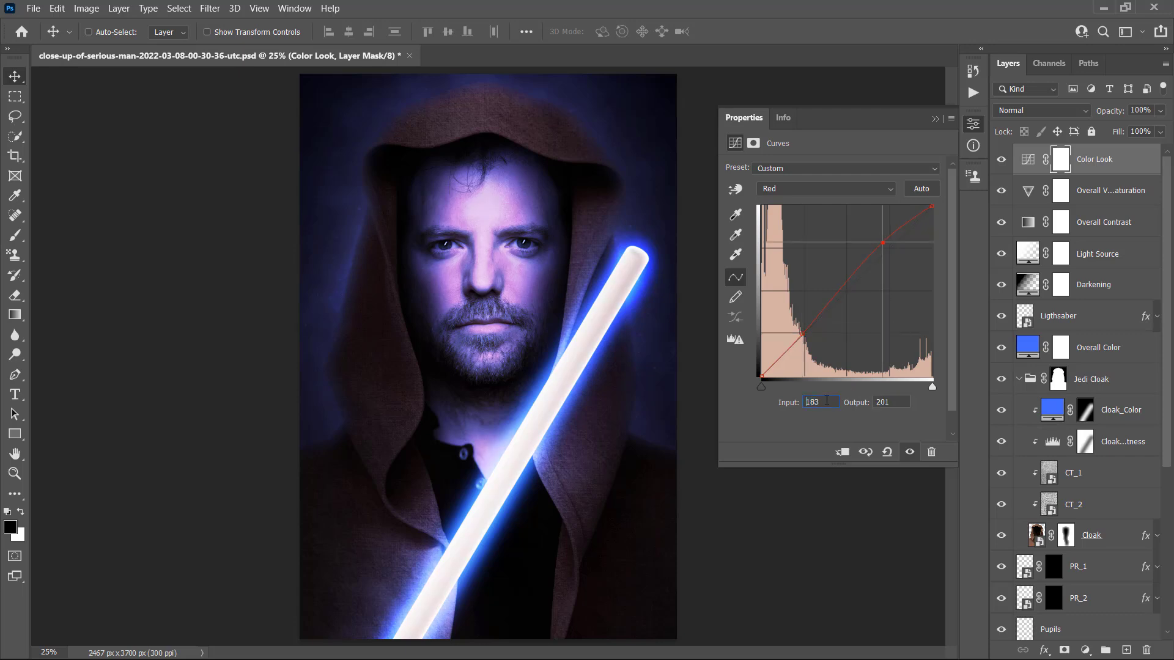
pyautogui.click(891, 402)
pyautogui.press('Down')
pyautogui.press('Down')
# Add a midtone point to Color Look's green curve at input 134, output 122.
pyautogui.click(791, 189)
pyautogui.click(779, 222)
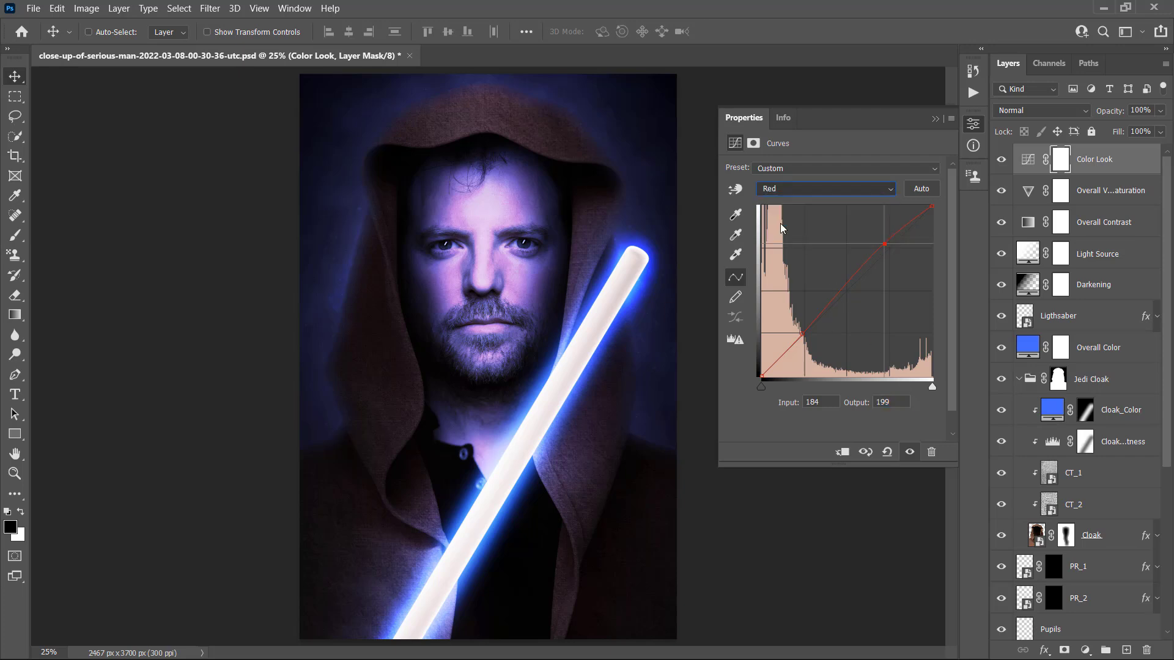
pyautogui.moveTo(846, 286); pyautogui.dragTo(841, 286)
pyautogui.press('Up')
pyautogui.press('Up')
pyautogui.press('Up')
pyautogui.press('Up')
pyautogui.press('Up')
pyautogui.press('Up')
pyautogui.press('Up')
pyautogui.press('Up')
pyautogui.press('Up')
pyautogui.press('Up')
pyautogui.press('Up')
pyautogui.press('Up')
pyautogui.press('Up')
pyautogui.press('Up')
pyautogui.press('Up')
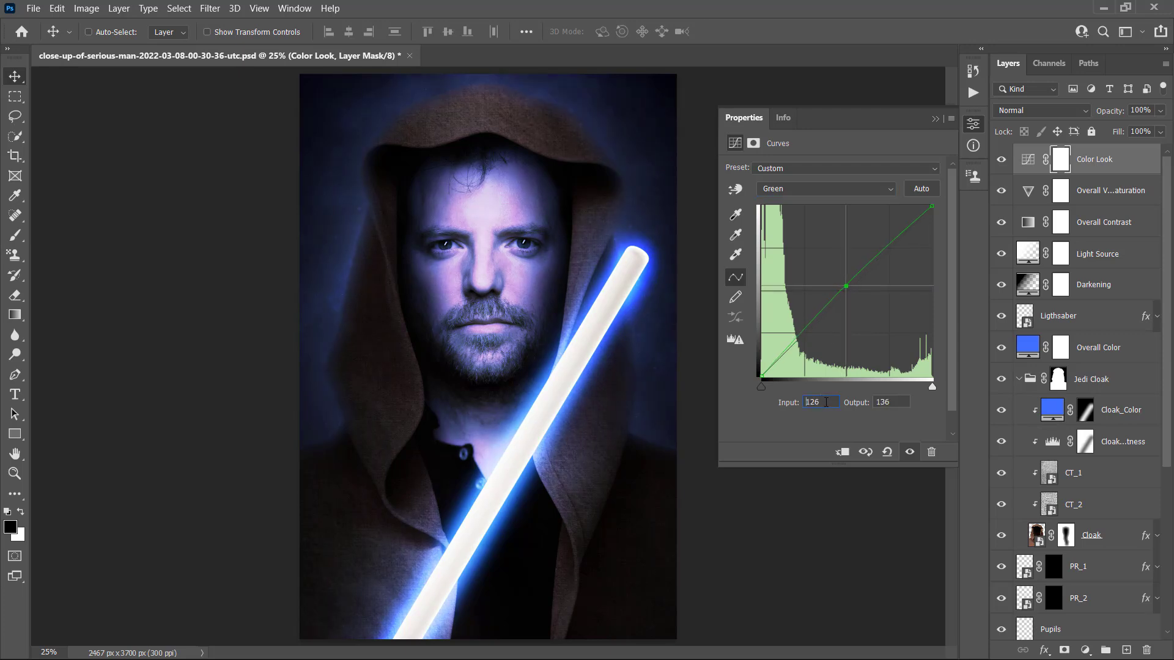
pyautogui.click(898, 401)
pyautogui.press('Down')
pyautogui.press('Down')
pyautogui.press('Down')
pyautogui.press('Down')
pyautogui.press('Down')
pyautogui.press('Down')
pyautogui.press('Down')
pyautogui.press('Down')
pyautogui.press('Down')
pyautogui.press('Down')
pyautogui.press('Down')
pyautogui.press('Down')
pyautogui.press('Down')
pyautogui.press('Down')
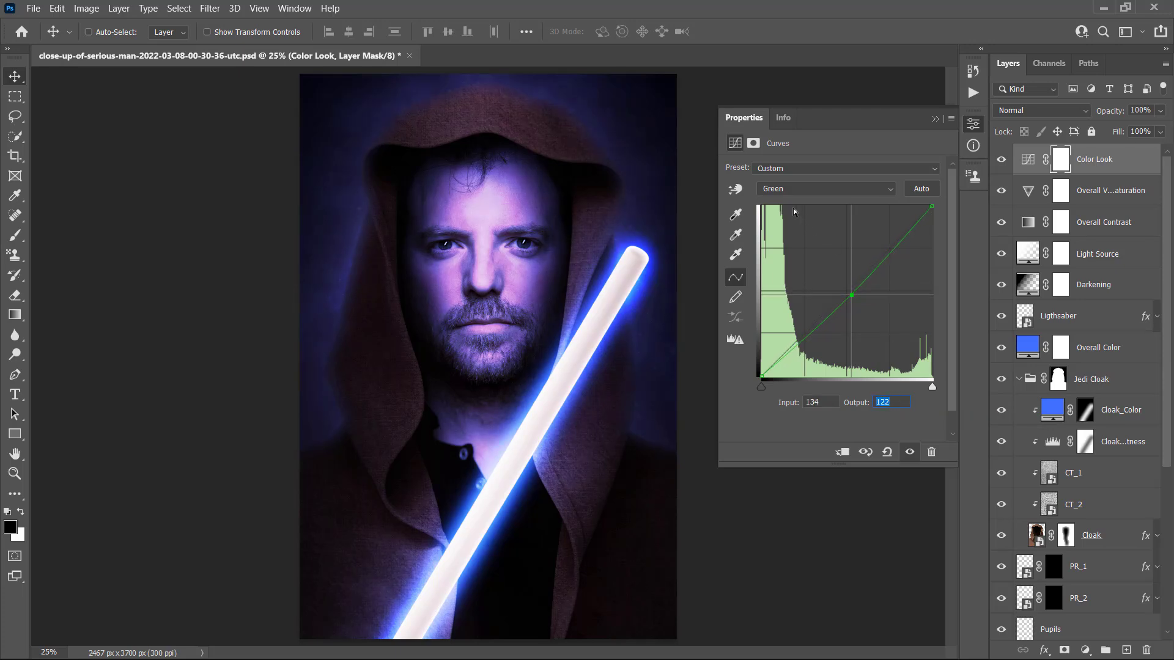
# Raise the highlights of Color Look's blue curve with a point at input 182, output 204.
pyautogui.click(794, 189)
pyautogui.click(784, 237)
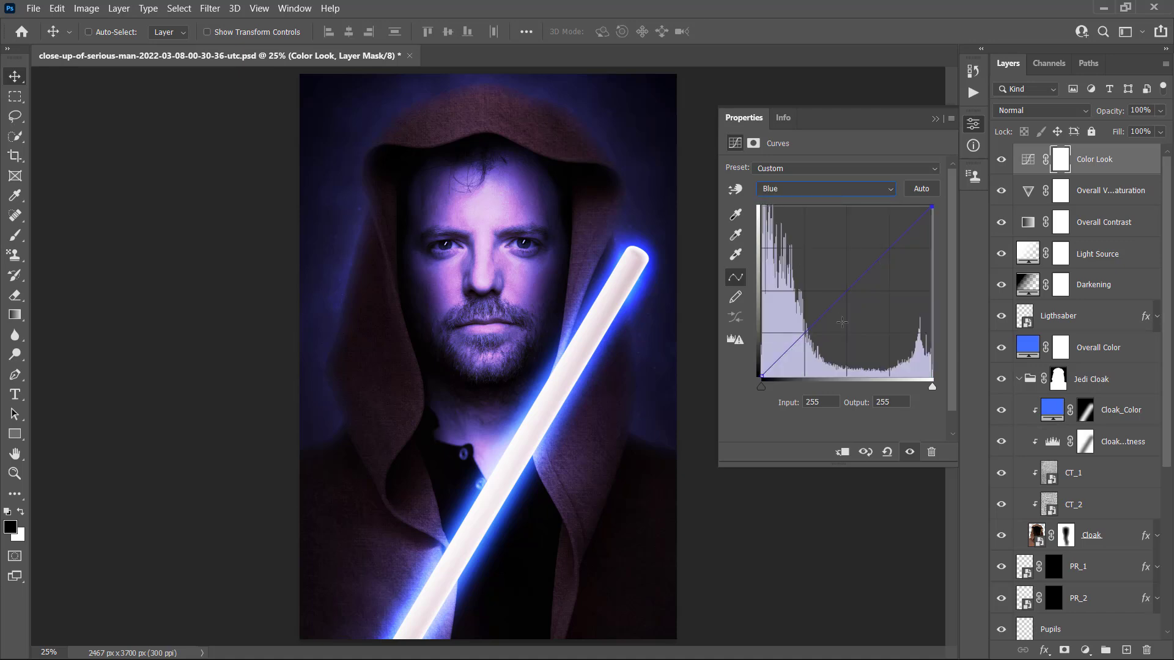
pyautogui.moveTo(871, 256); pyautogui.dragTo(884, 240)
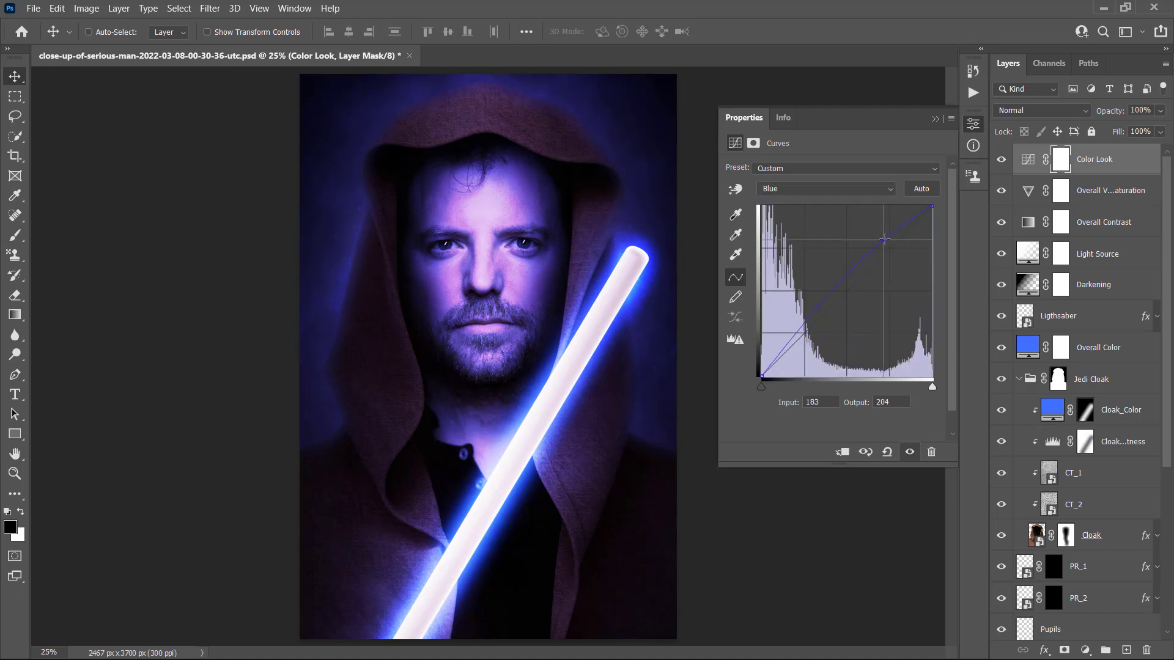
pyautogui.press('Down')
pyautogui.press('Down')
pyautogui.click(896, 402)
# Add a Levels adjustment layer named Overall Brightness above the Color Look layer.
pyautogui.click(118, 8)
pyautogui.moveTo(237, 202)
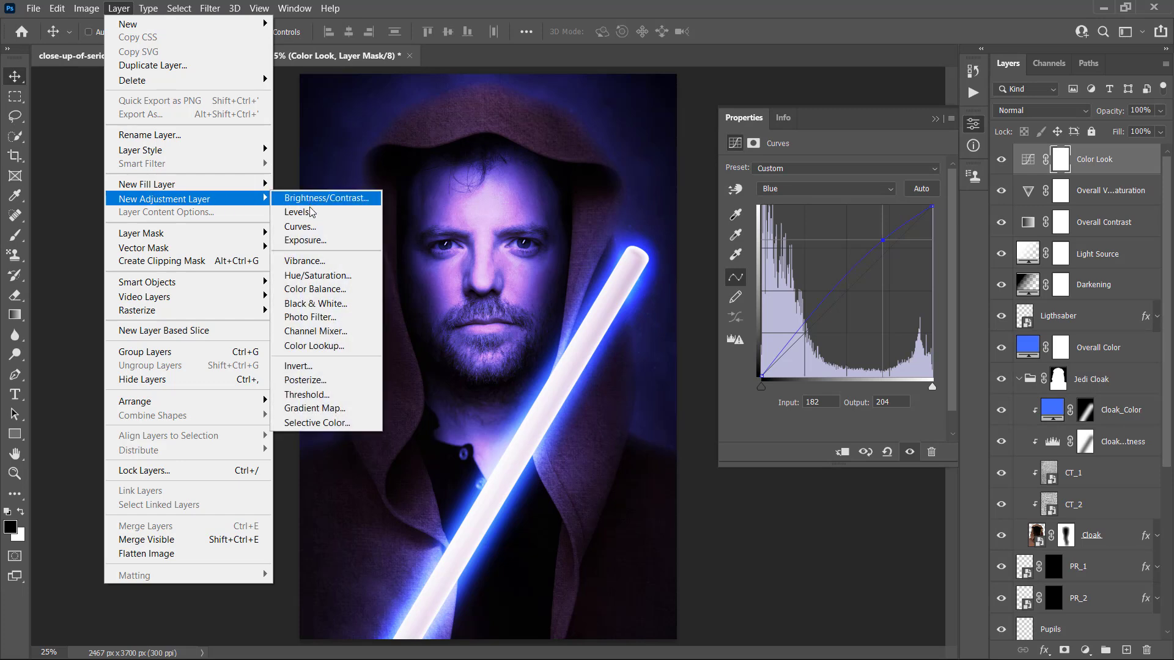
pyautogui.click(322, 214)
pyautogui.write('Overall Brightness')
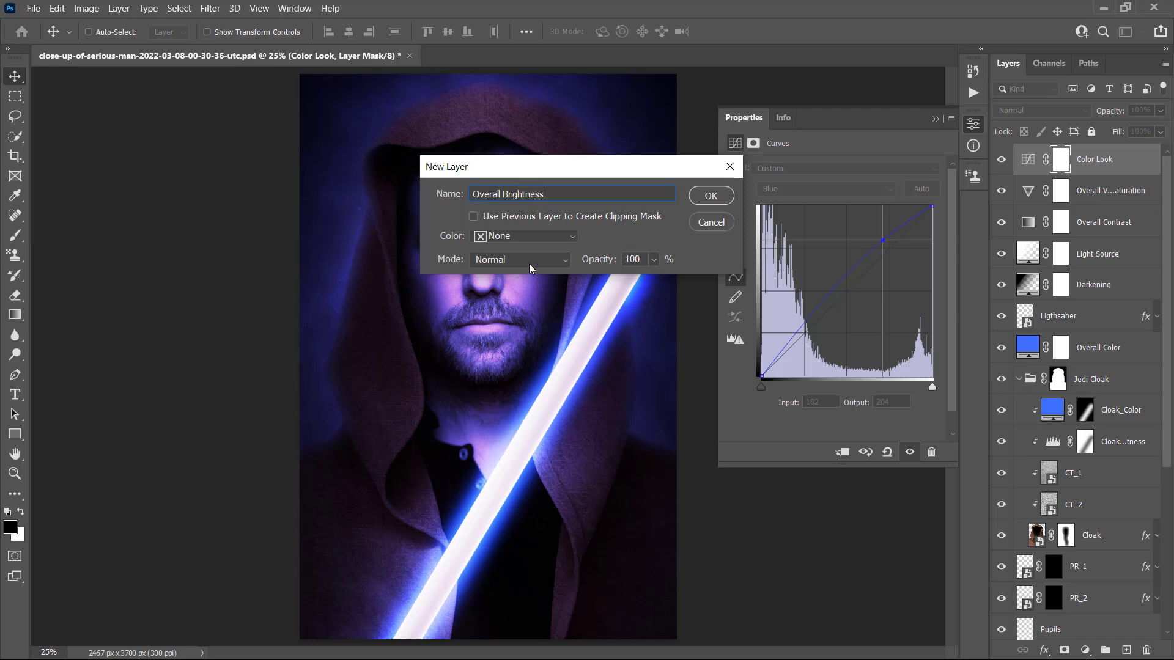
pyautogui.click(697, 201)
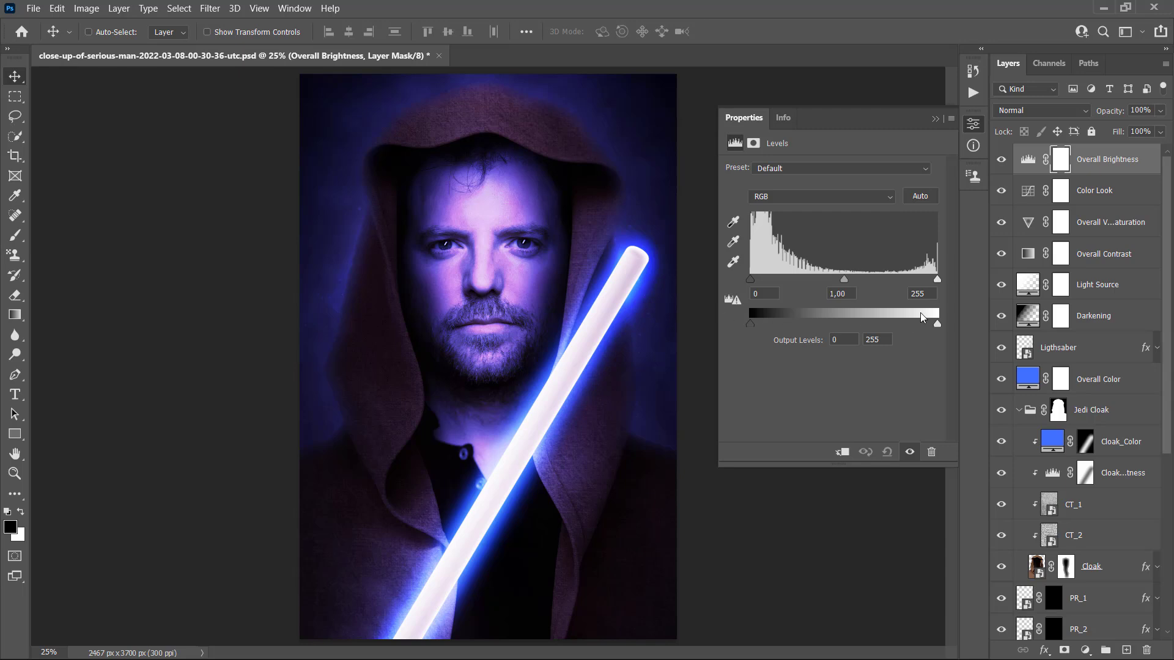
# Set the Overall Brightness layer's white input level to 230 and collapse its adjustment settings.
pyautogui.doubleClick(934, 293)
pyautogui.write('230')
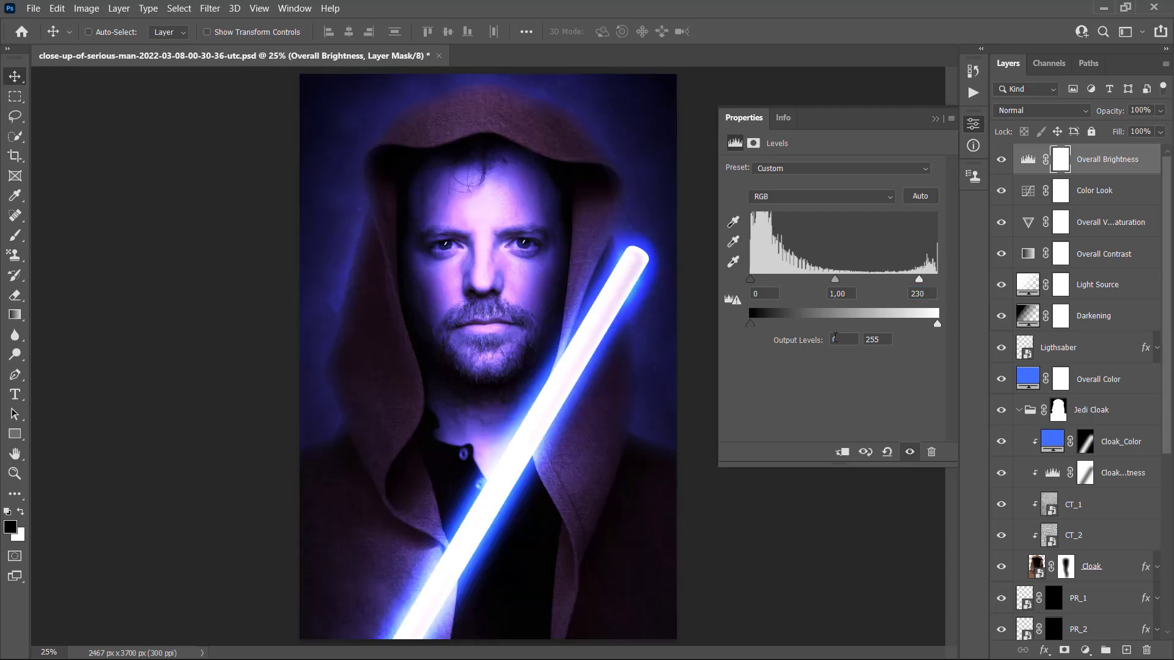
pyautogui.click(935, 118)
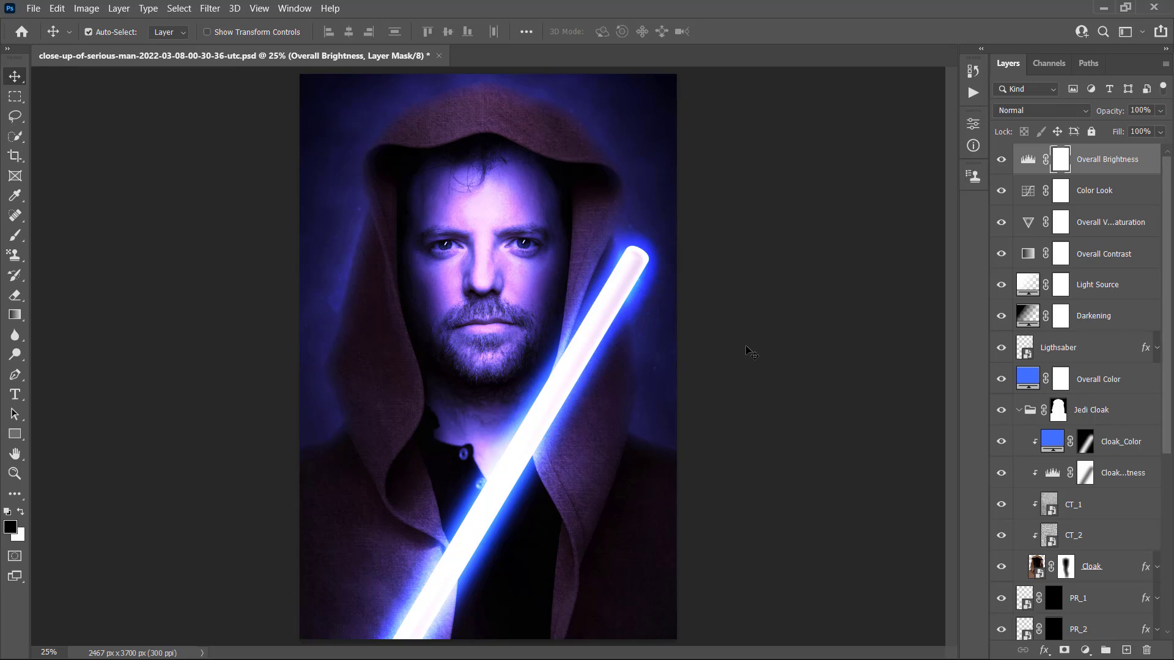
# Stamp all visible layers into a new layer on top of the stack and desaturate it.
pyautogui.hotkey('ctrl', 'shift', 'alt', 'e')
pyautogui.press('ctrl')
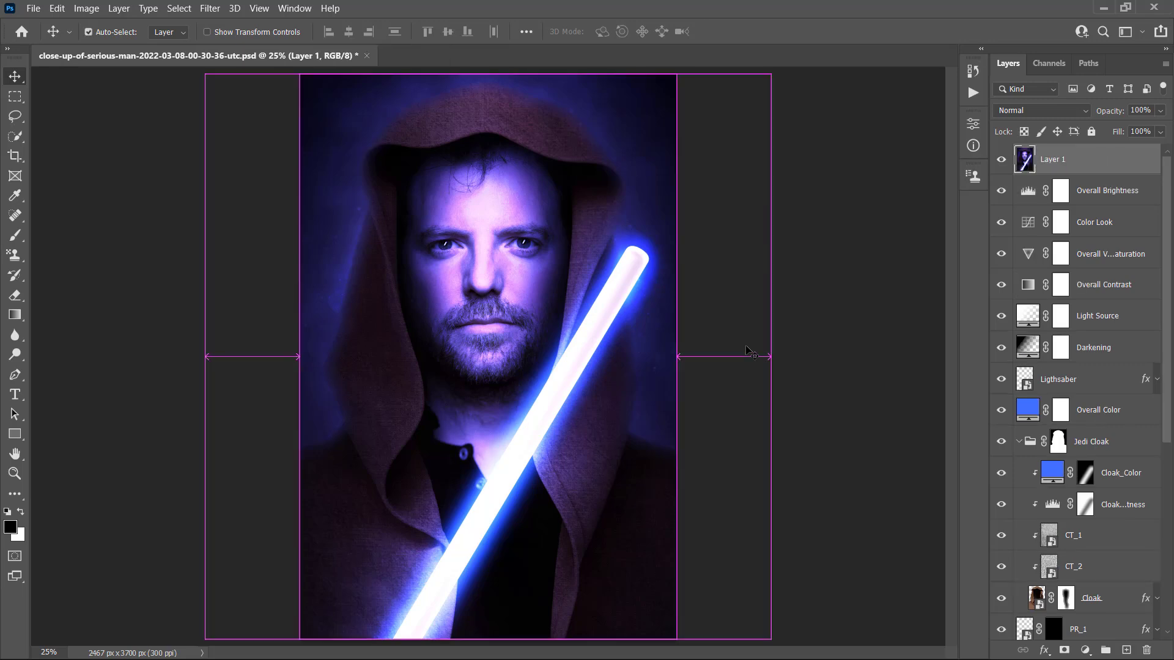
pyautogui.hotkey('ctrl', 'shift', 'u')
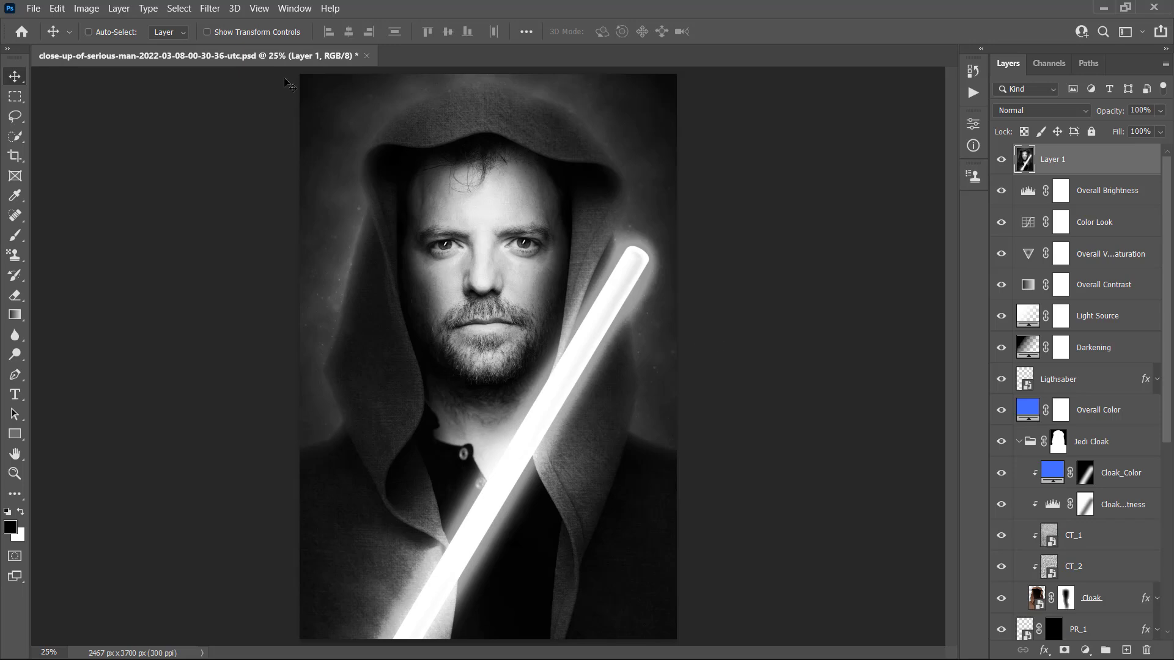
# Apply a High Pass filter with a radius of 2 pixels to the desaturated merged layer.
pyautogui.click(210, 8)
pyautogui.moveTo(350, 317)
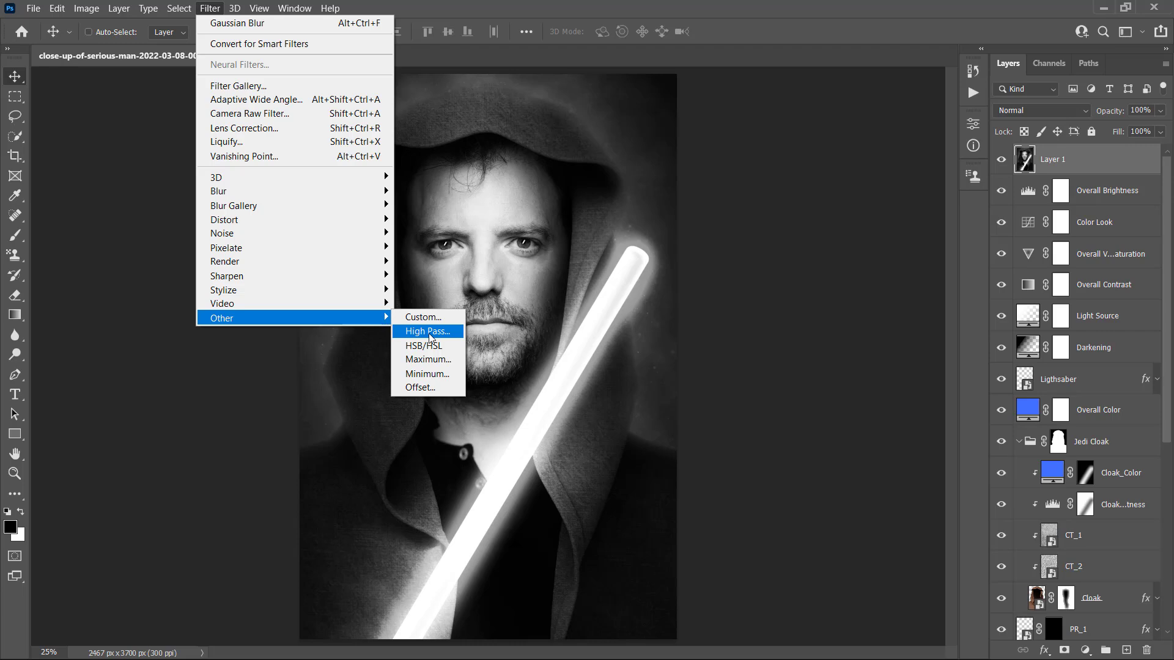
pyautogui.click(420, 331)
pyautogui.write('2')
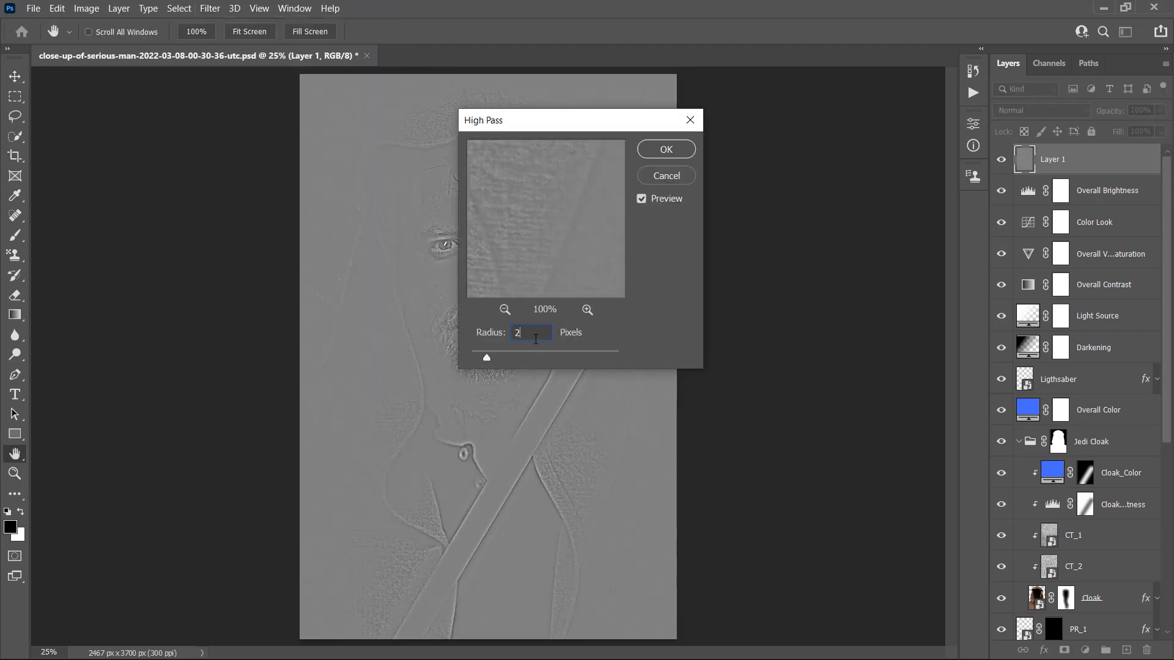
pyautogui.click(665, 149)
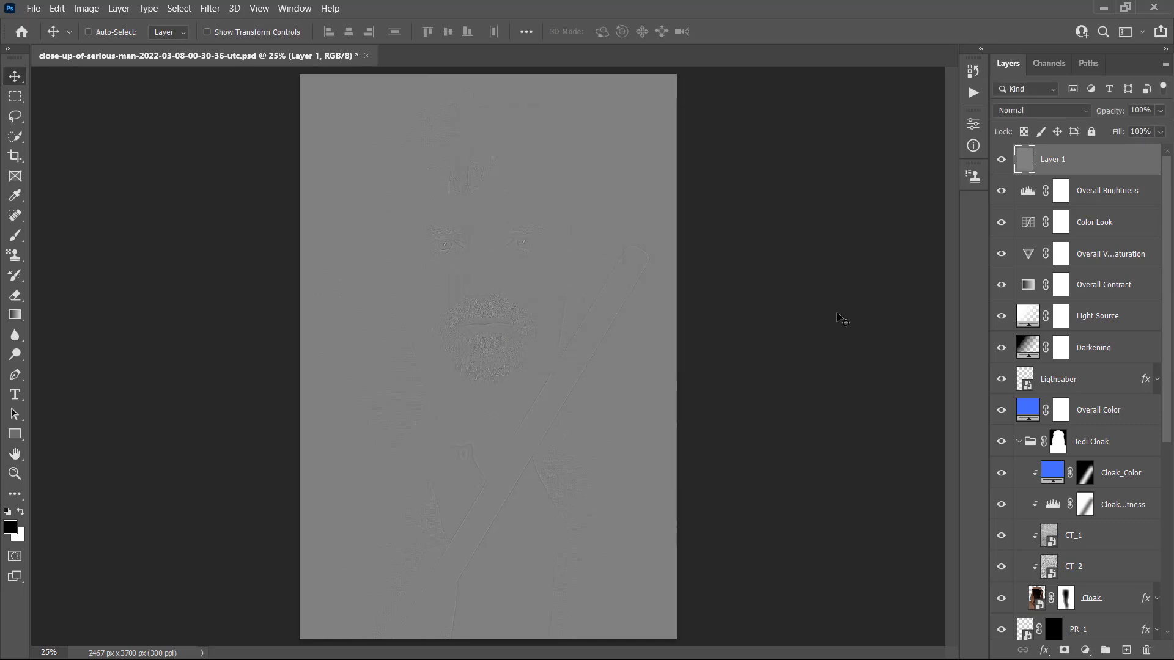
# Set the high-pass layer's blending mode to Vivid Light and rename it Overall Sharpening.
pyautogui.click(1030, 111)
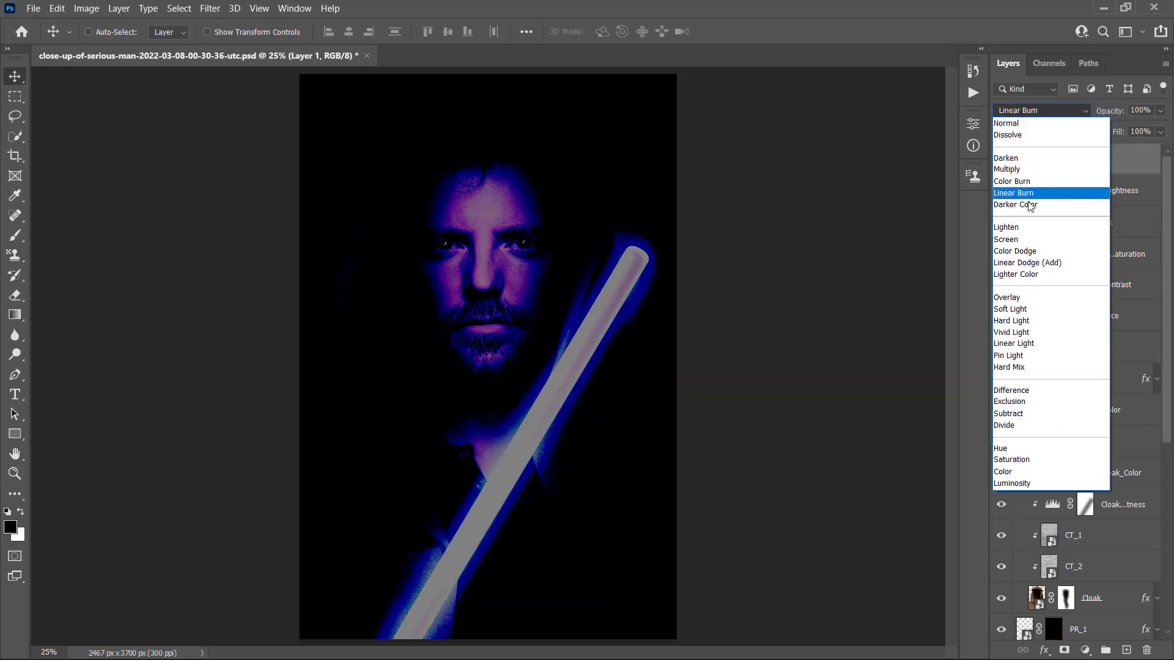
pyautogui.click(1002, 334)
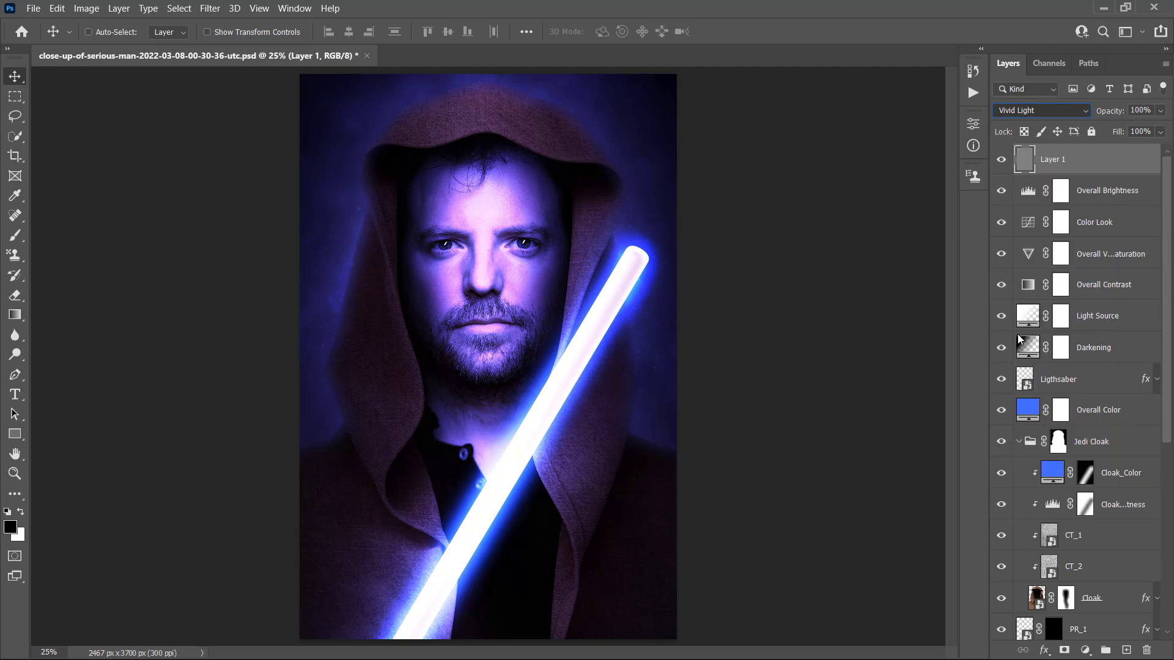
pyautogui.doubleClick(1061, 160)
pyautogui.write('Ov')
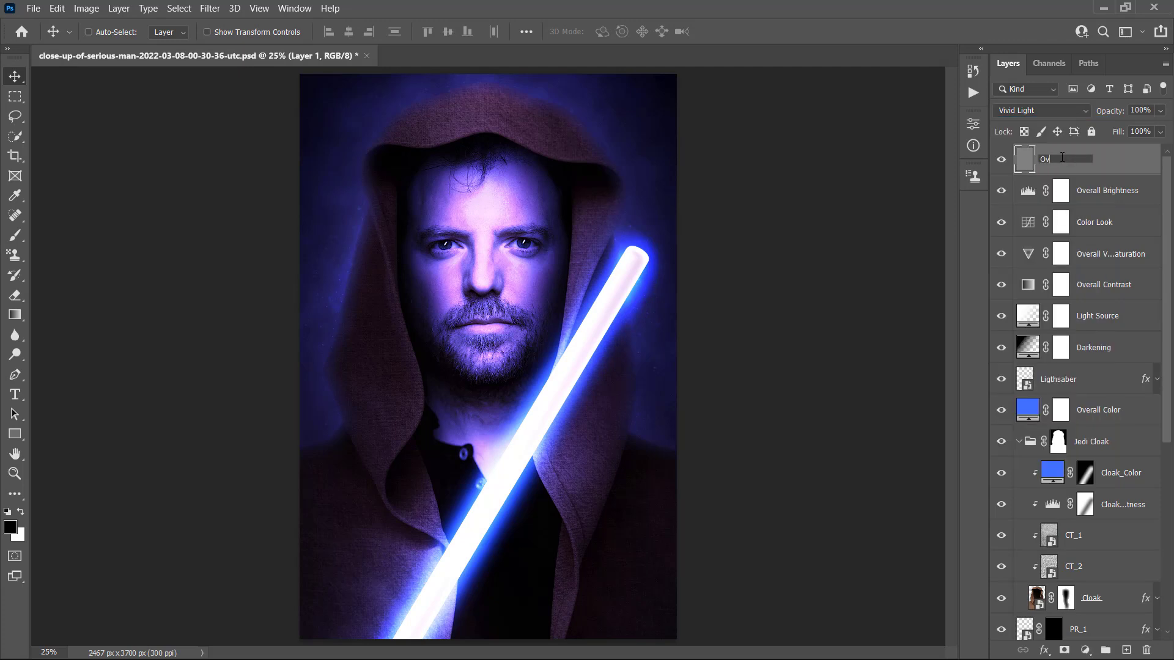
pyautogui.write('erall Sharpening')
pyautogui.press('Return')
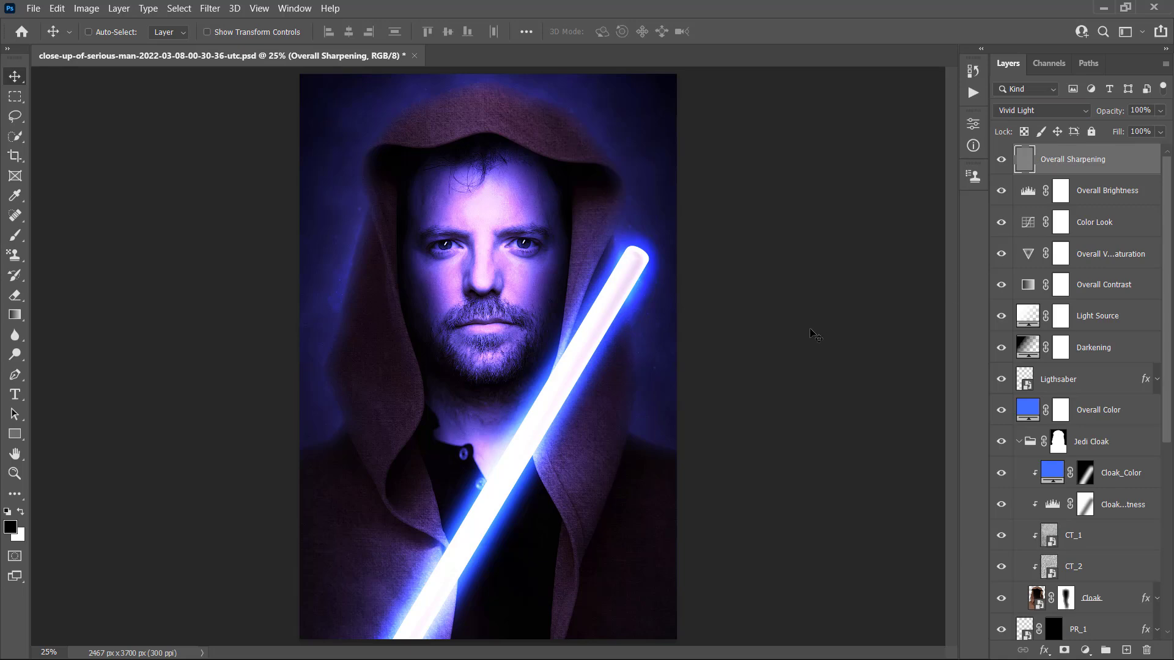